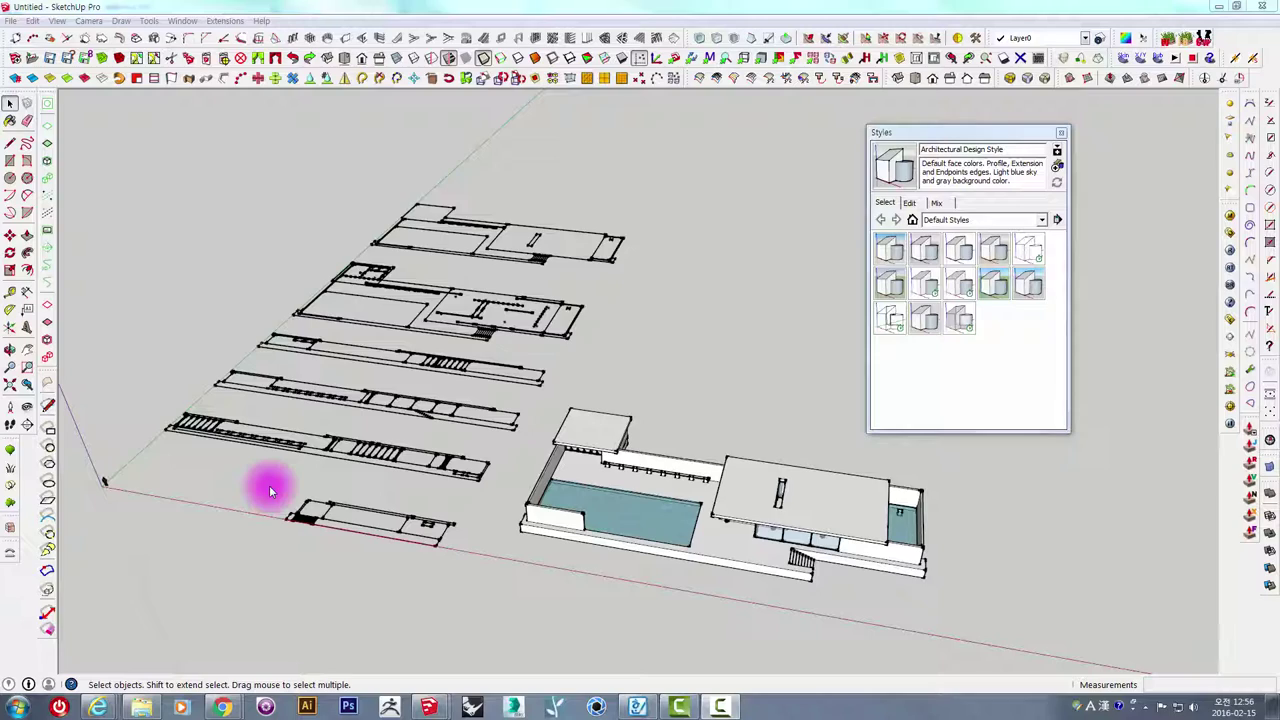
Orbit around the pool house and plan drawings, moving the Styles panel out of the way.
mouse_move(306, 443)
middle_mouse_down()
mouse_move(395, 420)
mouse_move(686, 457)
mouse_move(616, 418)
mouse_move(632, 412)
middle_mouse_up()
left_click_drag(958, 135, 1076, 118)
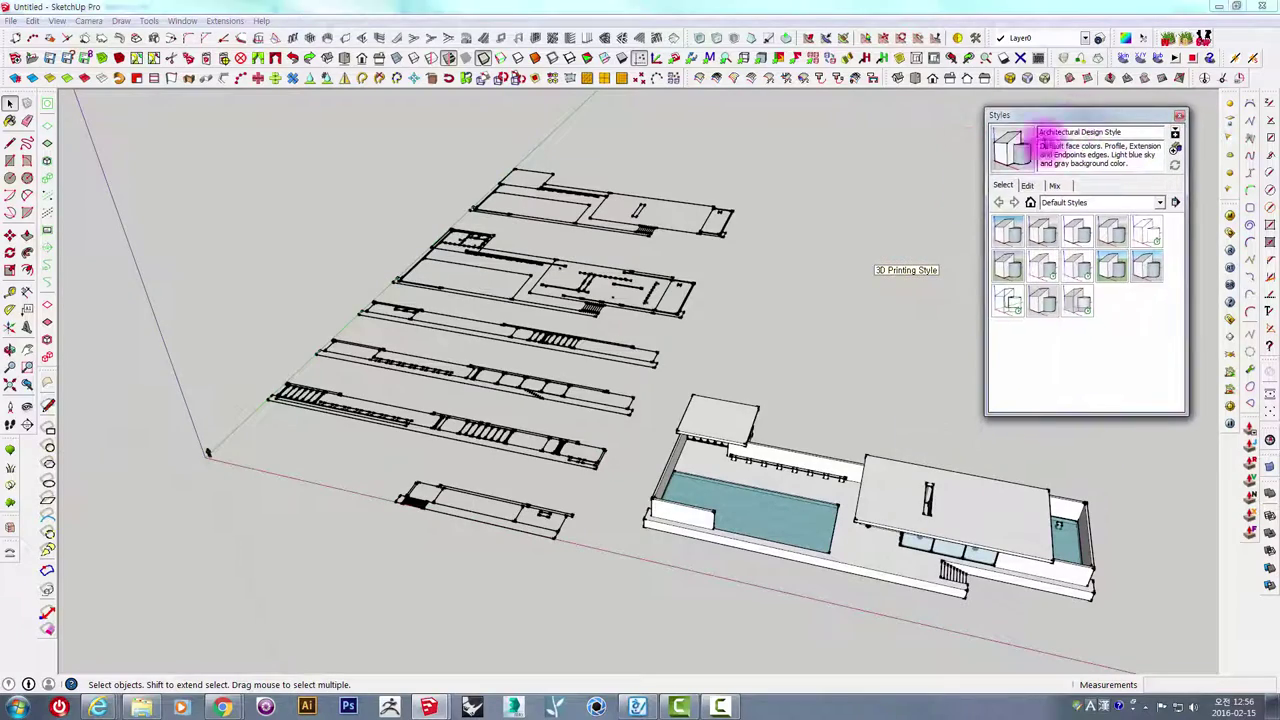
middle_click_drag(871, 323, 778, 302)
mouse_move(794, 374)
middle_mouse_down()
mouse_move(686, 349)
mouse_move(723, 329)
mouse_move(877, 340)
mouse_move(603, 400)
mouse_move(757, 349)
mouse_move(752, 360)
mouse_move(951, 349)
mouse_move(803, 373)
mouse_move(608, 363)
mouse_move(808, 380)
mouse_move(646, 366)
mouse_move(773, 333)
mouse_move(680, 329)
mouse_move(697, 349)
mouse_move(662, 427)
mouse_move(737, 357)
mouse_move(651, 320)
mouse_move(565, 510)
middle_mouse_up()
scroll(660, 340, "up", 3)
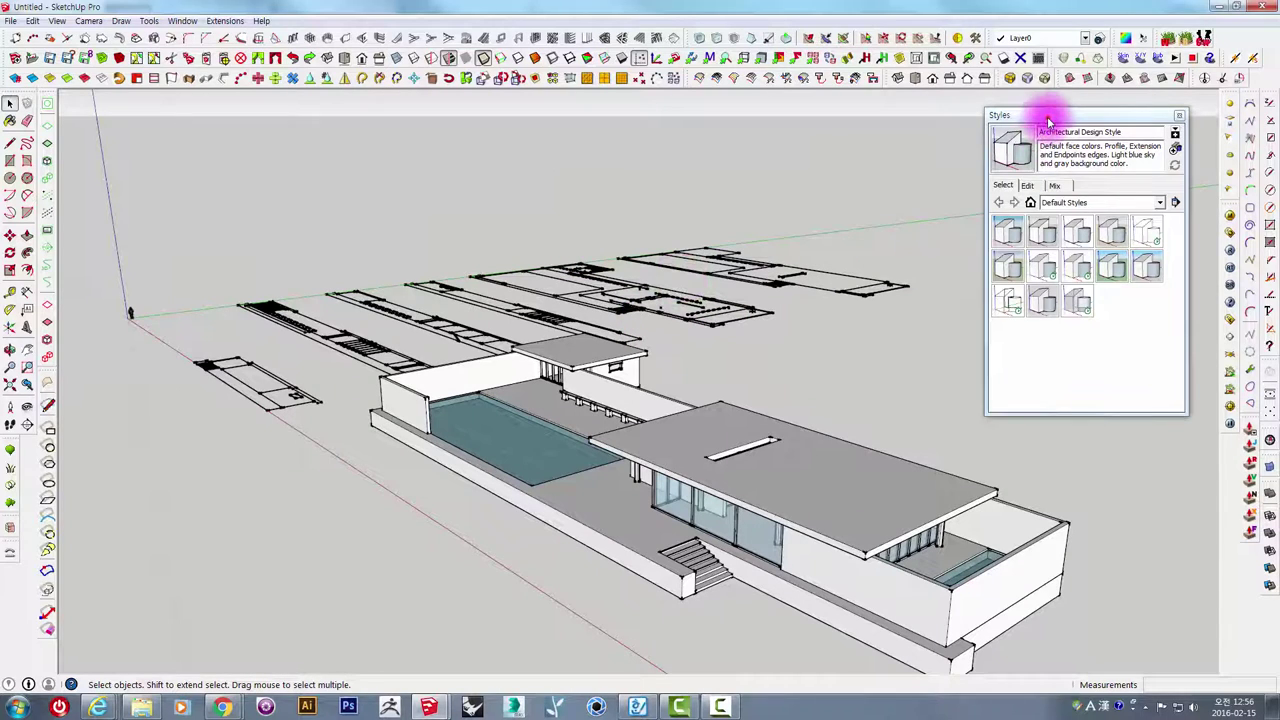
left_click_drag(1048, 120, 1068, 110)
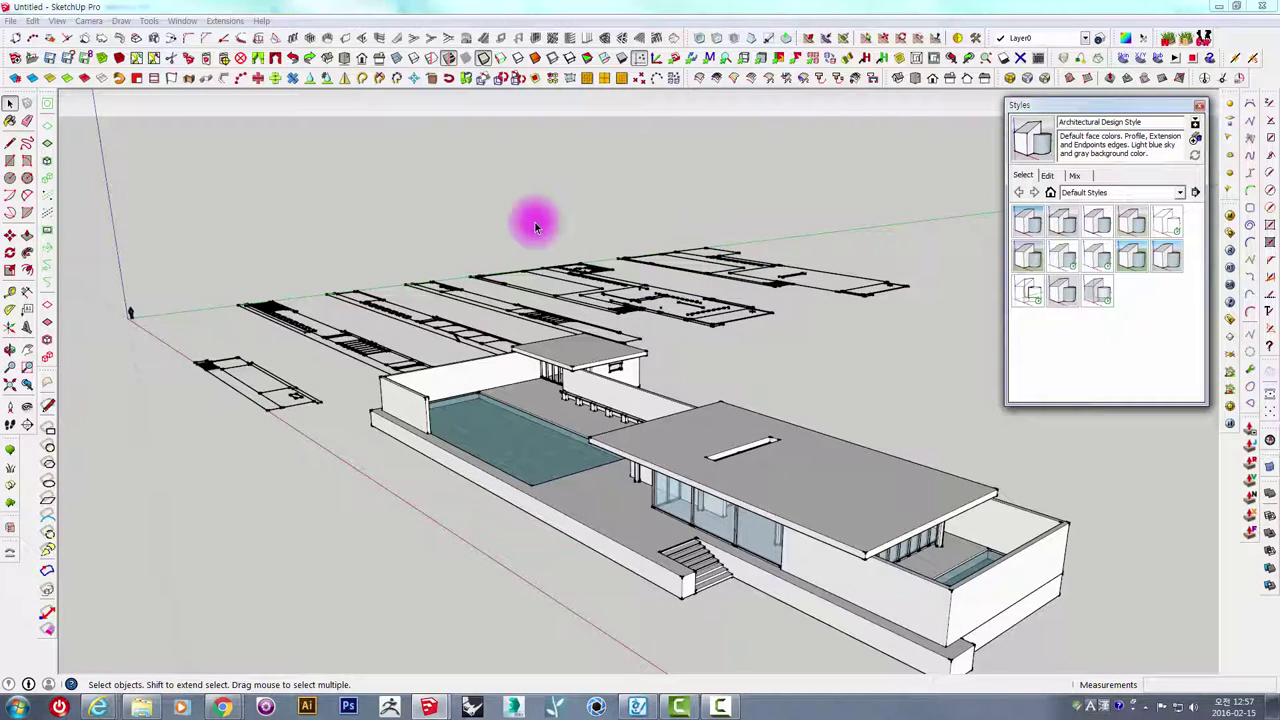
mouse_move(534, 217)
middle_mouse_down()
mouse_move(580, 286)
mouse_move(698, 381)
middle_mouse_up()
scroll(500, 351, "down", 3)
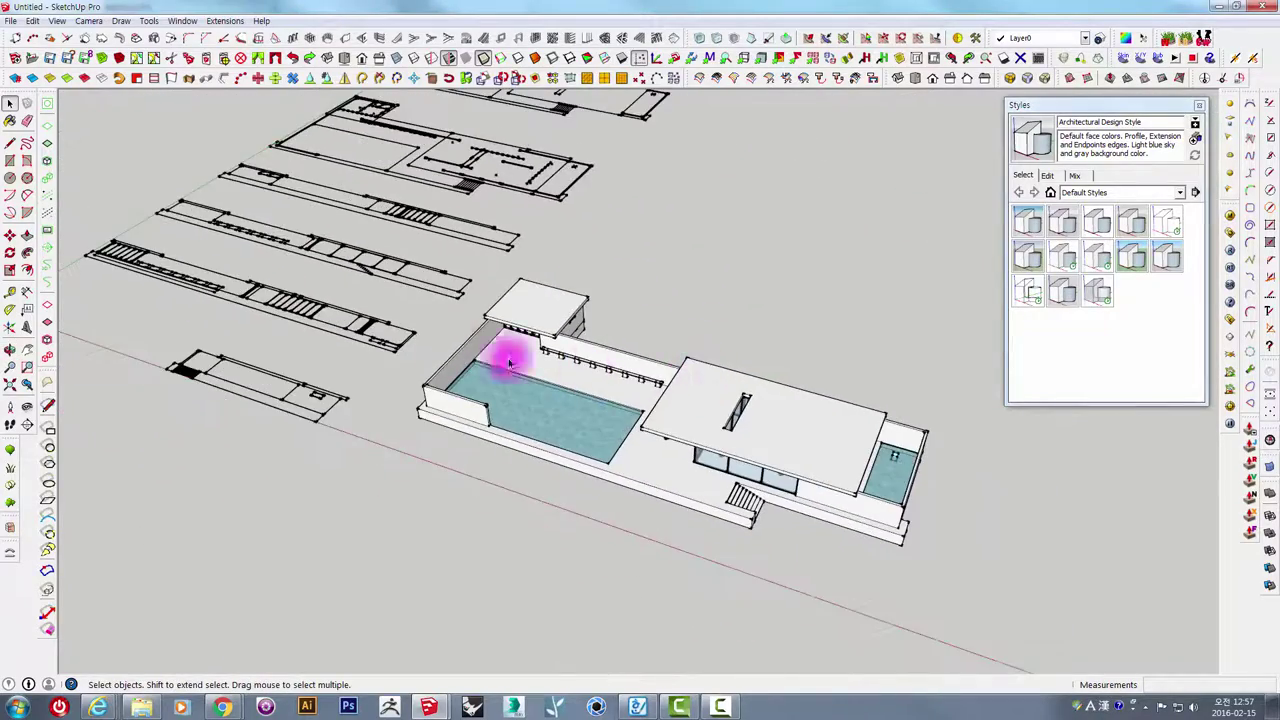
mouse_move(500, 351)
middle_mouse_down()
mouse_move(543, 294)
mouse_move(477, 320)
mouse_move(497, 335)
mouse_move(760, 197)
mouse_move(820, 214)
mouse_move(775, 315)
mouse_move(374, 366)
mouse_move(674, 374)
mouse_move(571, 326)
mouse_move(559, 262)
mouse_move(523, 286)
middle_mouse_up()
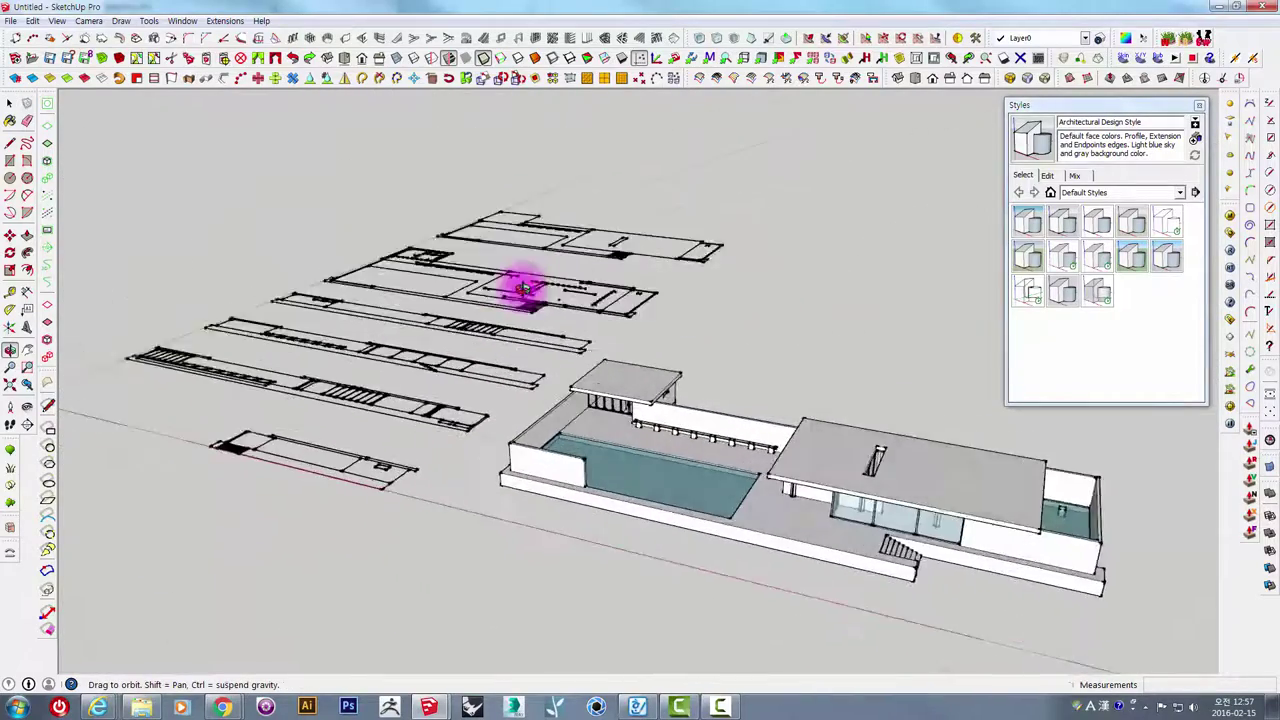
Zoom and orbit down onto the pool pavilion, then show the Window menu's panel list.
scroll(608, 394, "up", 2)
scroll(608, 394, "up", 2)
middle_click_drag(608, 394, 506, 223)
scroll(606, 369, "up", 2)
scroll(608, 375, "up", 2)
mouse_move(774, 440)
middle_mouse_down()
mouse_move(689, 329)
mouse_move(809, 509)
middle_mouse_up()
scroll(663, 391, "down", 3)
scroll(666, 395, "down", 2)
scroll(666, 395, "down", 2)
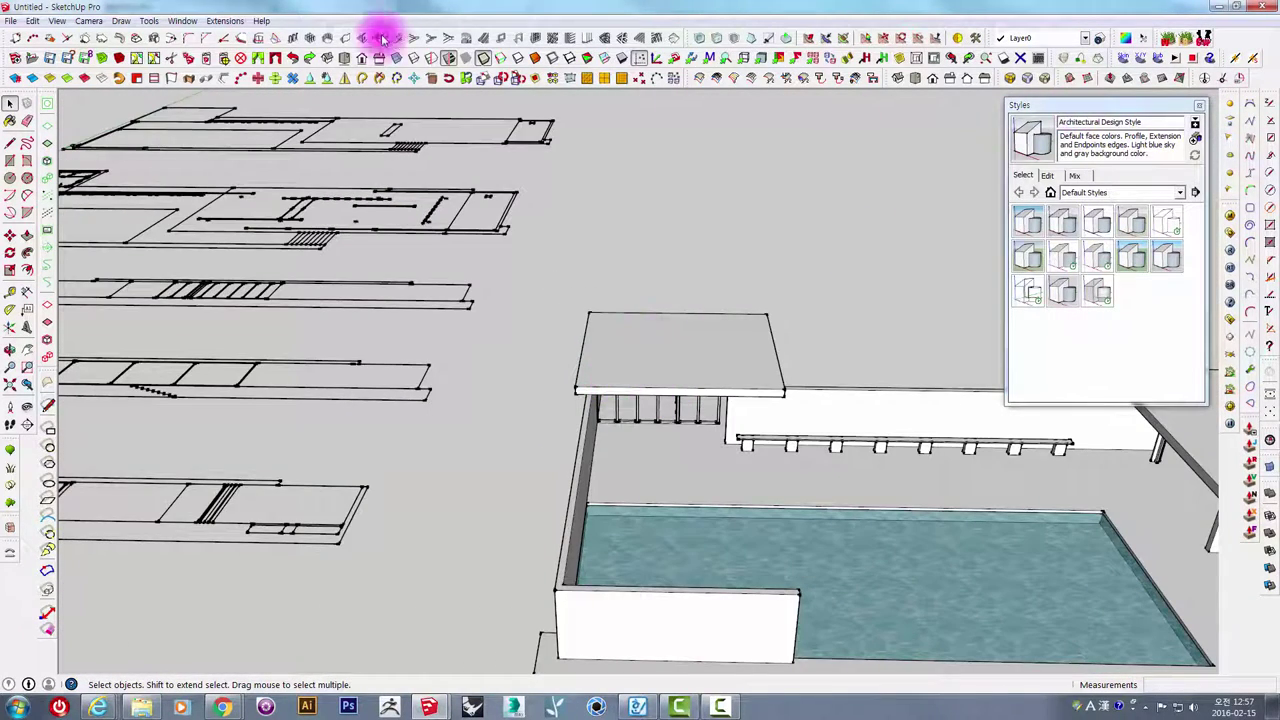
left_click(182, 21)
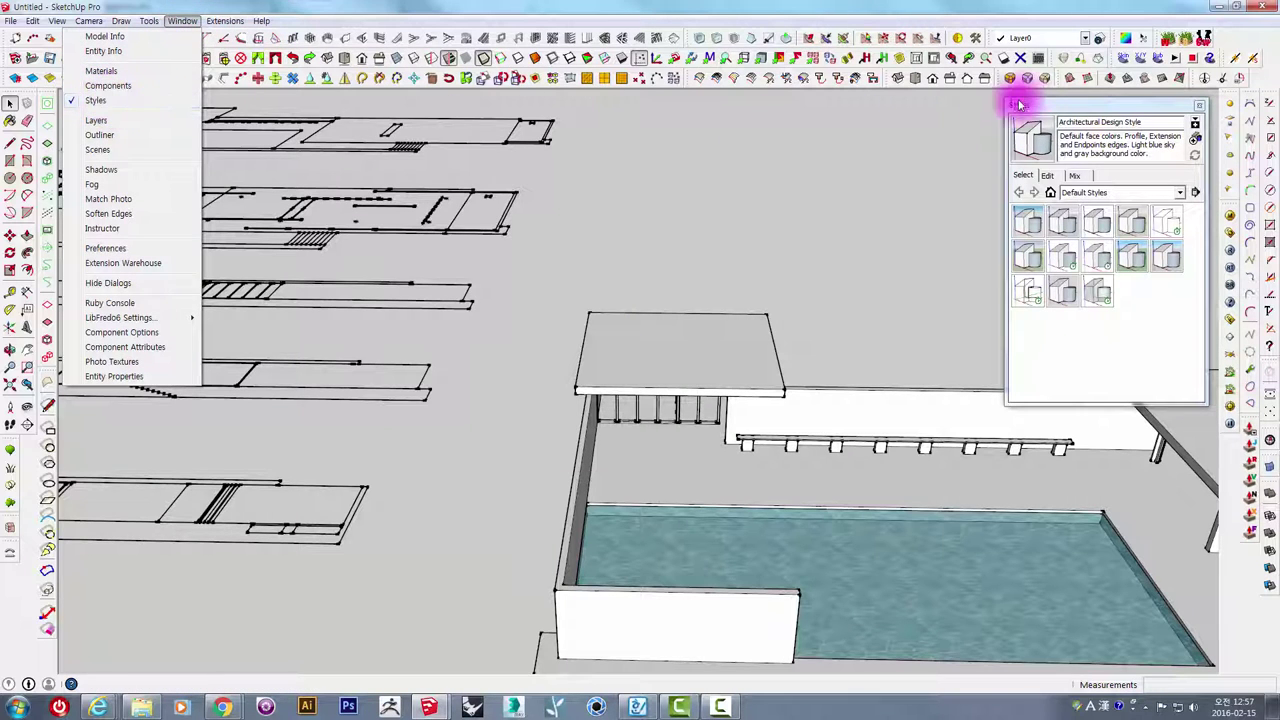
Dismiss the Window menu, shift the Styles panel left, and zoom in toward the pool and pavilion.
left_click_drag(1014, 104, 807, 96)
mouse_move(507, 274)
middle_mouse_down()
mouse_move(671, 300)
mouse_move(726, 266)
mouse_move(600, 306)
mouse_move(297, 312)
mouse_move(380, 306)
middle_mouse_up()
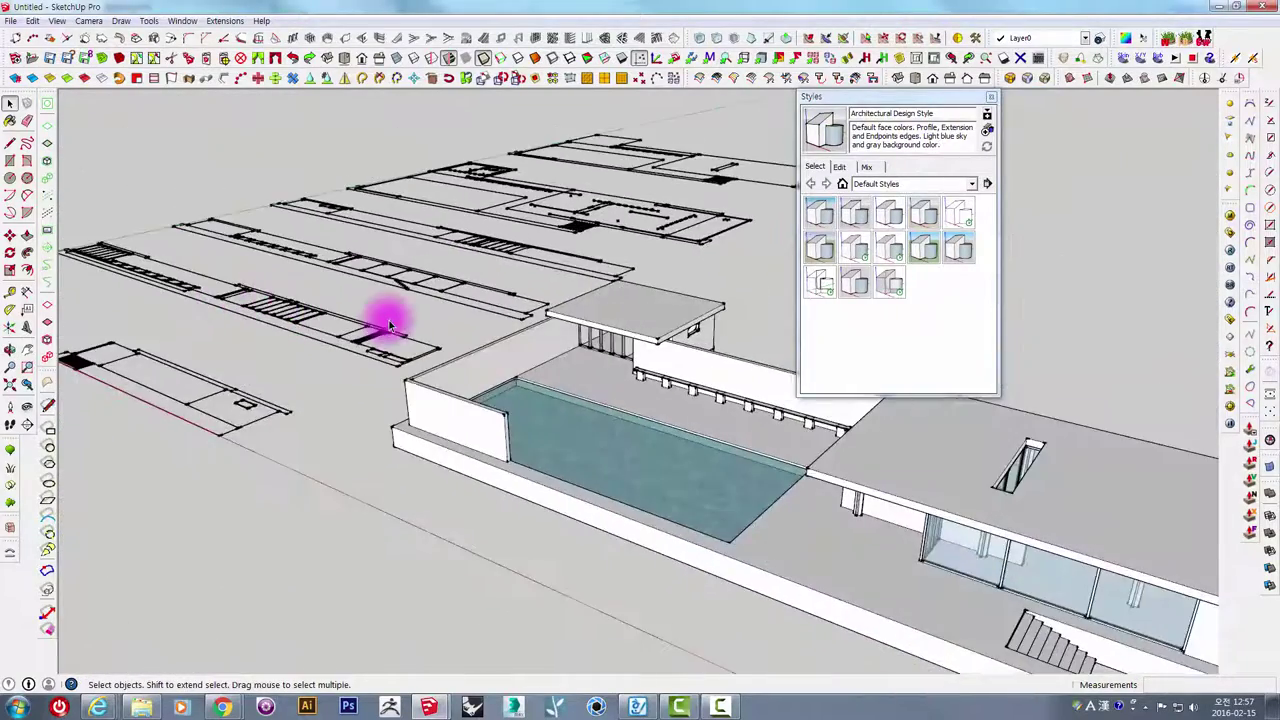
scroll(443, 317, "up", 2)
scroll(434, 289, "up", 2)
scroll(463, 280, "up", 2)
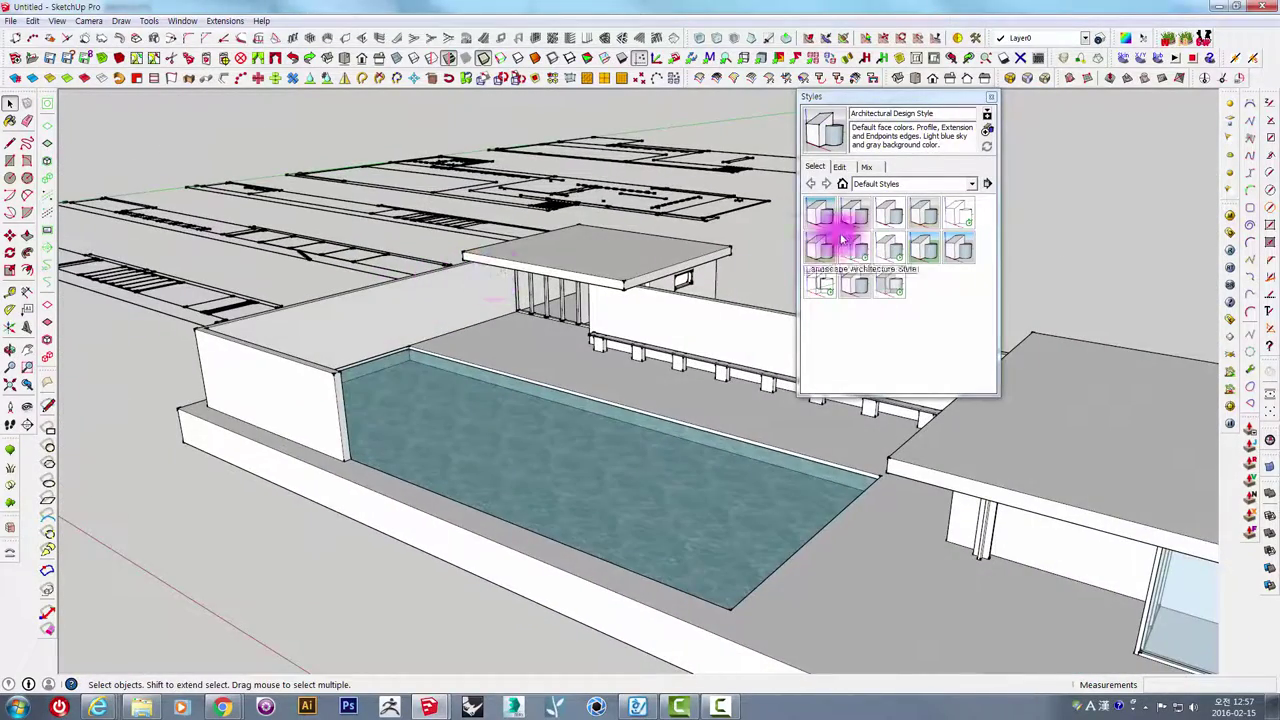
mouse_move(283, 368)
middle_mouse_down()
mouse_move(294, 394)
mouse_move(449, 320)
mouse_move(457, 289)
mouse_move(509, 251)
middle_mouse_up()
scroll(590, 360, "up", 2)
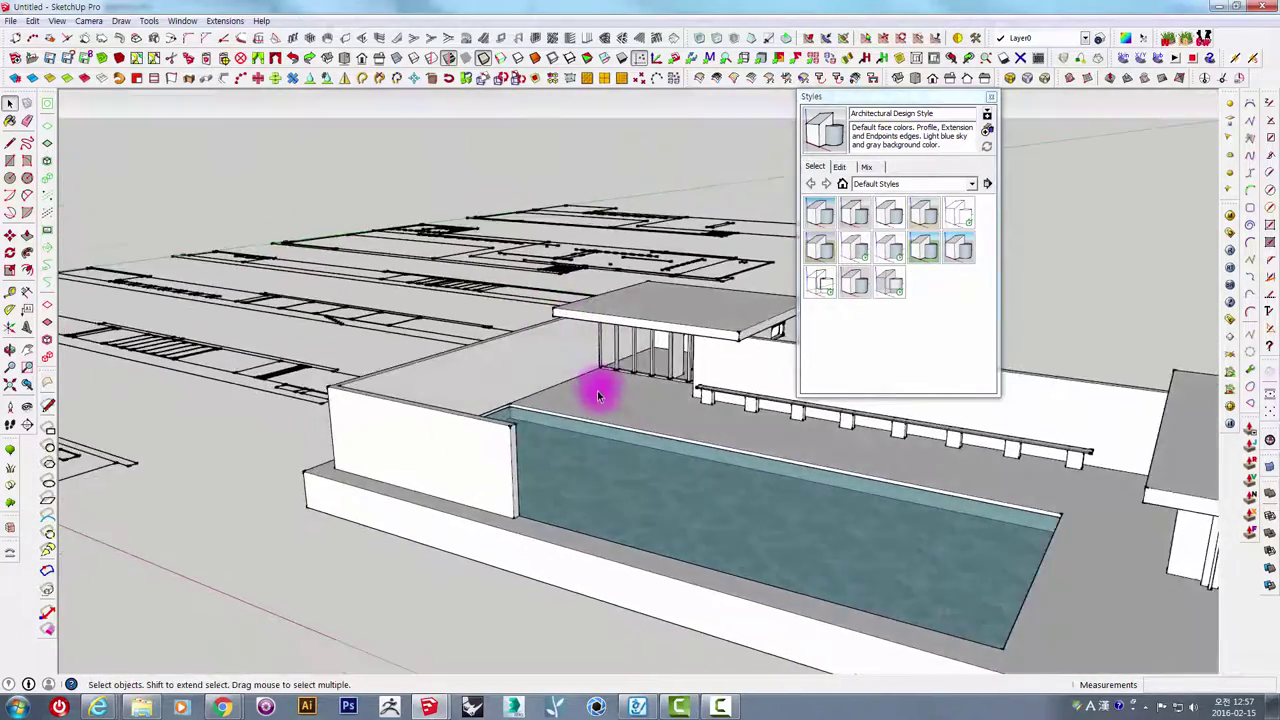
scroll(595, 395, "up", 2)
middle_click_drag(590, 402, 771, 237)
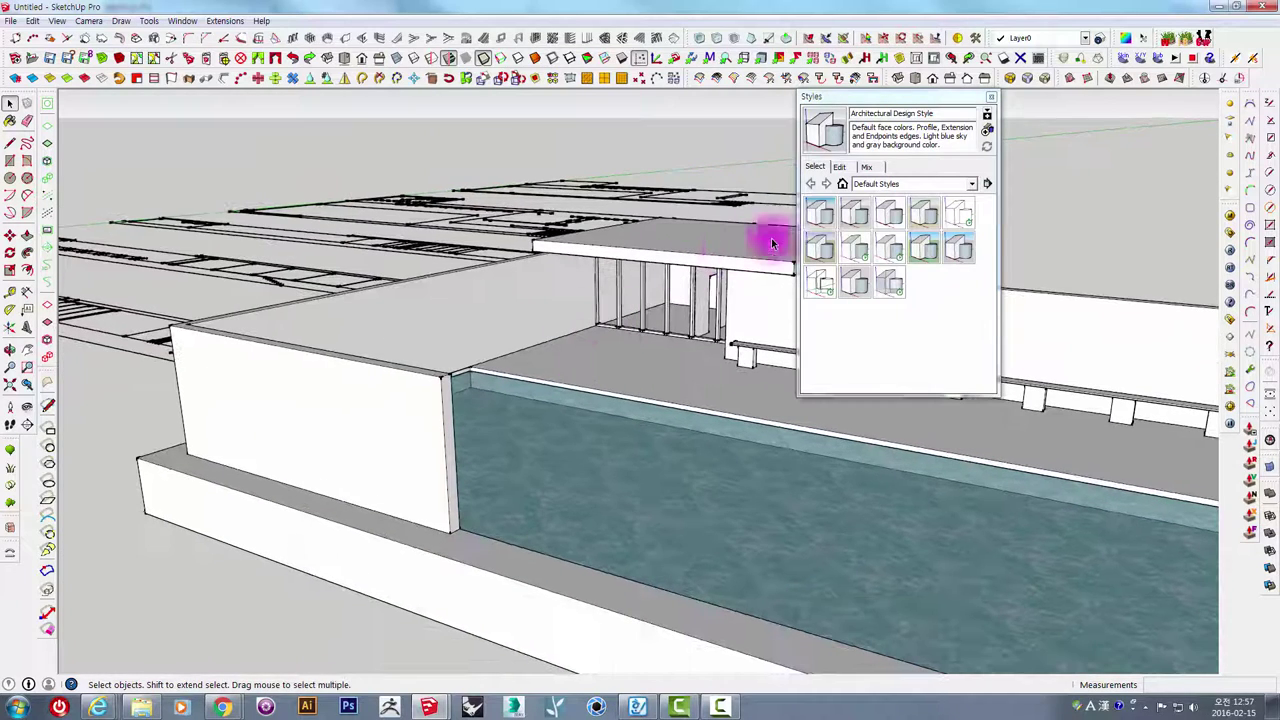
Try Construction Documentation, Default and HiddenLine styles, ending on Landscape Architecture Style.
left_click(889, 215)
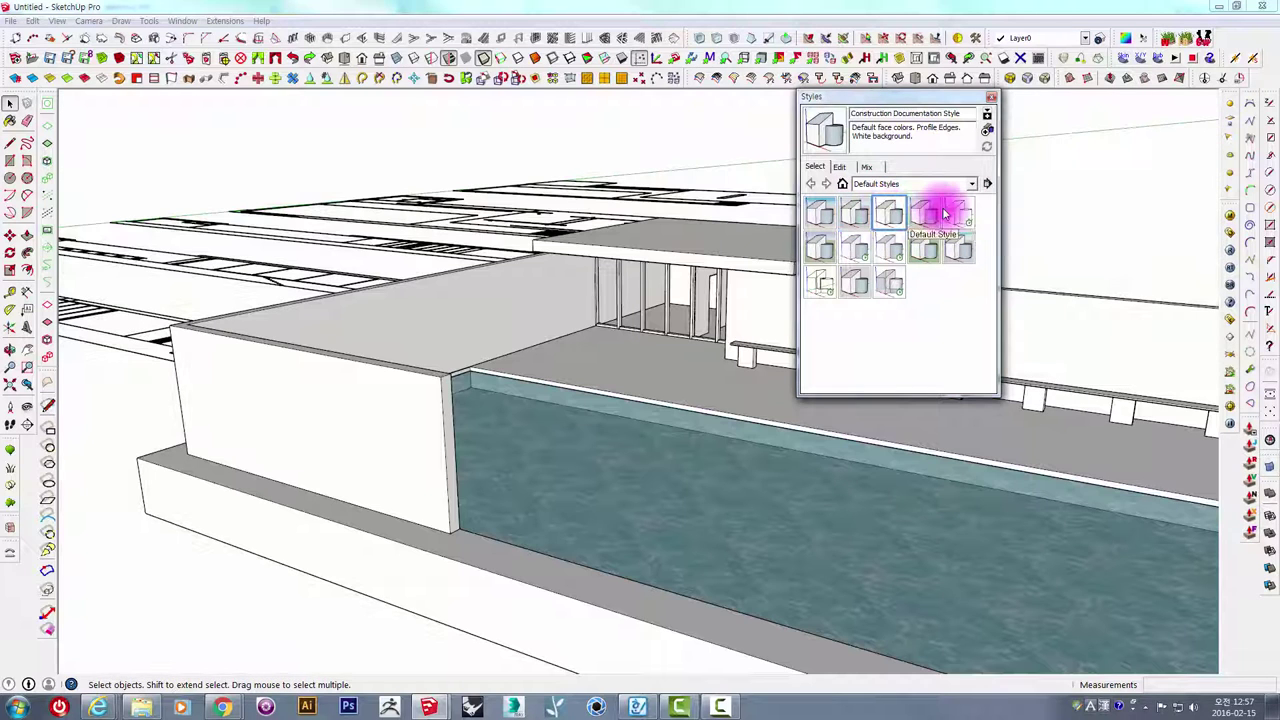
left_click(929, 212)
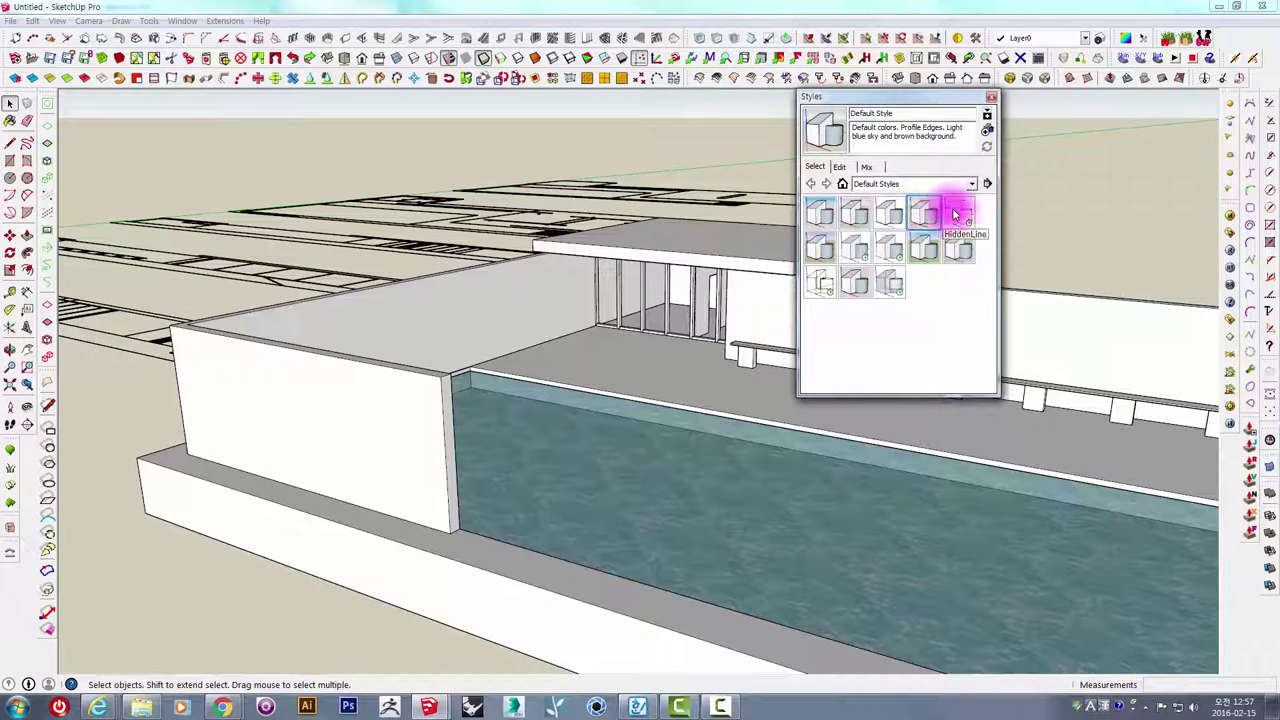
left_click(957, 213)
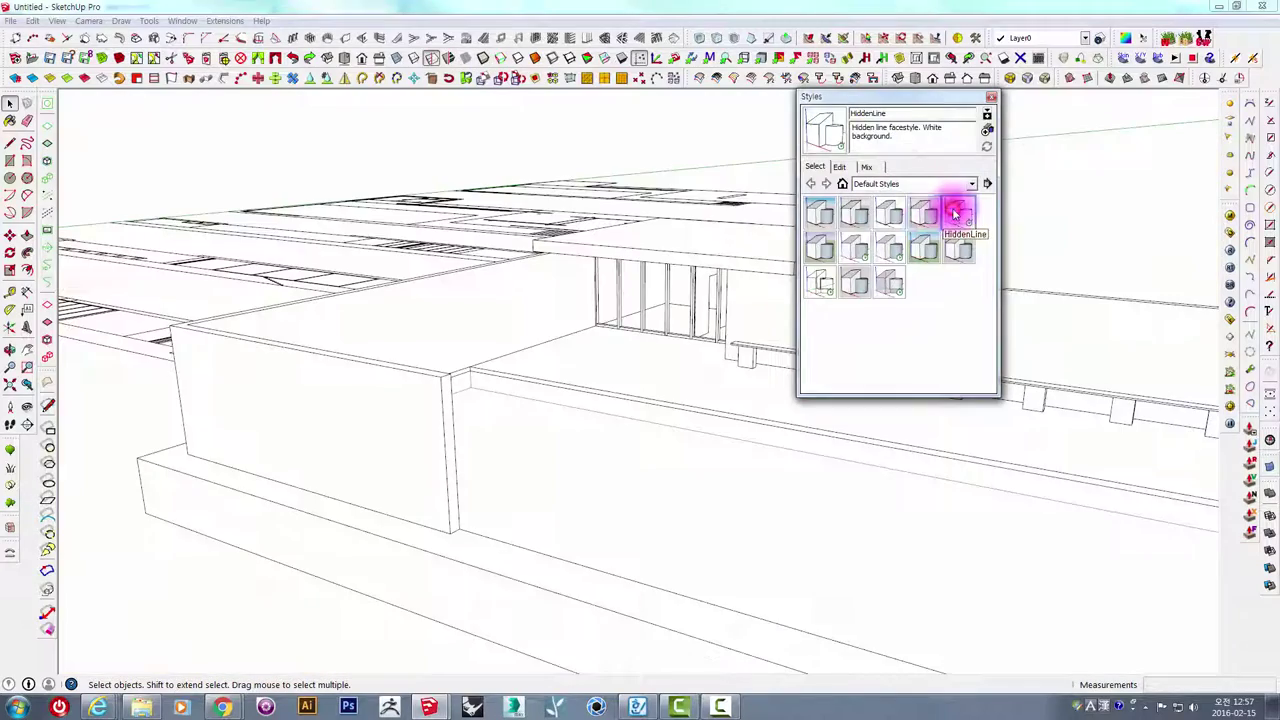
left_click(831, 253)
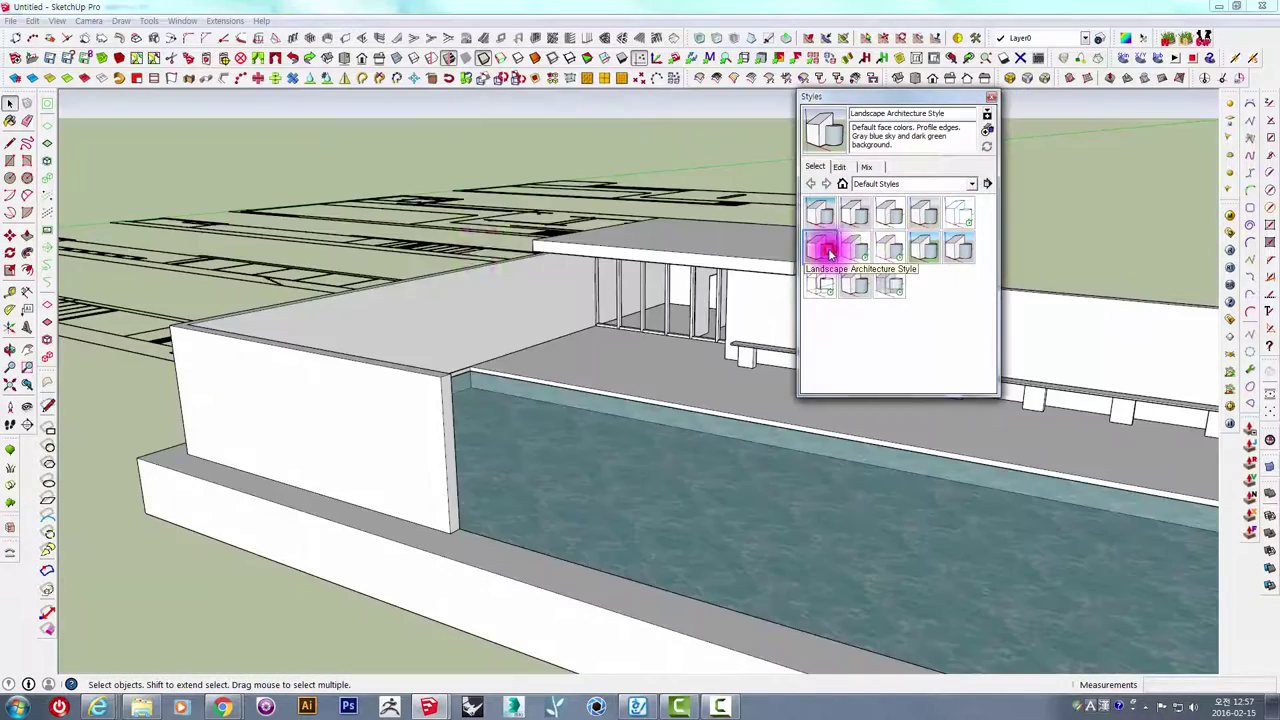
Orbit and zoom over the floor plans to inspect the Landscape Architecture look.
mouse_move(486, 263)
middle_mouse_down()
mouse_move(531, 329)
mouse_move(398, 276)
mouse_move(449, 337)
mouse_move(489, 451)
mouse_move(651, 434)
mouse_move(660, 318)
mouse_move(591, 314)
mouse_move(503, 346)
mouse_move(686, 305)
mouse_move(500, 277)
mouse_move(537, 371)
mouse_move(792, 276)
middle_mouse_up()
scroll(660, 318, "up", 3)
scroll(686, 305, "down", 3)
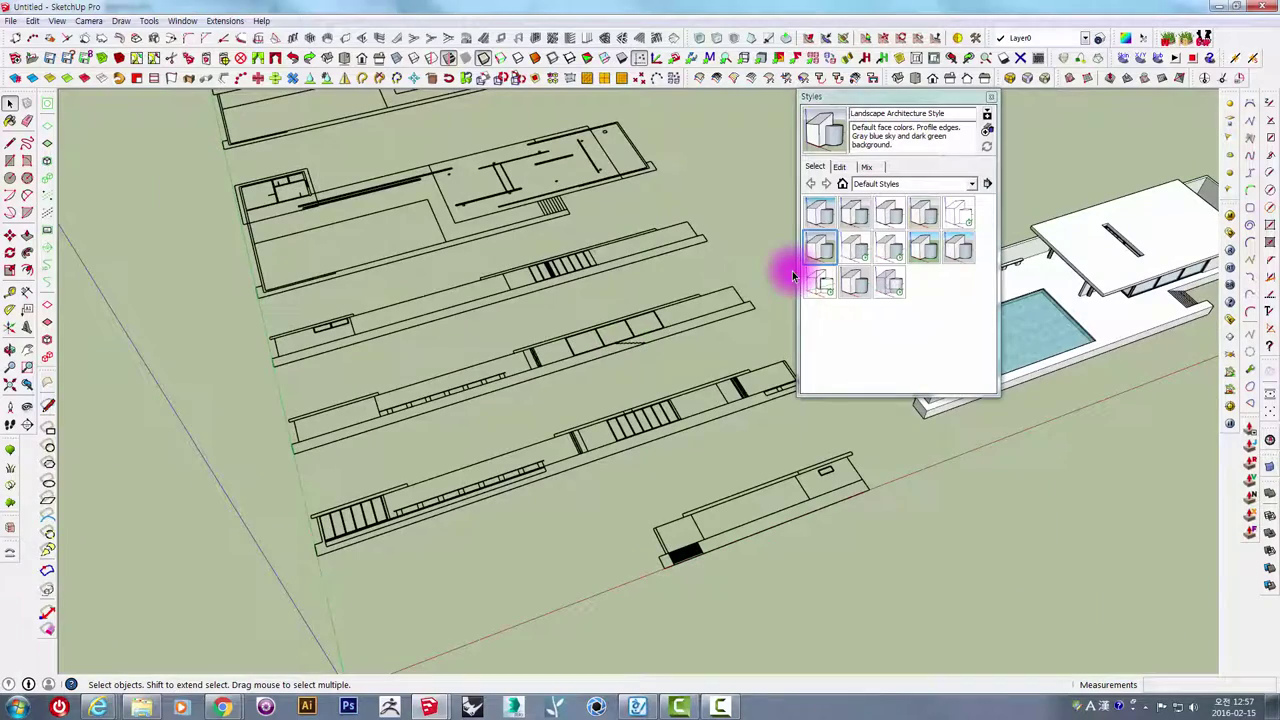
scroll(463, 337, "up", 3)
mouse_move(463, 337)
middle_mouse_down()
mouse_move(486, 357)
mouse_move(600, 223)
mouse_move(553, 342)
middle_mouse_up()
scroll(553, 342, "up", 3)
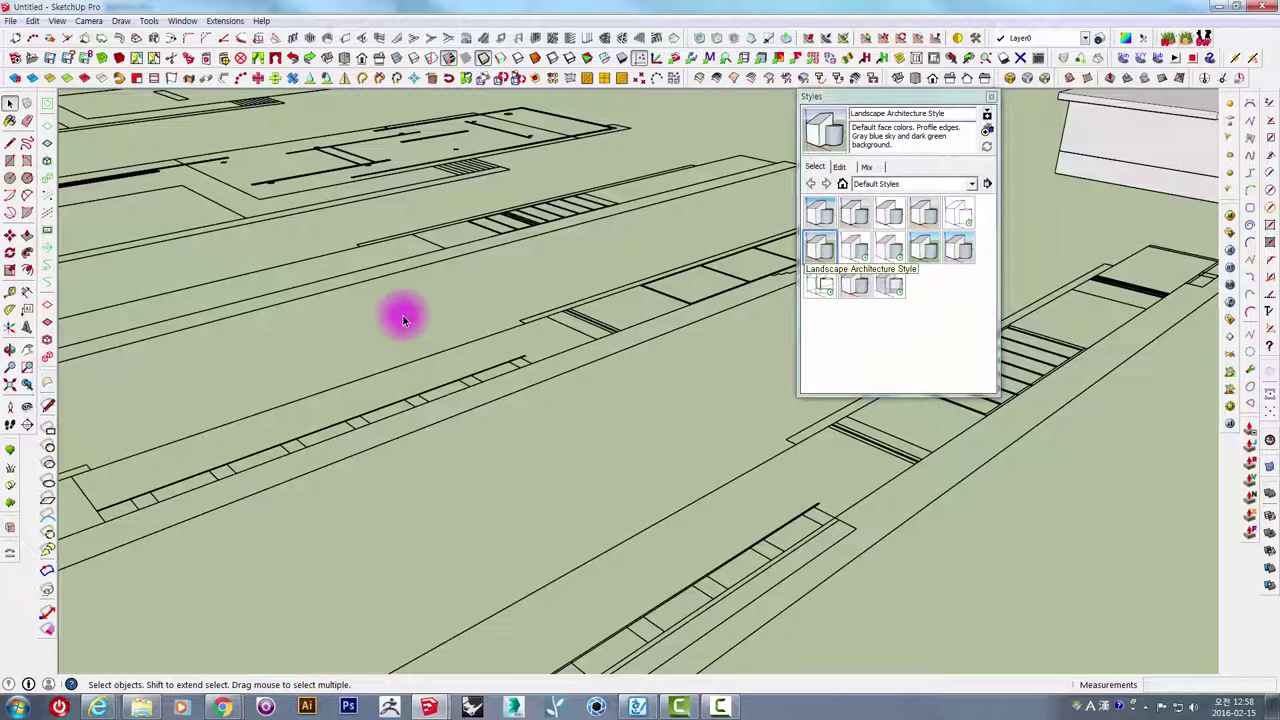
mouse_move(403, 300)
middle_mouse_down()
mouse_move(406, 277)
mouse_move(443, 254)
mouse_move(563, 314)
mouse_move(329, 446)
mouse_move(424, 356)
mouse_move(508, 308)
middle_mouse_up()
scroll(329, 440, "down", 2)
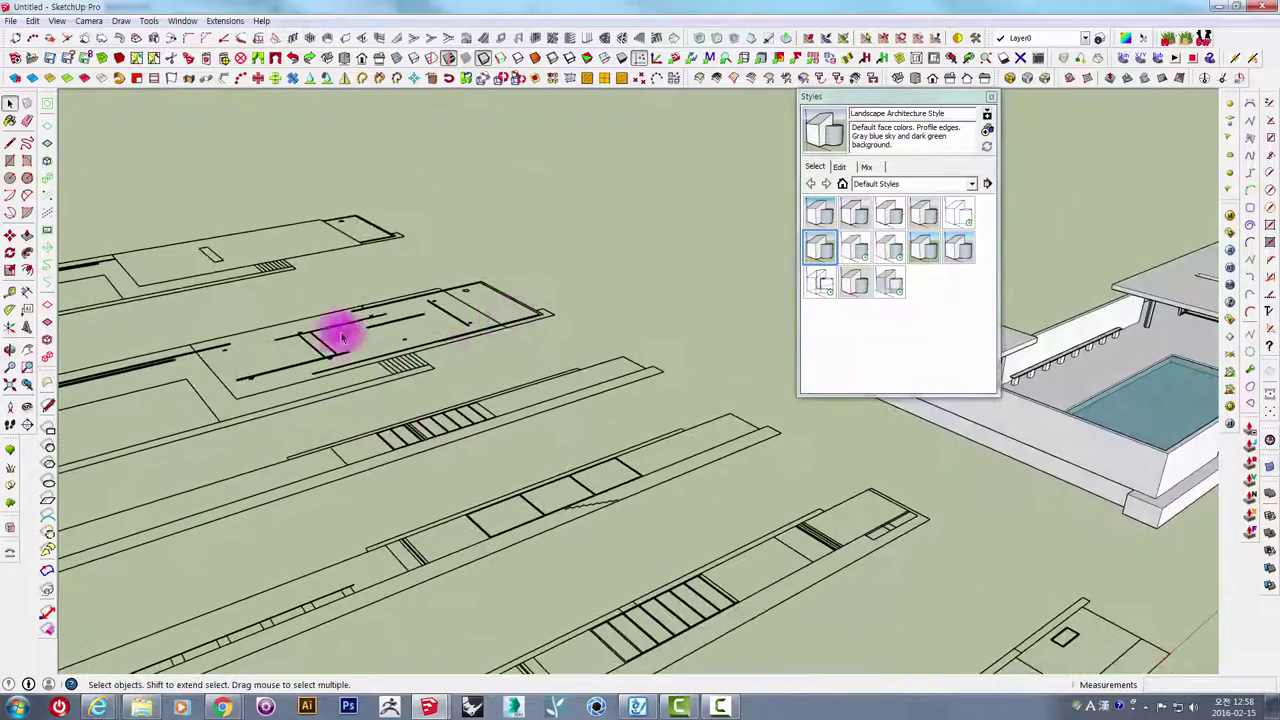
mouse_move(330, 372)
middle_mouse_down()
mouse_move(534, 289)
mouse_move(514, 317)
mouse_move(289, 329)
mouse_move(276, 268)
mouse_move(480, 323)
mouse_move(586, 251)
mouse_move(720, 238)
middle_mouse_up()
Reapply Architectural Design Style1, zoom into the plan lines, and show its Edge settings.
left_click(855, 214)
mouse_move(508, 328)
middle_mouse_down()
mouse_move(314, 414)
mouse_move(462, 388)
mouse_move(534, 329)
mouse_move(543, 366)
mouse_move(667, 292)
mouse_move(563, 391)
mouse_move(433, 405)
middle_mouse_up()
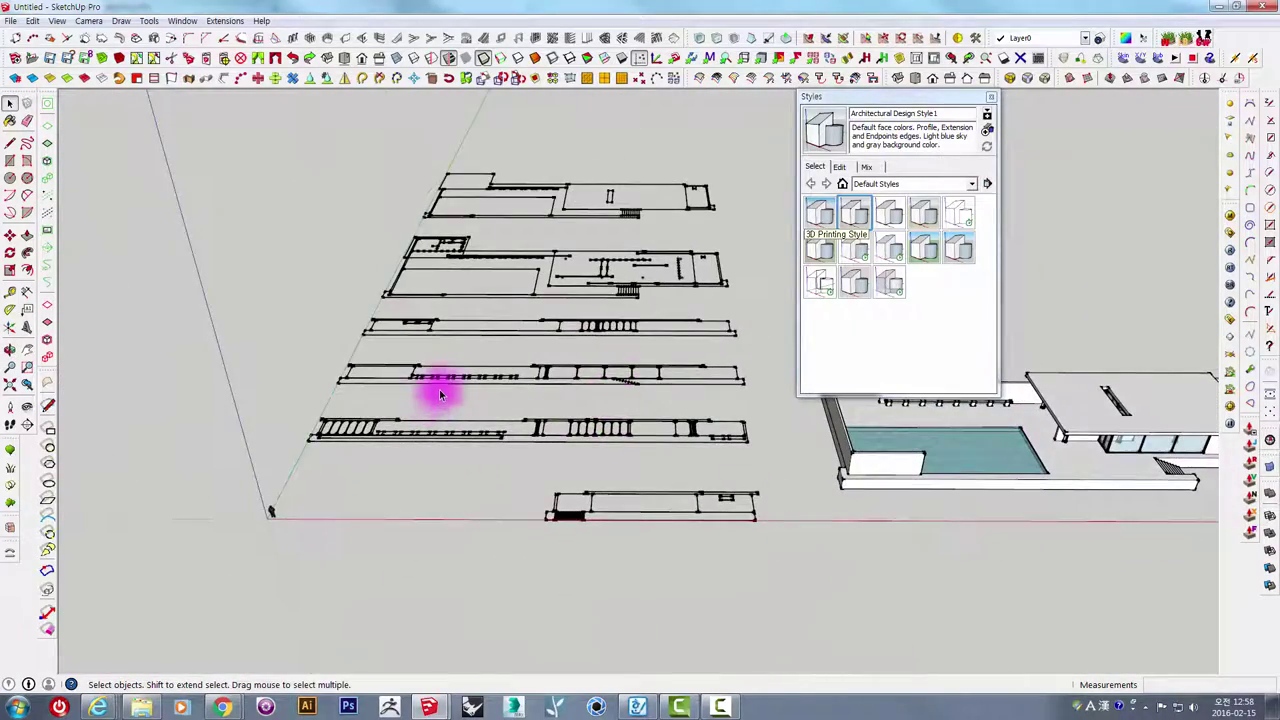
scroll(440, 395, "up", 2)
scroll(503, 429, "up", 3)
scroll(534, 423, "up", 3)
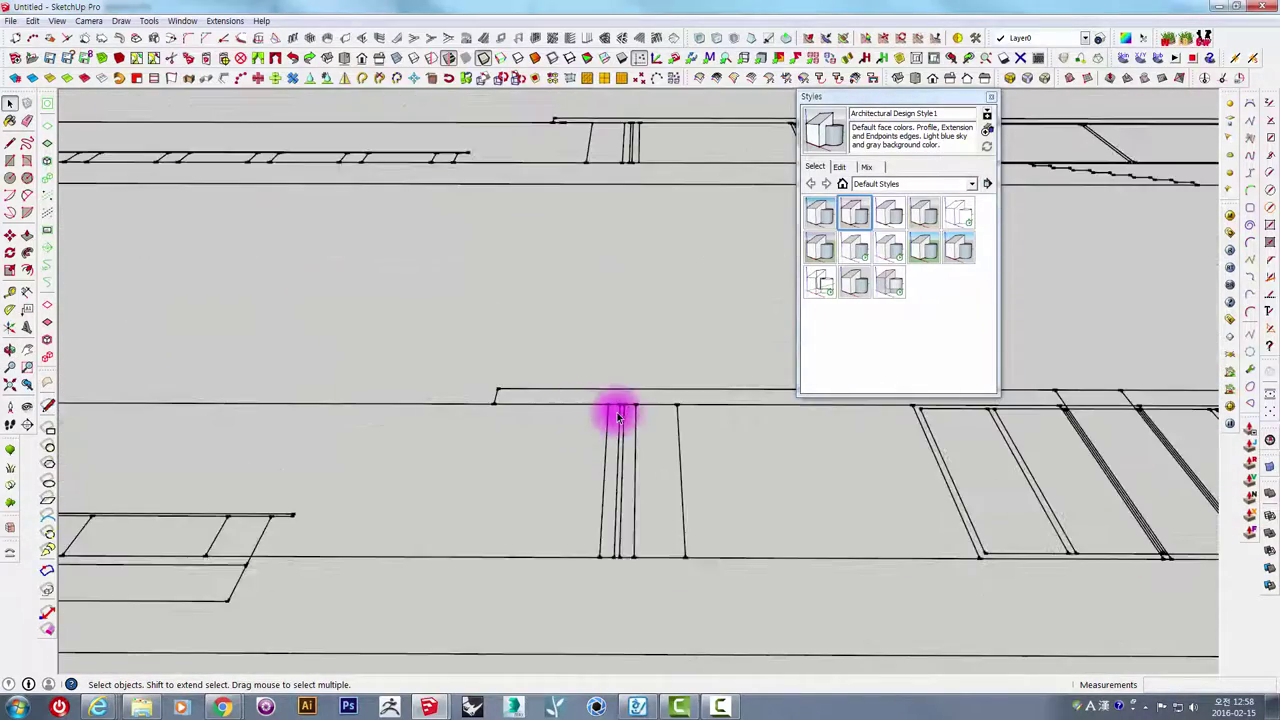
scroll(619, 417, "up", 2)
middle_click_drag(491, 411, 509, 466)
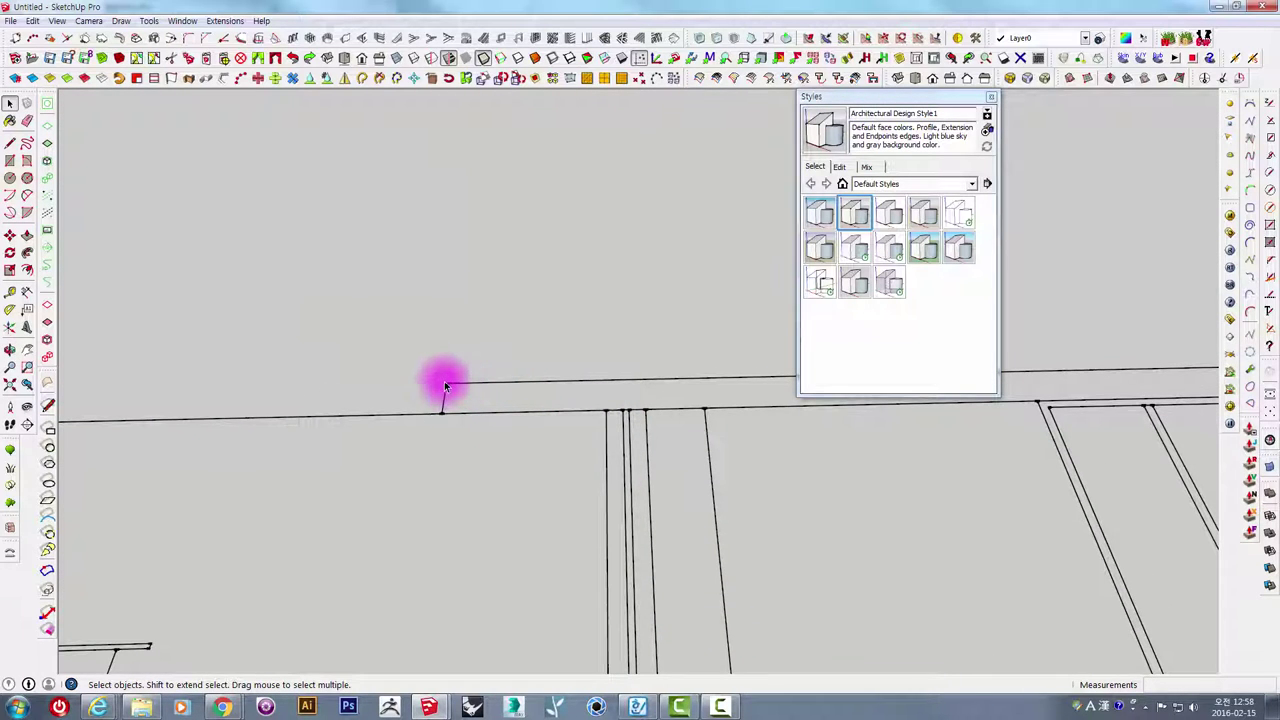
left_click(843, 167)
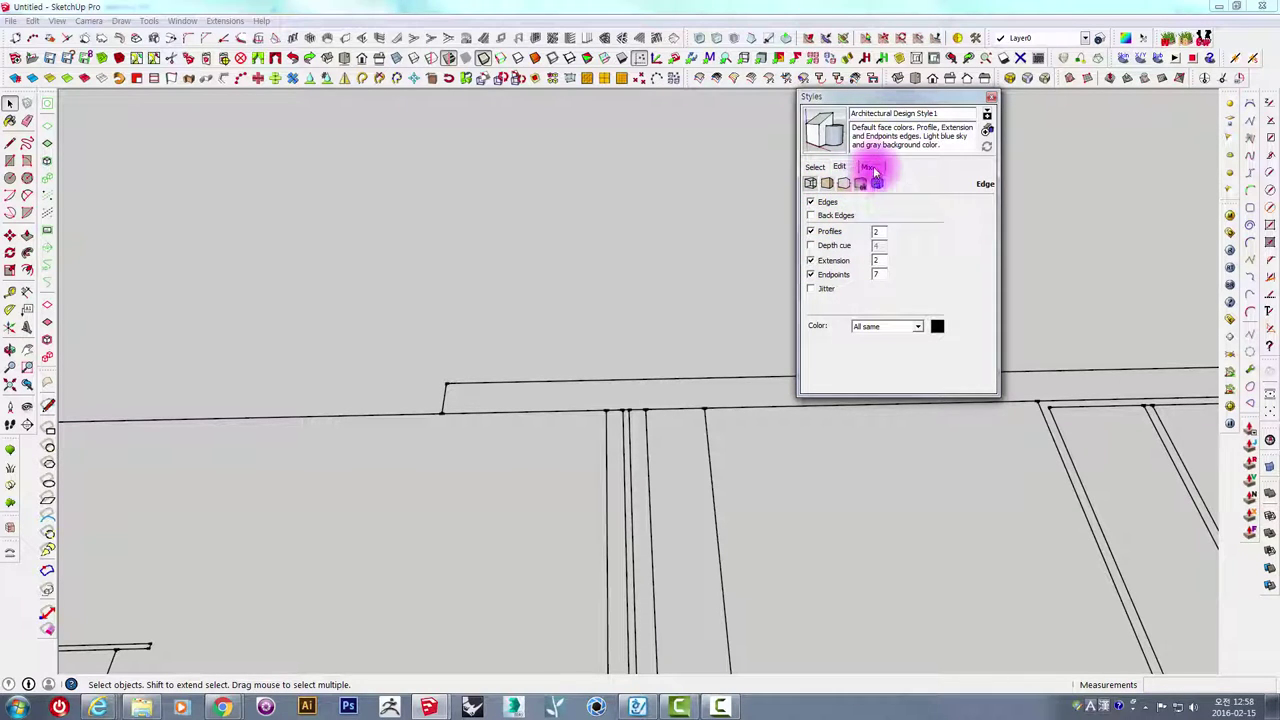
Flip between the Styles panel's Mix, Edit and Select tabs.
left_click(872, 168)
left_click(848, 167)
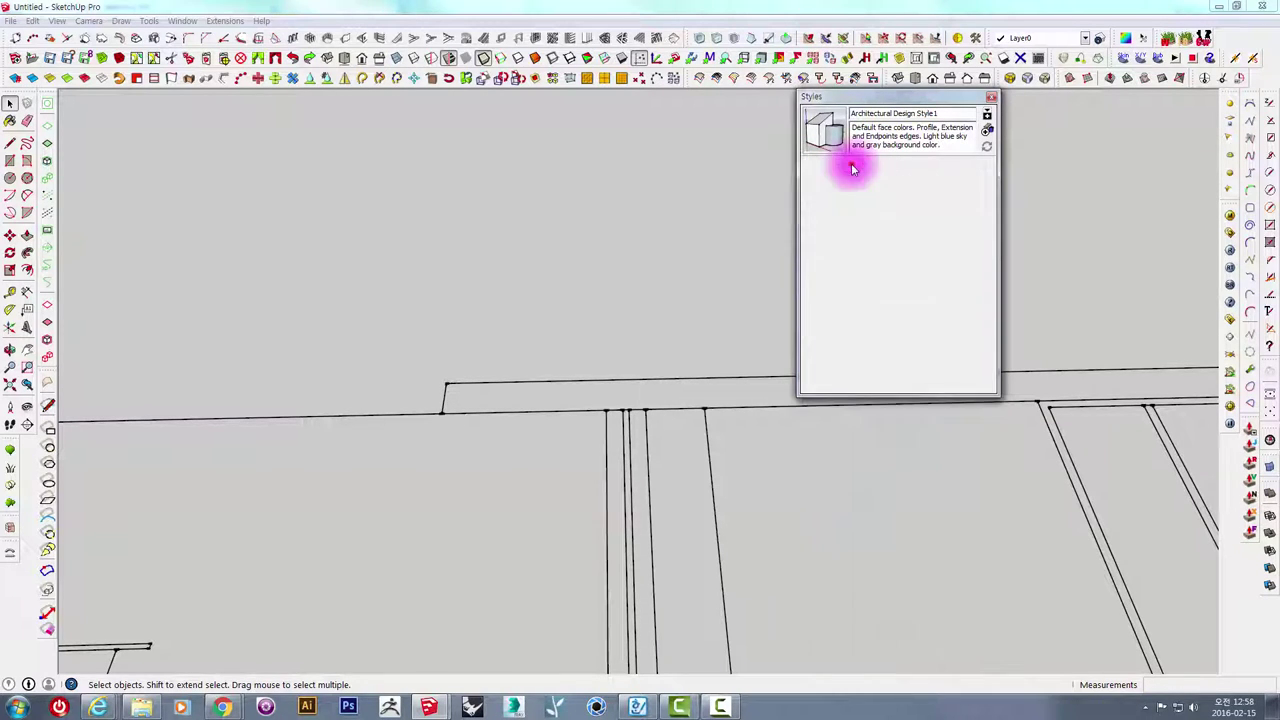
left_click(815, 167)
left_click(855, 168)
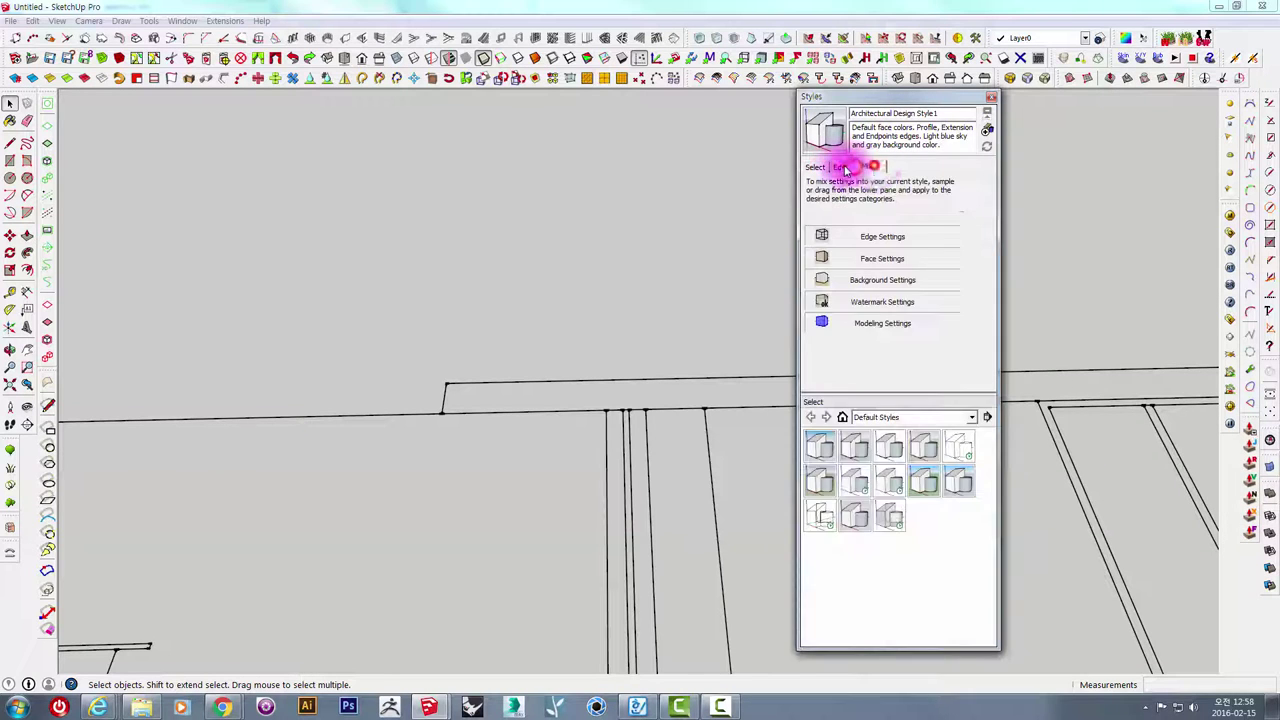
left_click(815, 167)
Compare HiddenLine against Architectural Design Style1, keeping Architectural Design Style1 applied.
mouse_move(507, 430)
middle_mouse_down()
mouse_move(617, 389)
mouse_move(849, 240)
middle_mouse_up()
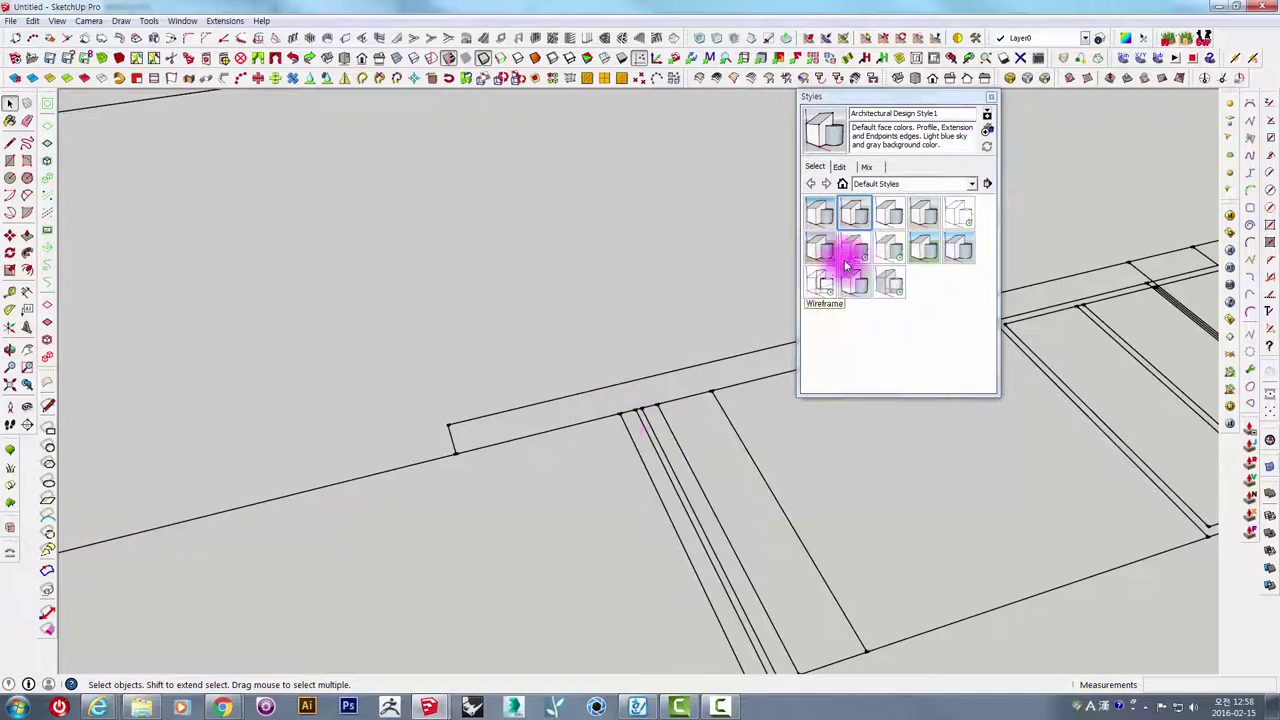
left_click(958, 212)
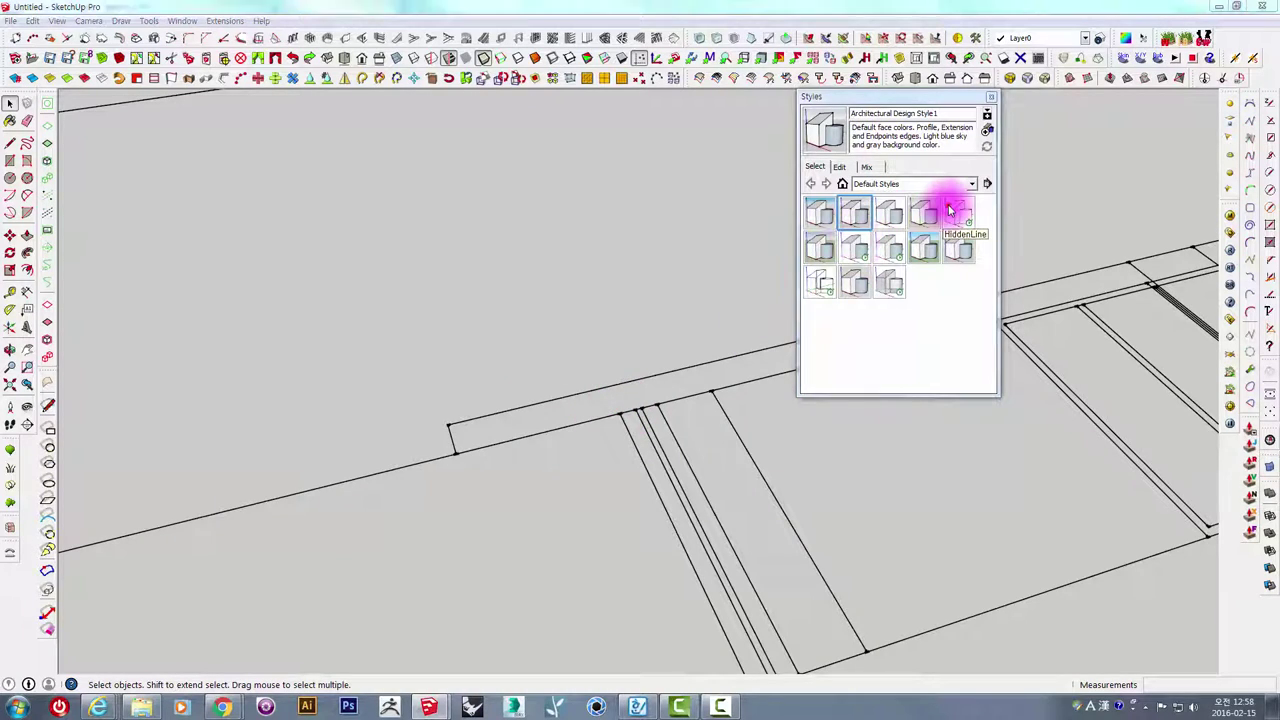
mouse_move(623, 357)
middle_mouse_down()
mouse_move(468, 330)
mouse_move(537, 294)
mouse_move(443, 406)
mouse_move(776, 289)
mouse_move(683, 420)
mouse_move(686, 303)
mouse_move(691, 323)
mouse_move(760, 310)
middle_mouse_up()
scroll(470, 330, "down", 3)
left_click(853, 212)
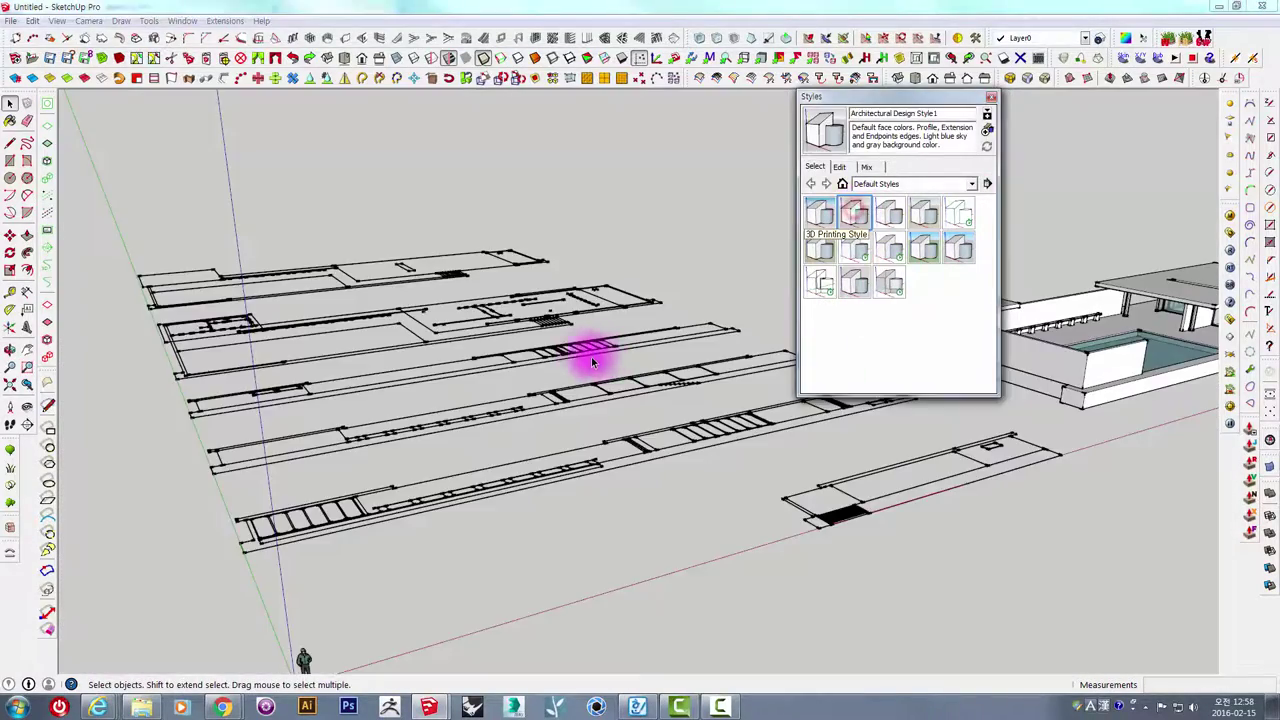
Zoom and orbit closely over the plan strips and the pool building's stairs.
mouse_move(591, 354)
middle_mouse_down()
mouse_move(466, 437)
mouse_move(598, 200)
mouse_move(666, 260)
mouse_move(380, 380)
mouse_move(374, 417)
mouse_move(572, 264)
mouse_move(486, 543)
mouse_move(606, 451)
mouse_move(483, 537)
mouse_move(629, 549)
middle_mouse_up()
scroll(671, 571, "up", 3)
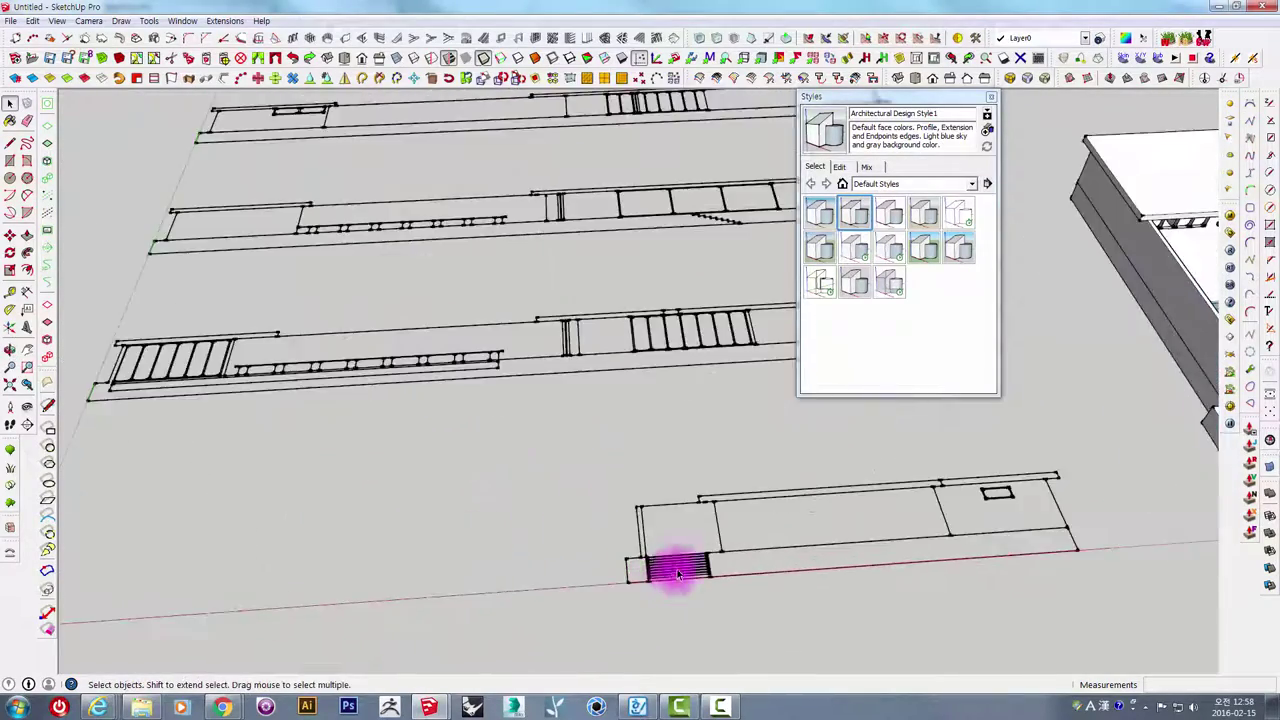
scroll(651, 557, "up", 3)
scroll(611, 556, "up", 3)
scroll(610, 557, "up", 3)
scroll(603, 549, "down", 5)
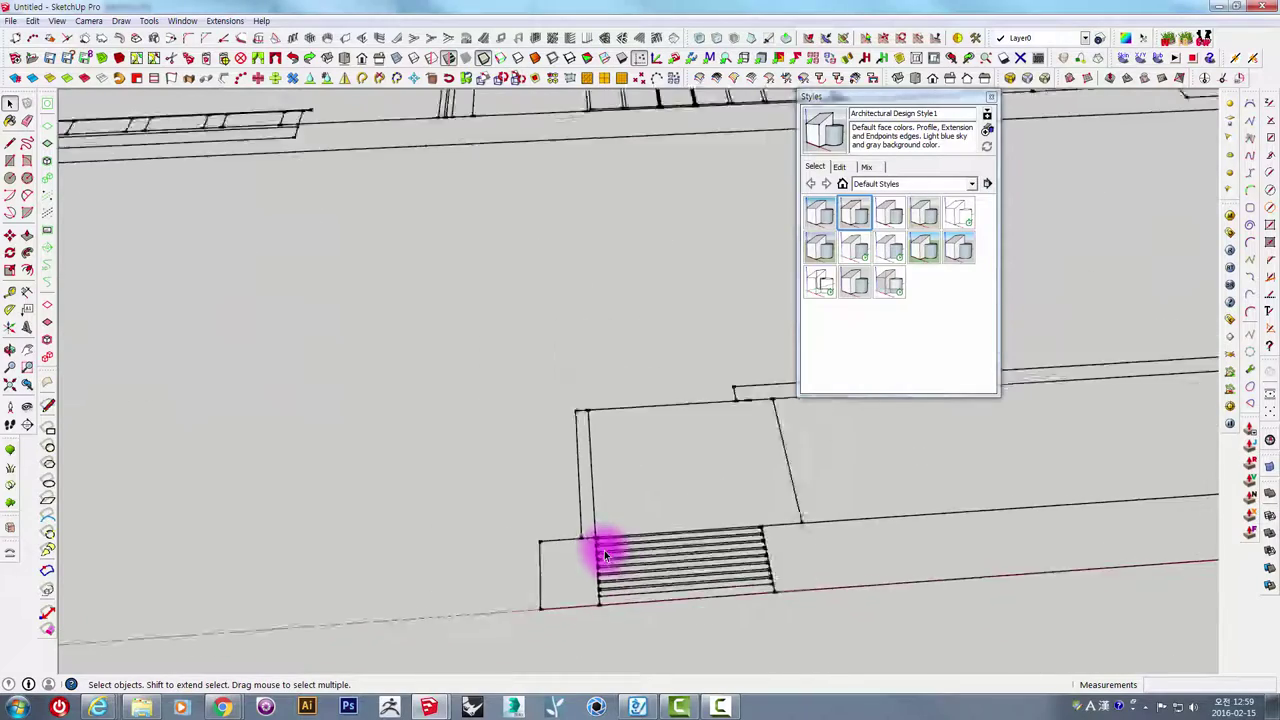
mouse_move(603, 543)
middle_mouse_down()
mouse_move(617, 500)
mouse_move(574, 494)
mouse_move(642, 446)
mouse_move(627, 441)
middle_mouse_up()
scroll(617, 500, "down", 3)
scroll(643, 480, "down", 3)
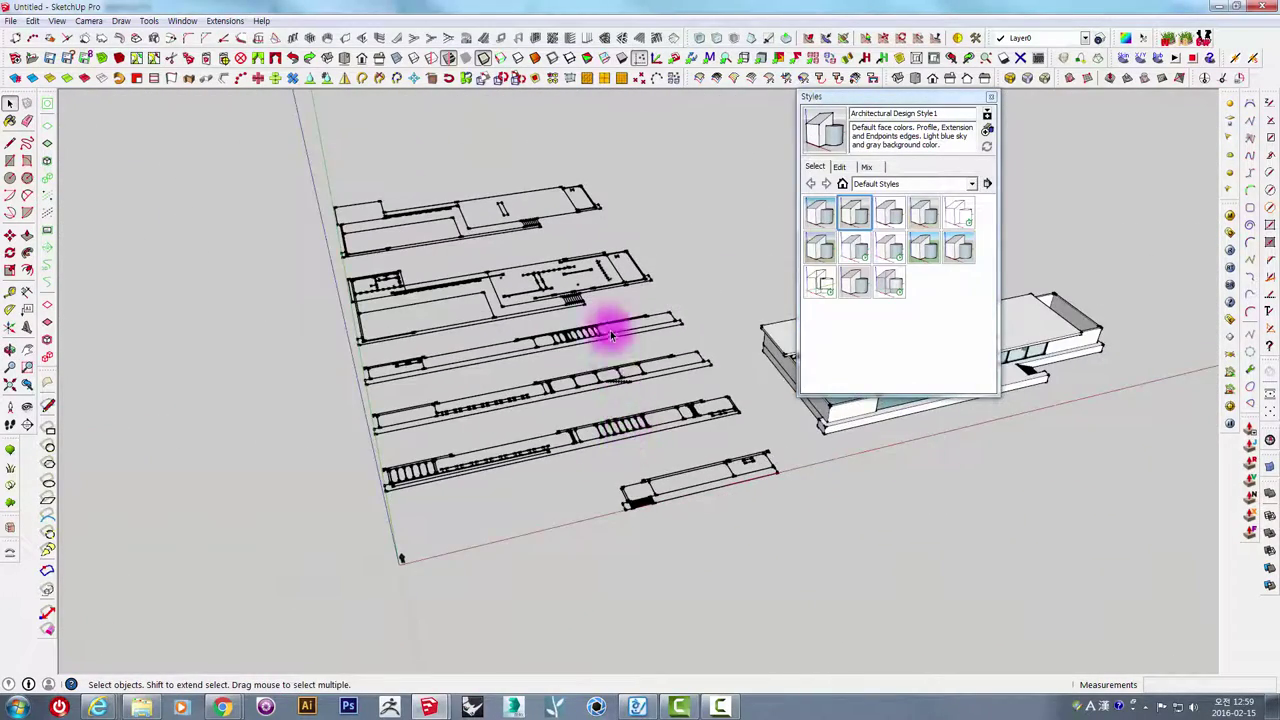
scroll(612, 335, "up", 2)
scroll(531, 343, "up", 2)
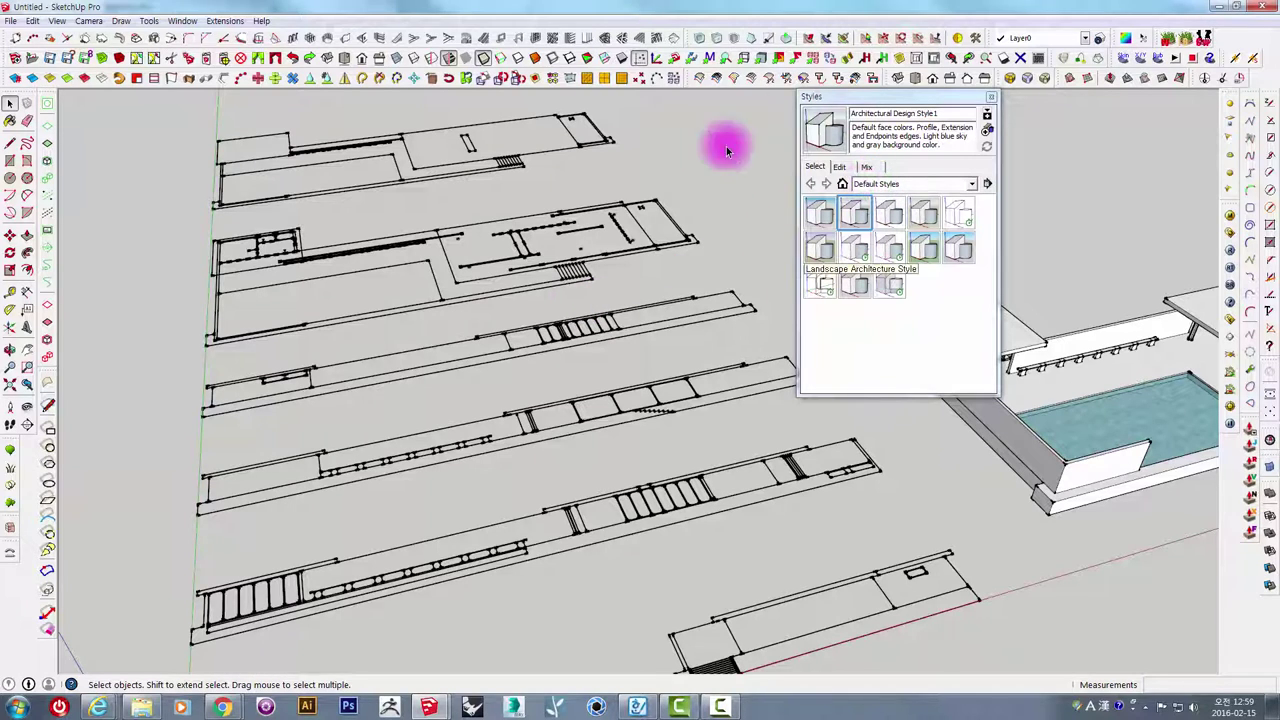
Review Architectural Design Style1's Edge, Face, Background, Watermark and Modeling settings.
left_click(843, 167)
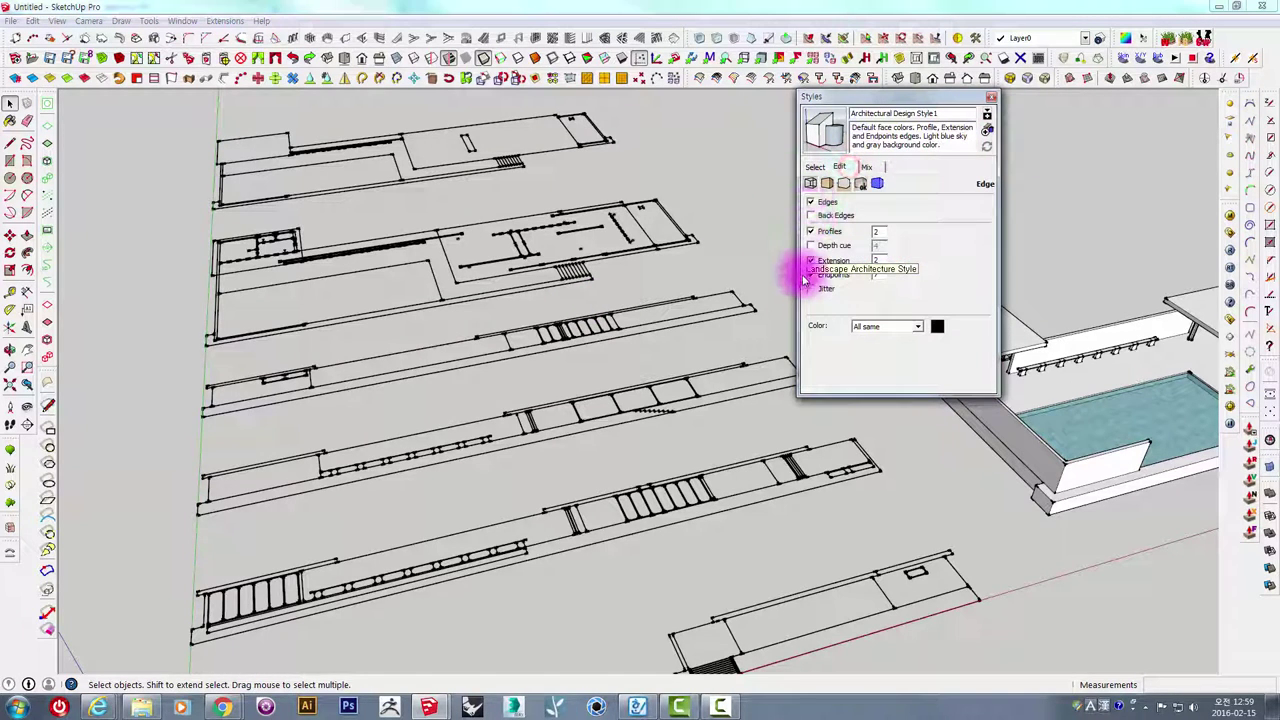
left_click(828, 184)
left_click(843, 184)
left_click(860, 184)
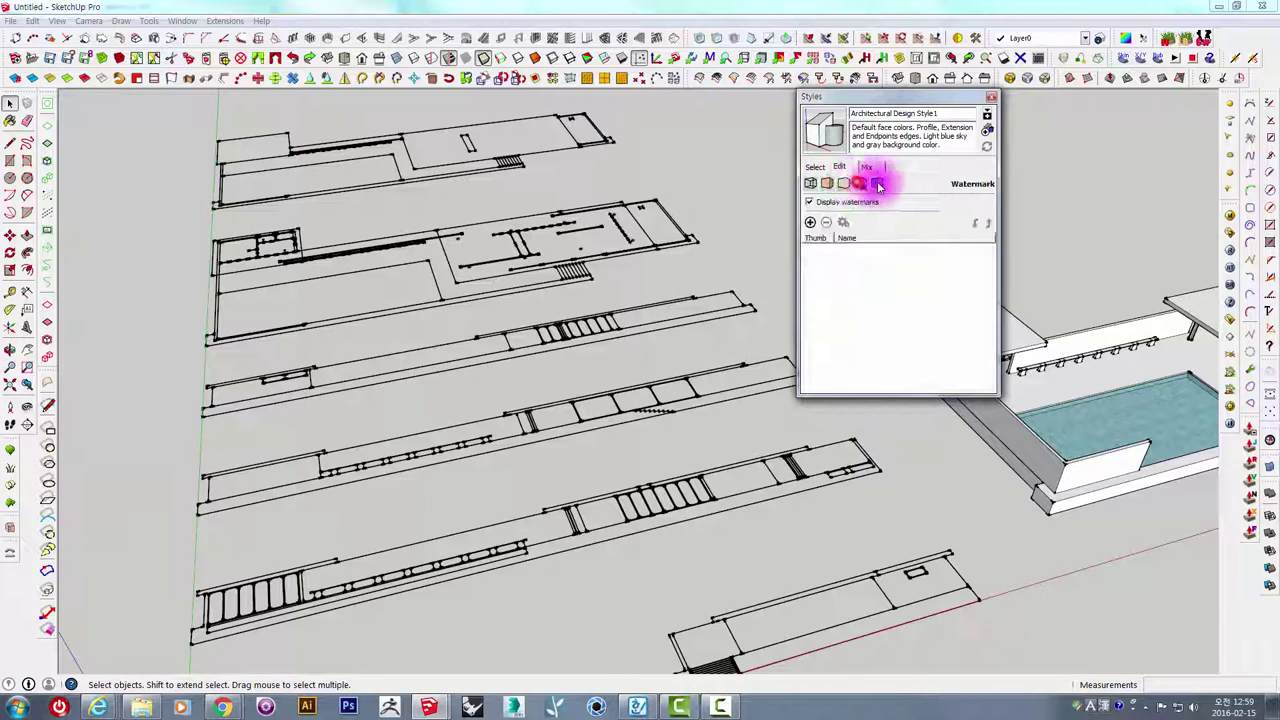
left_click(874, 184)
left_click(860, 184)
left_click(843, 184)
left_click(828, 184)
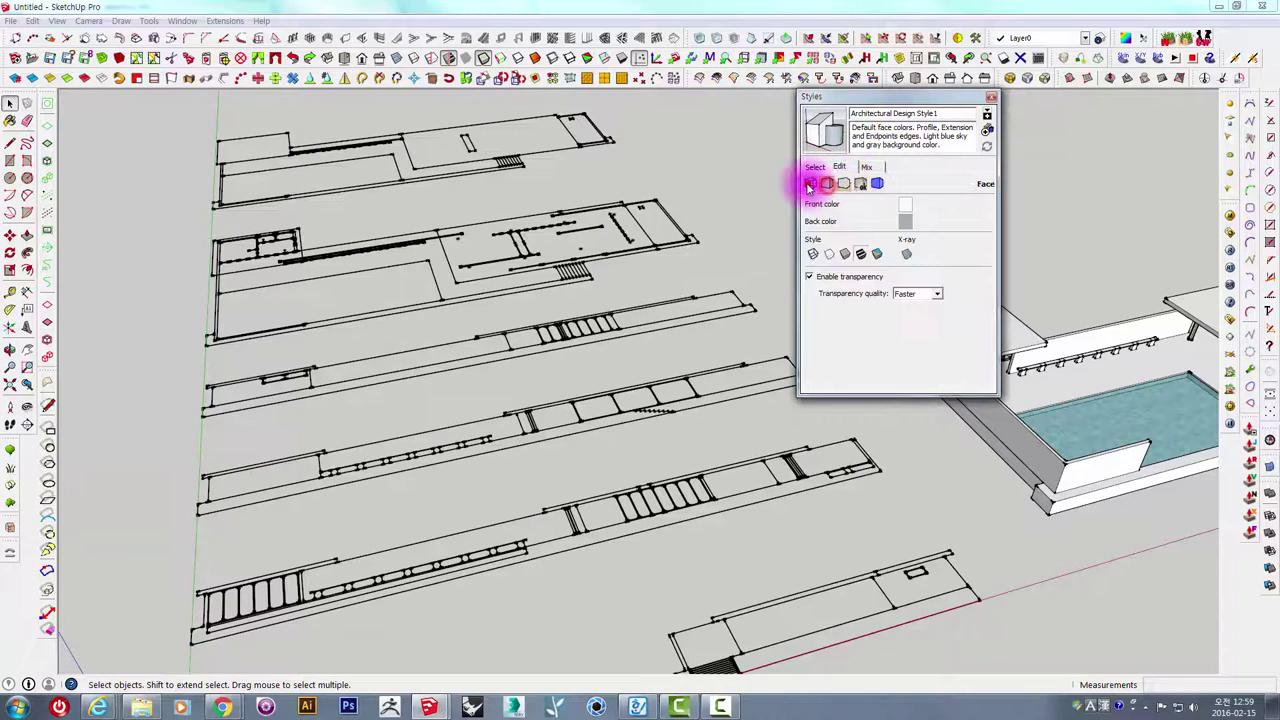
left_click(812, 184)
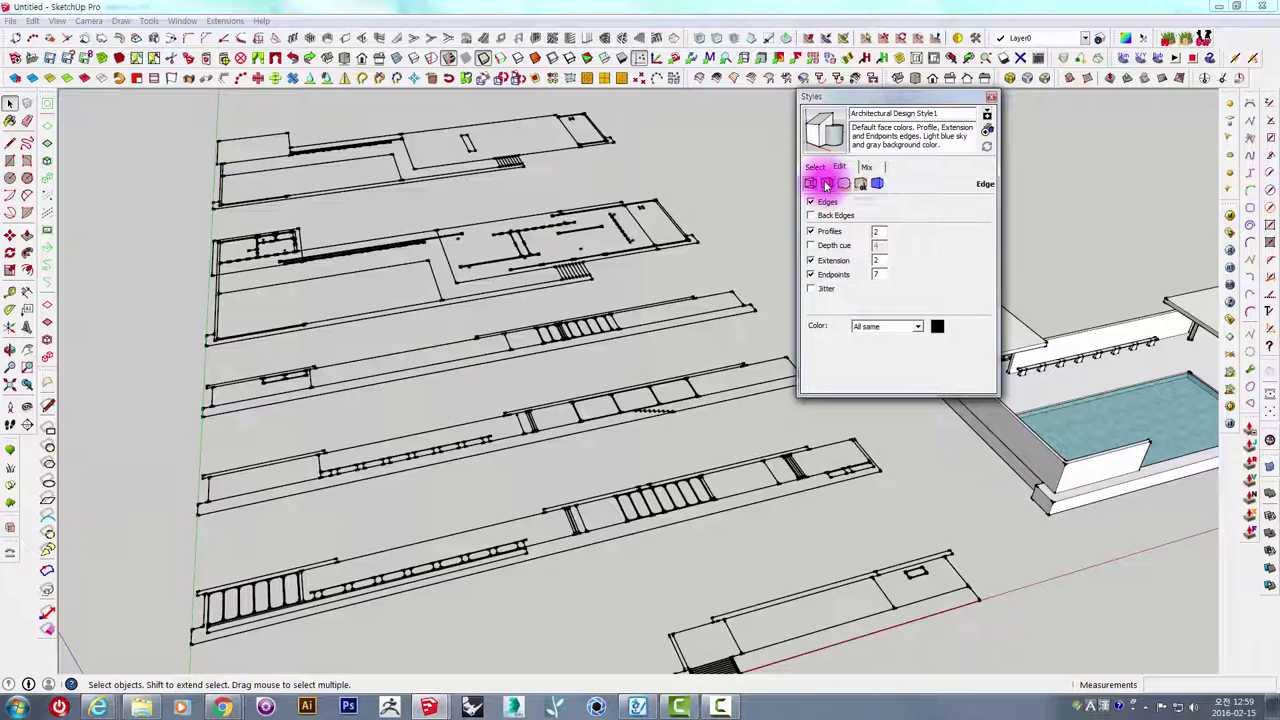
Return to style selection and show the In Model collection.
left_click(819, 169)
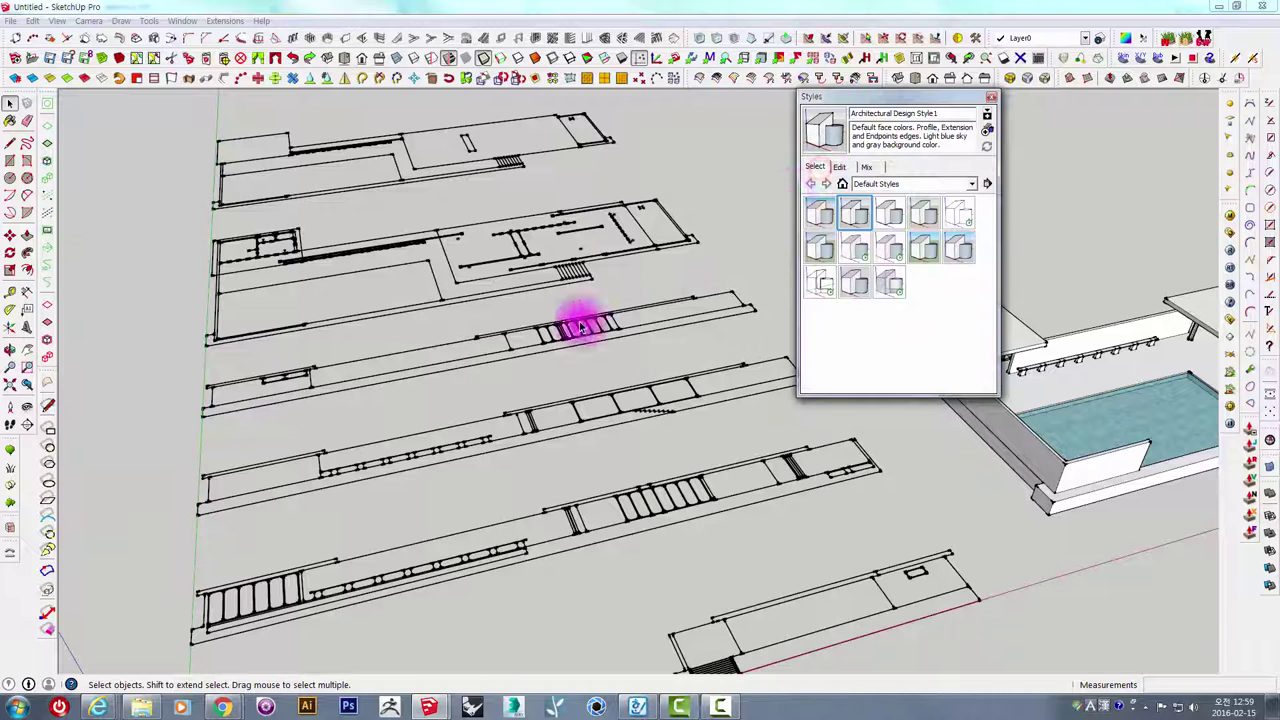
middle_click_drag(580, 327, 594, 277)
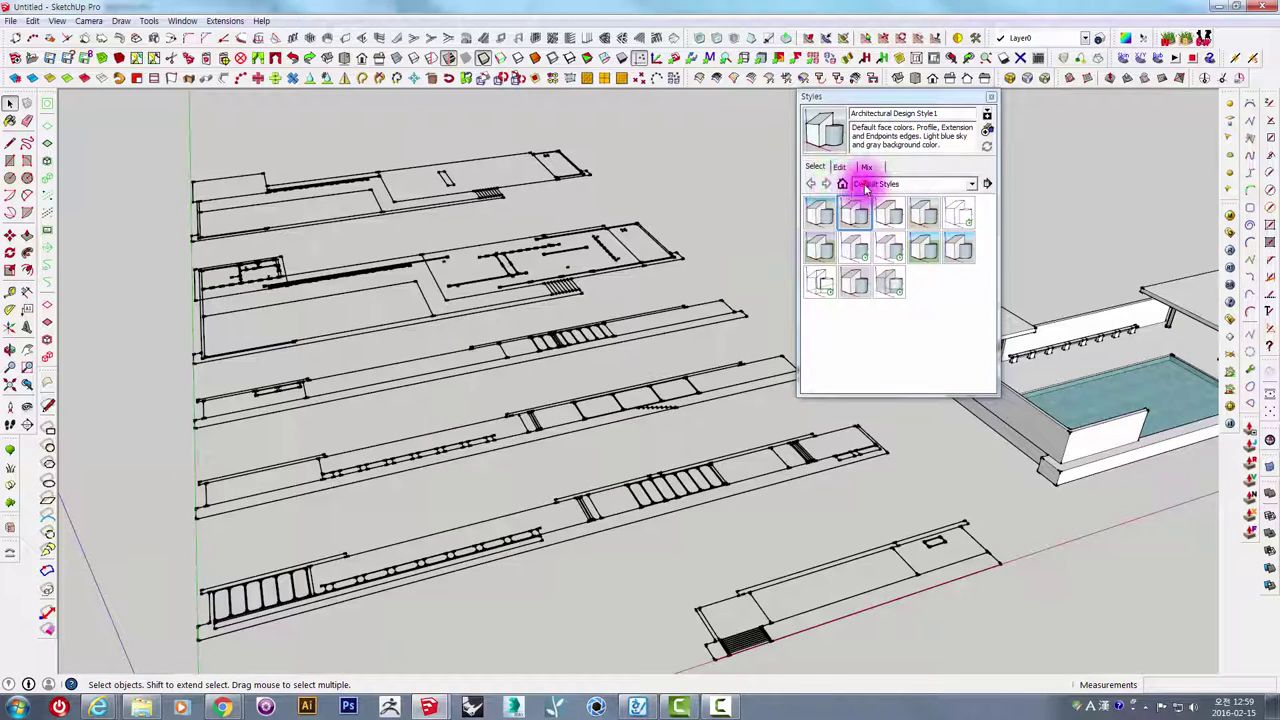
left_click(866, 186)
left_click(875, 199)
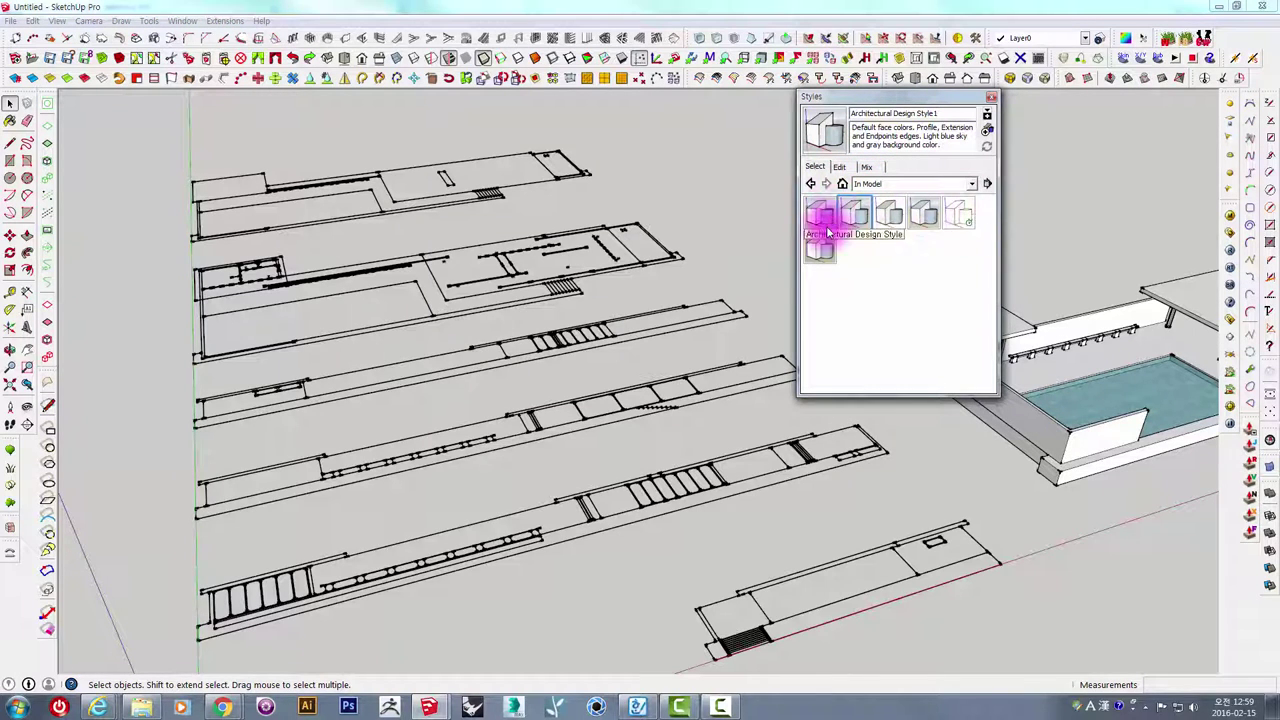
Load the Photo Modeling collection and apply Photo Modeling Style.
left_click(885, 185)
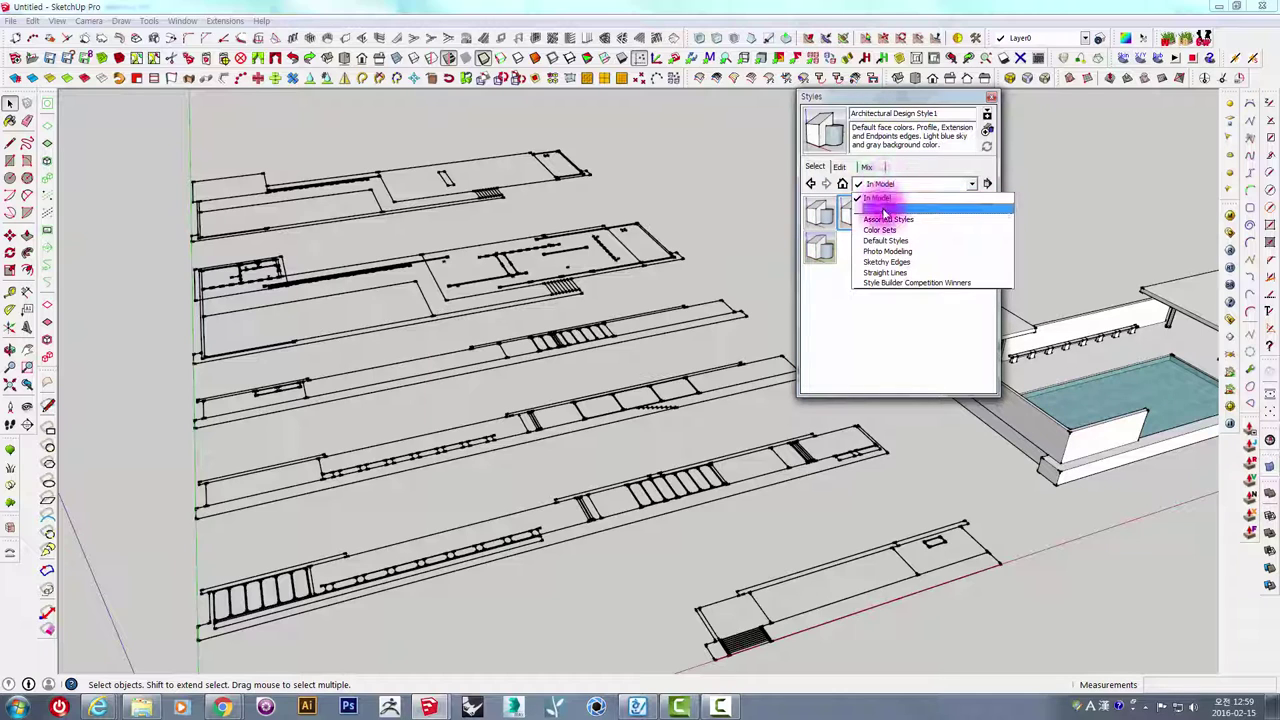
left_click(884, 208)
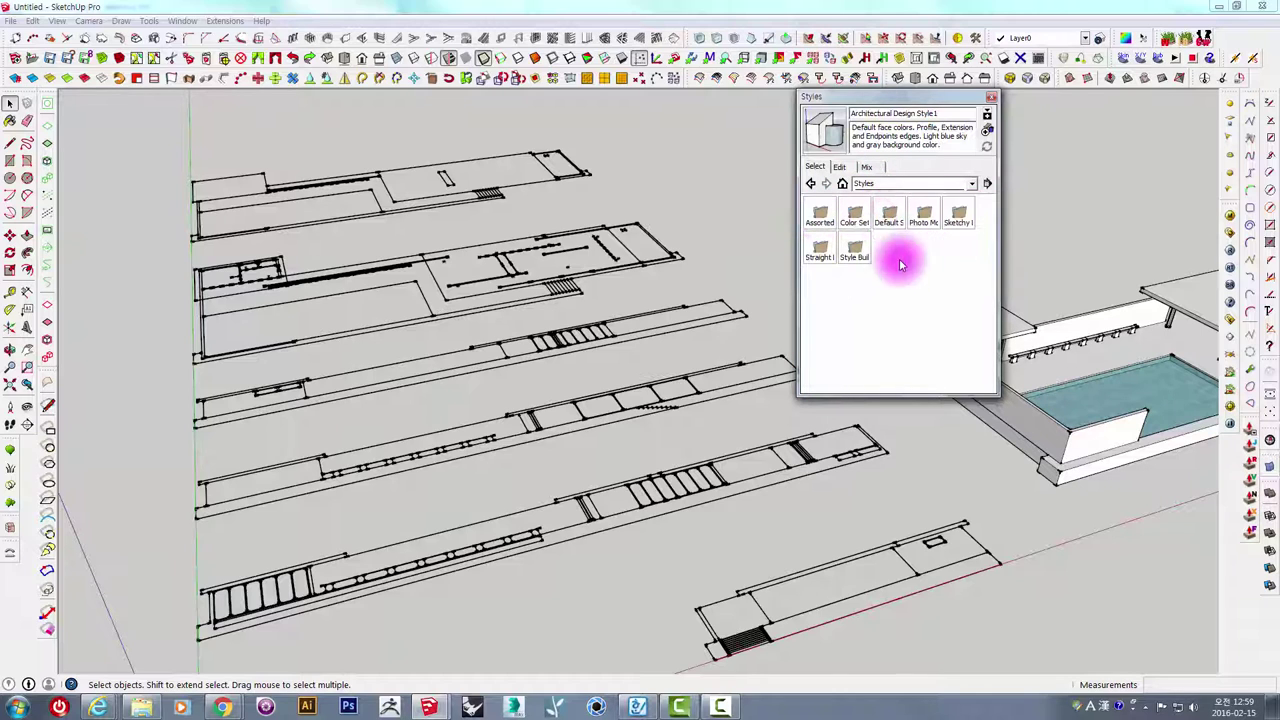
left_click(868, 183)
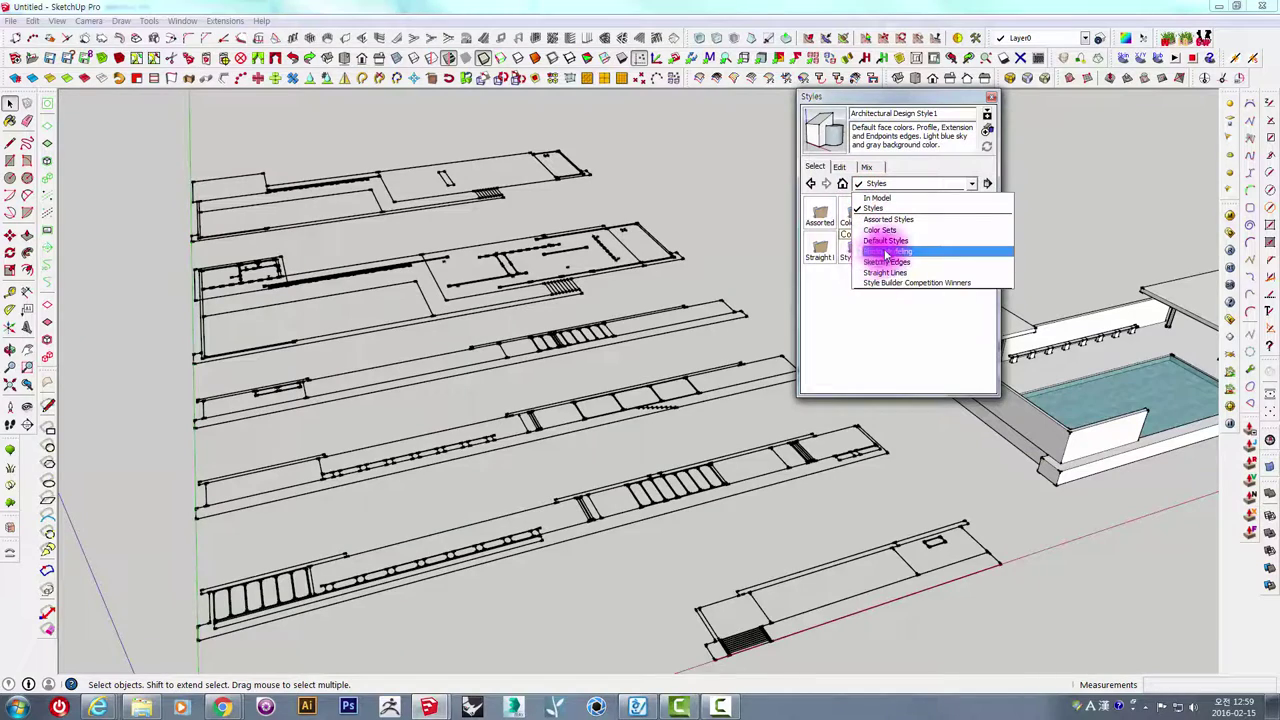
left_click(885, 252)
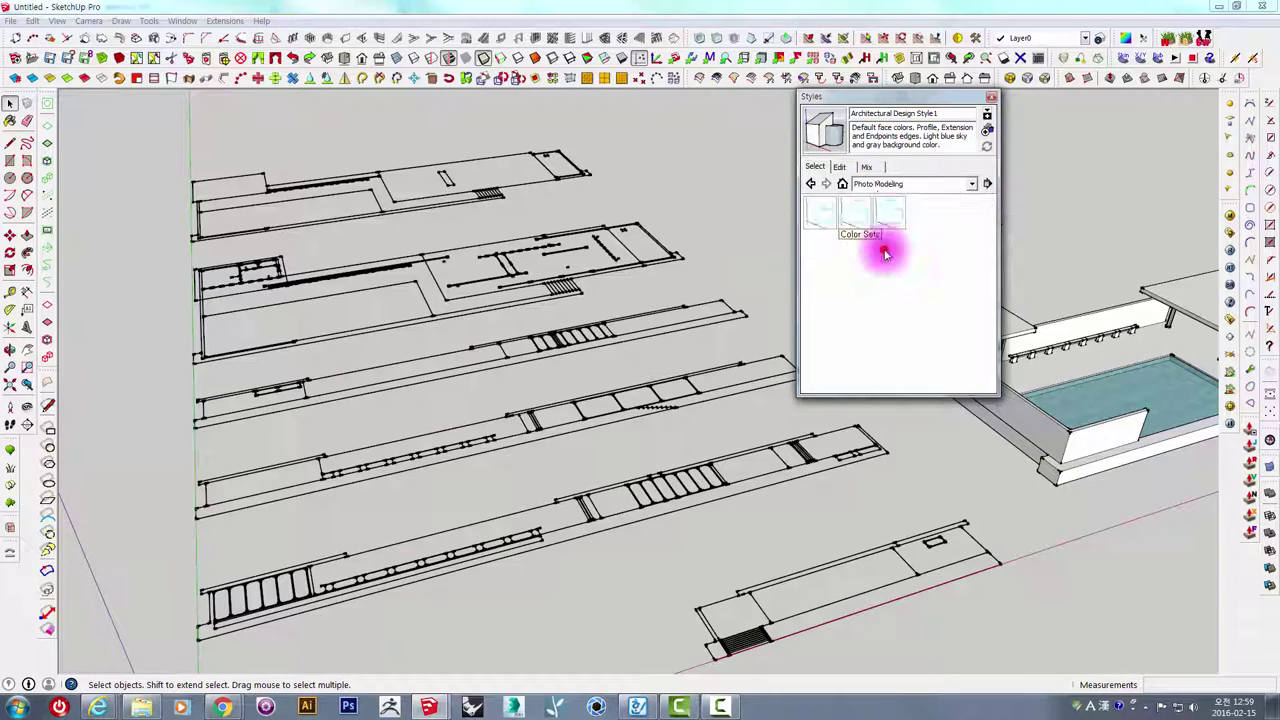
left_click(853, 216)
Zoom and orbit in closely around the cyan-lined building.
scroll(695, 395, "up", 2)
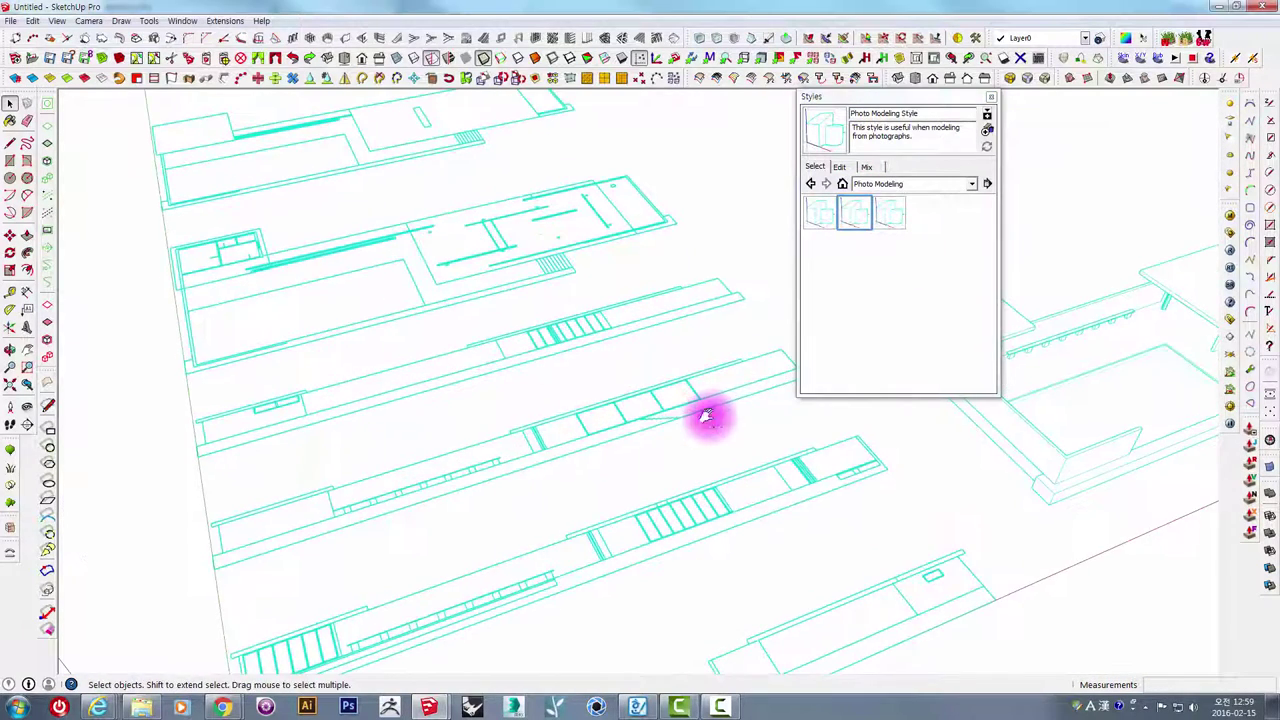
scroll(714, 411, "up", 2)
scroll(678, 476, "up", 2)
mouse_move(678, 476)
middle_mouse_down()
mouse_move(343, 363)
mouse_move(549, 363)
mouse_move(598, 489)
middle_mouse_up()
scroll(580, 367, "up", 3)
scroll(475, 370, "up", 5)
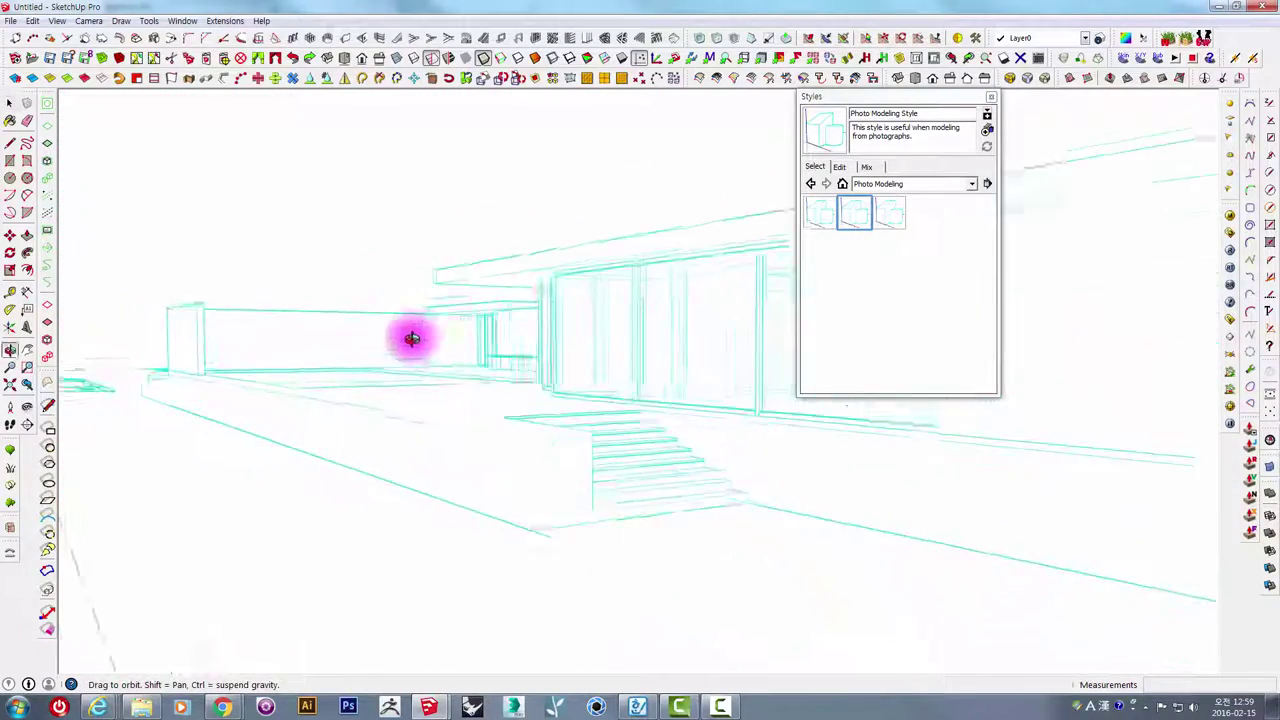
scroll(466, 348, "up", 3)
mouse_move(495, 377)
middle_mouse_down()
mouse_move(514, 357)
mouse_move(676, 304)
middle_mouse_up()
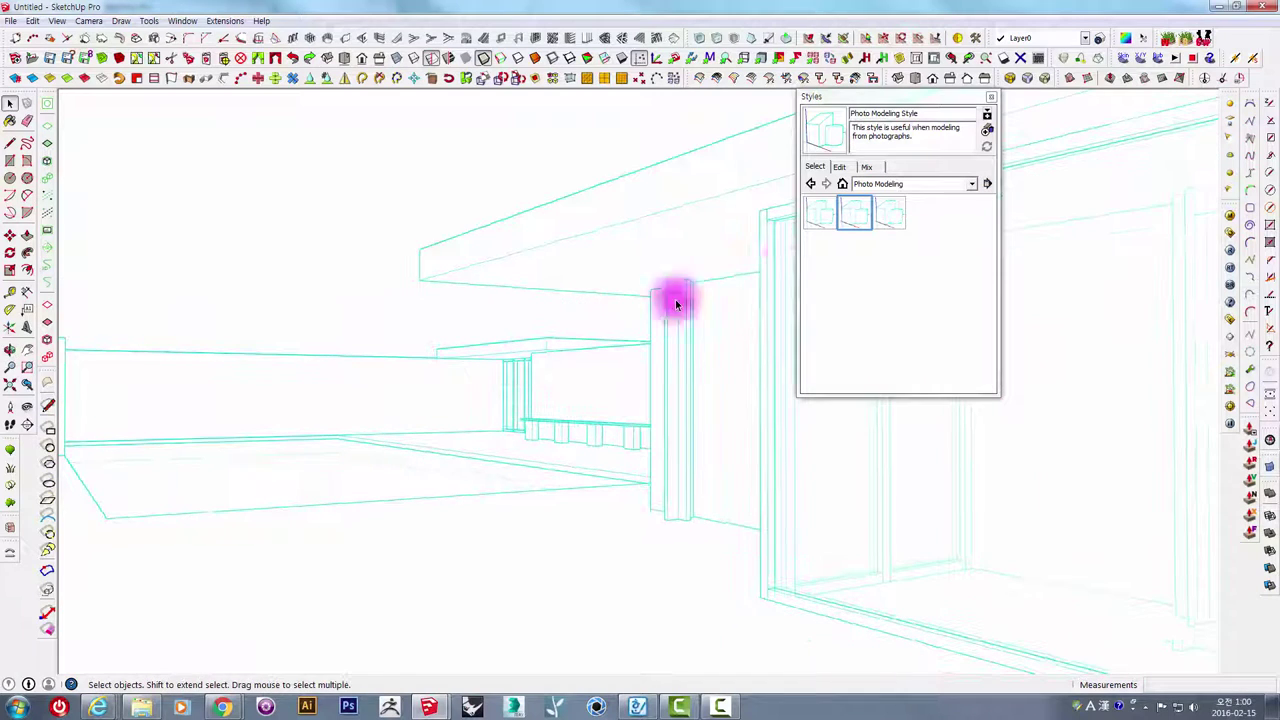
left_click(870, 185)
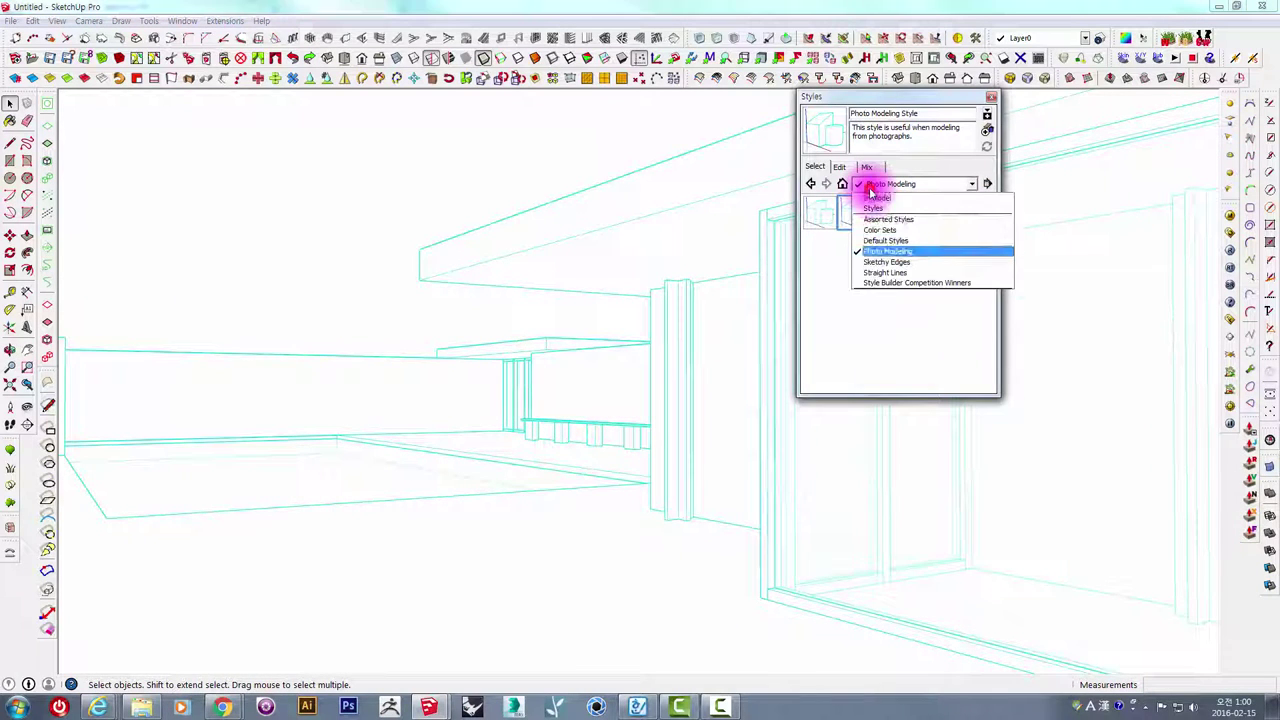
Apply Straight Lines 07pix from the Straight Lines collection and orbit out to see the whole house.
left_click(885, 274)
left_click(857, 245)
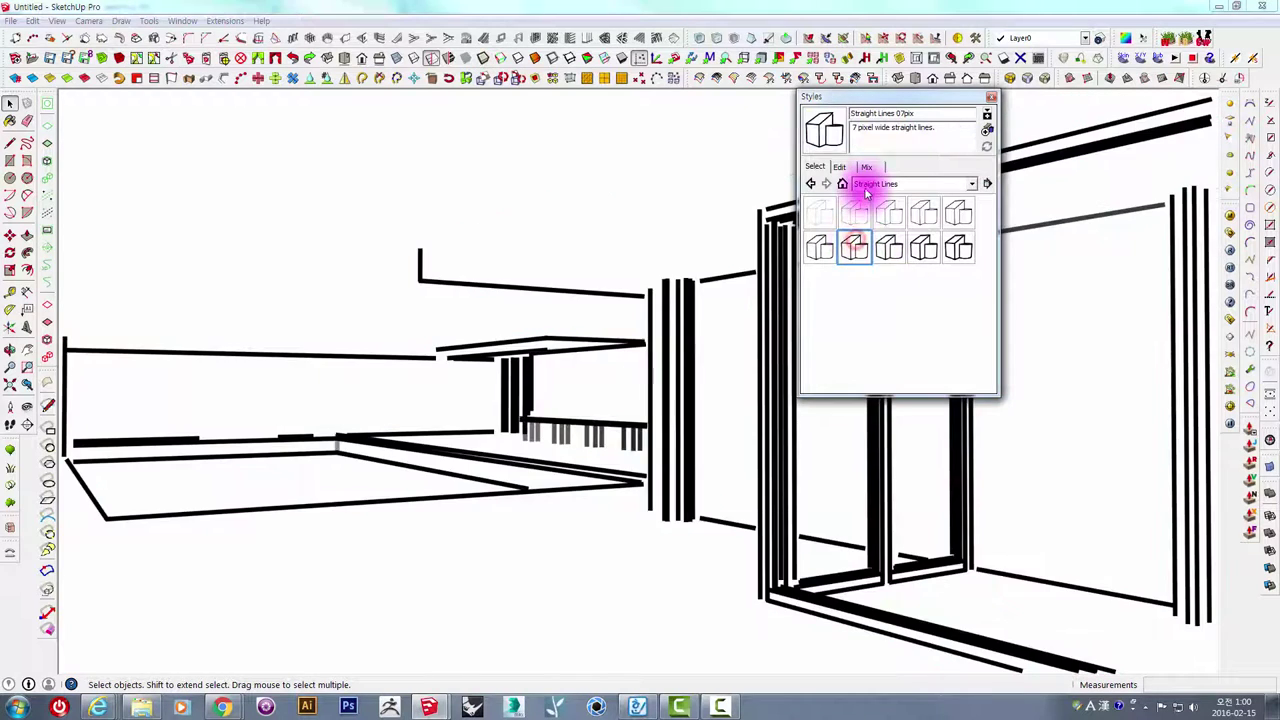
left_click(858, 184)
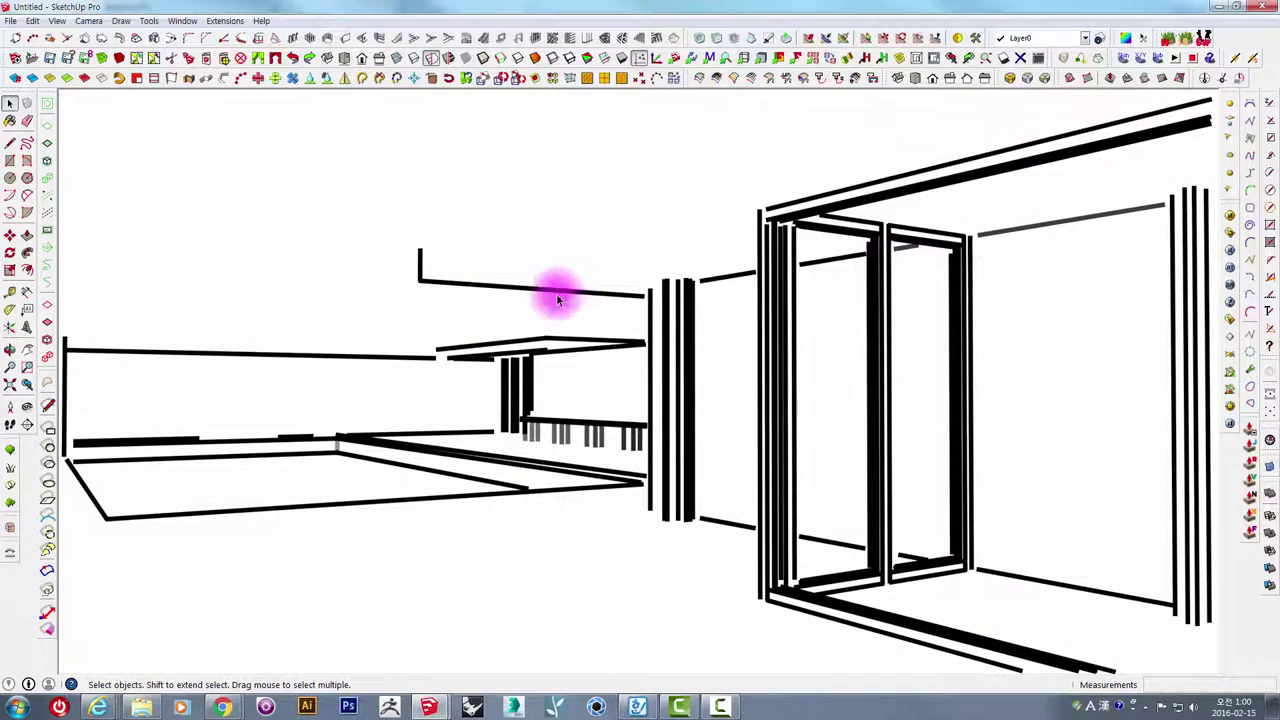
mouse_move(557, 294)
middle_mouse_down()
mouse_move(635, 438)
mouse_move(646, 386)
mouse_move(663, 437)
mouse_move(594, 346)
mouse_move(676, 400)
mouse_move(614, 277)
mouse_move(591, 314)
mouse_move(583, 277)
mouse_move(740, 277)
mouse_move(734, 323)
mouse_move(623, 309)
middle_mouse_up()
scroll(706, 387, "up", 2)
mouse_move(706, 387)
middle_mouse_down()
mouse_move(677, 371)
mouse_move(692, 367)
middle_mouse_up()
mouse_move(597, 323)
middle_mouse_down()
mouse_move(657, 349)
mouse_move(620, 300)
middle_mouse_up()
Bring the Styles panel back from the Window menu.
left_click(182, 20)
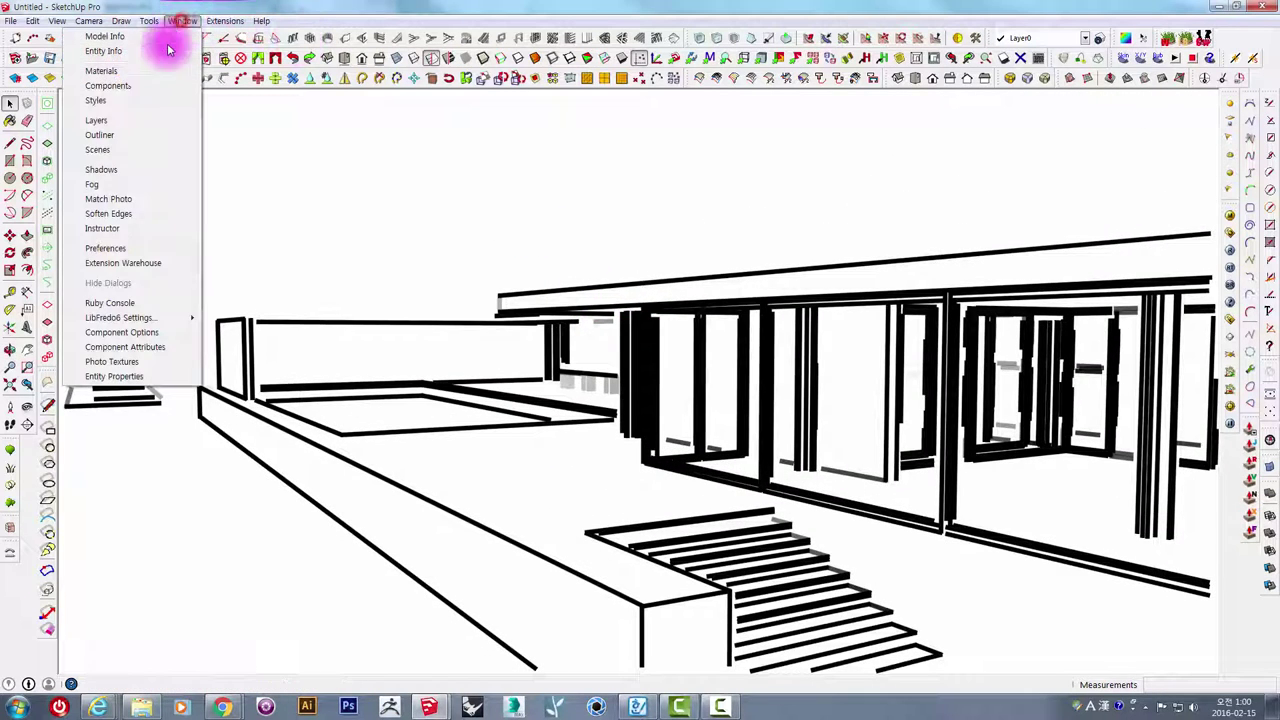
left_click(129, 97)
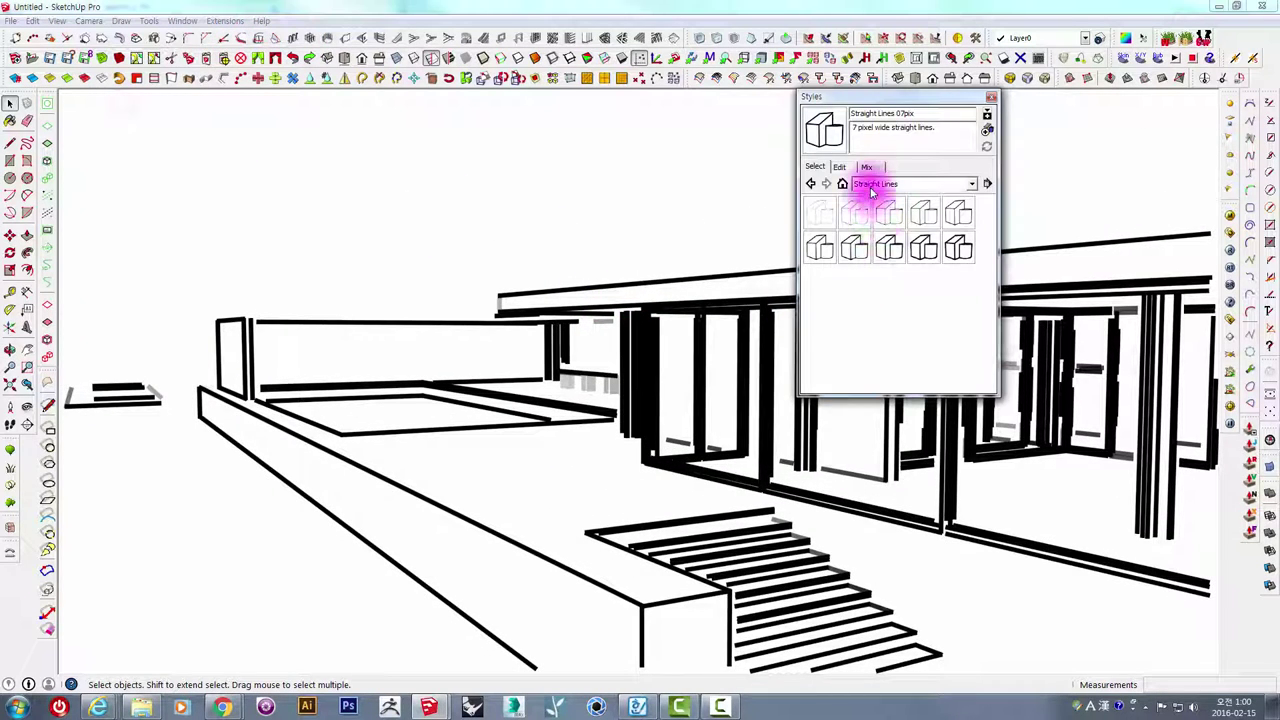
left_click(866, 183)
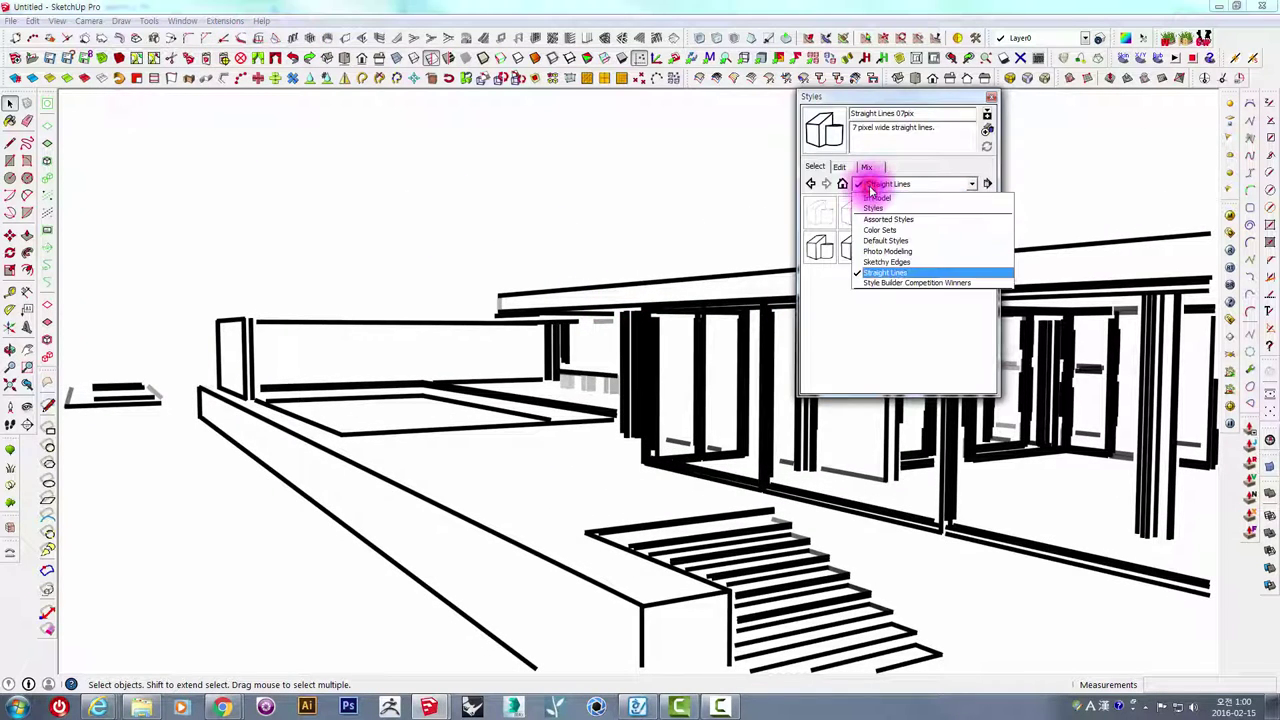
Apply Charcoal Loose, then Airbrush with Endpoints from Sketchy Edges, orbiting to compare.
left_click(893, 264)
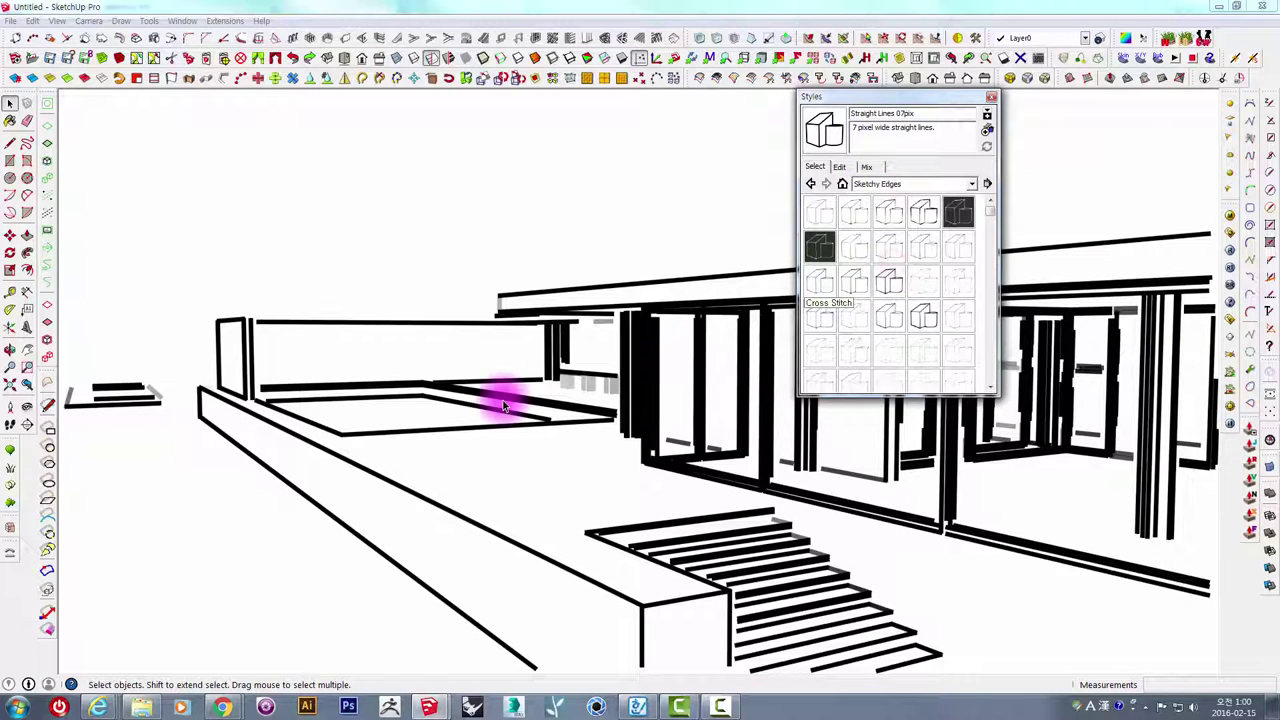
middle_click_drag(500, 400, 640, 330)
left_click(848, 250)
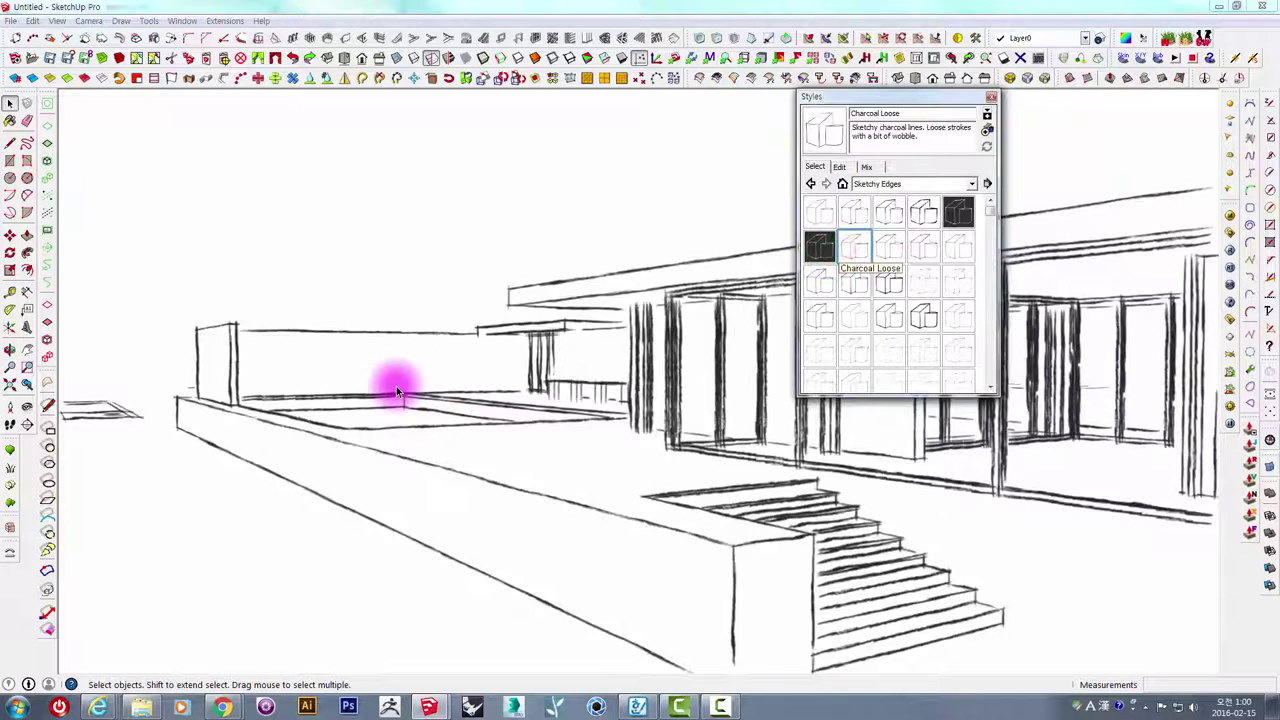
mouse_move(450, 352)
middle_mouse_down()
mouse_move(477, 337)
mouse_move(951, 349)
mouse_move(995, 390)
mouse_move(909, 517)
mouse_move(814, 449)
mouse_move(594, 403)
mouse_move(935, 215)
middle_mouse_up()
left_click(854, 210)
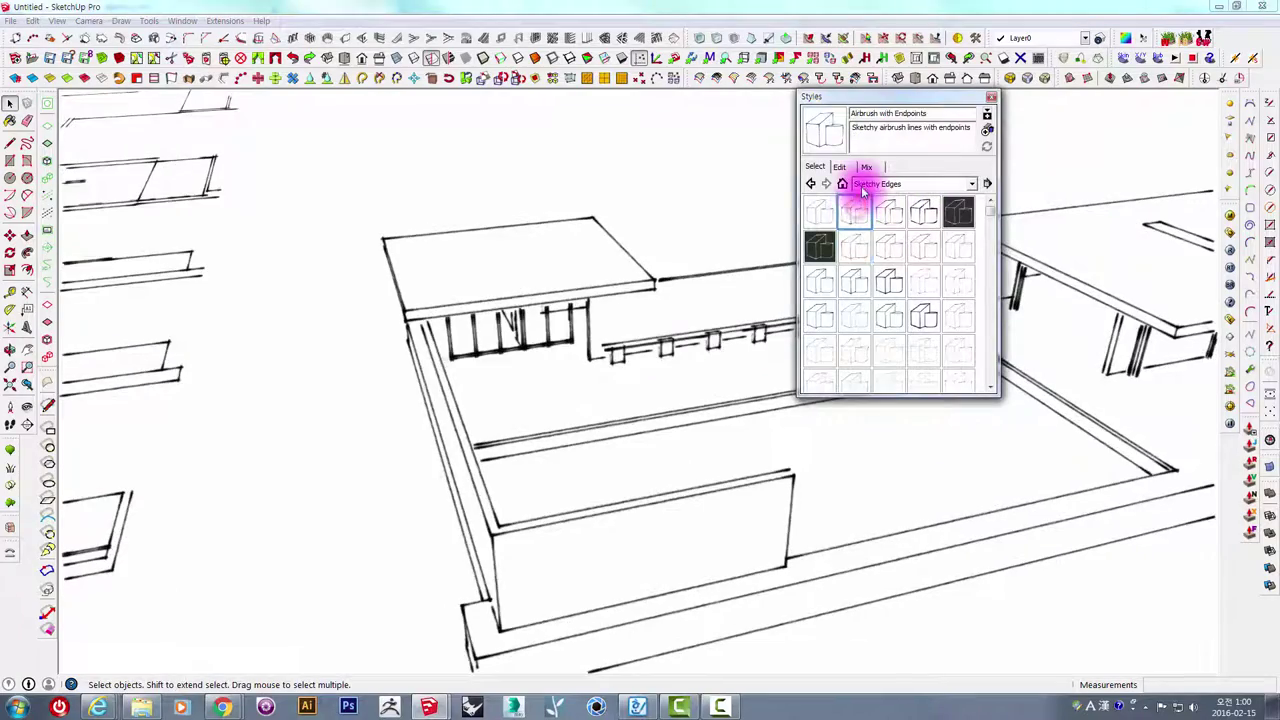
mouse_move(560, 337)
middle_mouse_down()
mouse_move(378, 350)
mouse_move(731, 463)
mouse_move(660, 546)
mouse_move(687, 418)
mouse_move(583, 389)
mouse_move(543, 400)
mouse_move(409, 357)
mouse_move(379, 317)
mouse_move(374, 280)
mouse_move(606, 380)
mouse_move(482, 422)
mouse_move(528, 443)
mouse_move(537, 409)
mouse_move(503, 409)
mouse_move(957, 449)
mouse_move(914, 586)
mouse_move(851, 551)
mouse_move(527, 451)
mouse_move(731, 491)
mouse_move(914, 503)
mouse_move(654, 463)
mouse_move(697, 485)
mouse_move(591, 403)
mouse_move(589, 283)
middle_mouse_up()
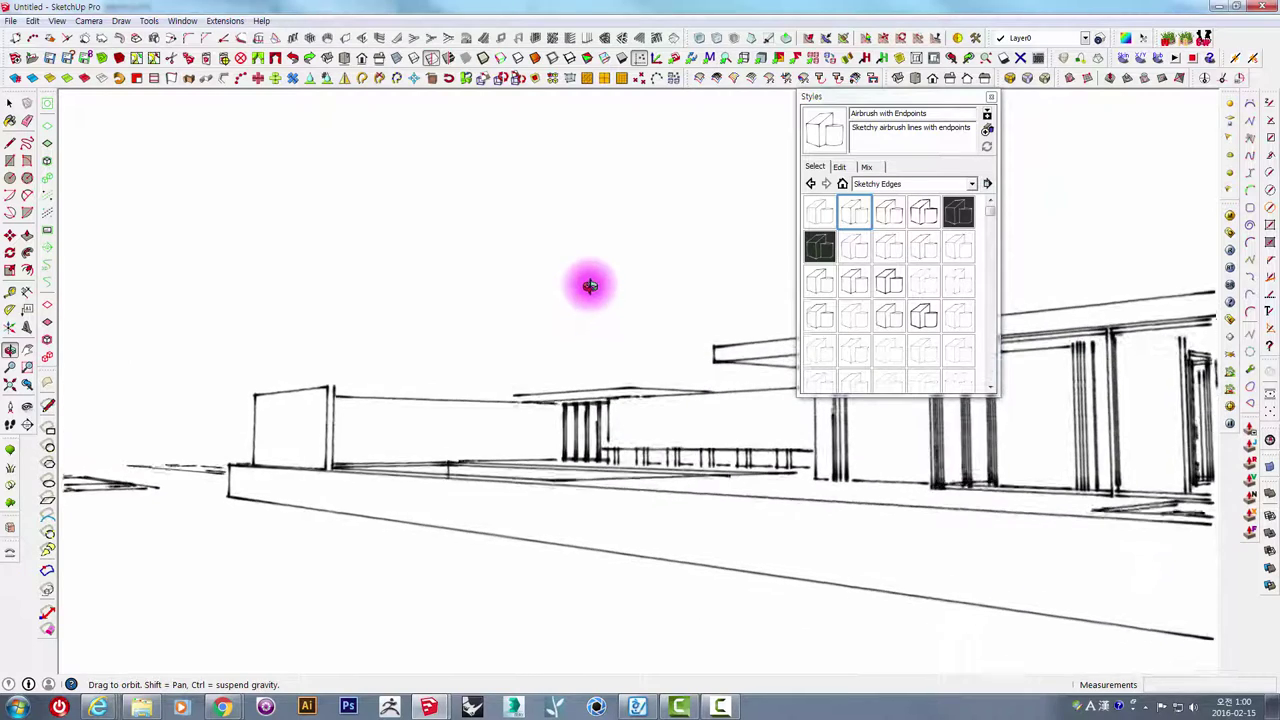
mouse_move(603, 326)
middle_mouse_down()
mouse_move(603, 398)
mouse_move(606, 357)
mouse_move(491, 366)
mouse_move(449, 412)
middle_mouse_up()
mouse_move(544, 426)
middle_mouse_down()
mouse_move(557, 400)
mouse_move(686, 429)
mouse_move(751, 521)
middle_mouse_up()
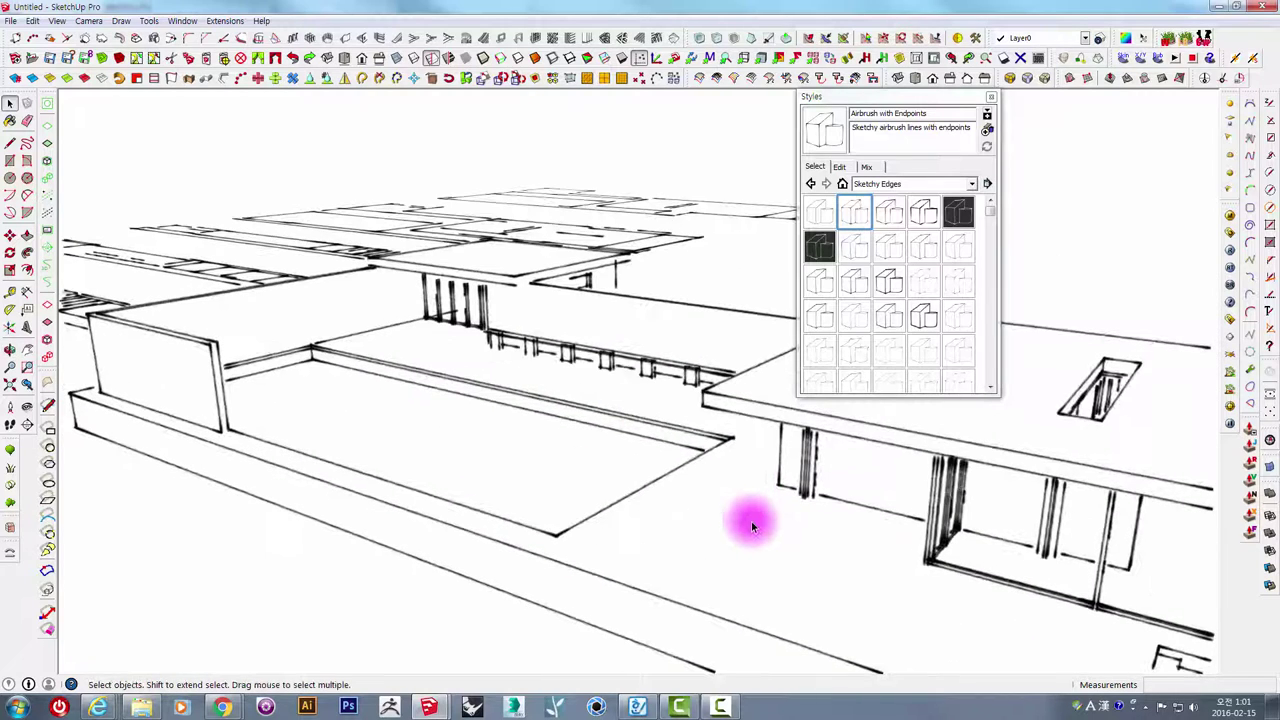
left_click(866, 183)
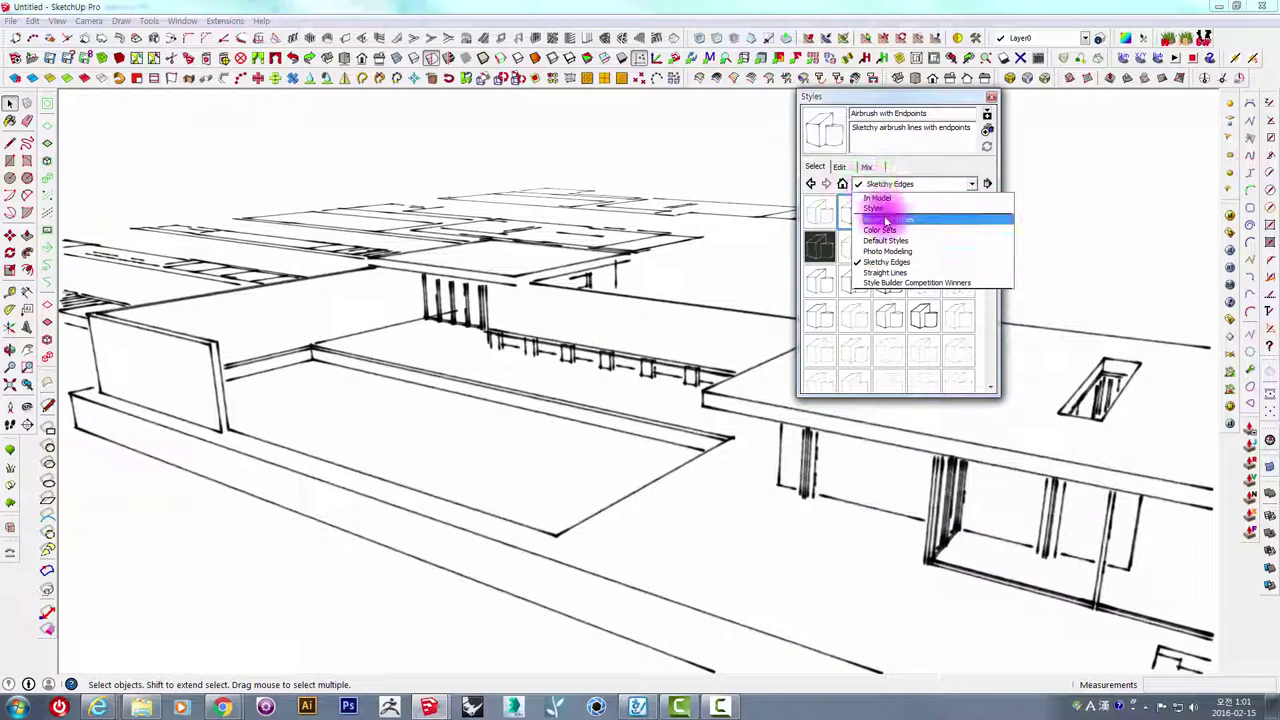
Browse the Color Sets and In Model collections, then open Default Styles.
left_click(889, 230)
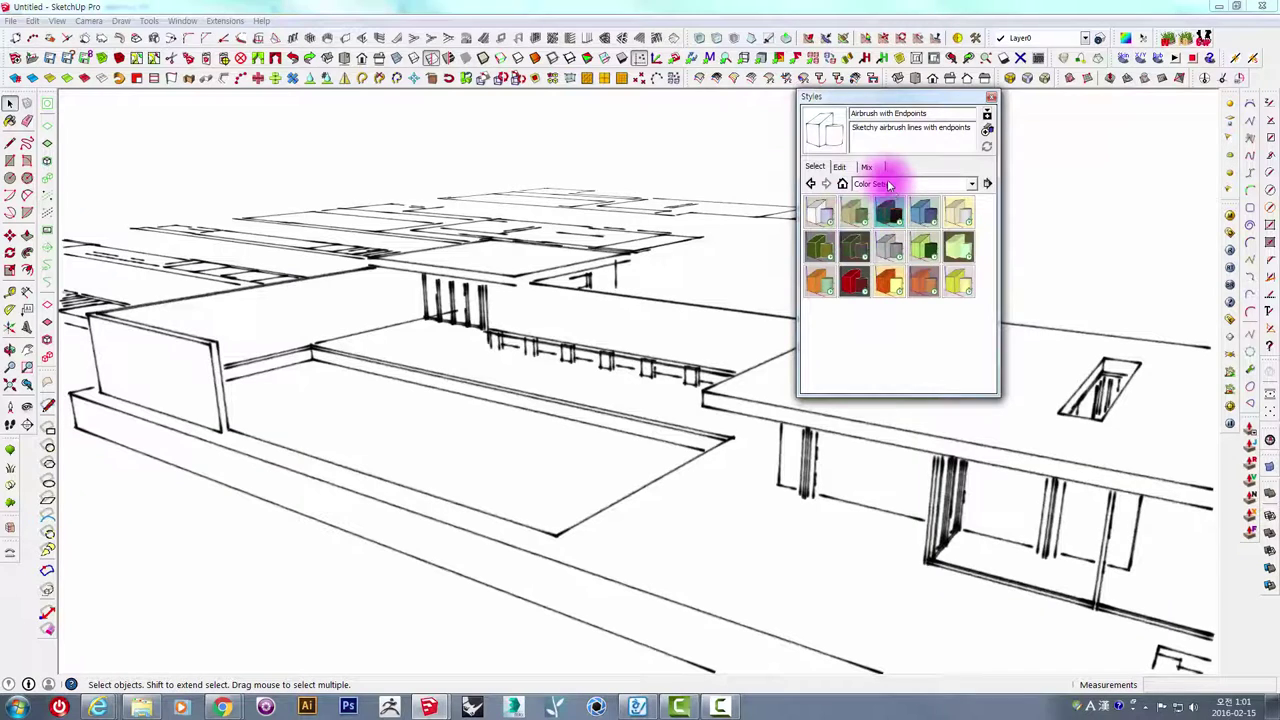
left_click(857, 184)
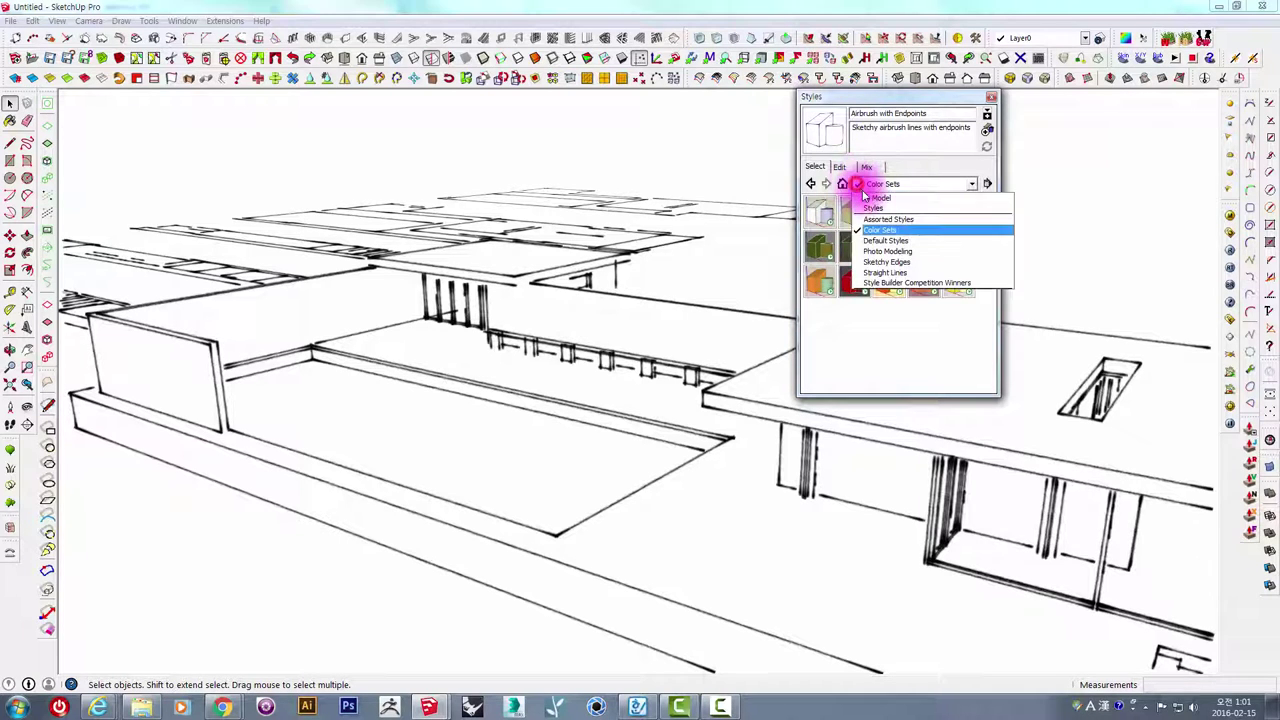
left_click(868, 197)
left_click(872, 184)
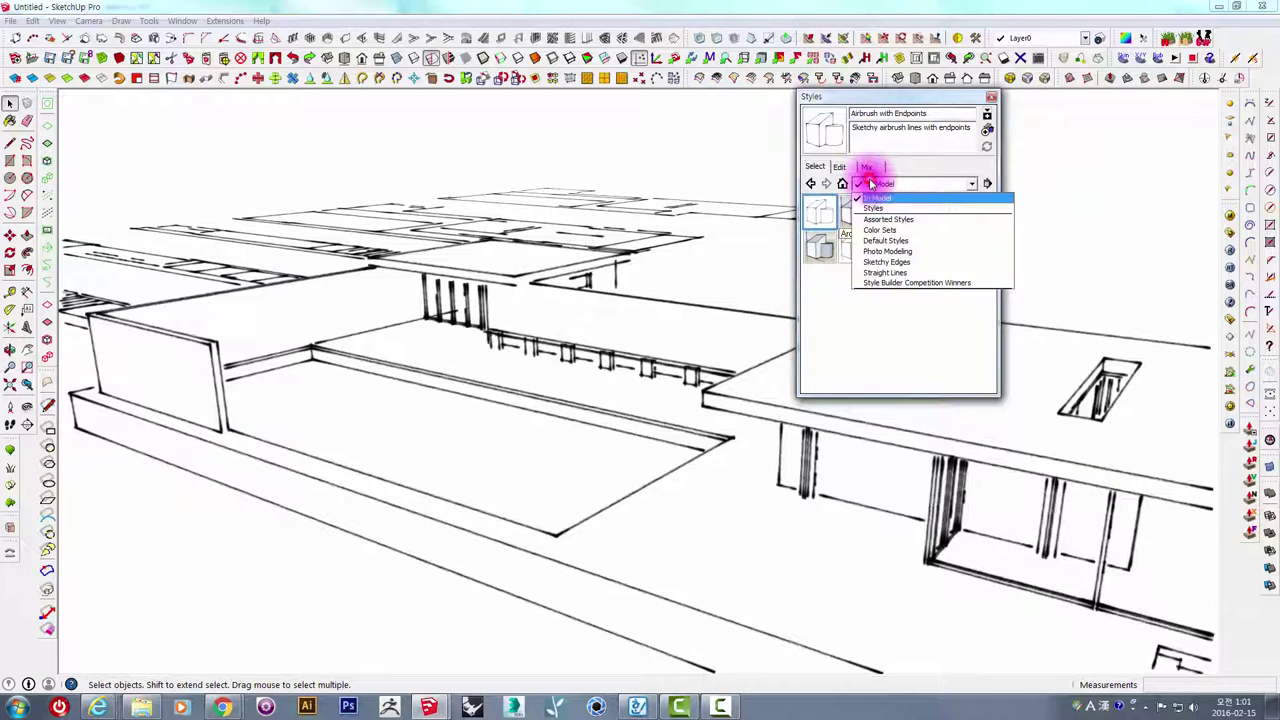
left_click(881, 240)
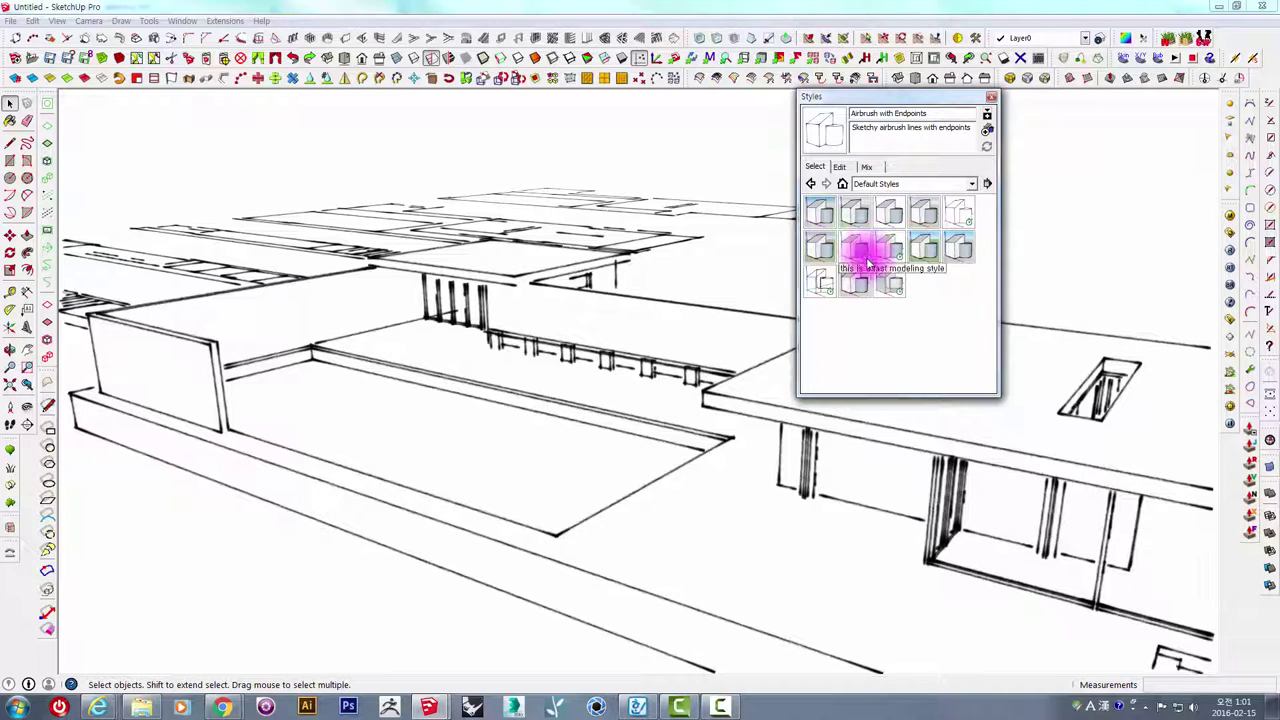
middle_click_drag(523, 437, 460, 363)
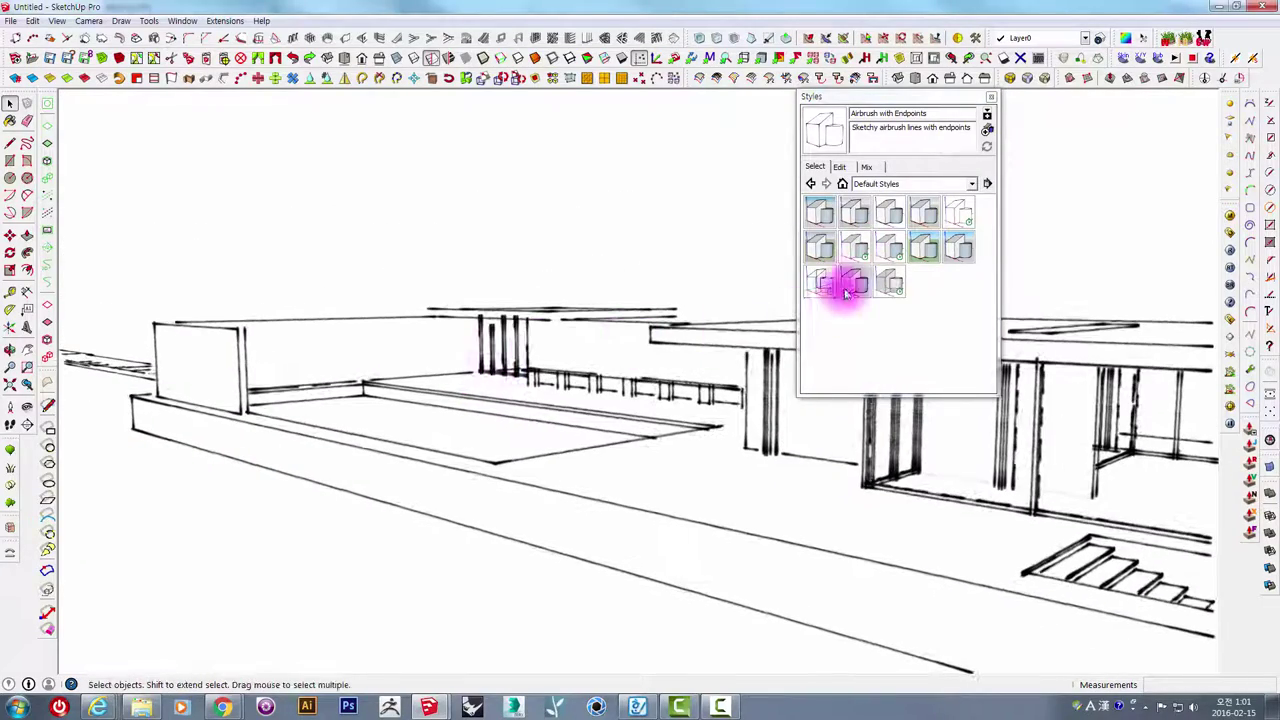
Cycle through Wireframe, HiddenLine and X-ray, finishing on Shaded, orbiting between each.
left_click(837, 287)
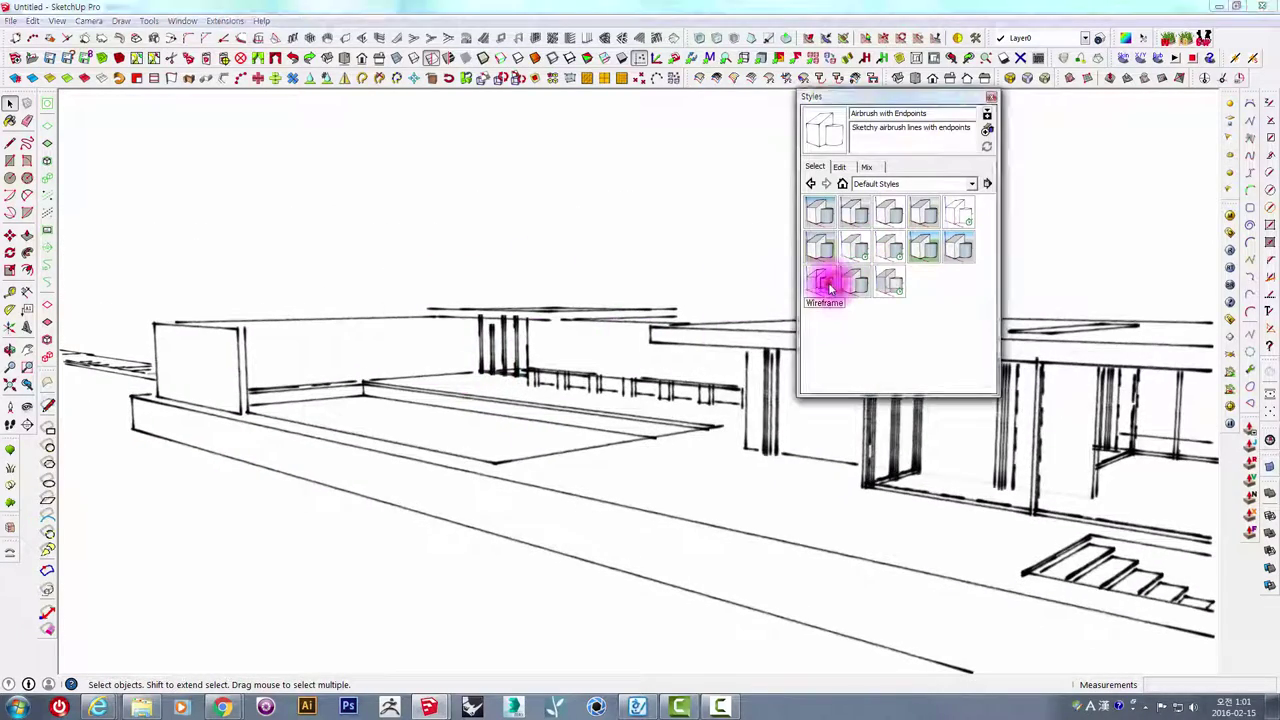
left_click(829, 288)
middle_click_drag(580, 294, 486, 500)
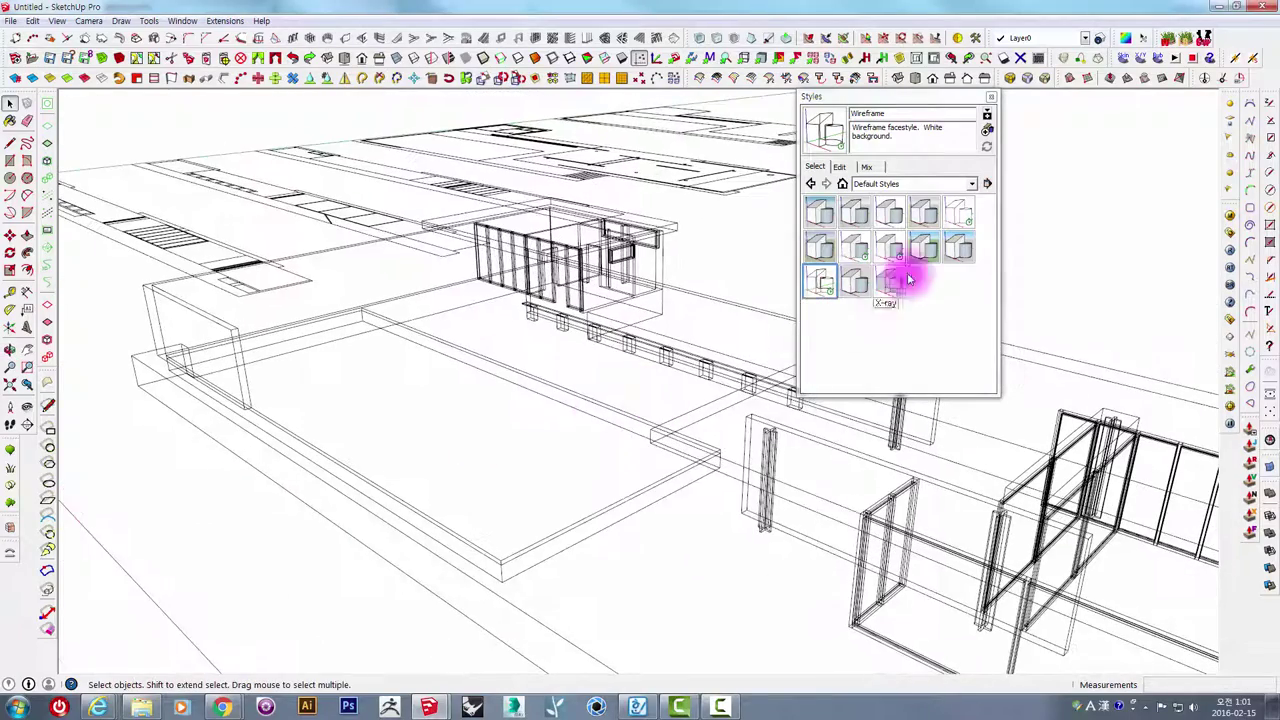
left_click(960, 212)
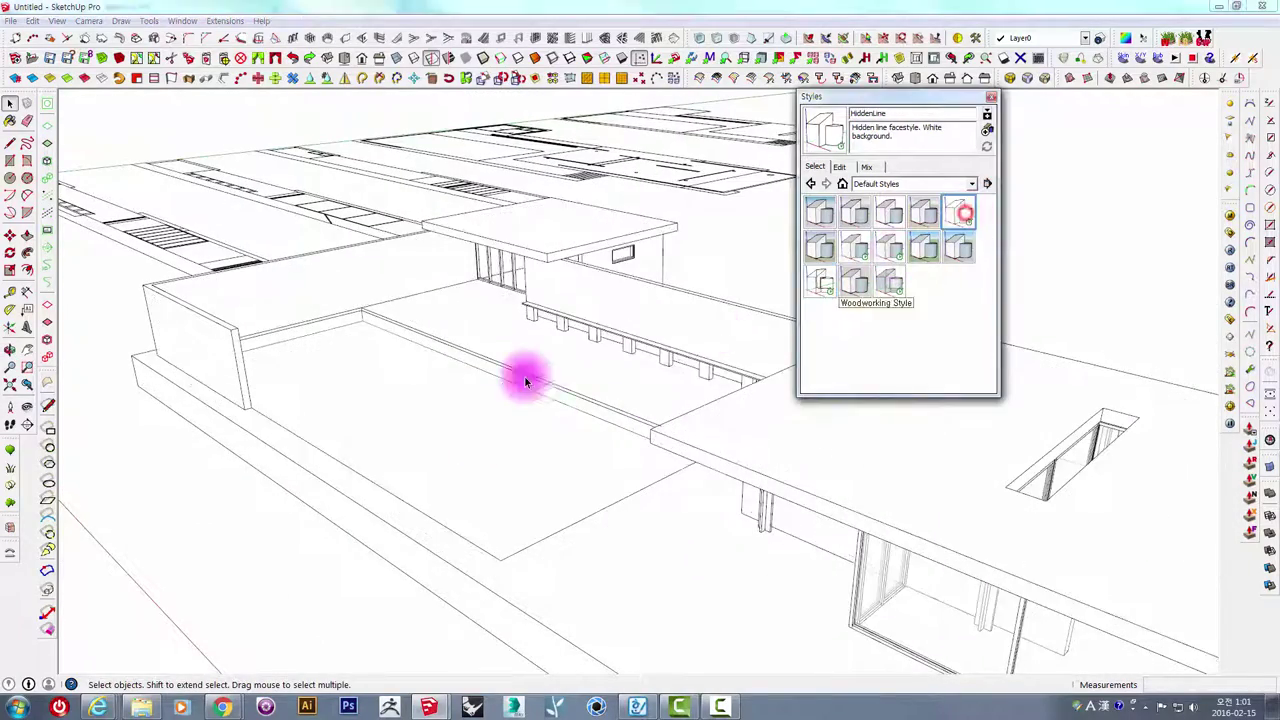
mouse_move(526, 371)
middle_mouse_down()
mouse_move(722, 424)
mouse_move(931, 317)
middle_mouse_up()
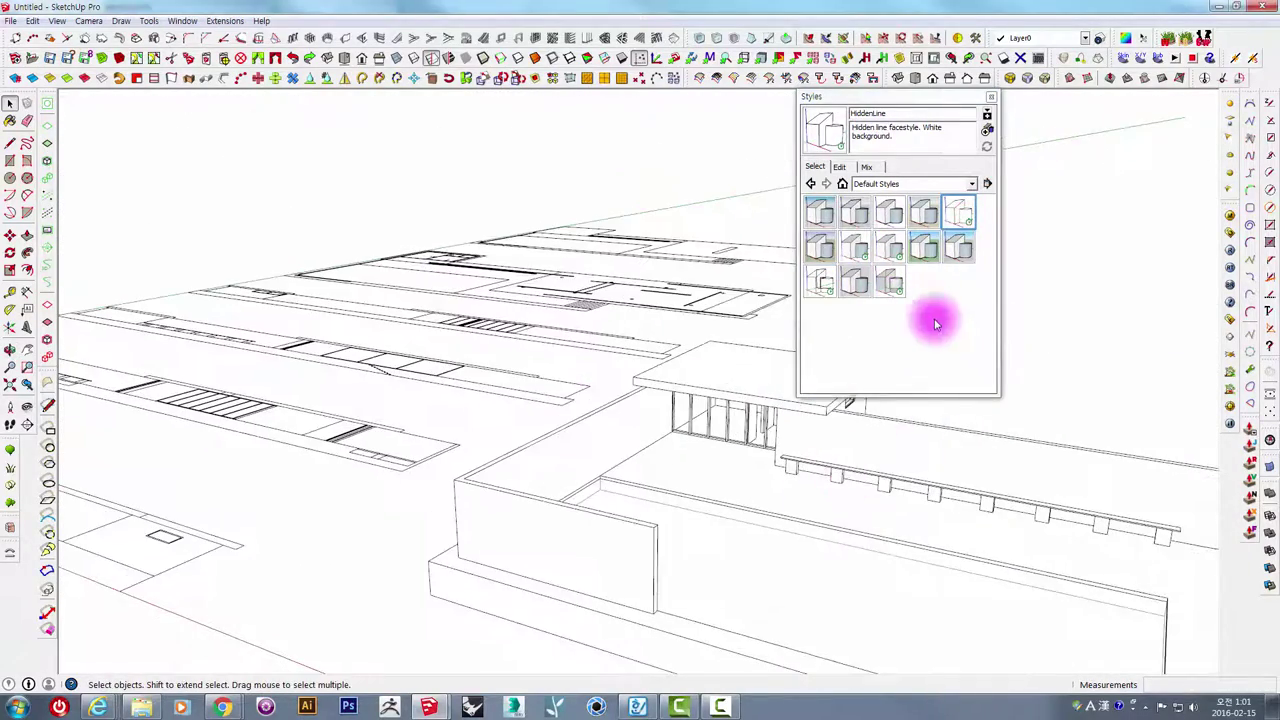
left_click(889, 282)
mouse_move(537, 360)
middle_mouse_down()
mouse_move(873, 352)
mouse_move(651, 414)
mouse_move(863, 414)
mouse_move(640, 486)
mouse_move(760, 440)
middle_mouse_up()
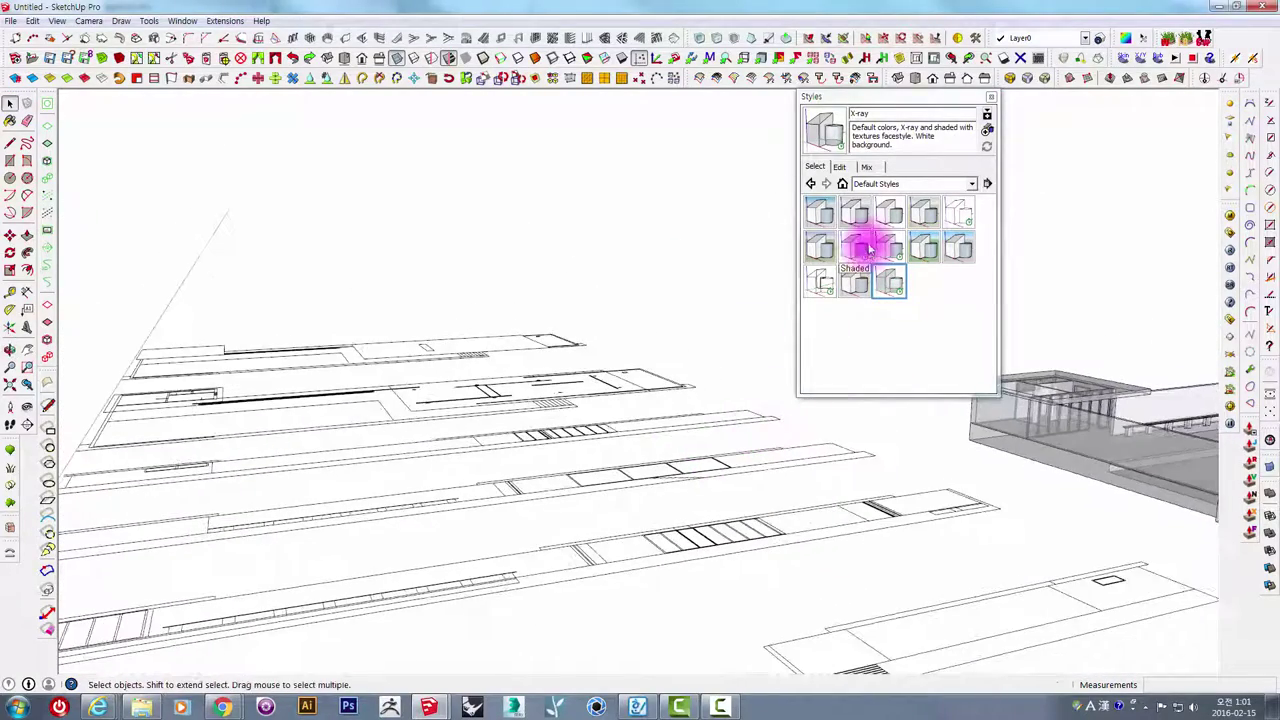
left_click(860, 246)
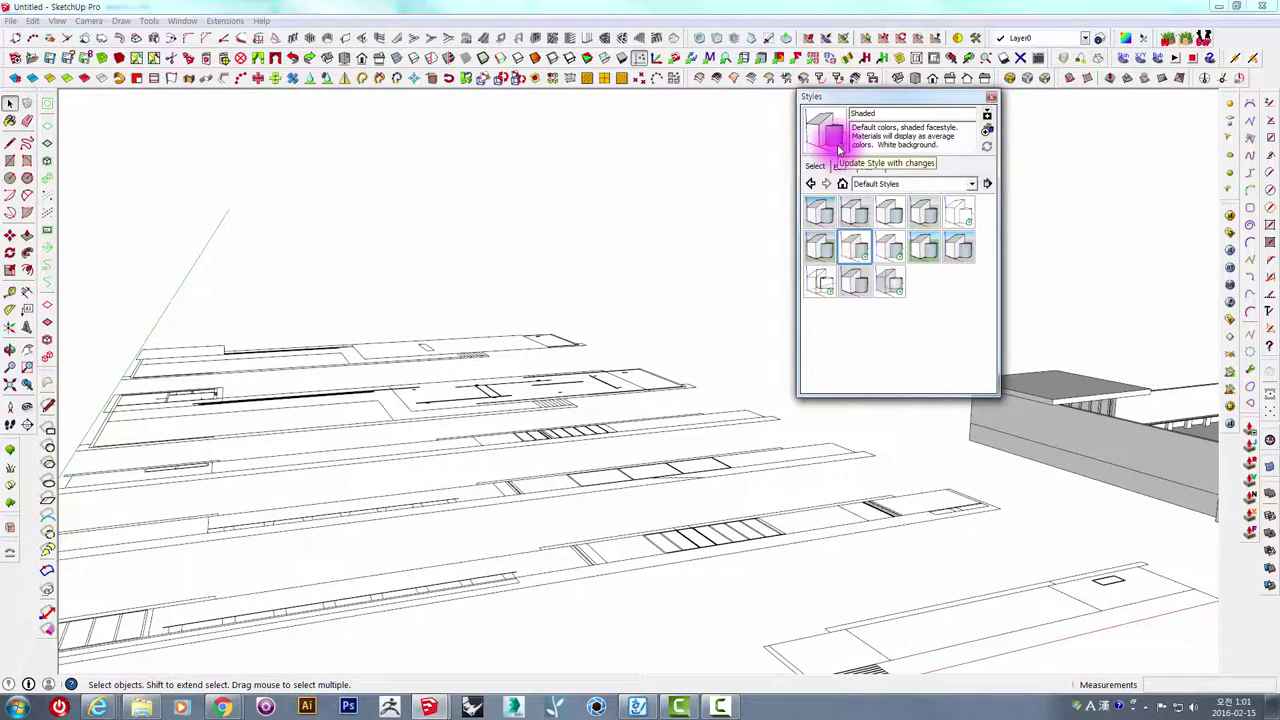
mouse_move(580, 320)
middle_mouse_down()
mouse_move(371, 403)
mouse_move(409, 374)
mouse_move(525, 333)
mouse_move(666, 363)
middle_mouse_up()
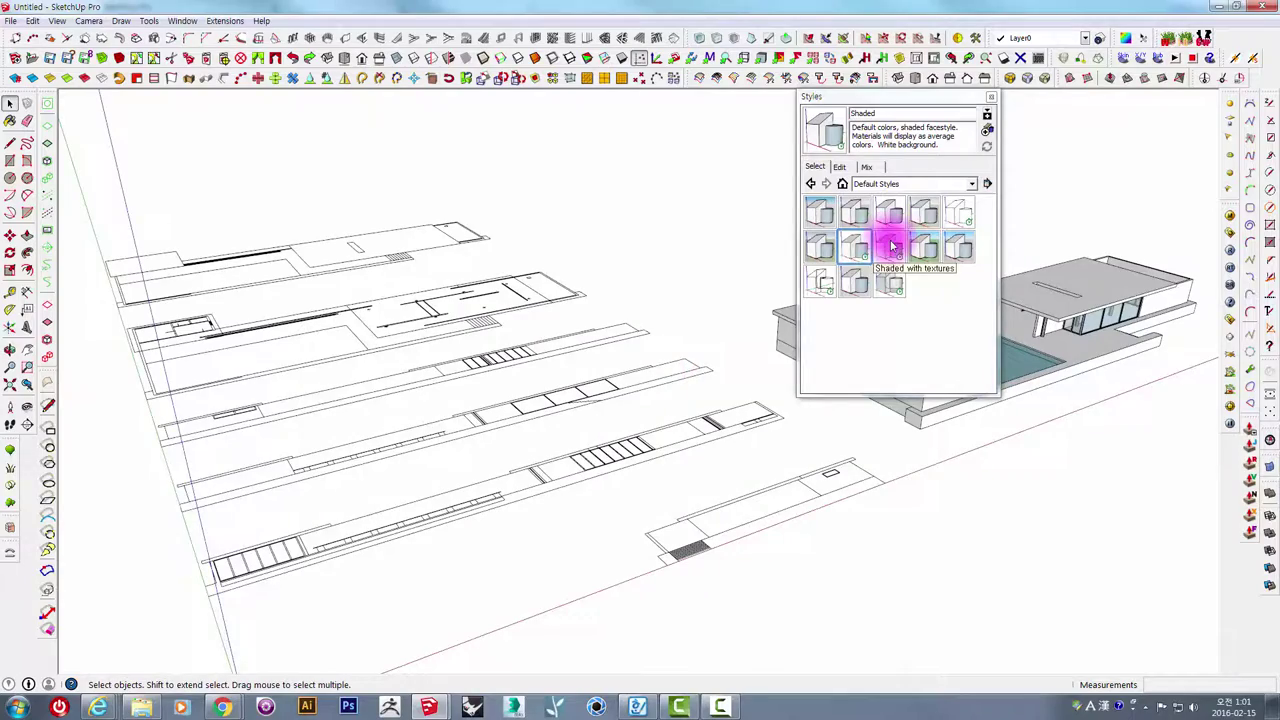
mouse_move(571, 380)
middle_mouse_down()
mouse_move(629, 320)
mouse_move(677, 391)
mouse_move(710, 375)
middle_mouse_up()
Apply Default Style, then switch to Architectural Design Style and orbit to inspect it.
left_click(924, 205)
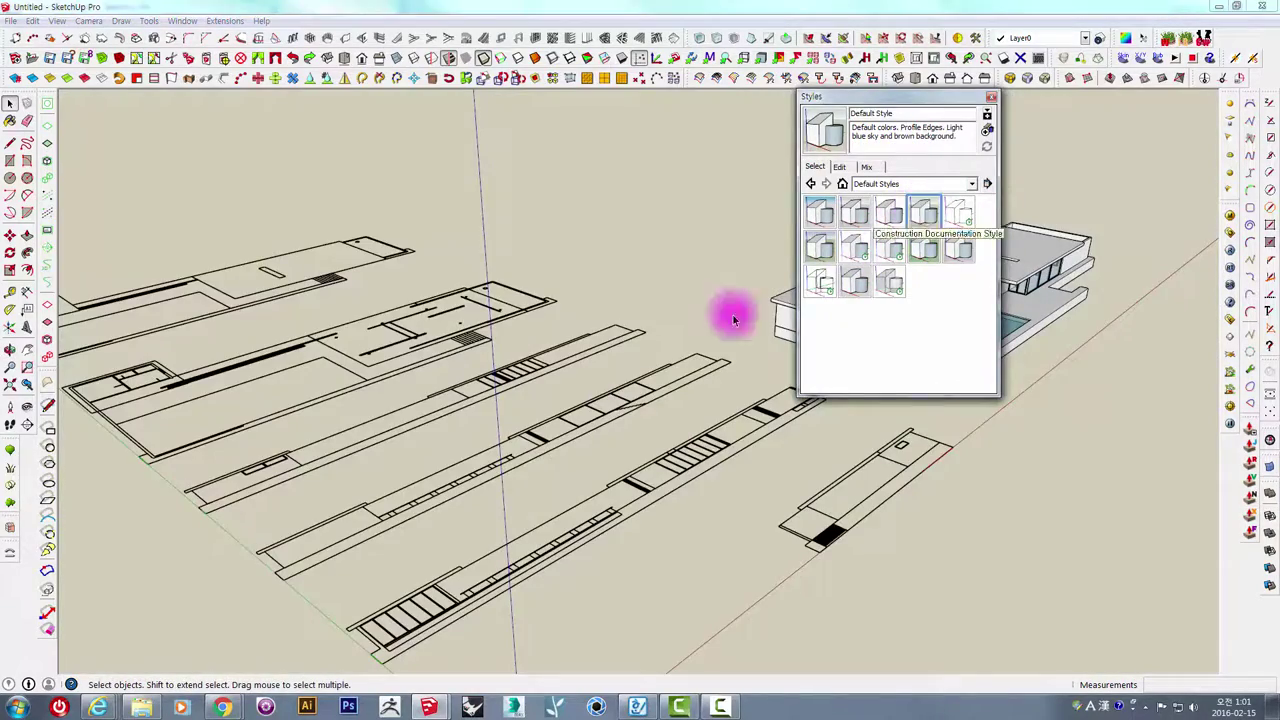
mouse_move(603, 370)
middle_mouse_down()
mouse_move(375, 404)
mouse_move(286, 400)
middle_mouse_up()
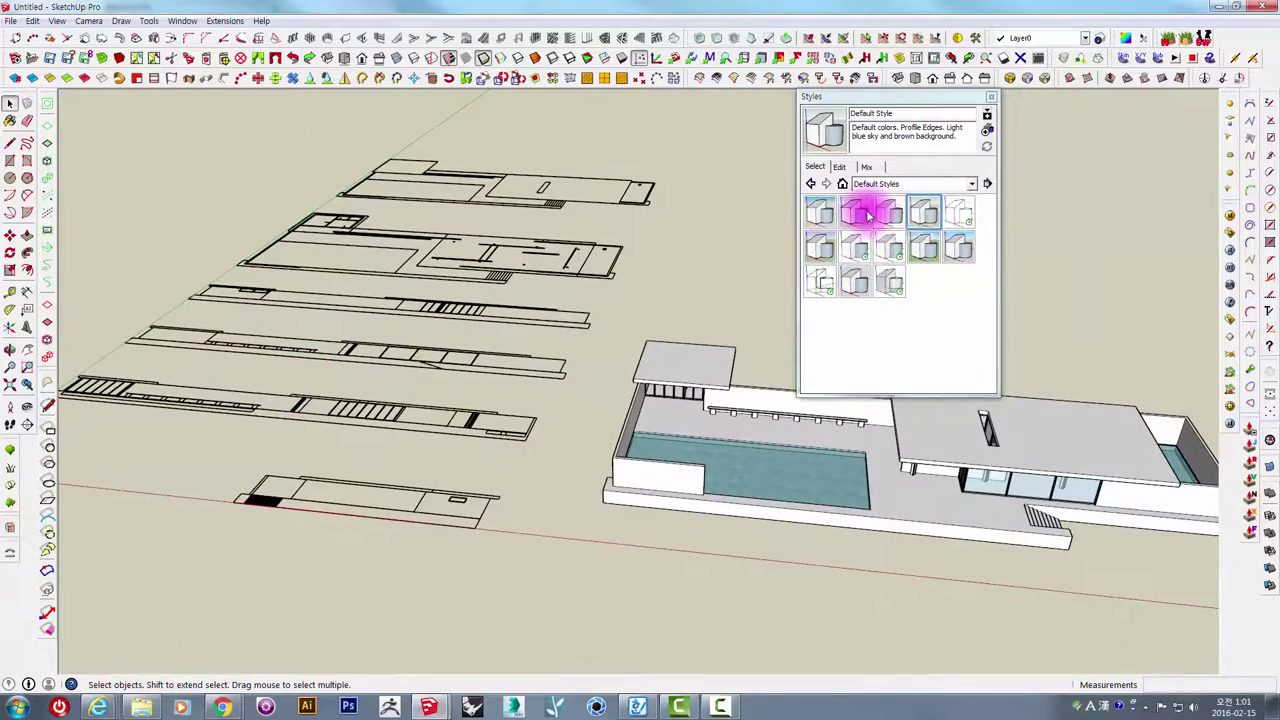
left_click(866, 213)
mouse_move(549, 347)
middle_mouse_down()
mouse_move(640, 466)
mouse_move(694, 417)
mouse_move(680, 509)
middle_mouse_up()
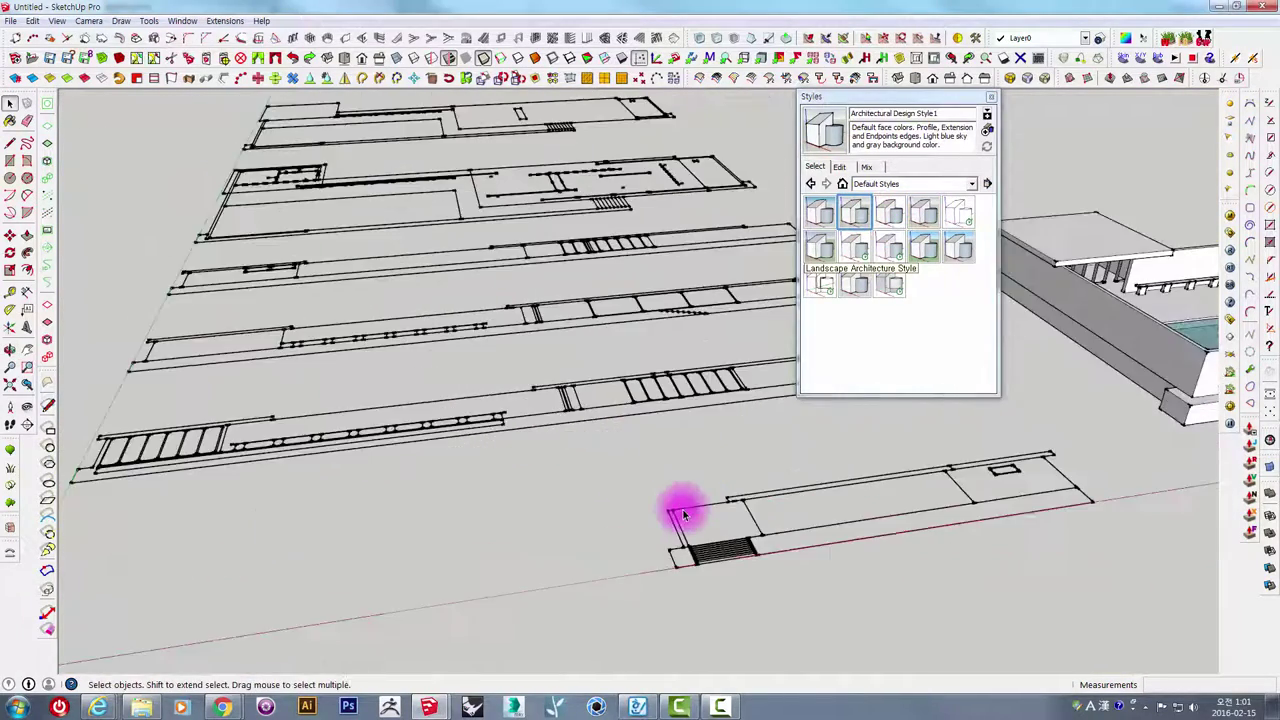
scroll(683, 515, "up", 2)
scroll(683, 515, "down", 2)
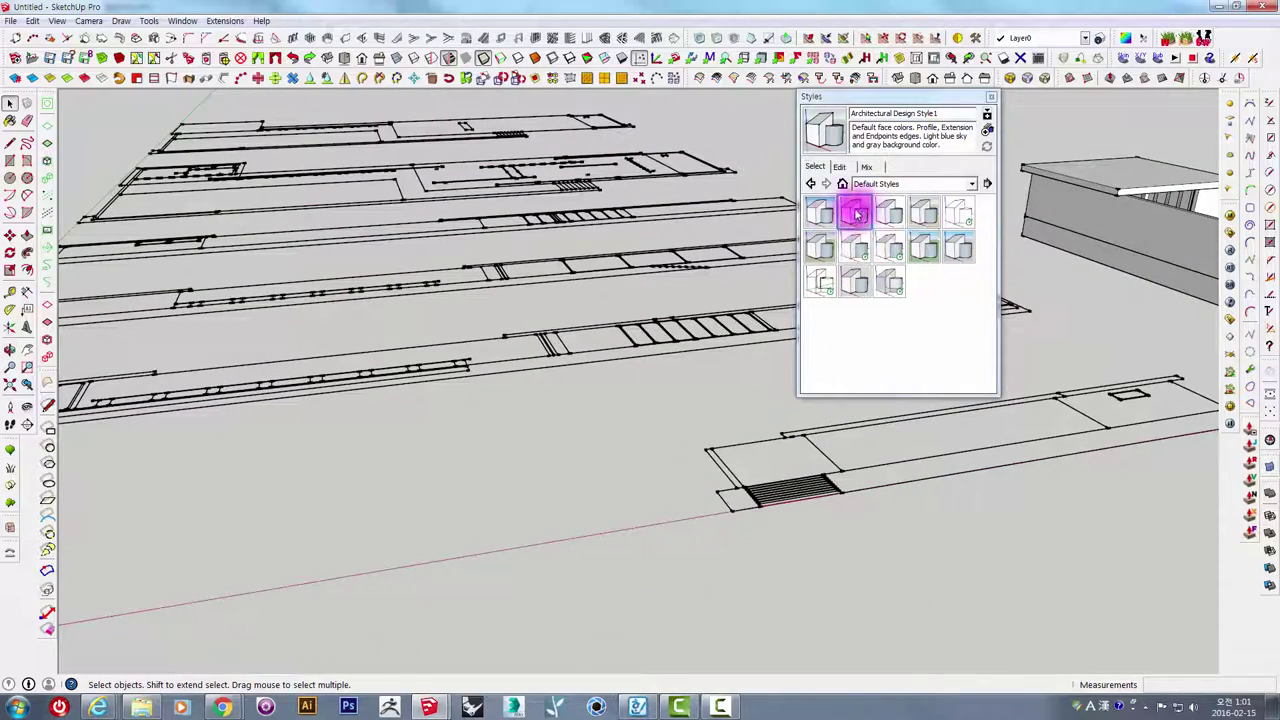
middle_click_drag(729, 249, 777, 243)
scroll(623, 360, "up", 2)
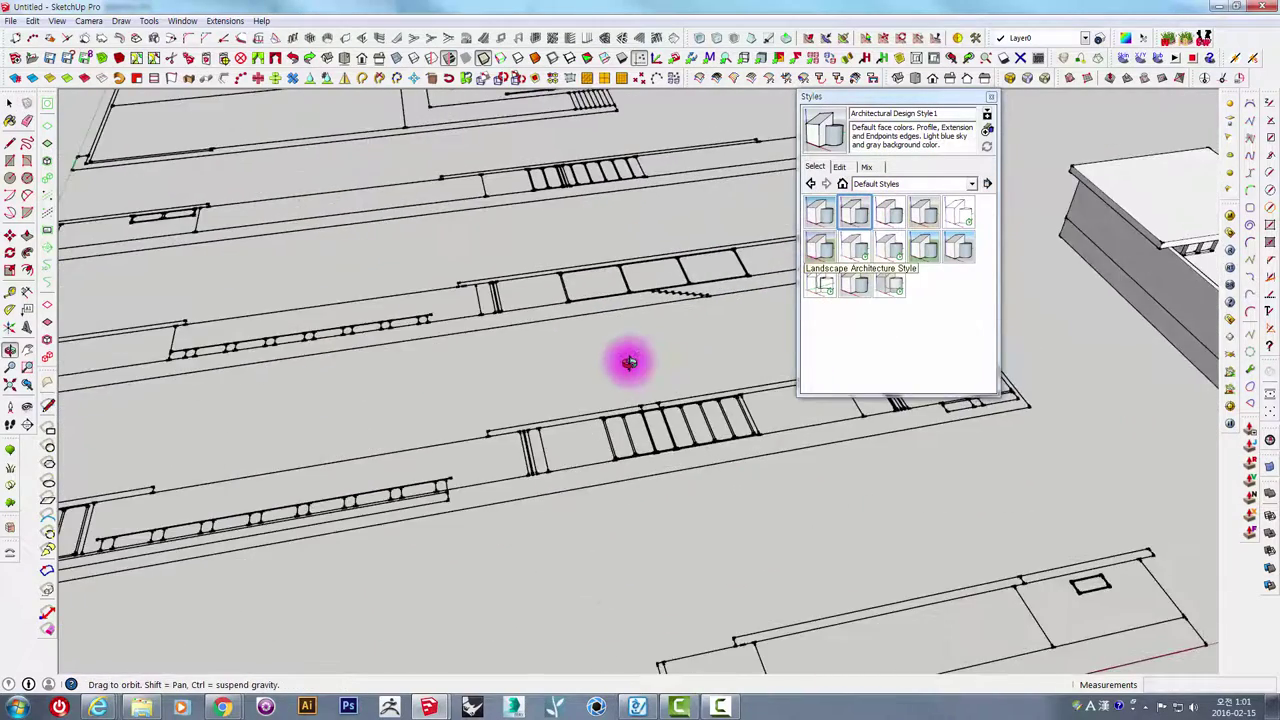
scroll(626, 413, "up", 1)
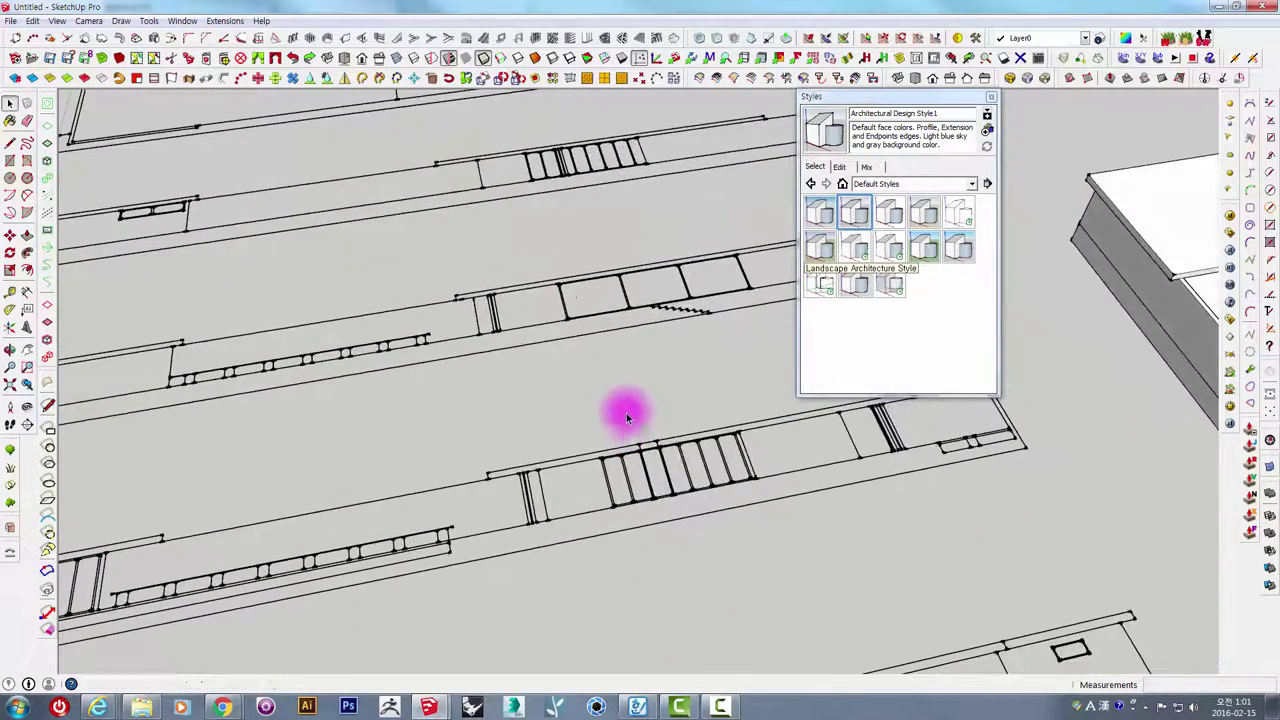
Compare Construction Documentation Style, then return to Architectural Design Style.
left_click(866, 217)
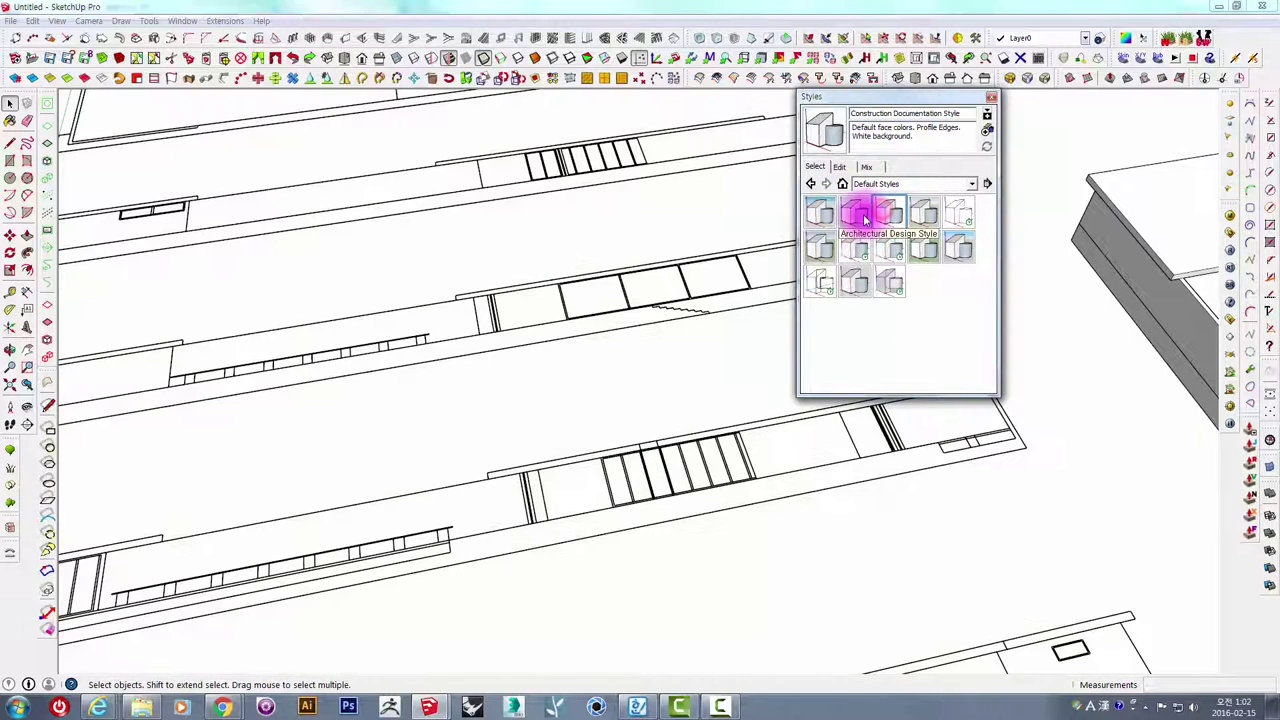
left_click(866, 217)
scroll(437, 286, "up", 2)
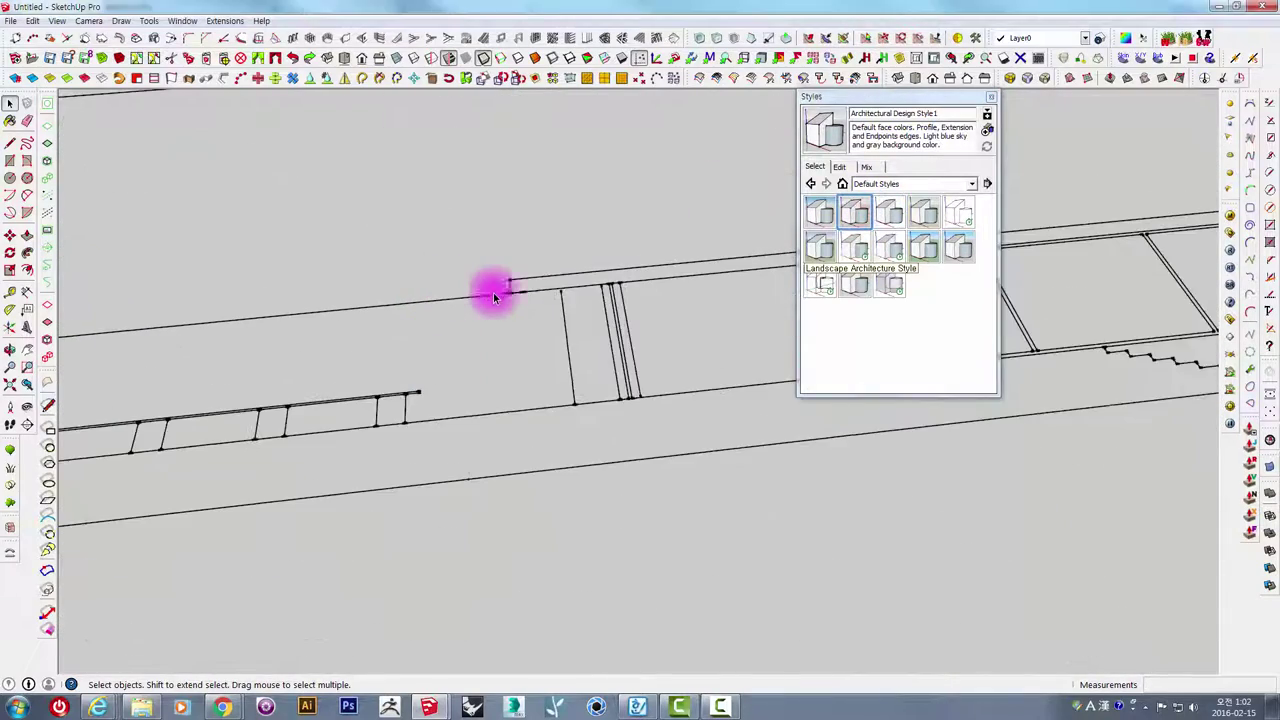
scroll(491, 289, "up", 2)
scroll(423, 357, "down", 3)
scroll(429, 349, "down", 1)
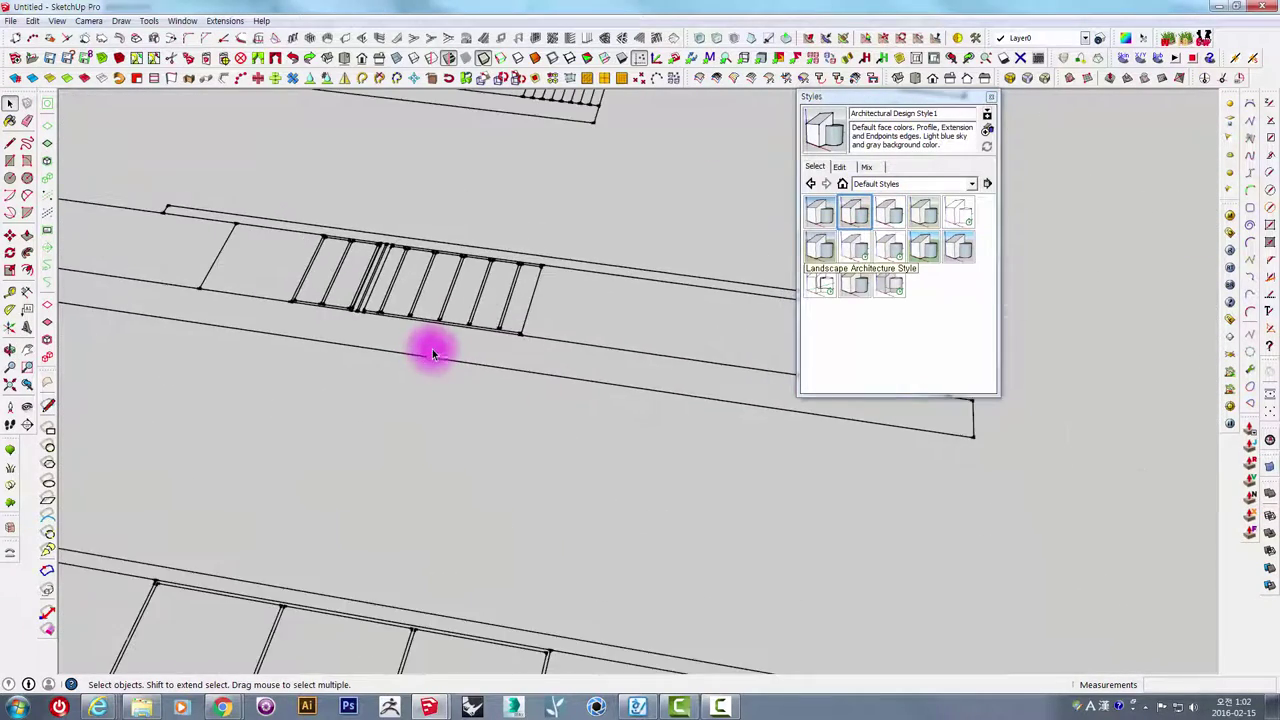
mouse_move(429, 349)
middle_mouse_down()
mouse_move(566, 243)
mouse_move(643, 295)
mouse_move(591, 257)
mouse_move(486, 251)
mouse_move(640, 306)
mouse_move(750, 383)
mouse_move(790, 360)
middle_mouse_up()
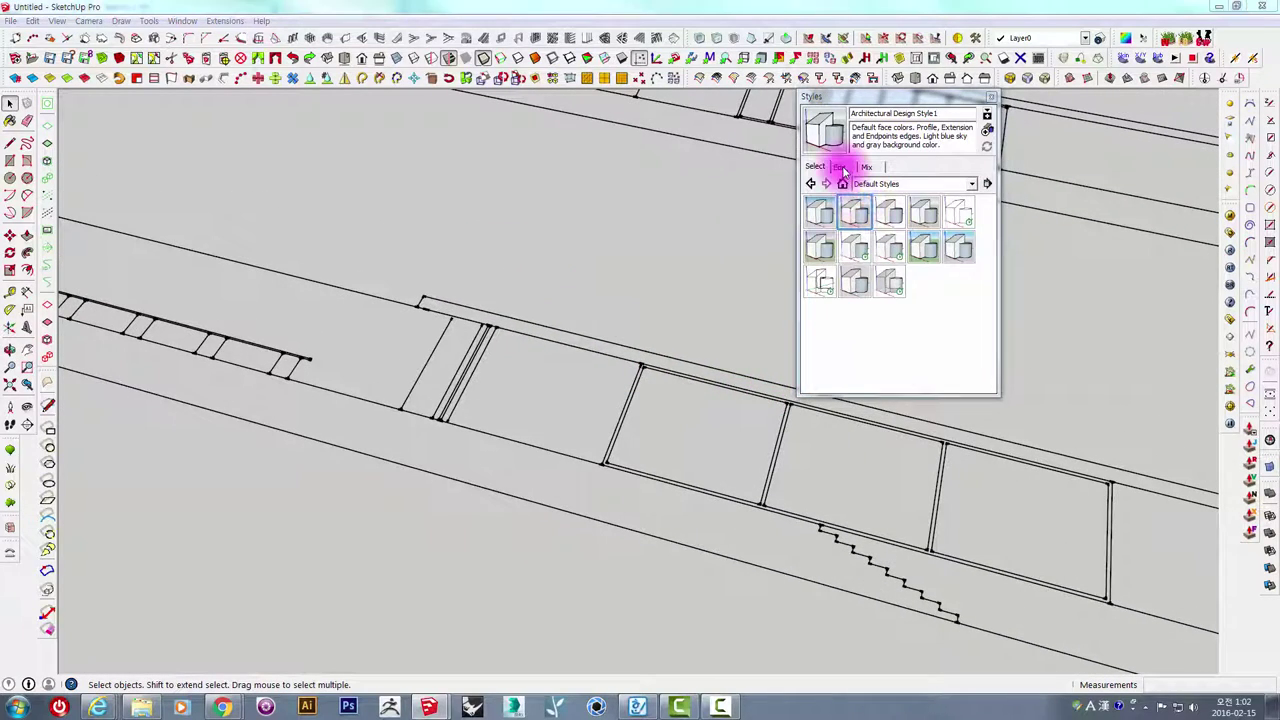
Turn off edge display in the current style's edge settings.
left_click(841, 167)
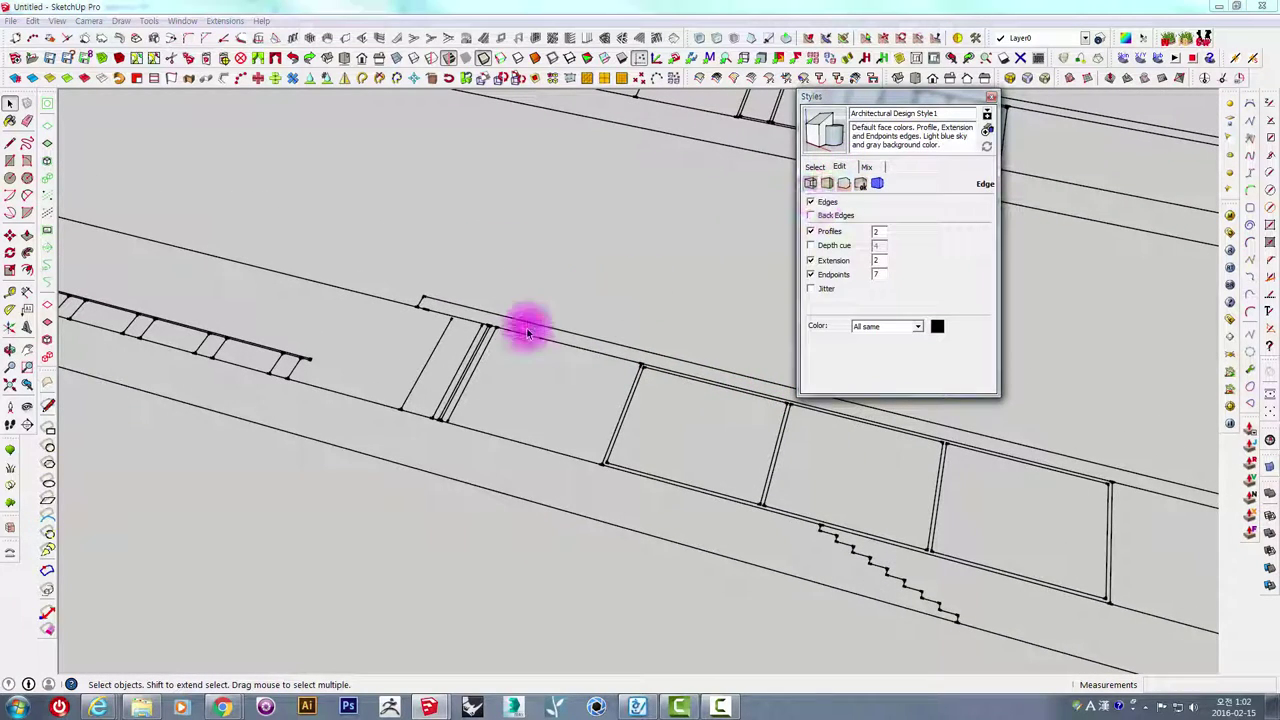
scroll(469, 266, "down", 2)
scroll(529, 343, "down", 2)
scroll(534, 354, "down", 3)
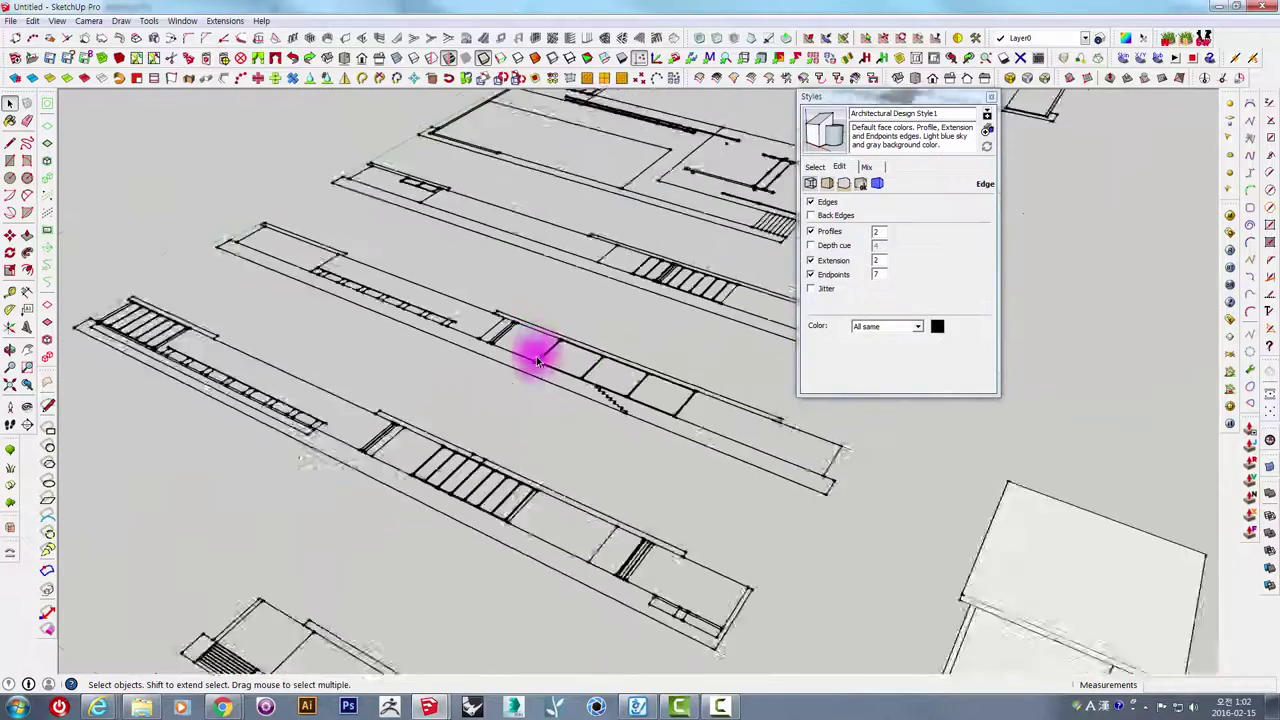
mouse_move(534, 354)
middle_mouse_down()
mouse_move(392, 307)
mouse_move(506, 349)
middle_mouse_up()
scroll(520, 457, "up", 3)
middle_click_drag(520, 457, 523, 337)
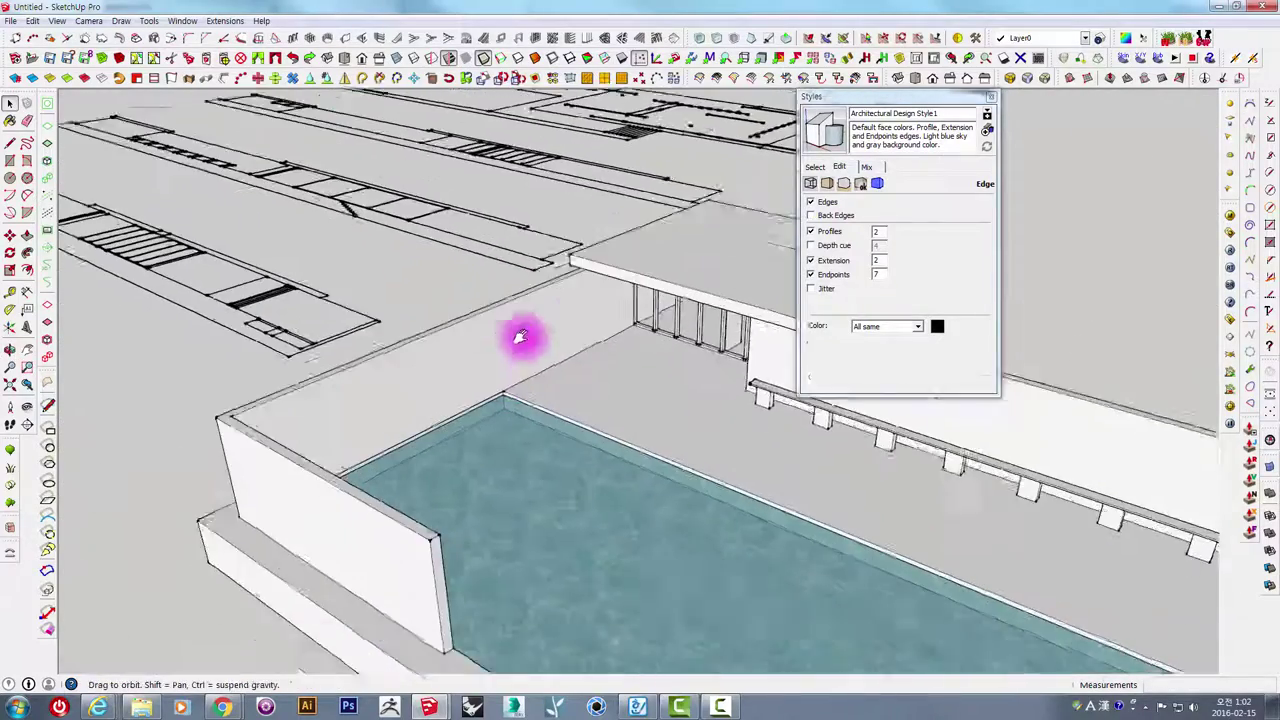
scroll(523, 337, "up", 3)
left_click(812, 203)
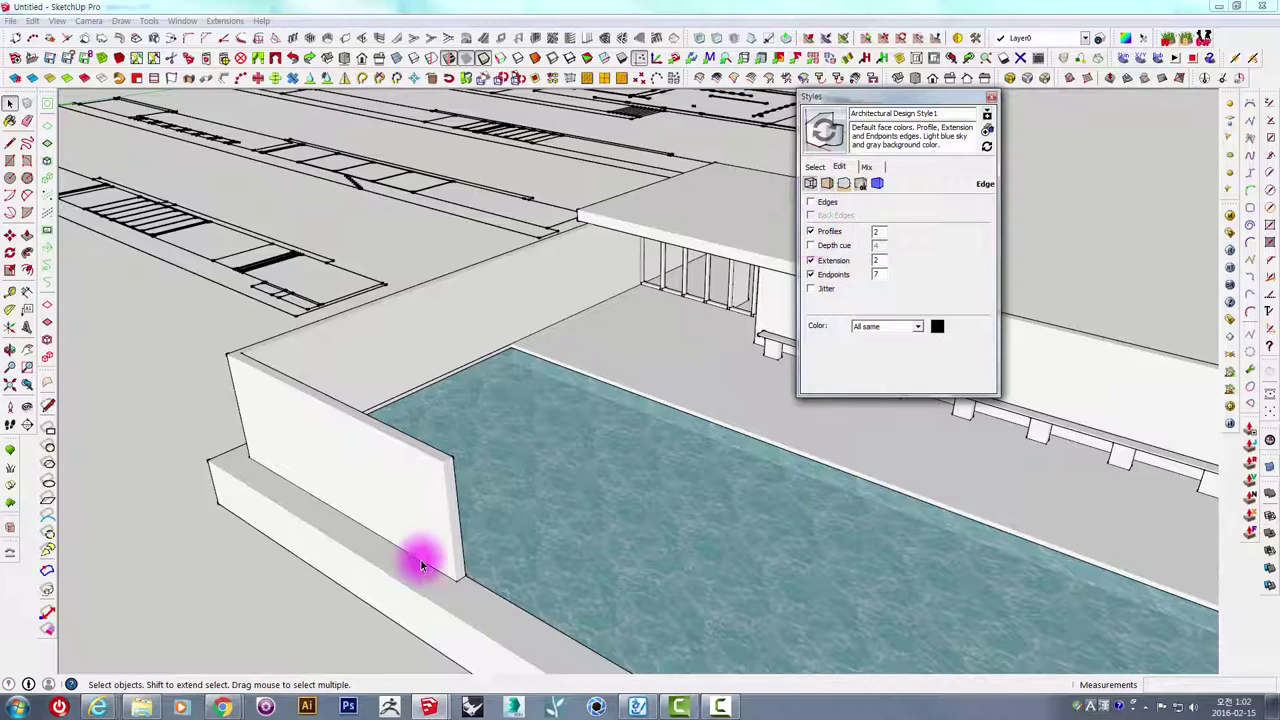
Orbit around the pool building to a close view of the white wall, clearing the selection.
mouse_move(399, 537)
middle_mouse_down()
mouse_move(443, 491)
mouse_move(315, 418)
middle_mouse_up()
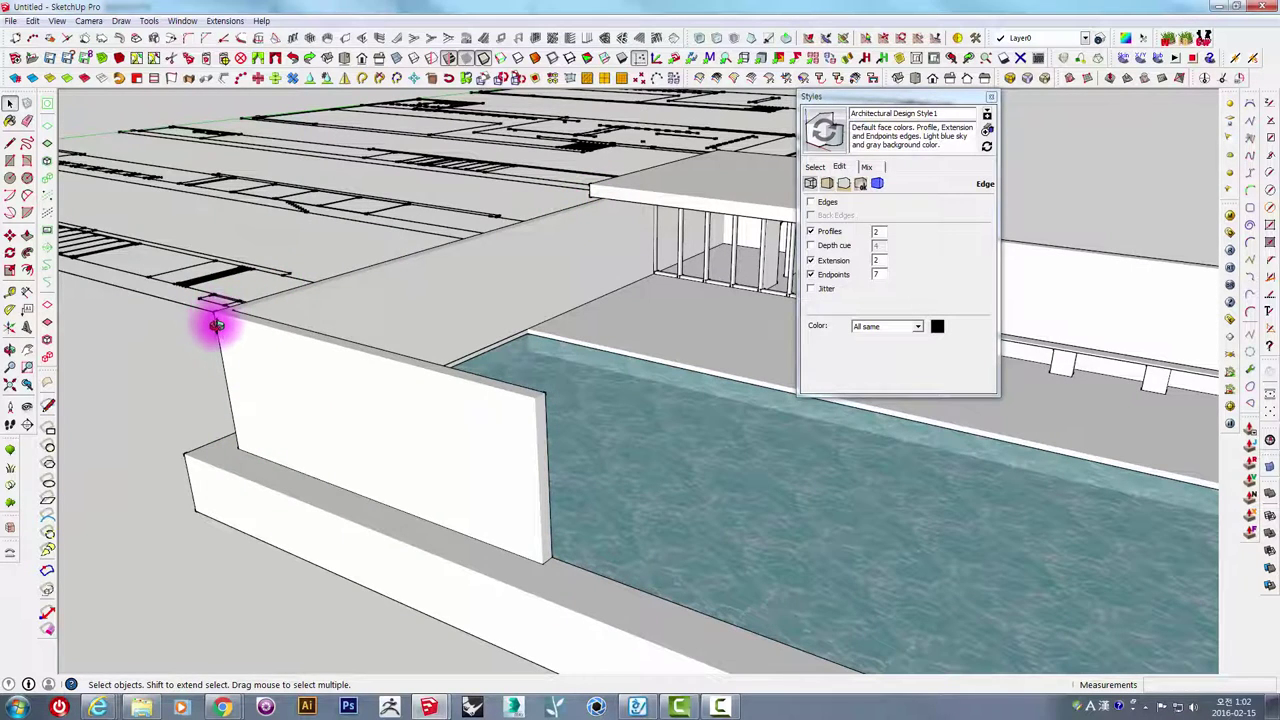
mouse_move(217, 325)
middle_mouse_down()
mouse_move(580, 341)
mouse_move(363, 414)
mouse_move(486, 366)
mouse_move(404, 393)
mouse_move(457, 391)
mouse_move(369, 397)
middle_mouse_up()
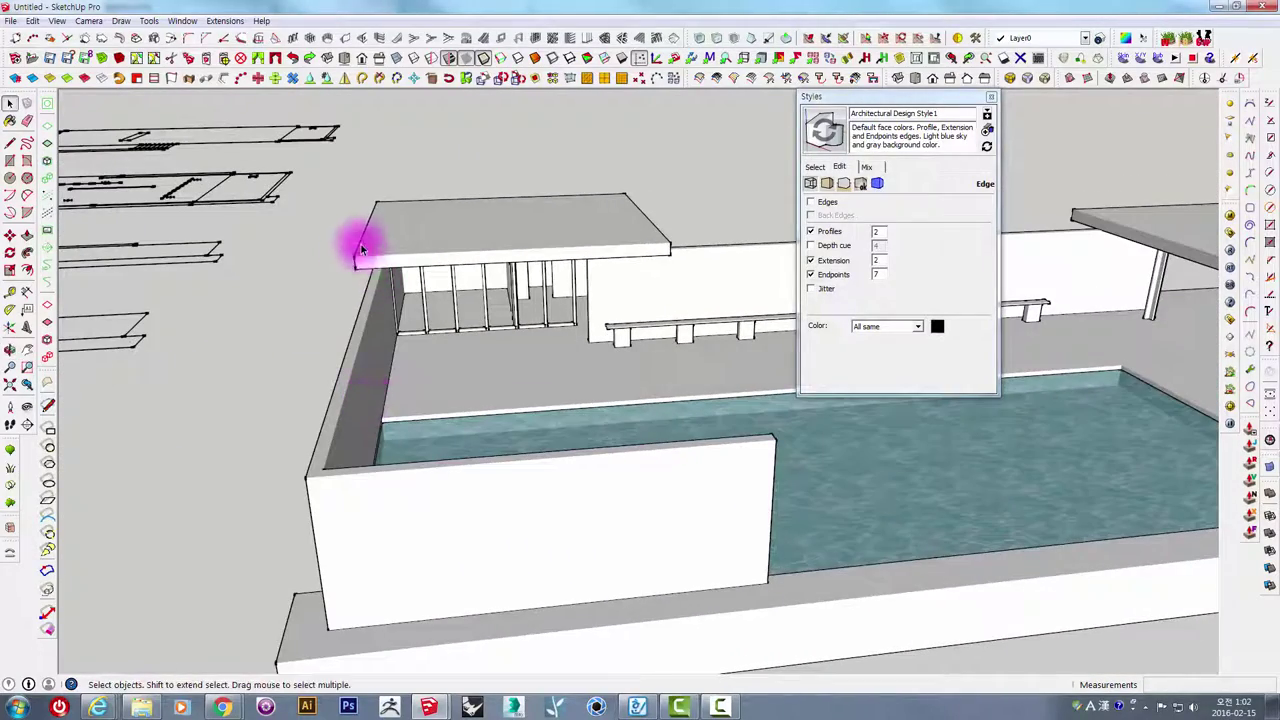
mouse_move(282, 310)
middle_mouse_down()
mouse_move(414, 297)
mouse_move(391, 305)
mouse_move(430, 320)
middle_mouse_up()
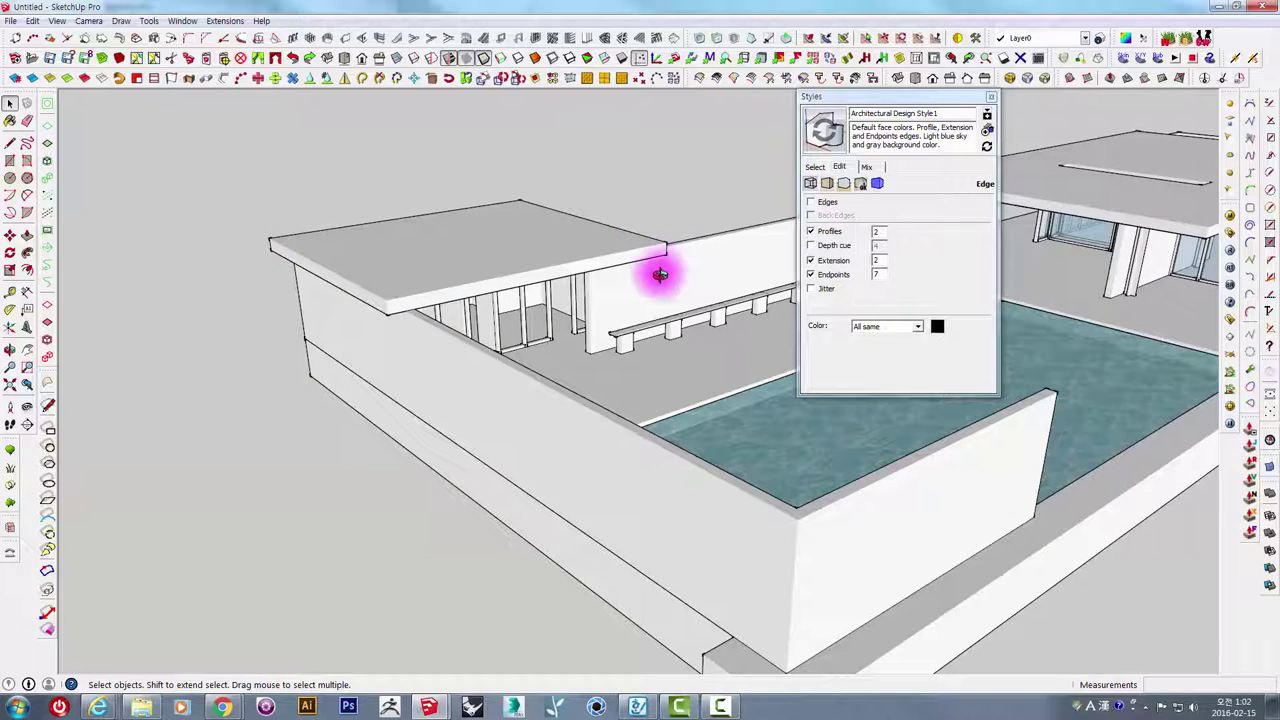
mouse_move(660, 275)
middle_mouse_down()
mouse_move(623, 197)
mouse_move(606, 263)
mouse_move(342, 310)
middle_mouse_up()
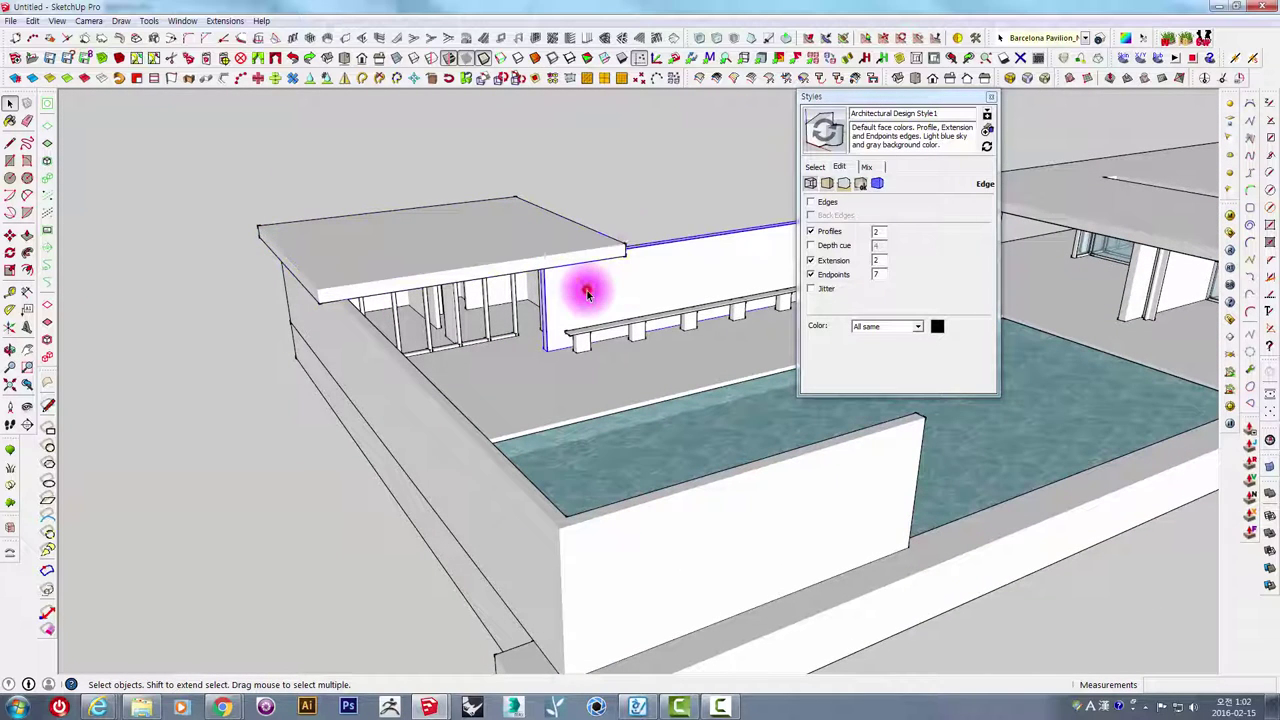
left_click(646, 194)
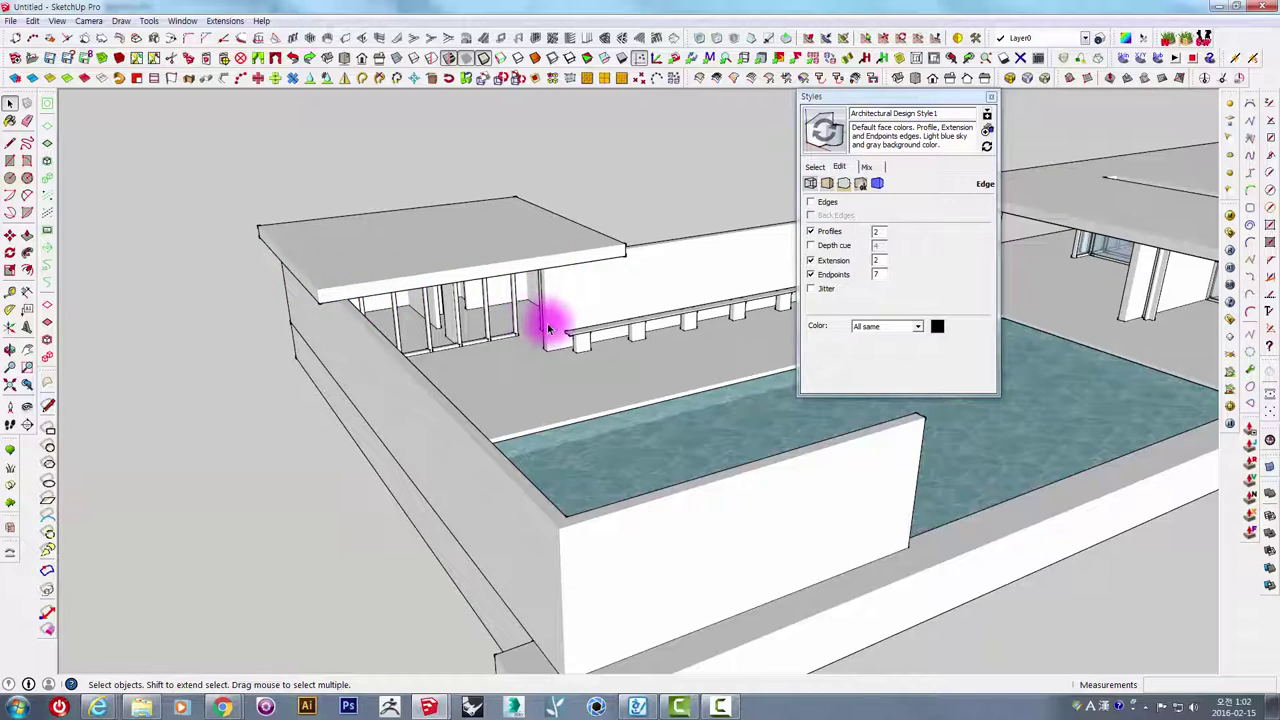
mouse_move(548, 328)
middle_mouse_down()
mouse_move(346, 303)
mouse_move(423, 219)
mouse_move(497, 220)
mouse_move(463, 377)
mouse_move(574, 378)
middle_mouse_up()
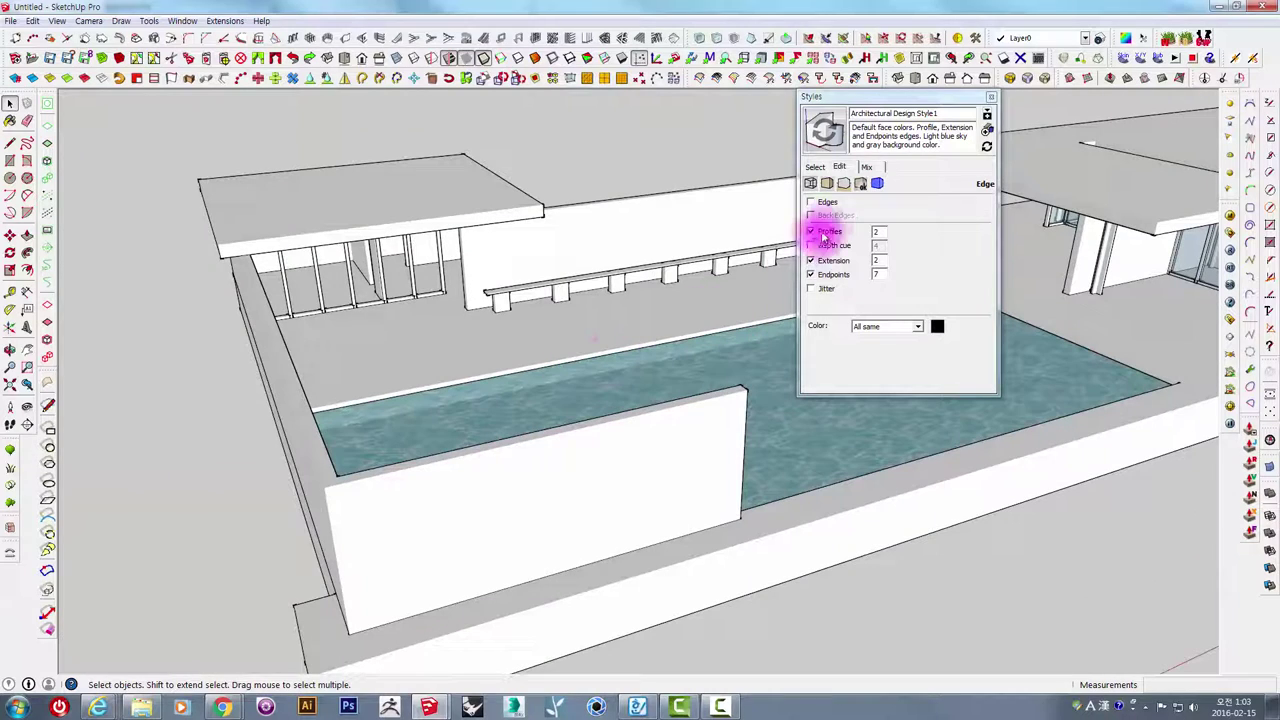
Change the profile edge width, entering 3.
left_click(873, 233)
type("3")
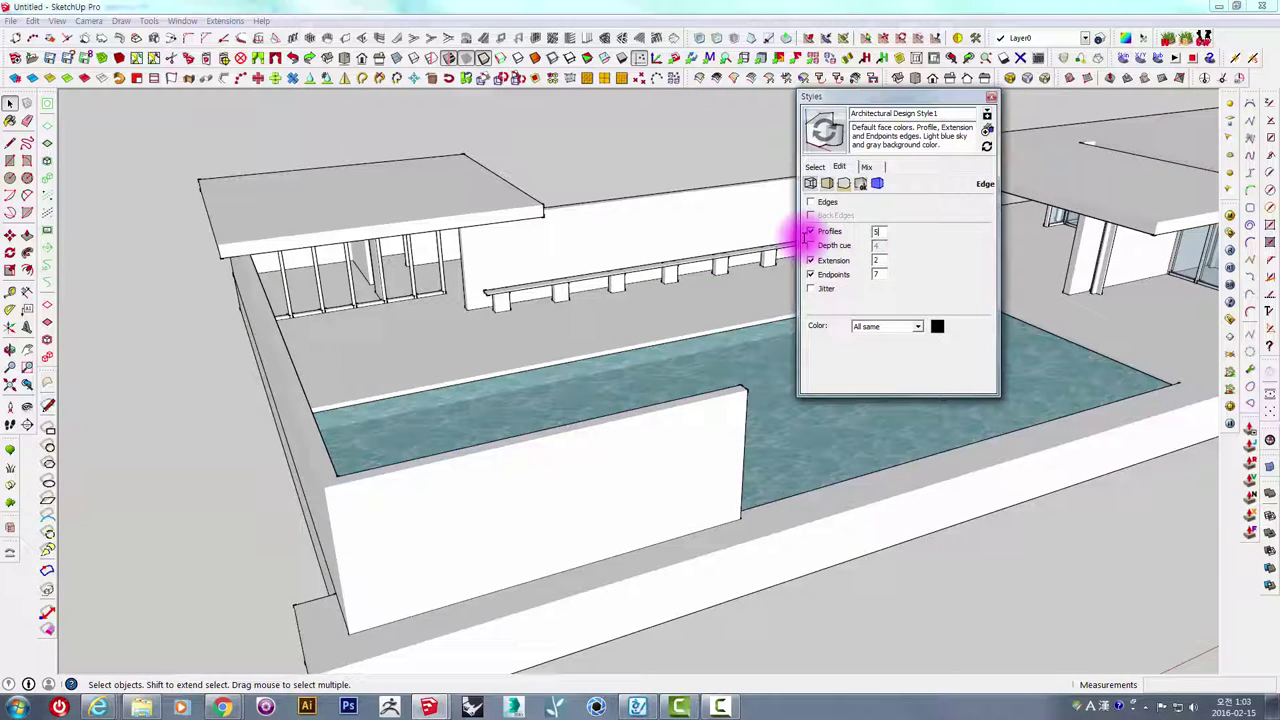
key("Return")
mouse_move(410, 325)
middle_mouse_down()
mouse_move(600, 286)
mouse_move(586, 380)
mouse_move(534, 394)
mouse_move(617, 362)
mouse_move(537, 331)
mouse_move(745, 289)
middle_mouse_up()
Turn profile edges off and back on, adjusting their thickness while orbiting.
left_click(811, 231)
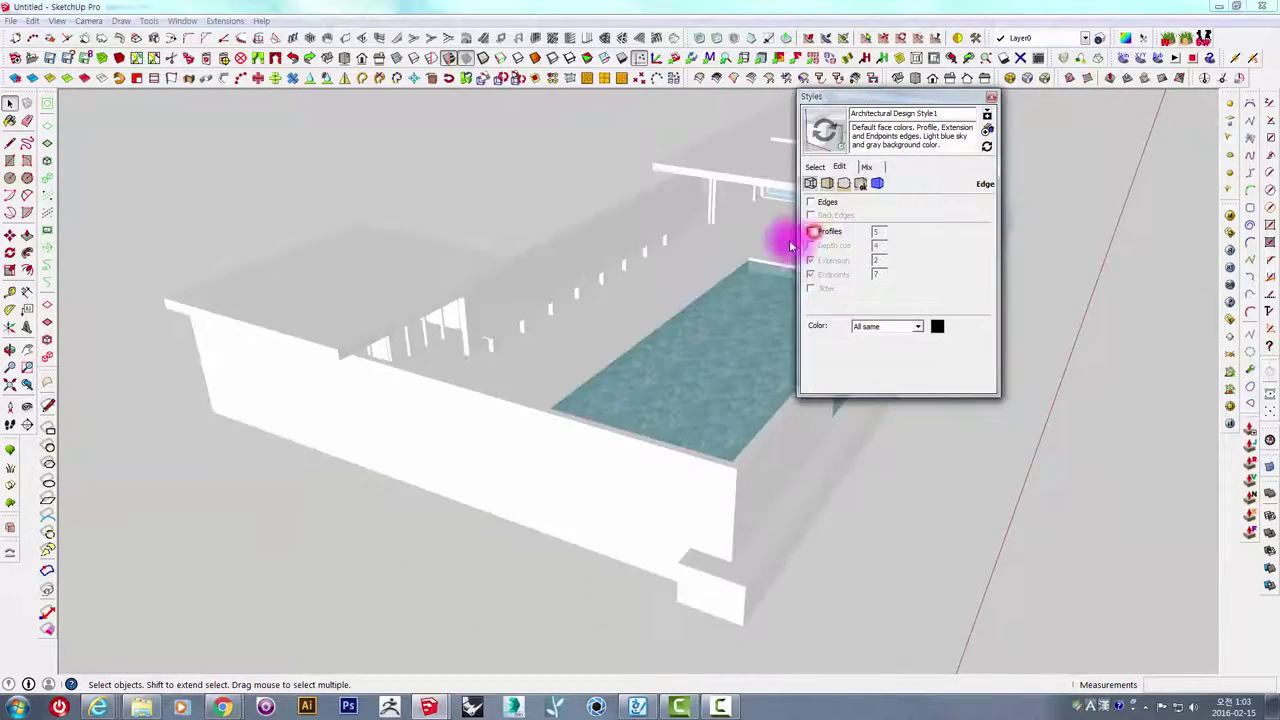
mouse_move(791, 243)
middle_mouse_down()
mouse_move(594, 286)
mouse_move(833, 238)
middle_mouse_up()
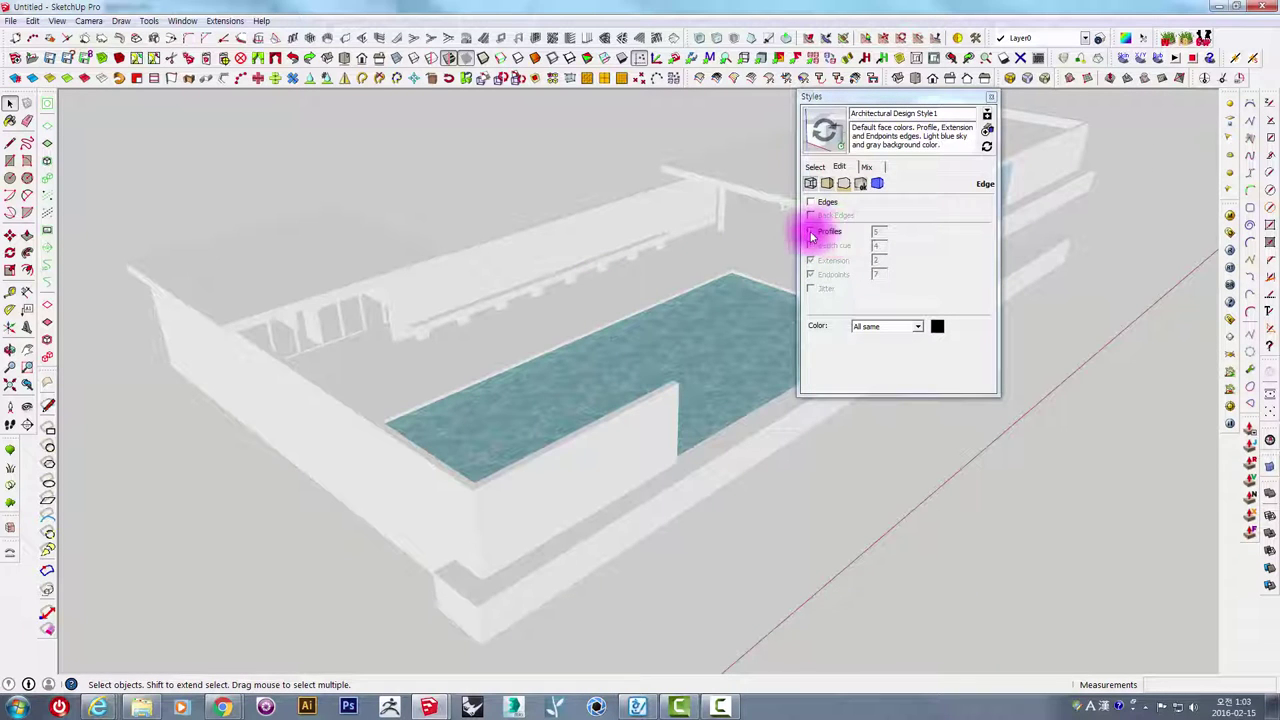
mouse_move(804, 263)
middle_mouse_down()
mouse_move(617, 309)
mouse_move(931, 271)
mouse_move(277, 501)
middle_mouse_up()
mouse_move(241, 446)
middle_mouse_down()
mouse_move(453, 286)
mouse_move(663, 337)
middle_mouse_up()
scroll(574, 411, "up", 3)
scroll(566, 415, "up", 3)
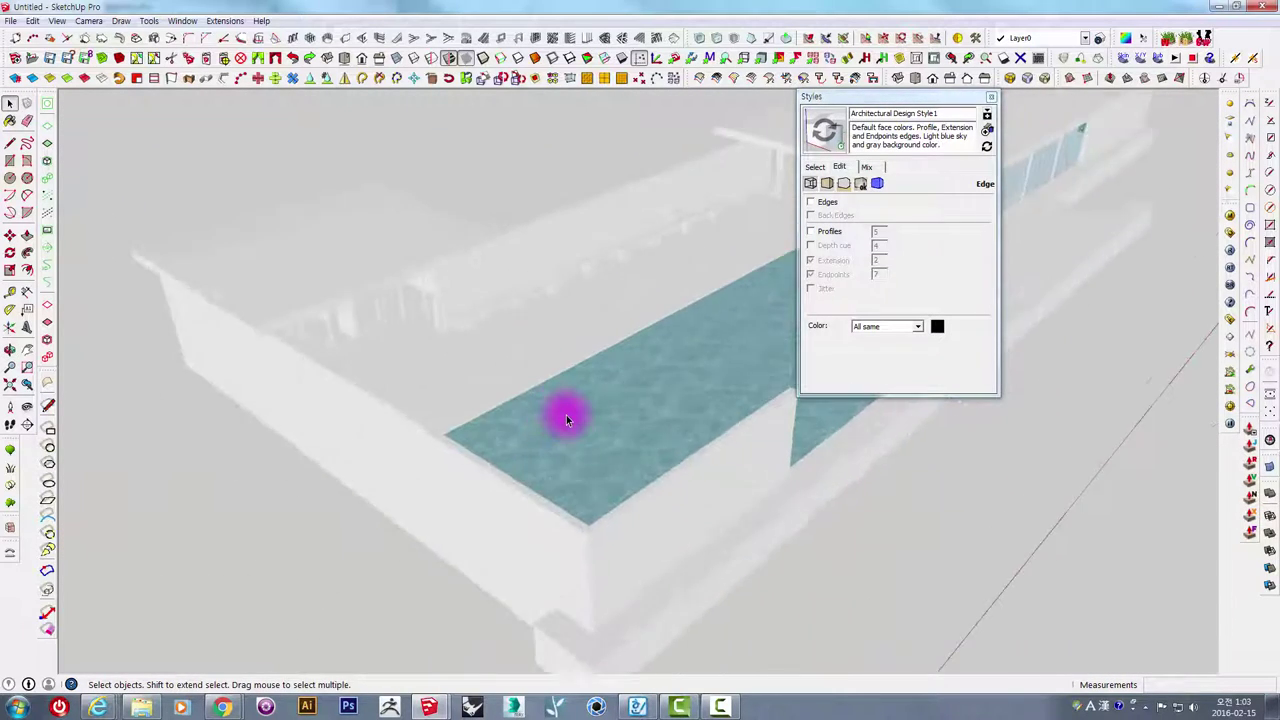
left_click(813, 232)
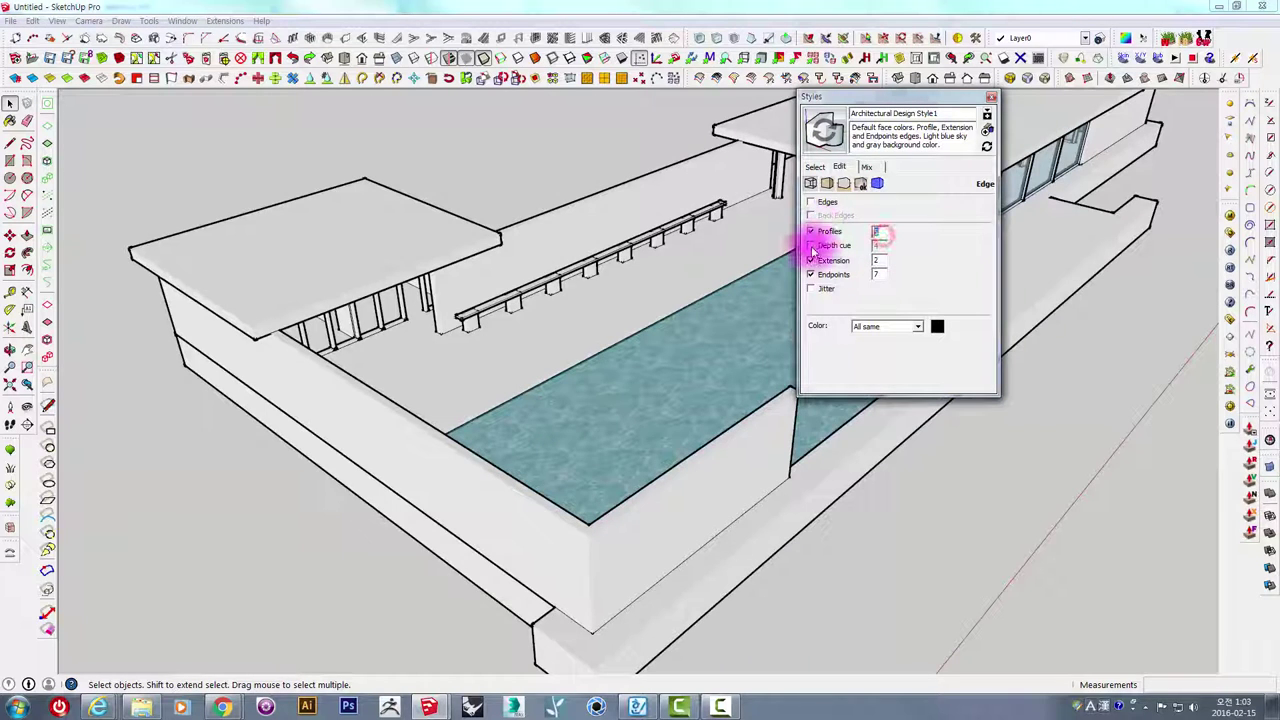
left_click(813, 248)
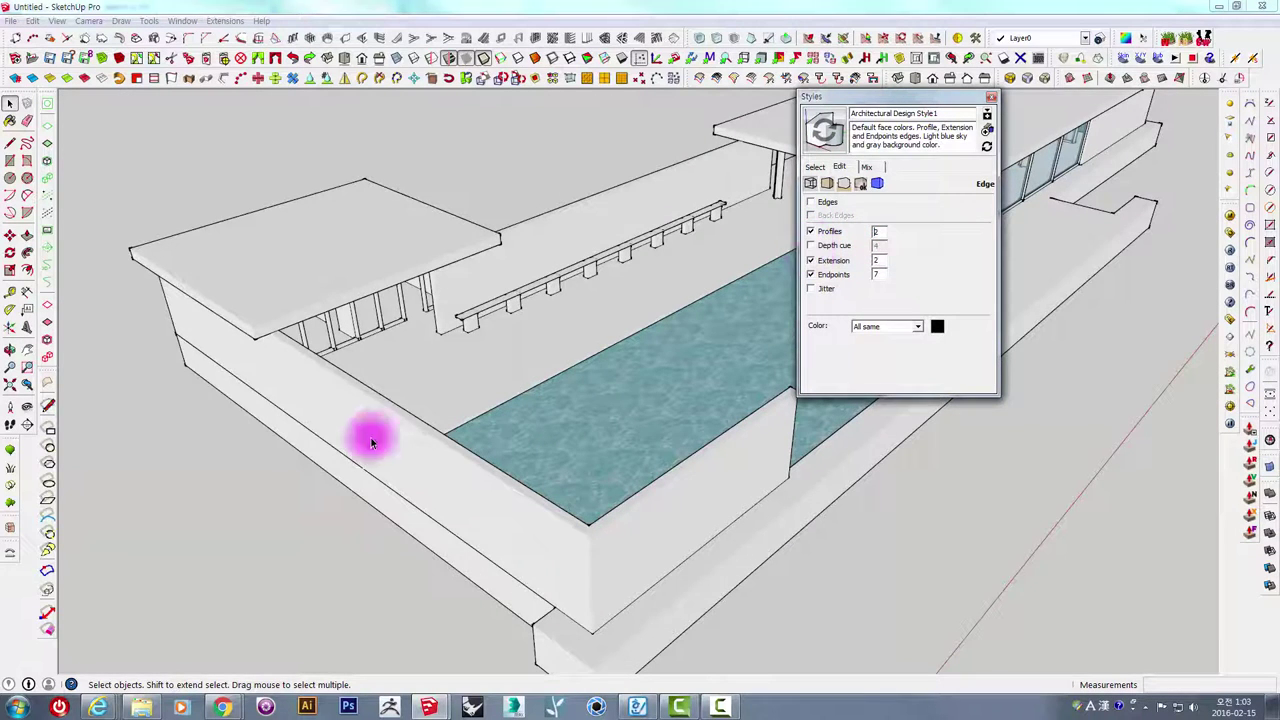
mouse_move(371, 434)
middle_mouse_down()
mouse_move(606, 349)
mouse_move(457, 409)
mouse_move(775, 255)
middle_mouse_up()
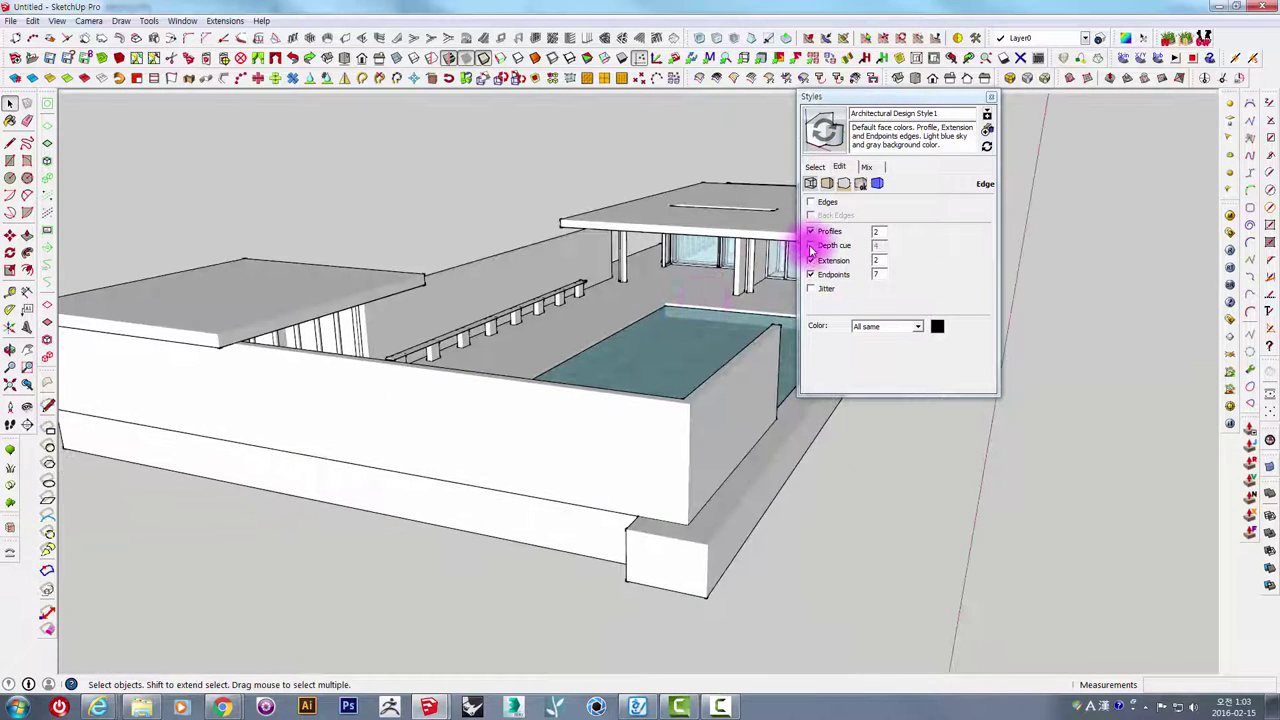
Enable depth cue and turn ordinary edges back on, orbiting to compare.
left_click(811, 245)
middle_click_drag(583, 363, 668, 492)
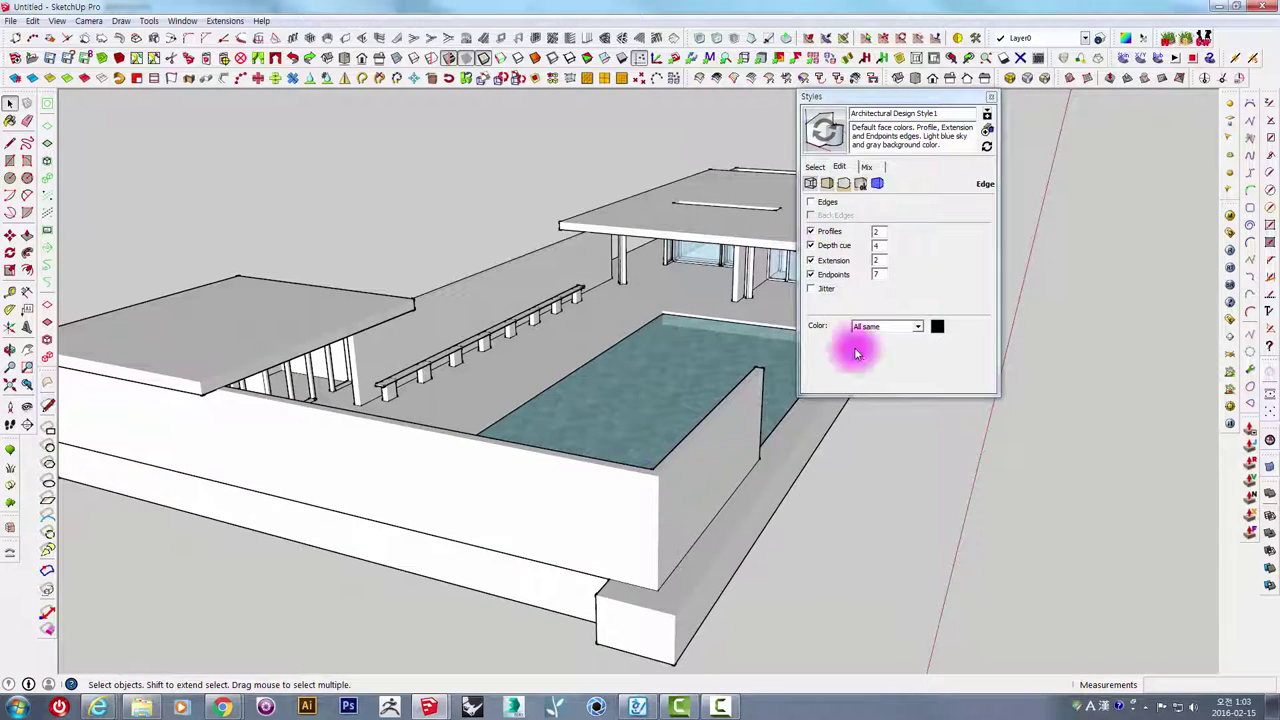
left_click(811, 201)
mouse_move(571, 443)
middle_mouse_down()
mouse_move(612, 377)
mouse_move(443, 500)
mouse_move(544, 427)
middle_mouse_up()
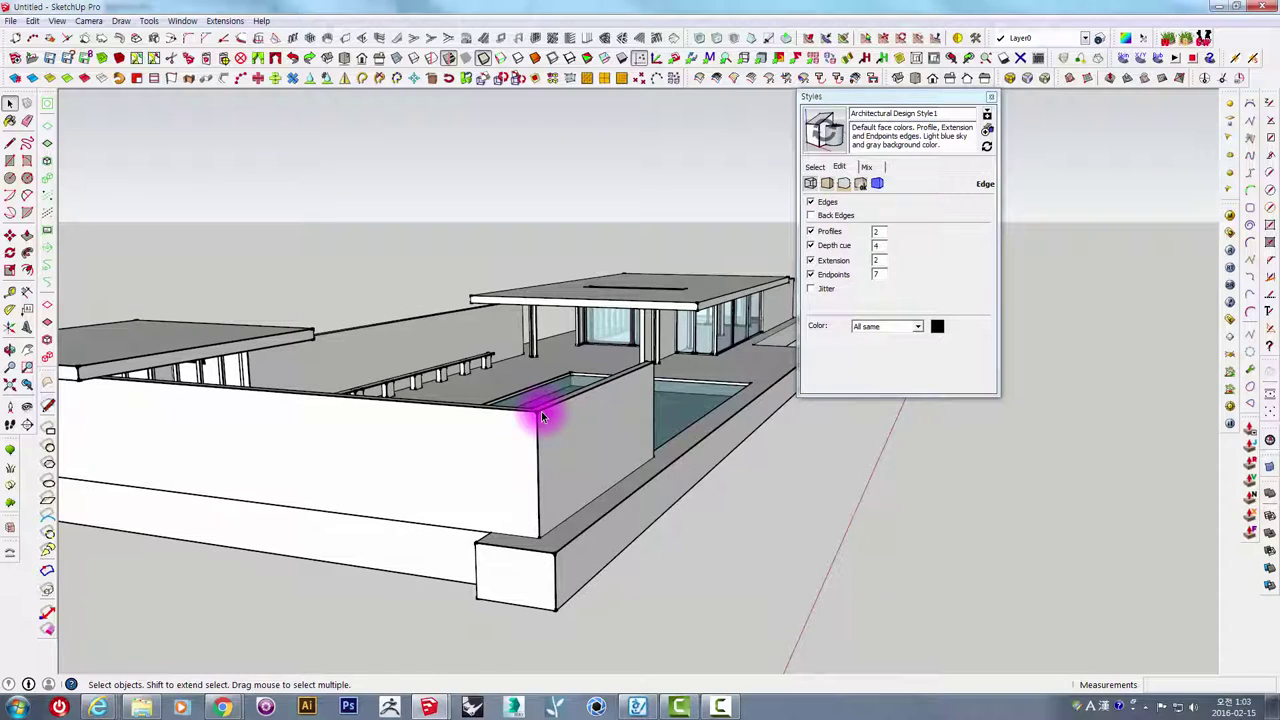
middle_click_drag(560, 449, 700, 343)
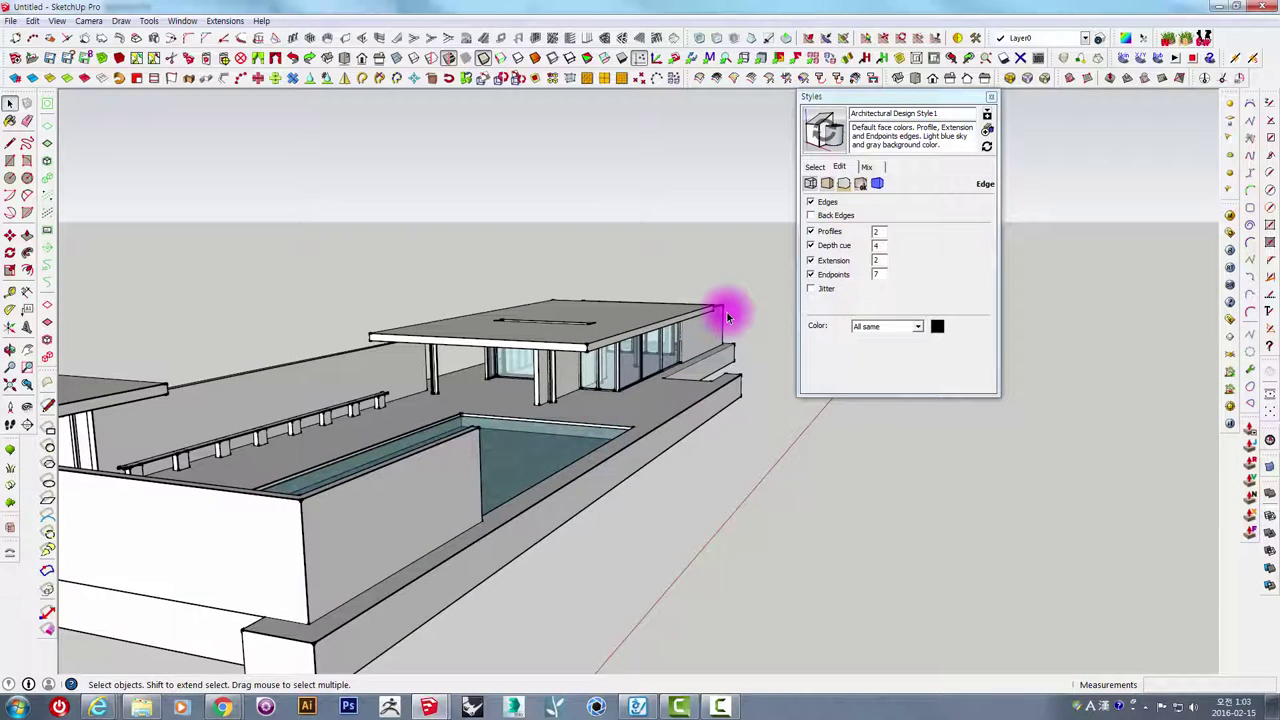
mouse_move(543, 371)
middle_mouse_down()
mouse_move(766, 294)
mouse_move(735, 328)
mouse_move(862, 243)
middle_mouse_up()
Set the depth cue value to 10.
left_click(826, 250)
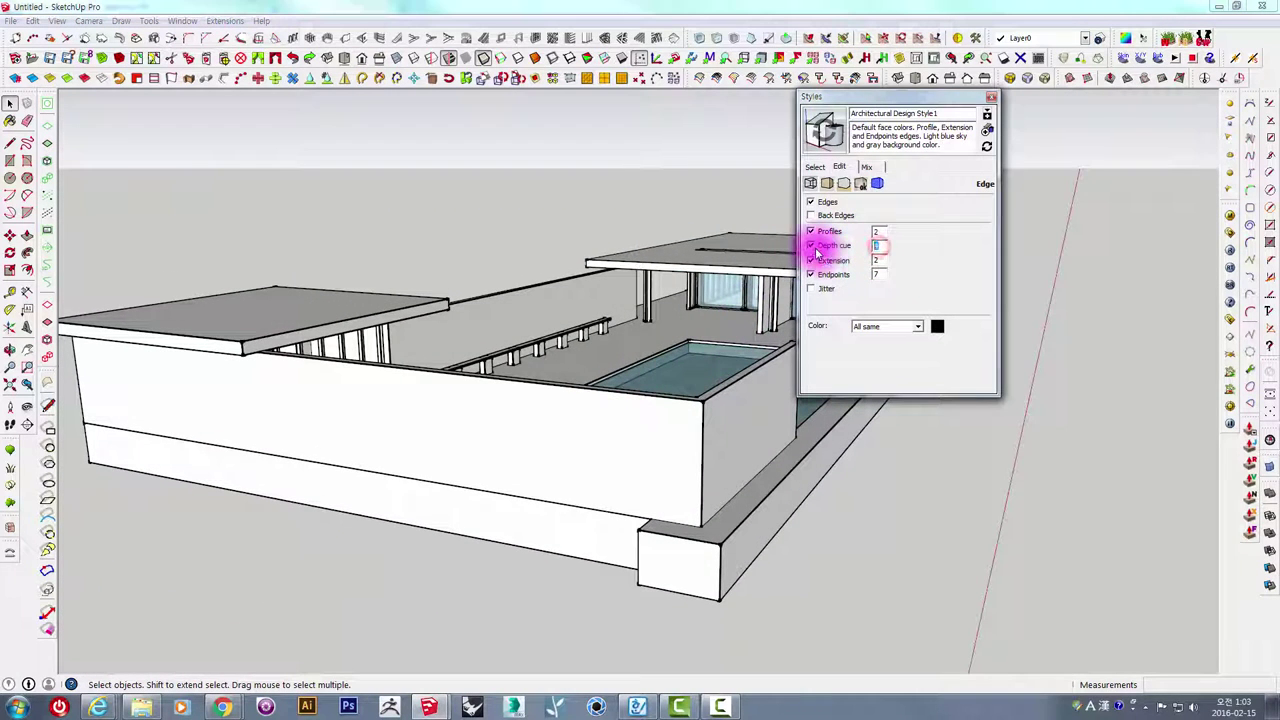
type("0")
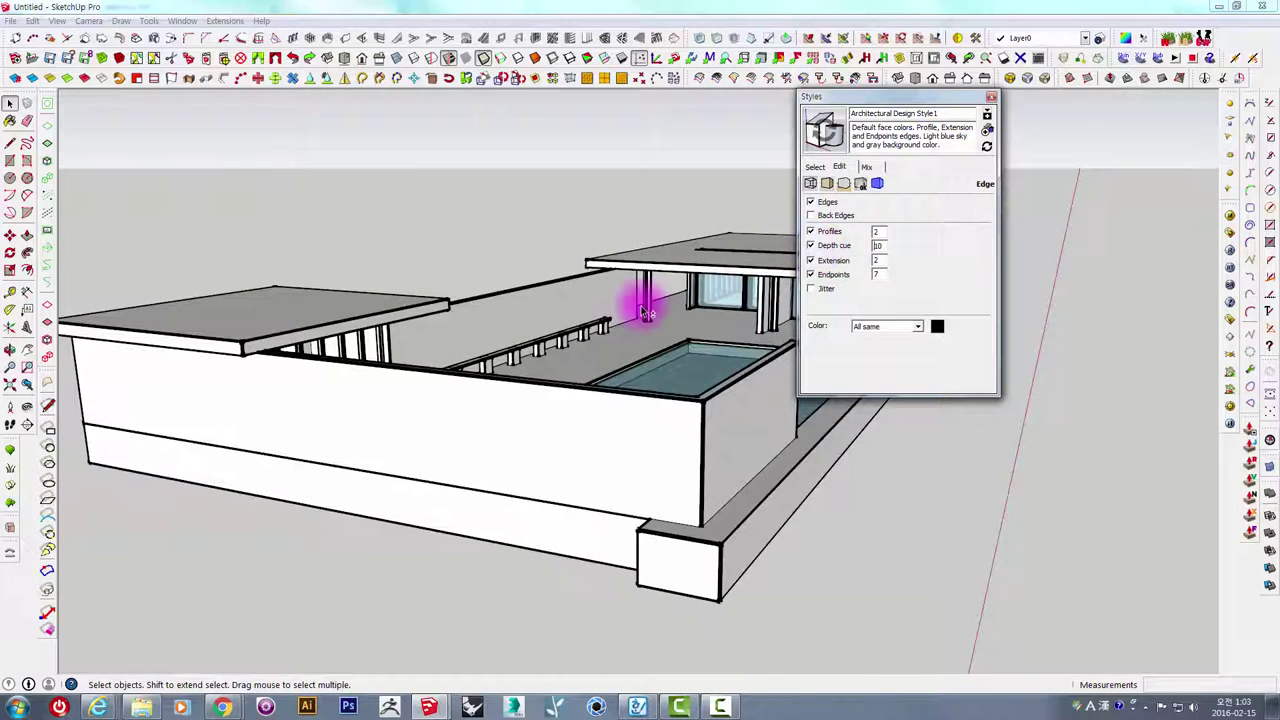
mouse_move(643, 294)
middle_mouse_down()
mouse_move(451, 300)
mouse_move(529, 286)
mouse_move(462, 550)
middle_mouse_up()
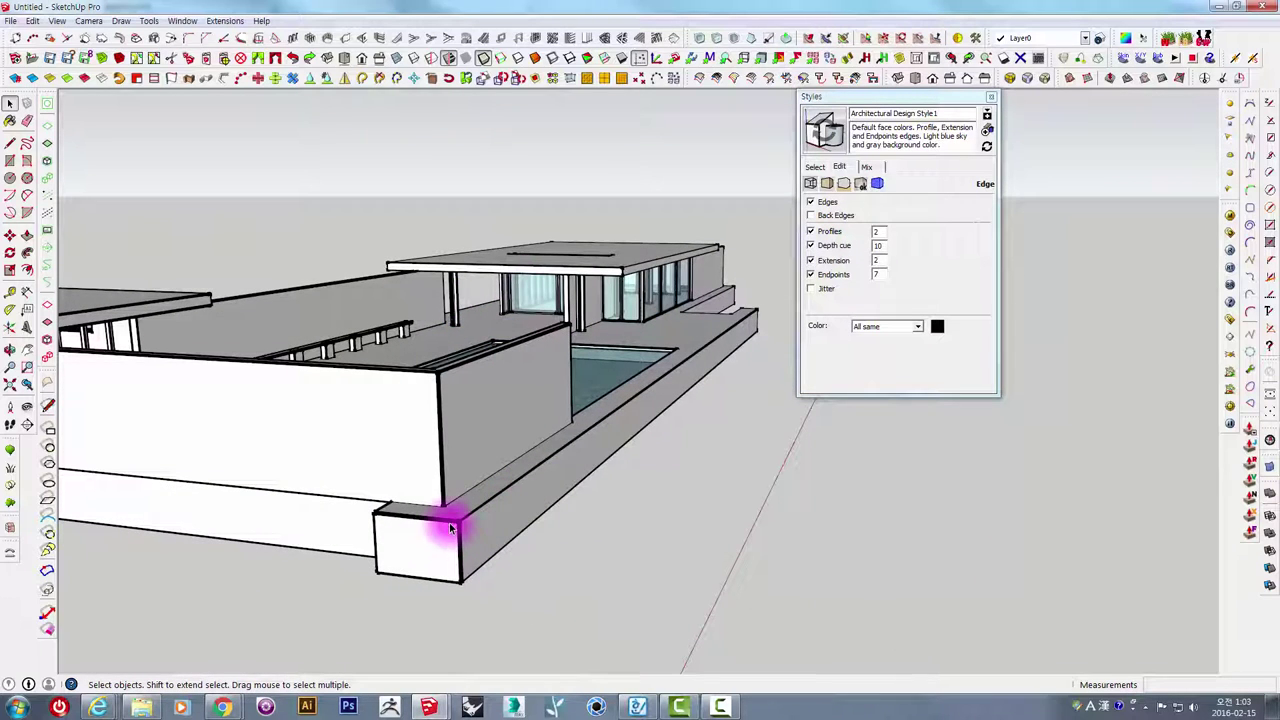
left_click(815, 166)
Try Sketchy Edges styles Pen Curved, Marker Super Fine and Airbrush, settling on Airbrush with Endpoints.
left_click(868, 190)
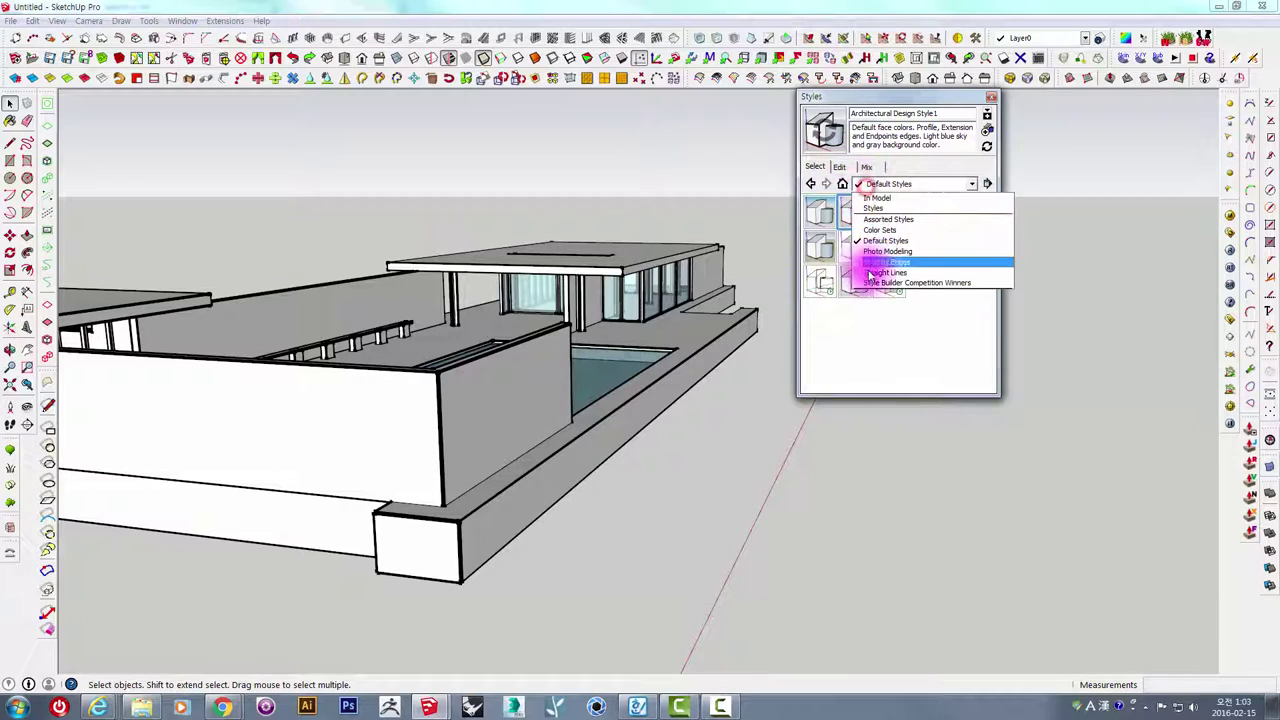
left_click(878, 262)
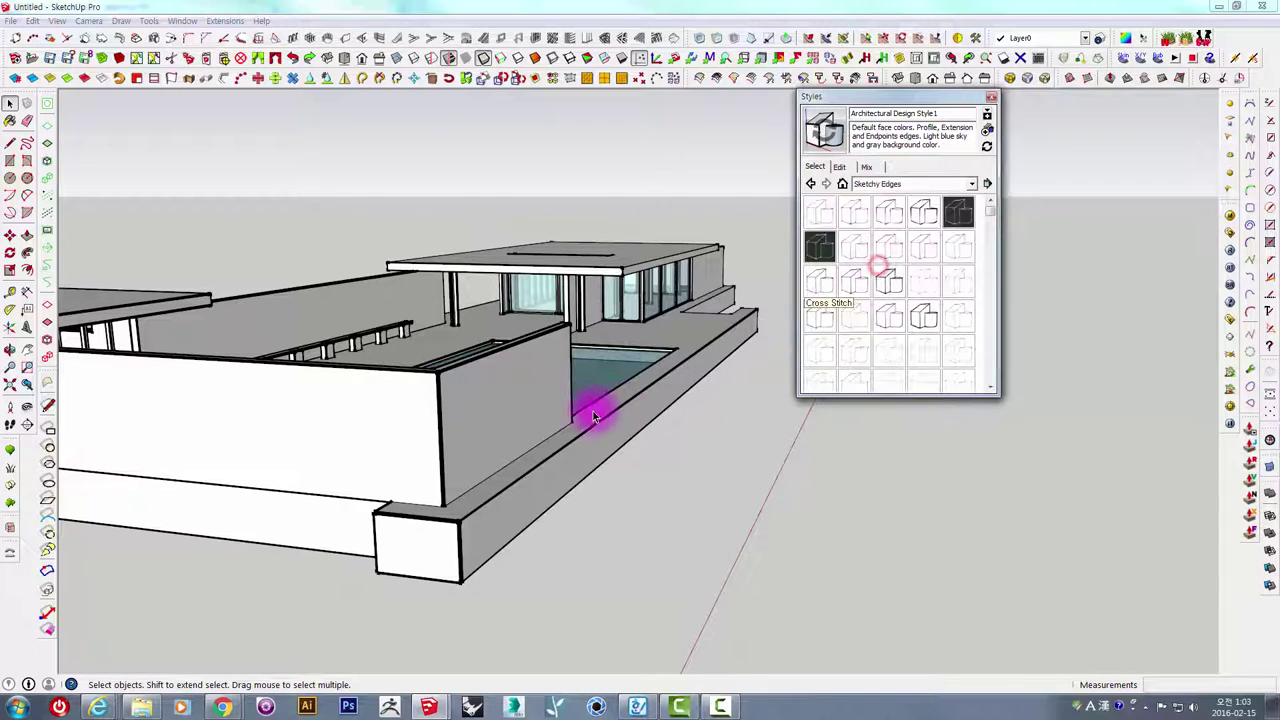
left_click(860, 358)
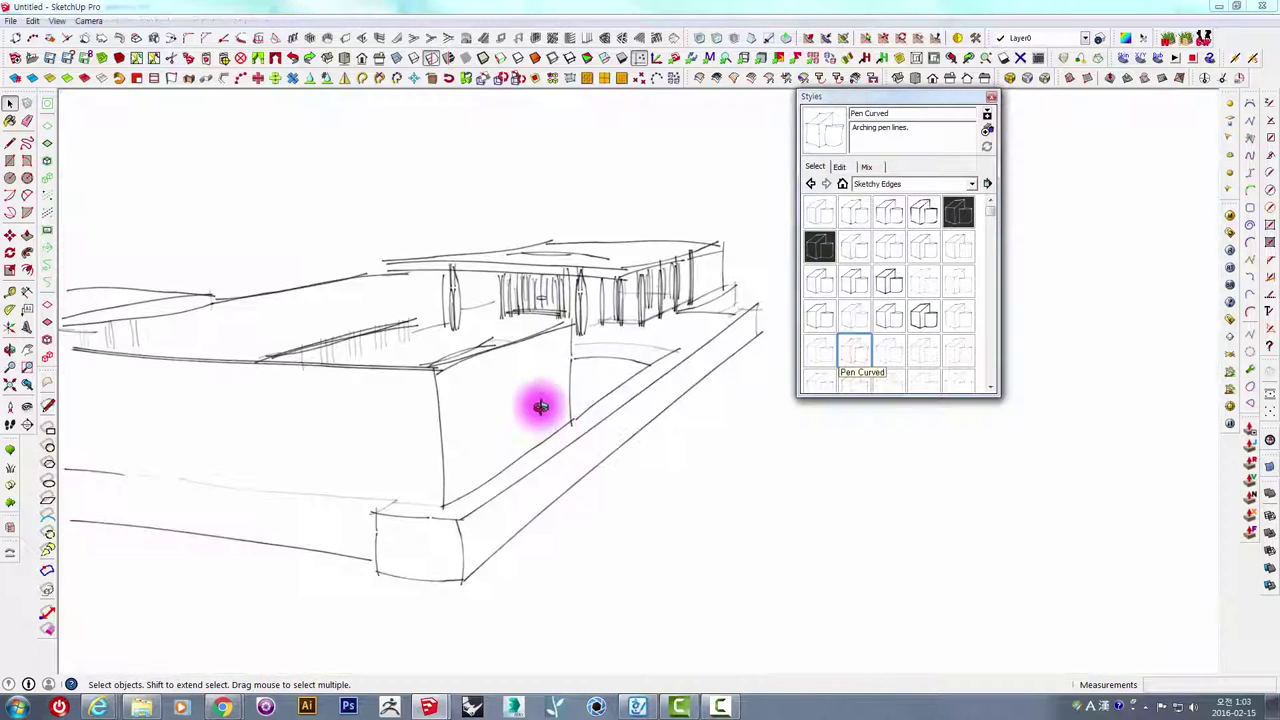
mouse_move(534, 408)
middle_mouse_down()
mouse_move(571, 377)
mouse_move(663, 365)
middle_mouse_up()
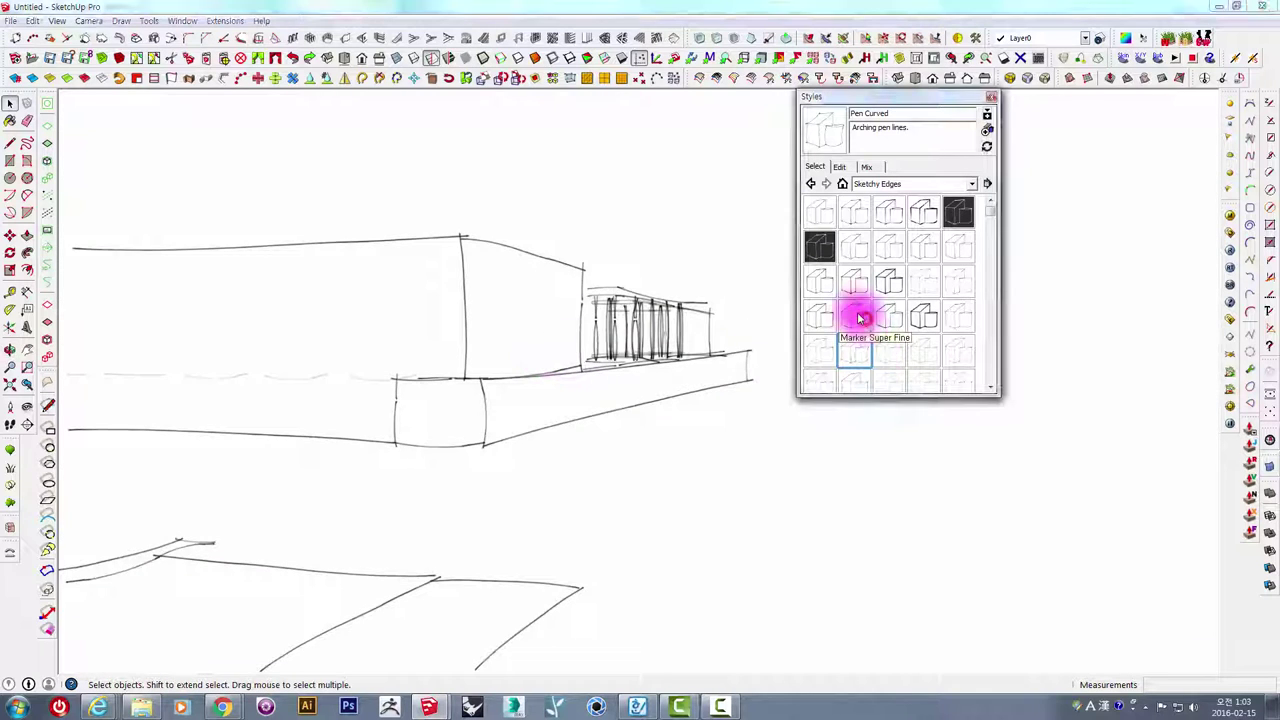
left_click(854, 314)
left_click(815, 208)
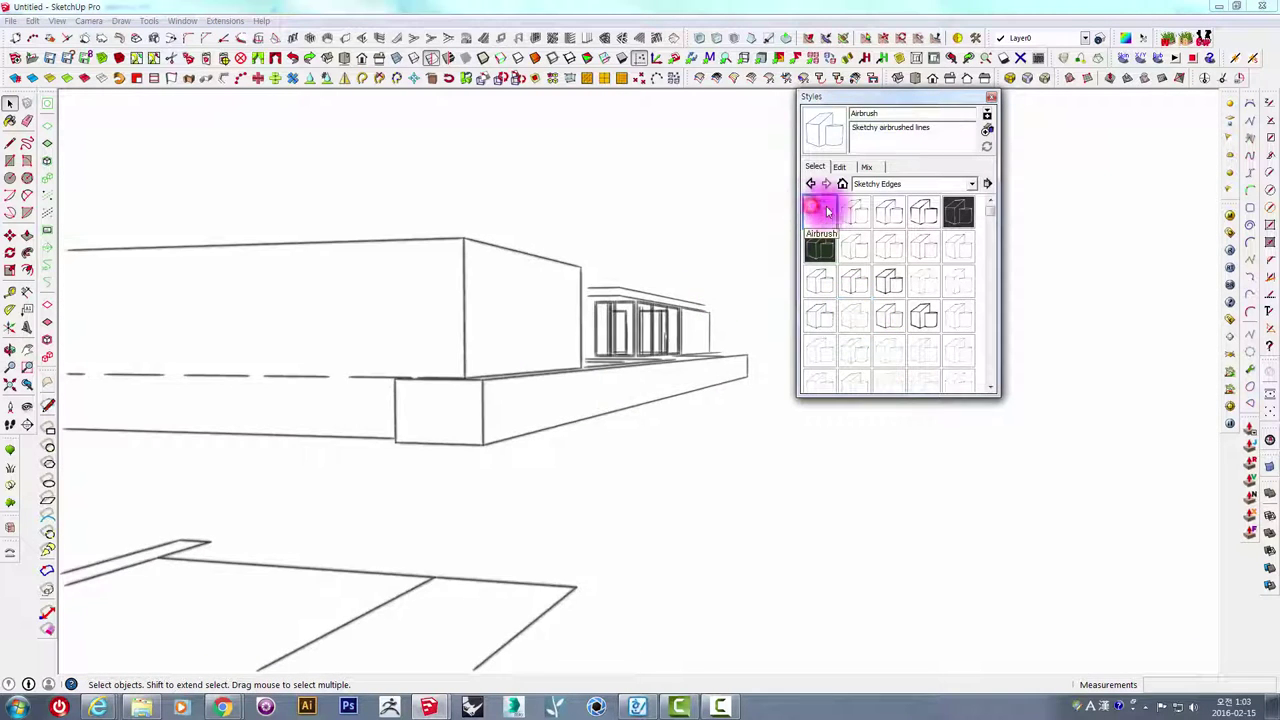
middle_click_drag(654, 291, 833, 252)
left_click(855, 212)
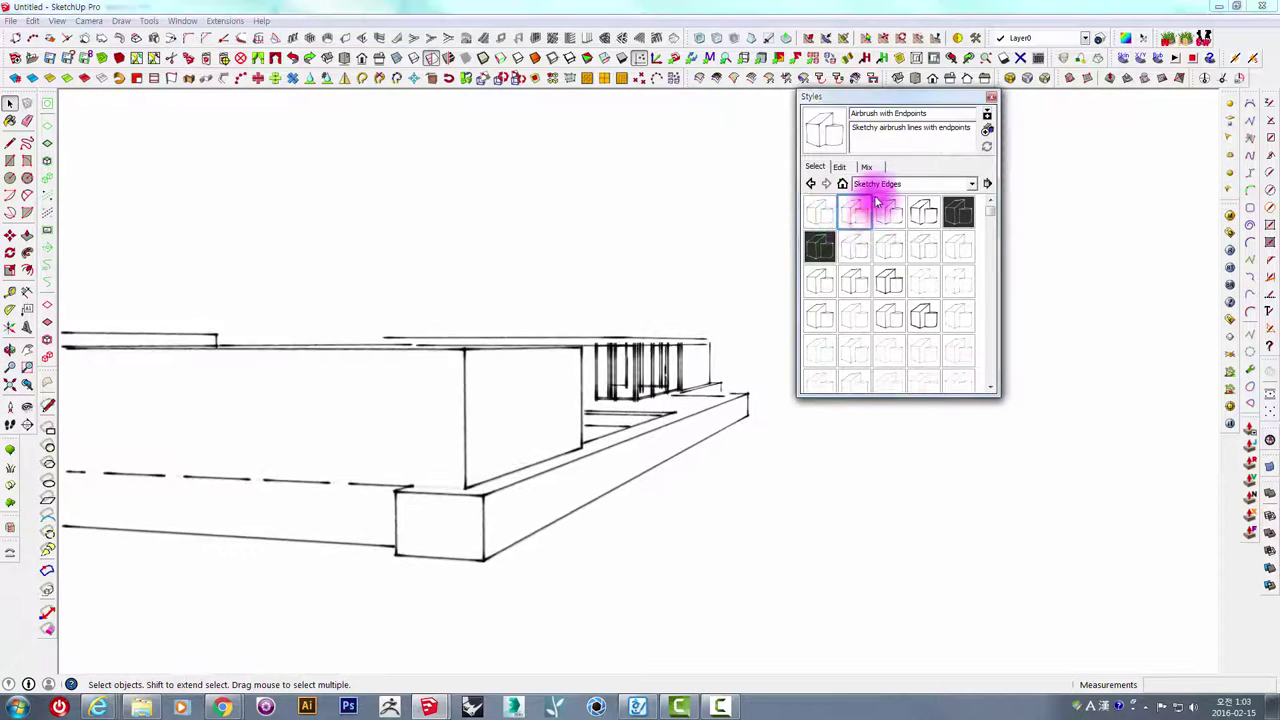
mouse_move(571, 371)
middle_mouse_down()
mouse_move(541, 425)
mouse_move(771, 229)
middle_mouse_up()
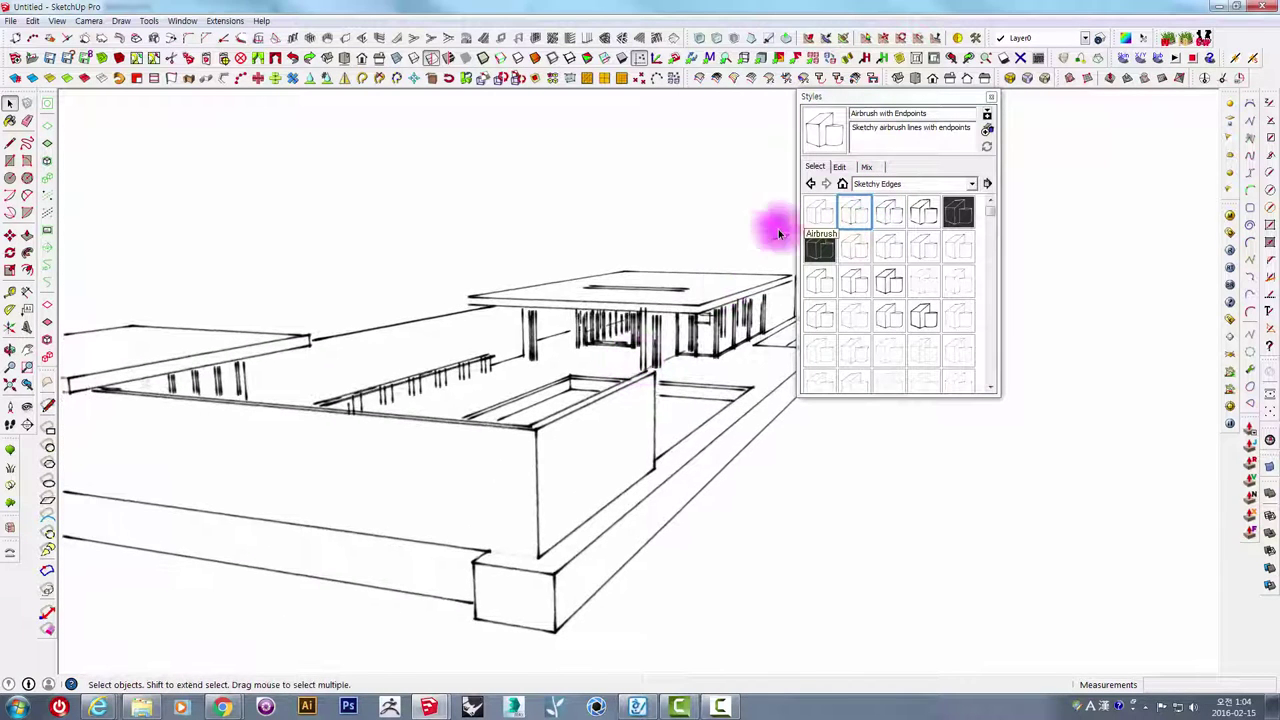
Toggle depth cue, profile and extension edges to compare, leaving profiles off.
left_click(842, 168)
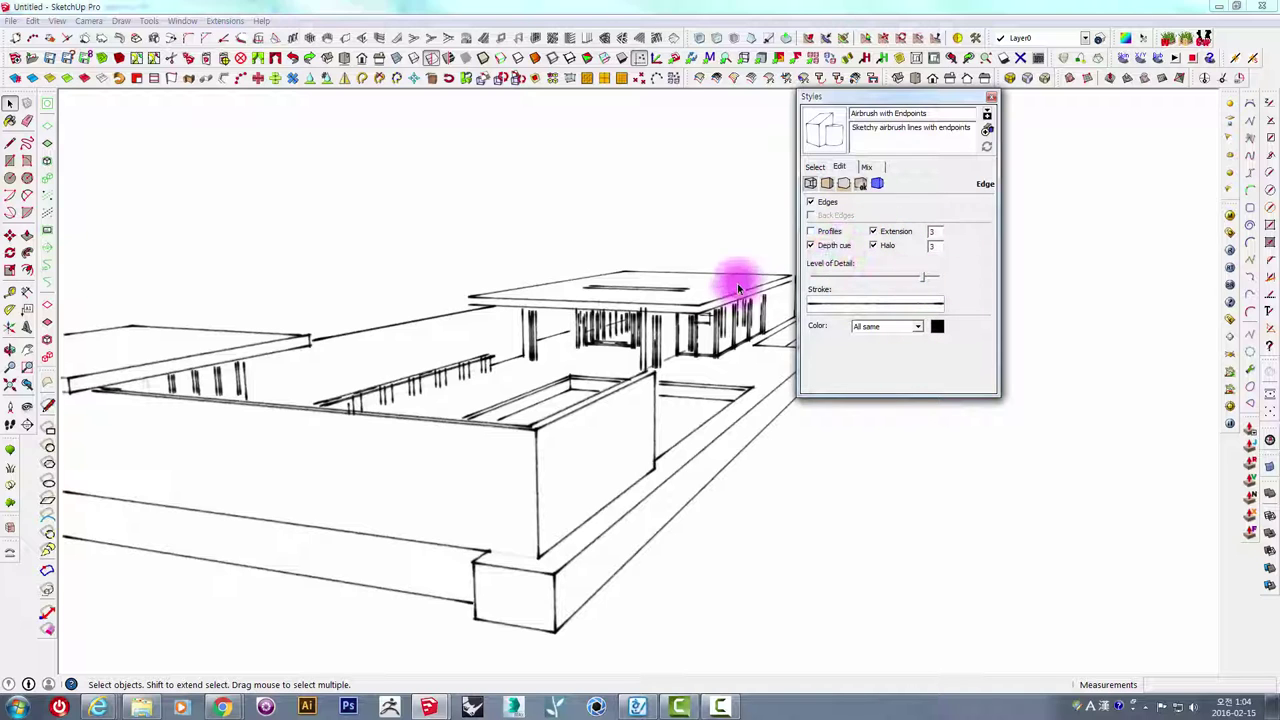
mouse_move(640, 470)
middle_mouse_down()
mouse_move(500, 509)
mouse_move(823, 349)
middle_mouse_up()
mouse_move(813, 245)
middle_mouse_down()
mouse_move(614, 286)
mouse_move(749, 263)
middle_mouse_up()
left_click(812, 246)
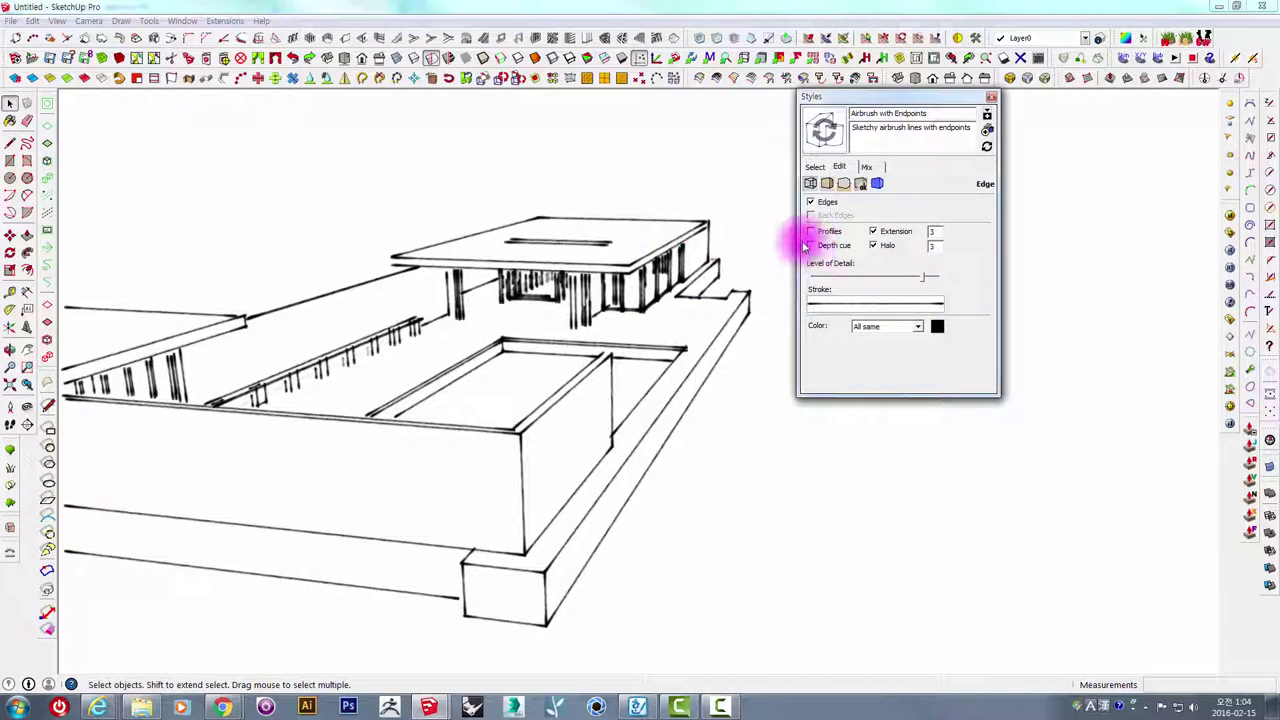
left_click(812, 246)
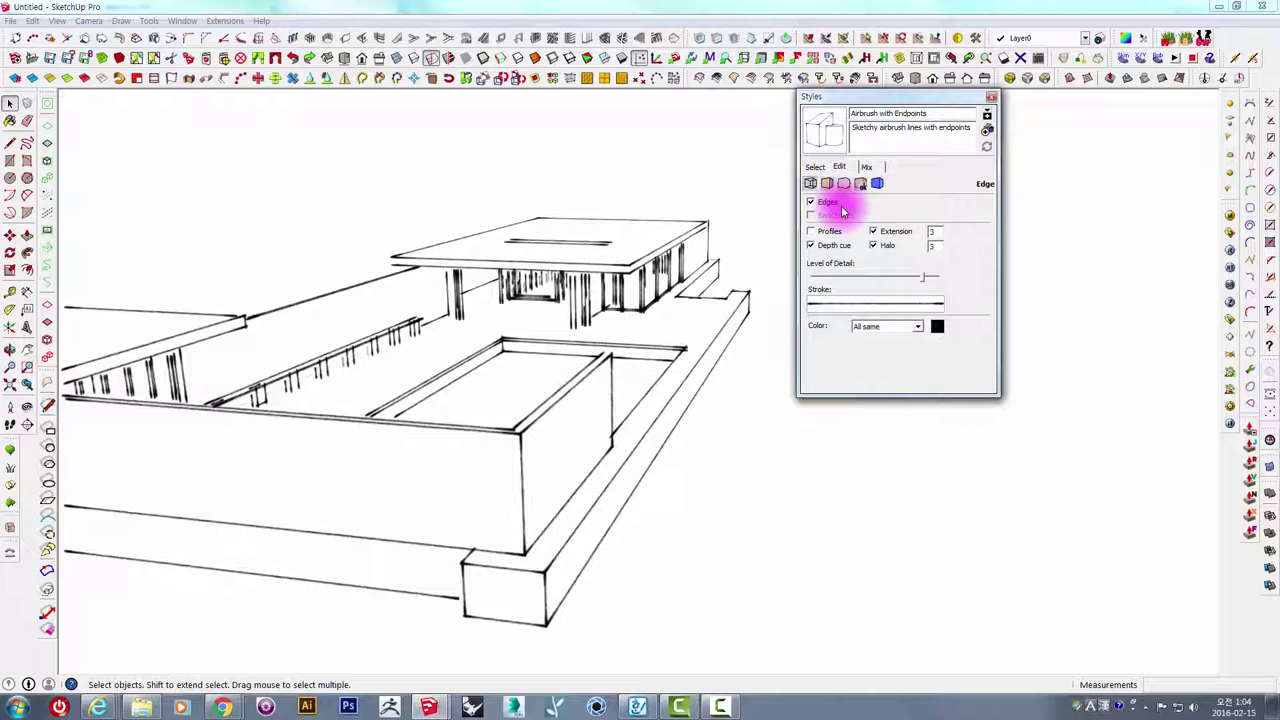
left_click(822, 235)
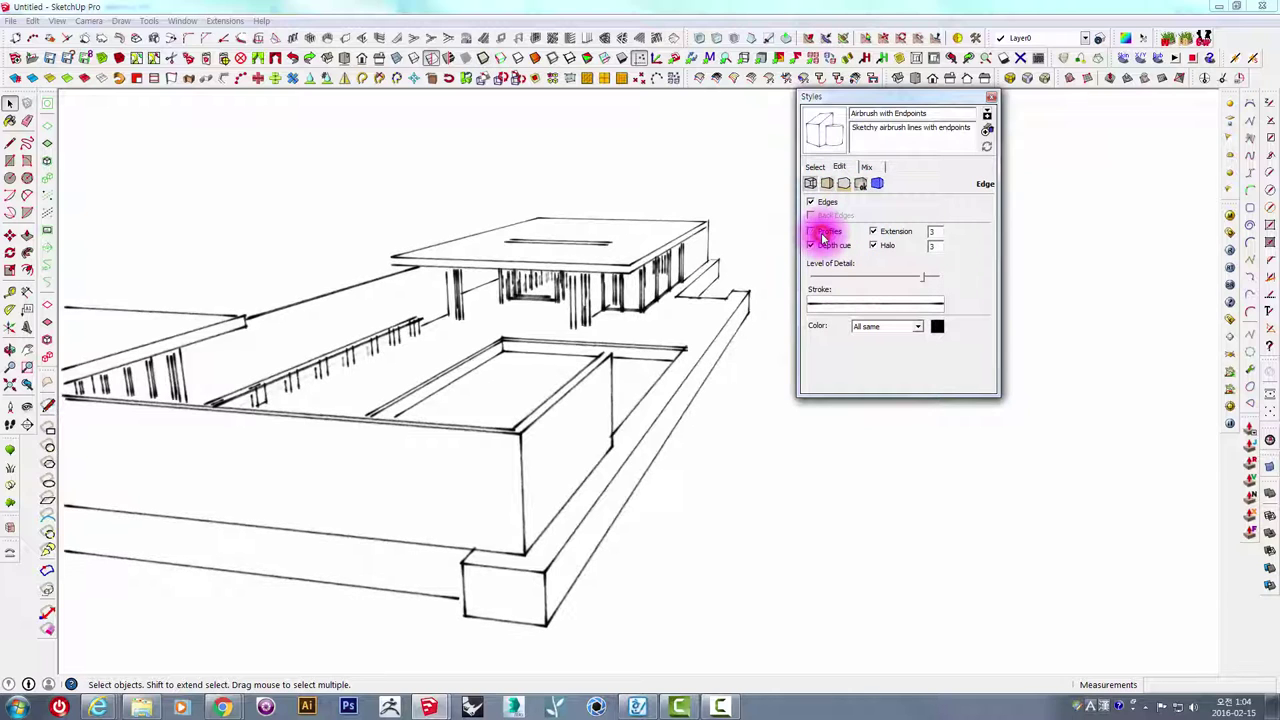
left_click(822, 235)
left_click(822, 235)
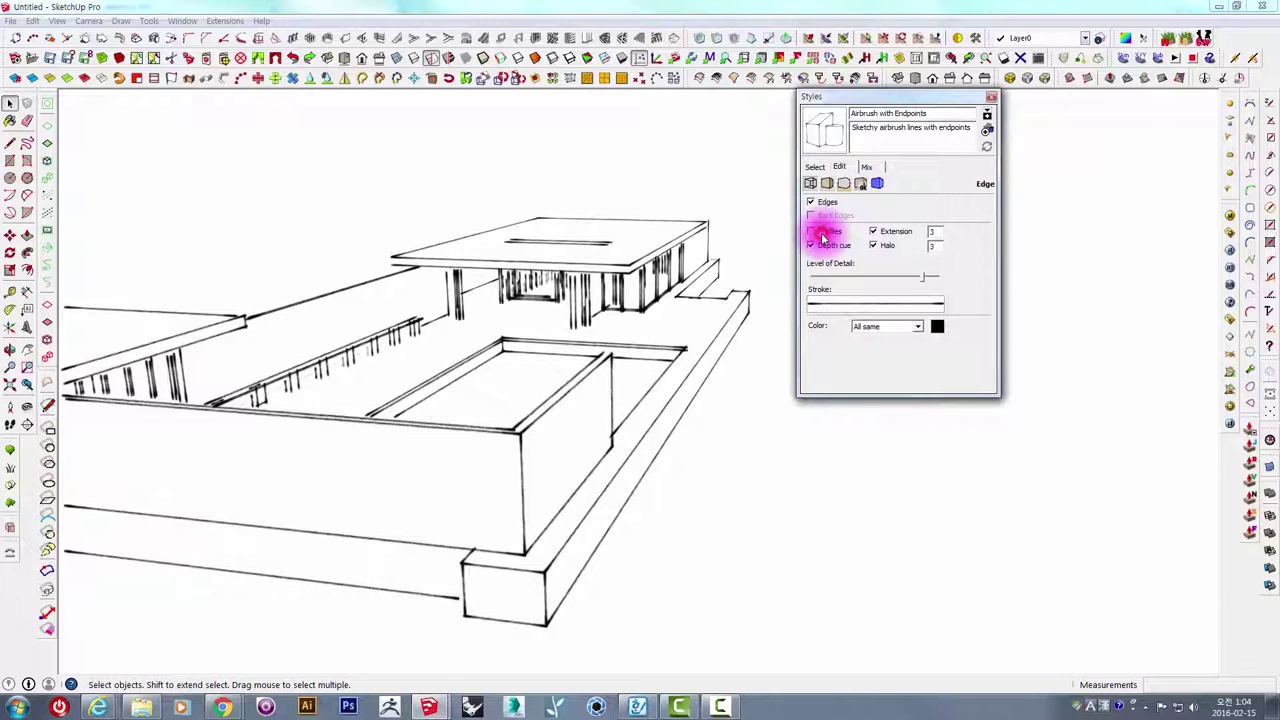
left_click(874, 231)
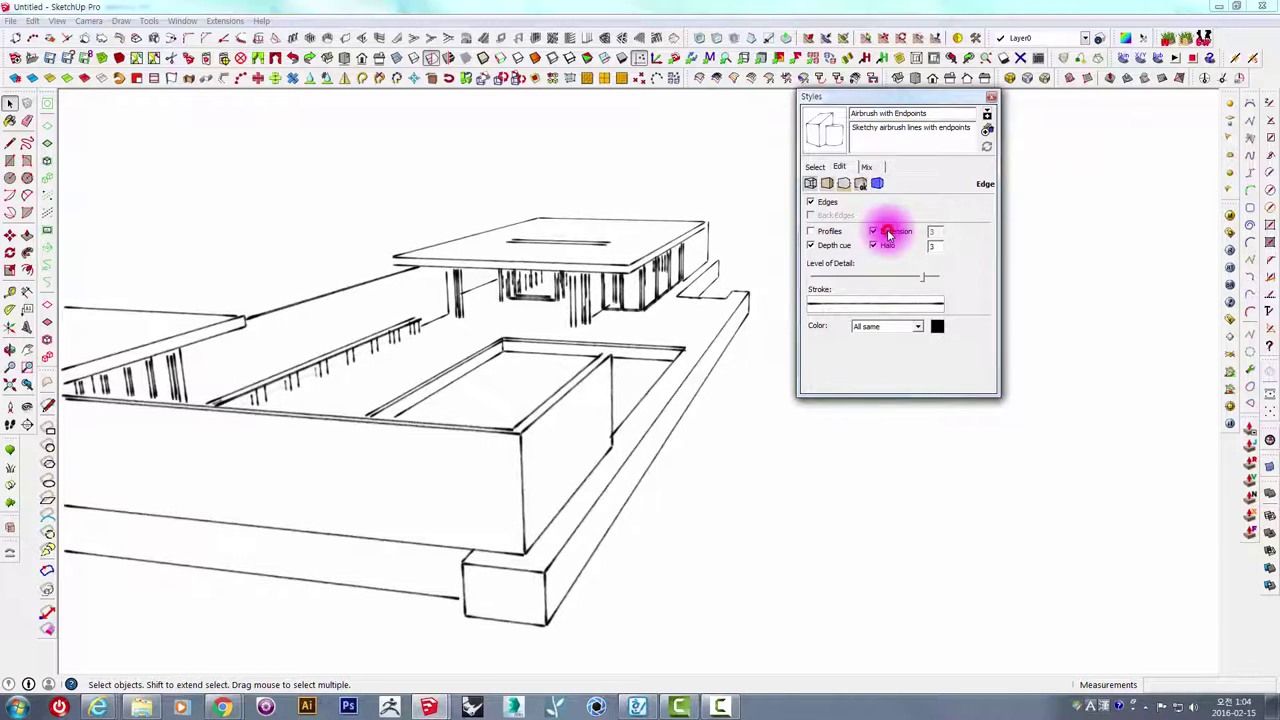
left_click(888, 233)
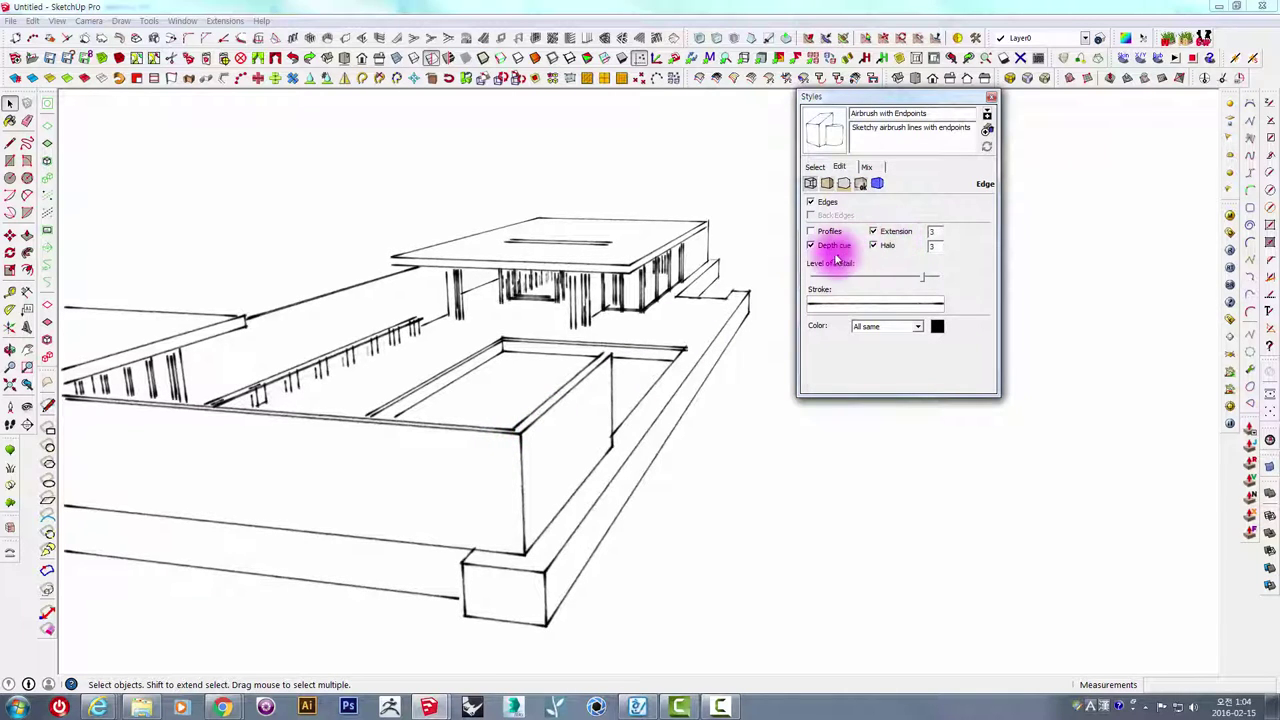
Toggle halo gaps around the edges on and off repeatedly to compare.
left_click(873, 246)
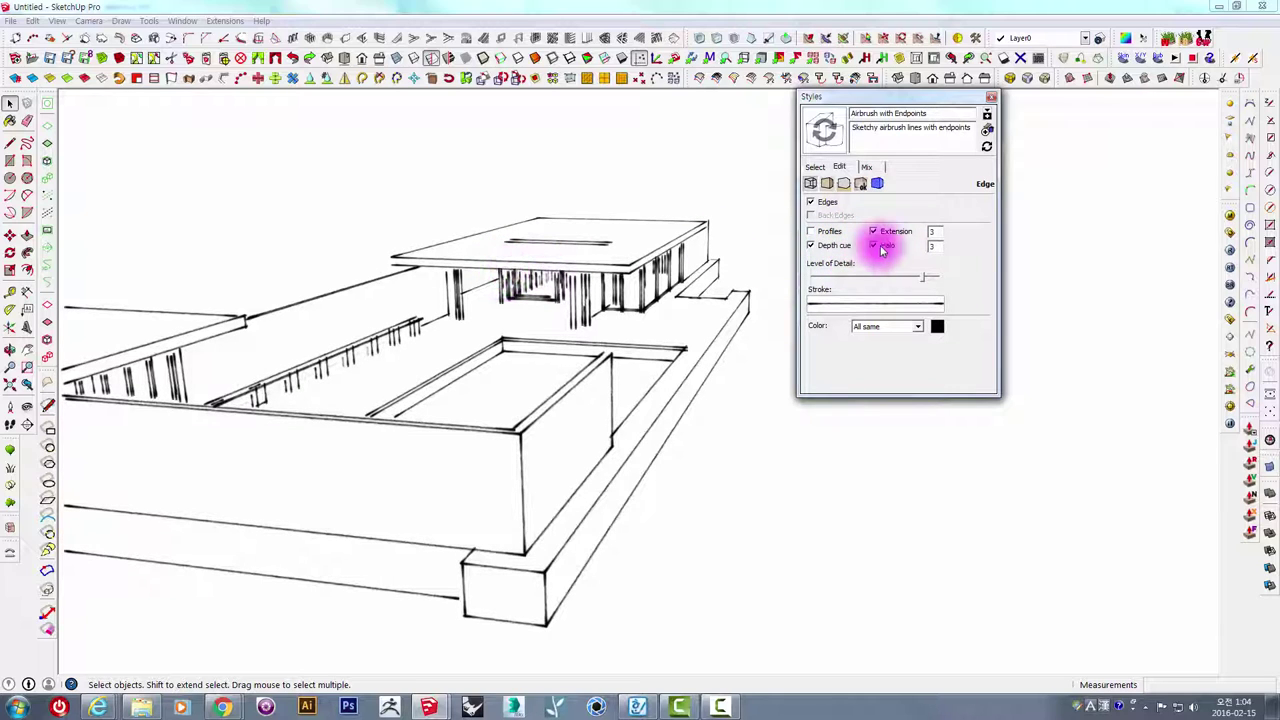
left_click(877, 247)
left_click(878, 247)
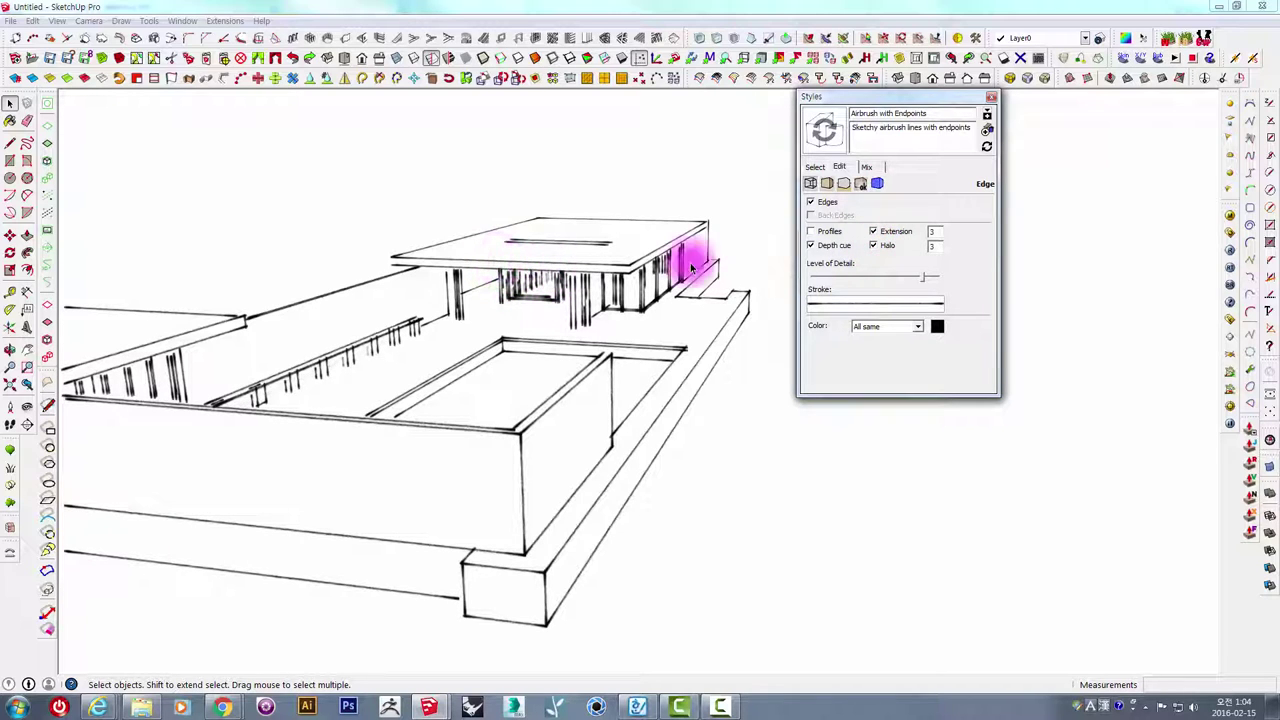
left_click(876, 246)
left_click(884, 247)
left_click(884, 247)
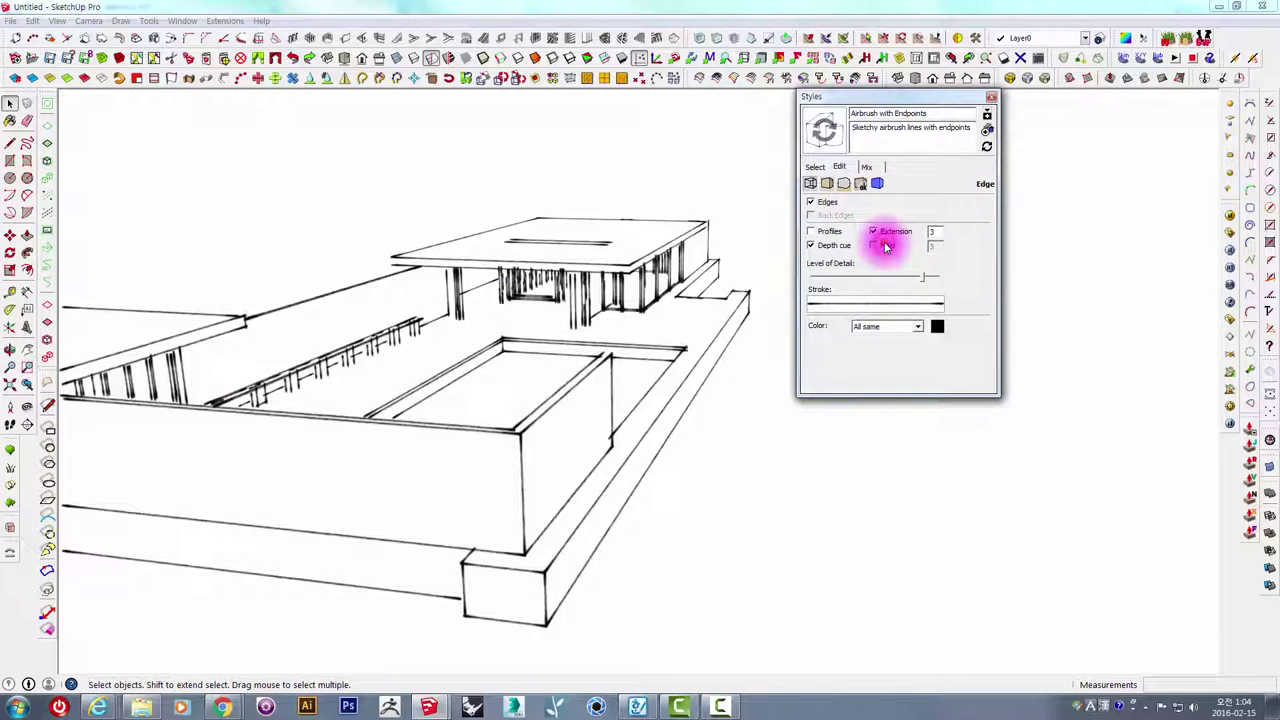
left_click(884, 247)
left_click(884, 247)
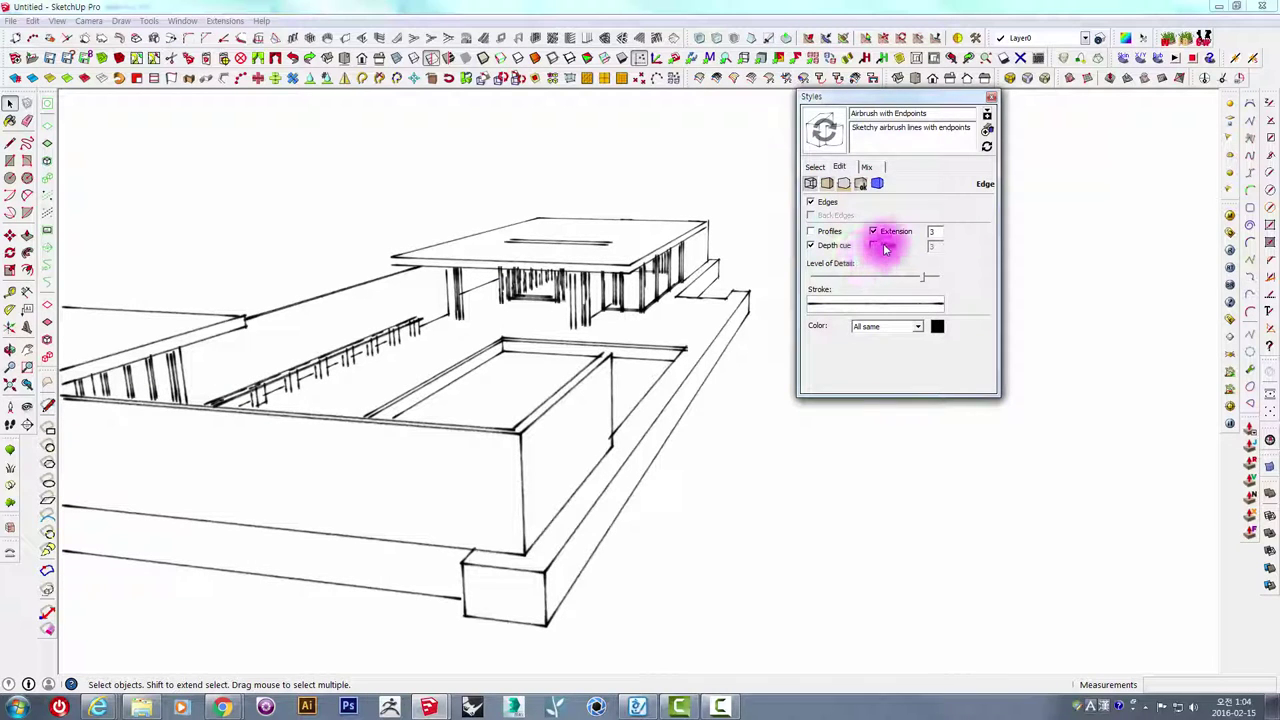
left_click(877, 248)
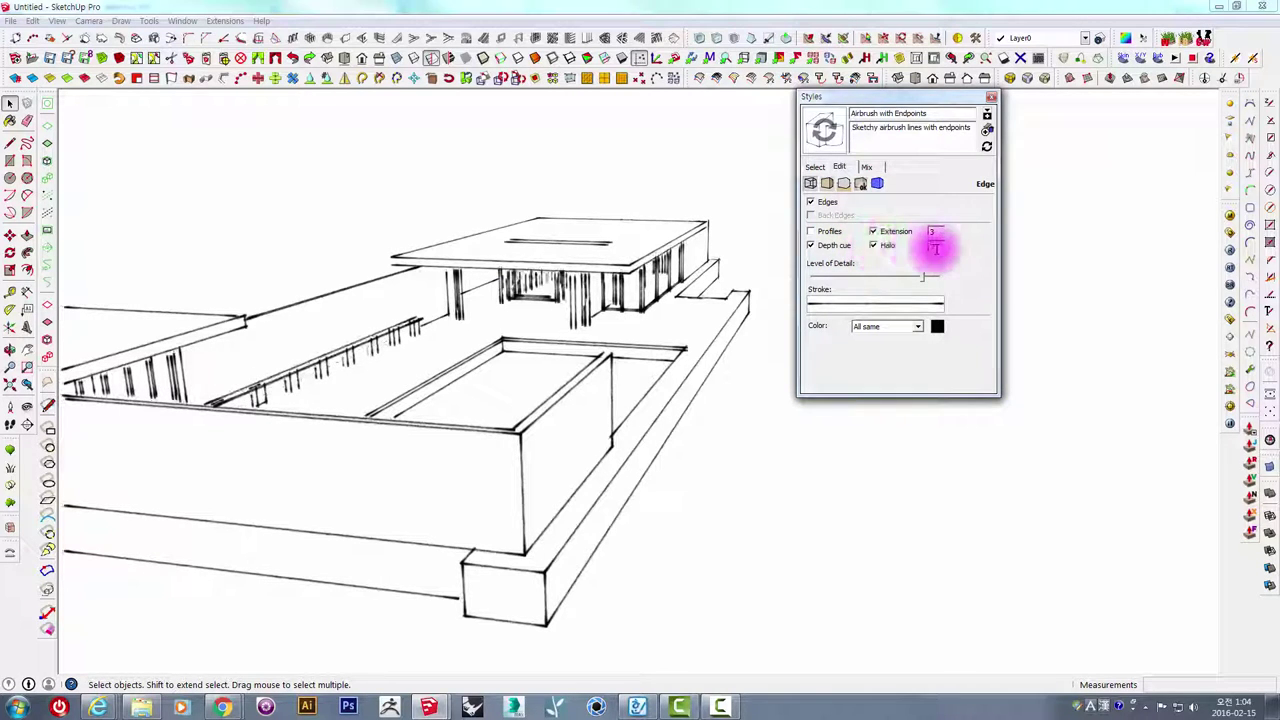
left_click(876, 245)
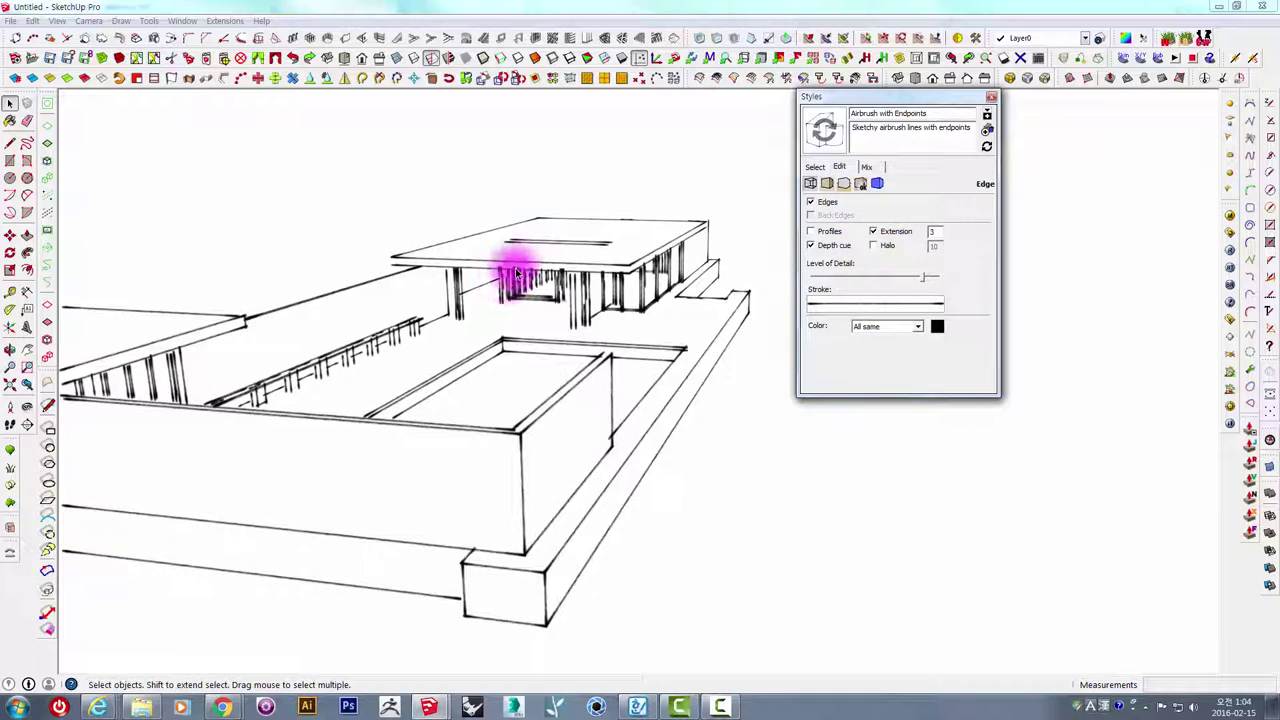
Turn Halo on at 3 and raise the edge Level of Detail.
left_click(873, 246)
left_click(935, 246)
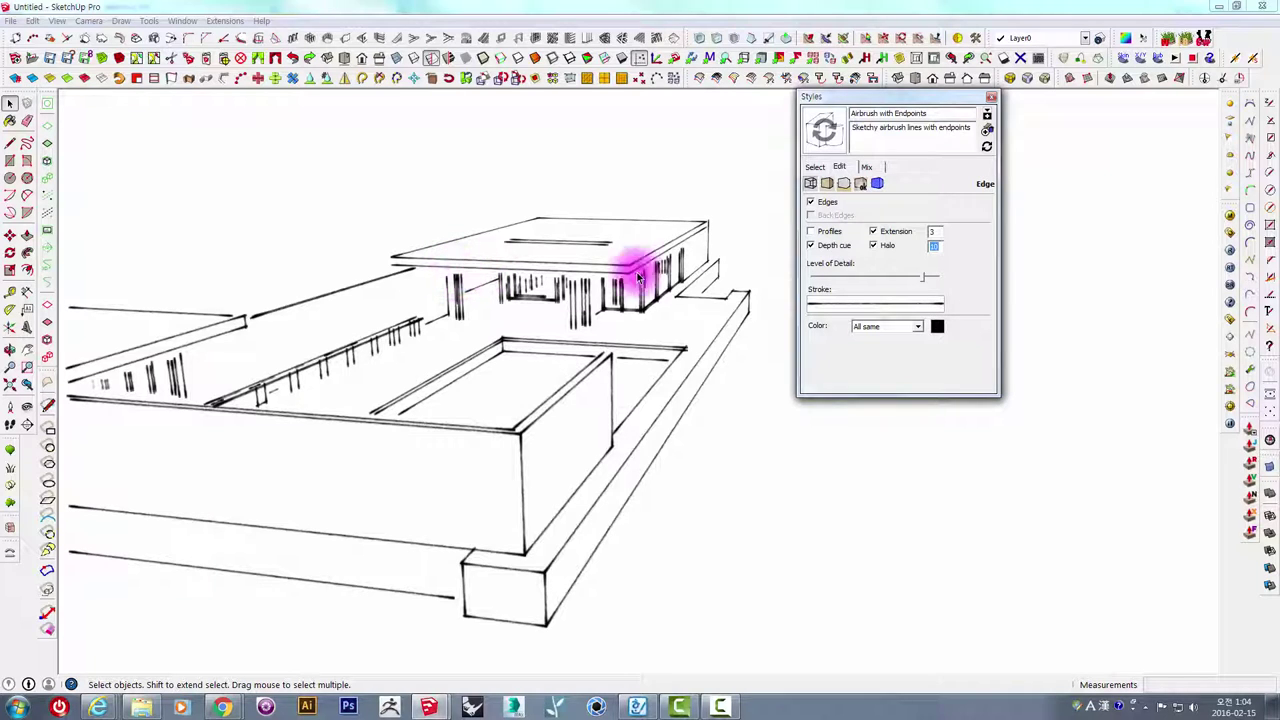
left_click(889, 247)
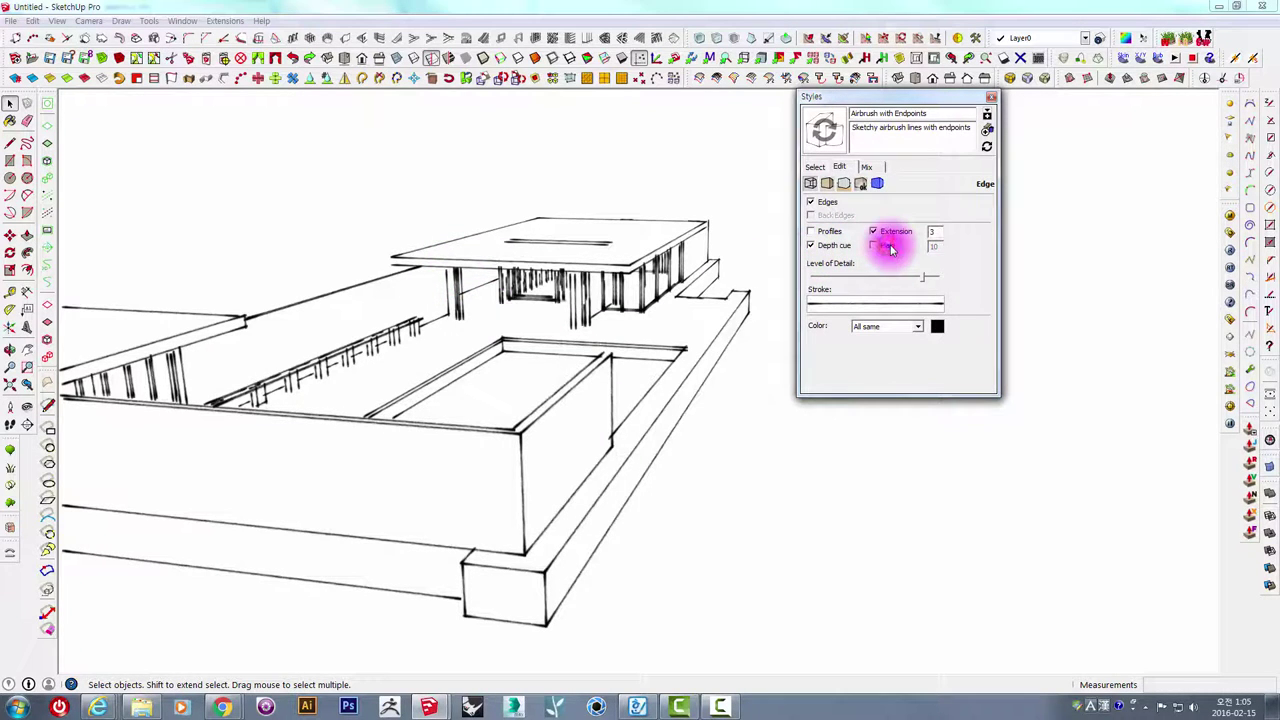
left_click(884, 248)
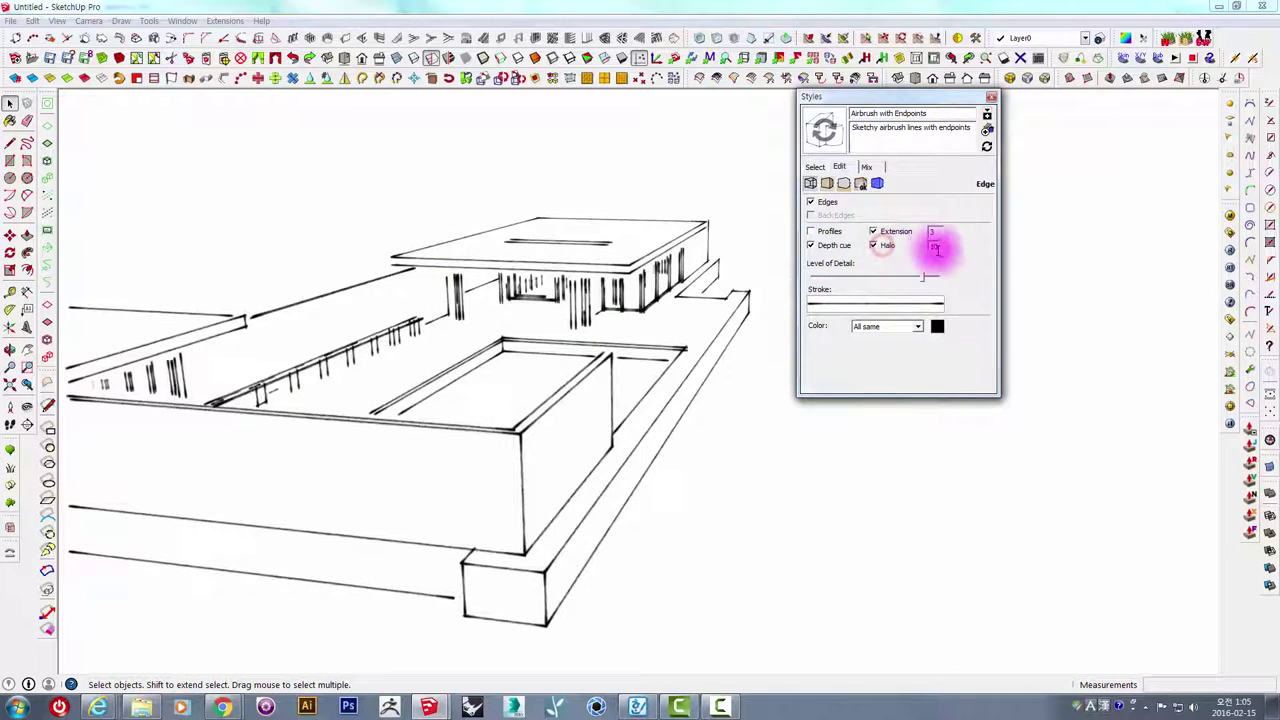
type("3")
key("Return")
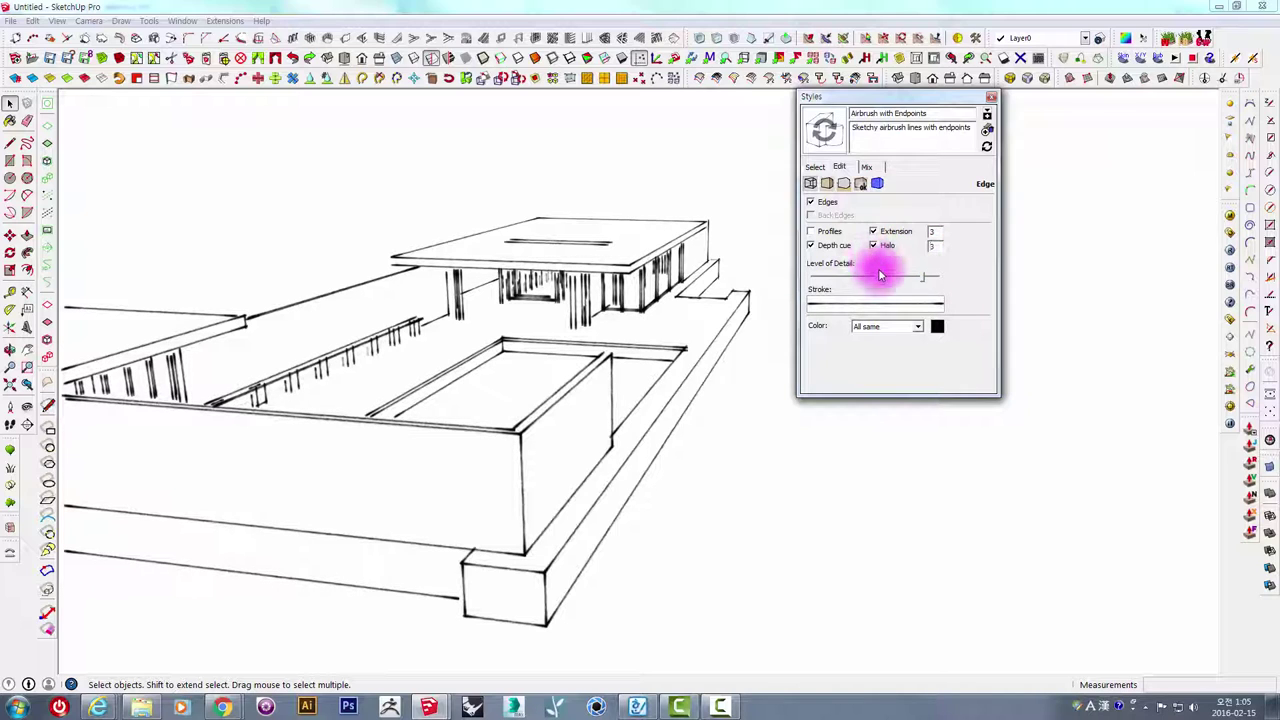
mouse_move(880, 275)
left_mouse_down()
mouse_move(917, 277)
mouse_move(666, 277)
mouse_move(910, 283)
left_mouse_up()
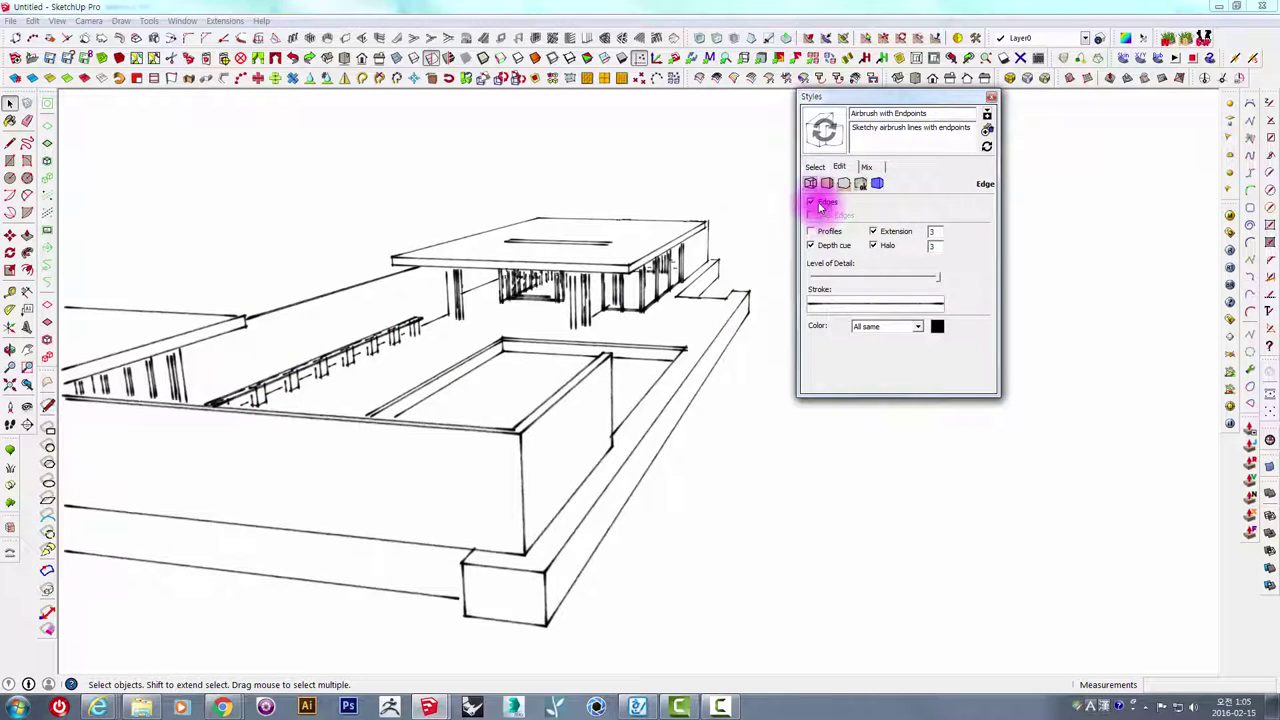
Reapply the In Model Architectural Design Style and open its edge settings, with Extension off.
left_click(817, 166)
left_click(900, 185)
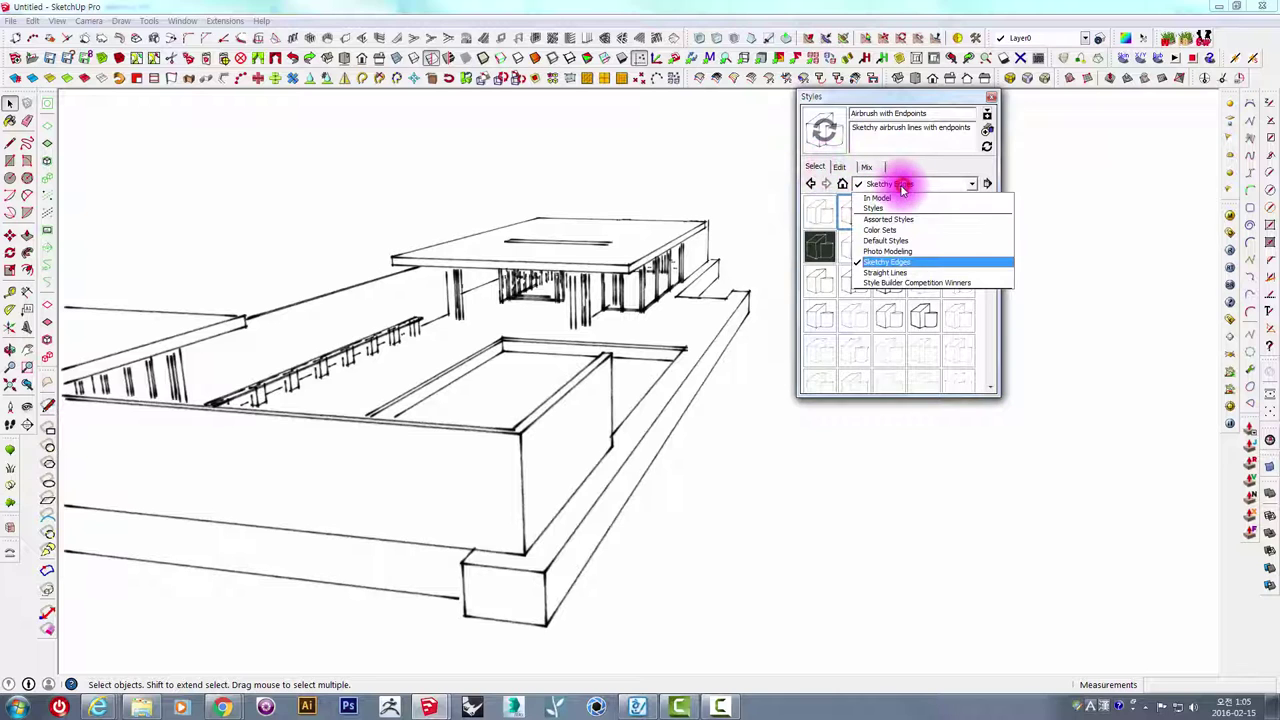
left_click(878, 197)
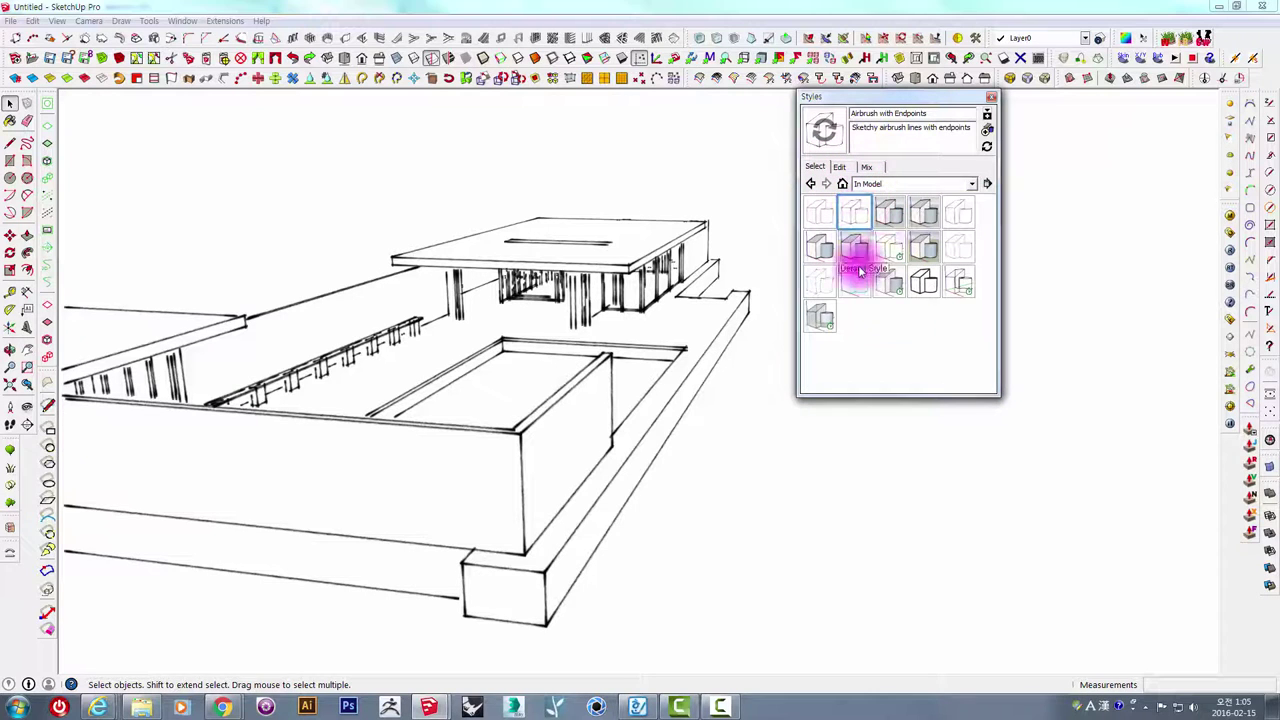
left_click(896, 212)
mouse_move(549, 371)
middle_mouse_down()
mouse_move(509, 409)
mouse_move(623, 354)
middle_mouse_up()
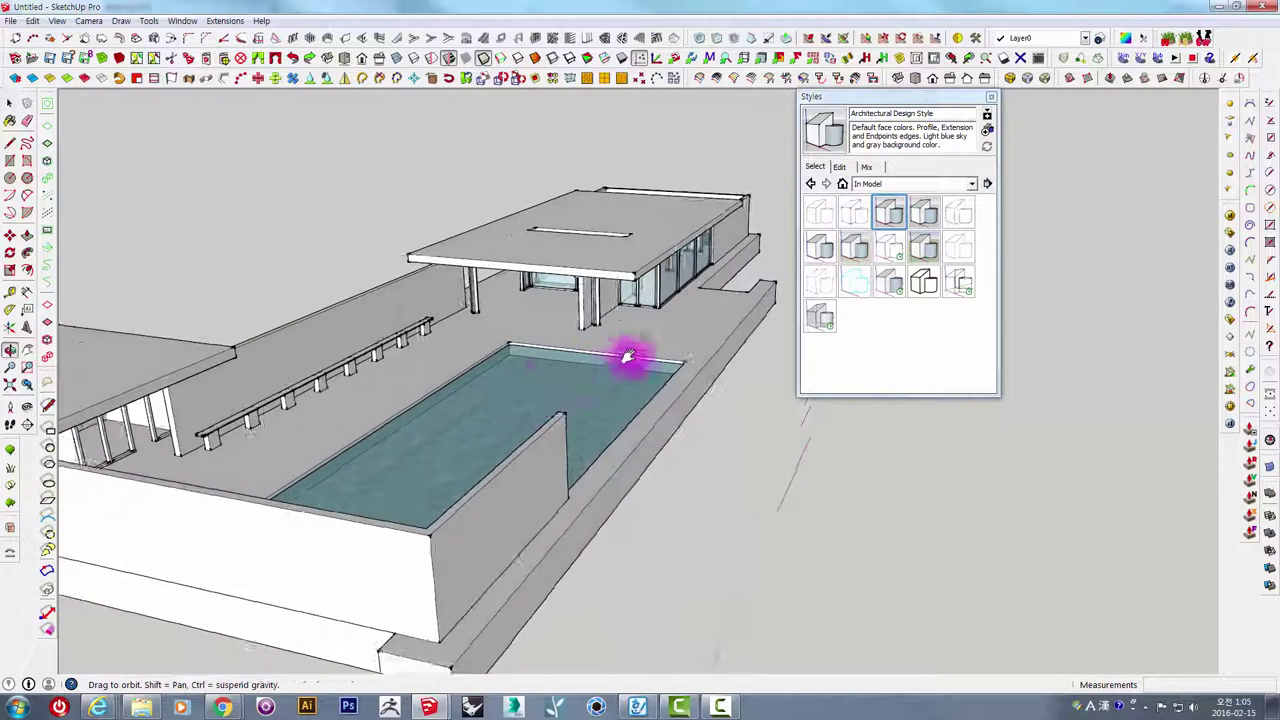
left_click(839, 167)
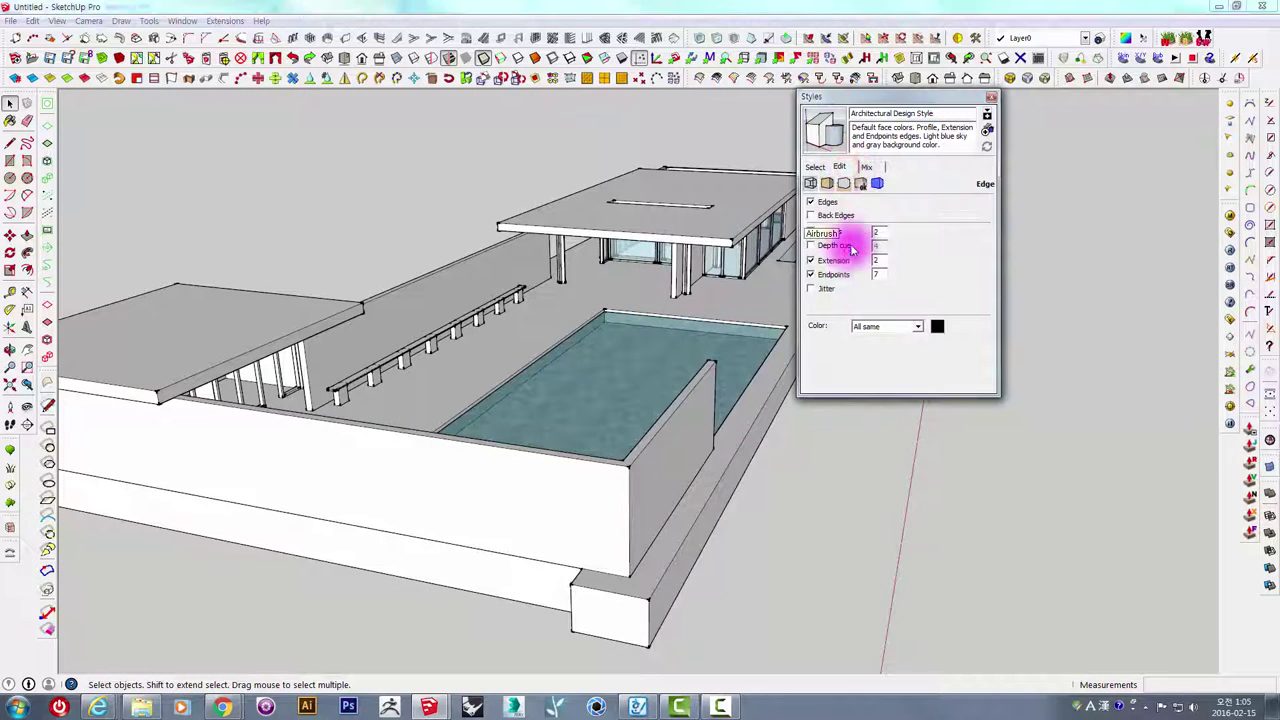
left_click(929, 276)
left_click_drag(891, 105, 964, 116)
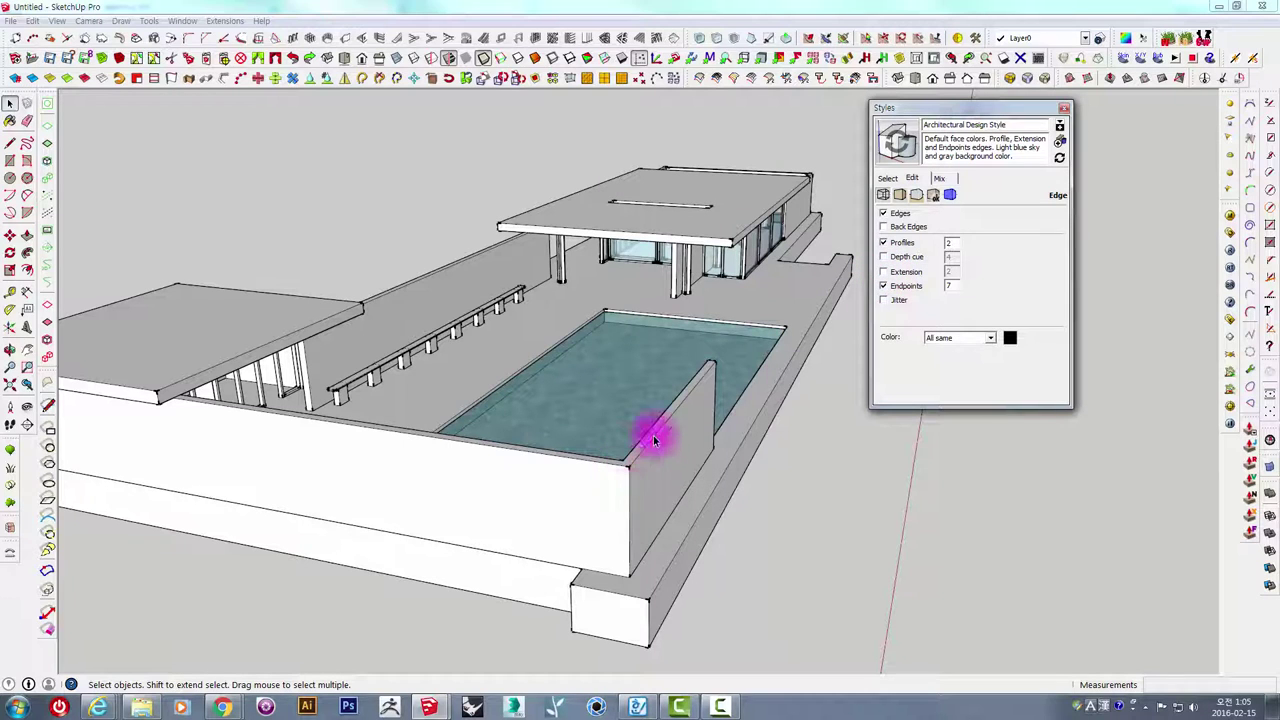
Turn Extension back on at 12 and set Endpoints to 14, orbiting to check the result.
left_click(904, 274)
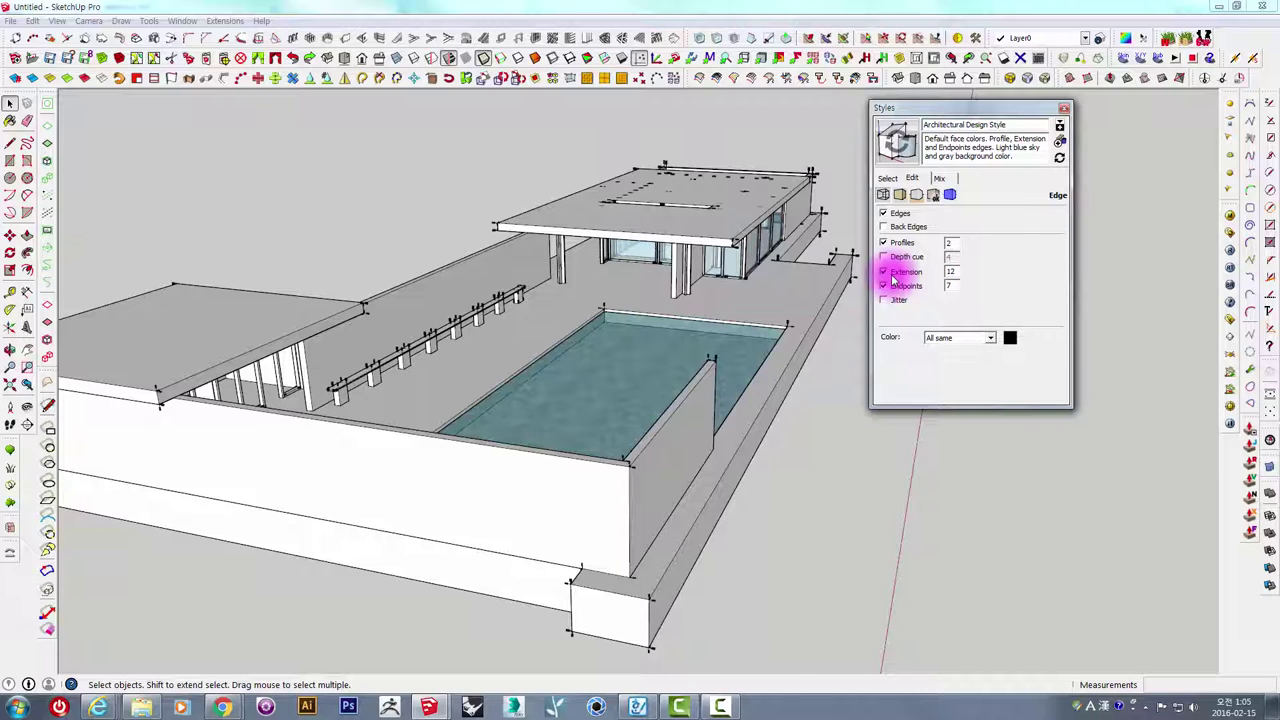
middle_click_drag(443, 371, 534, 474)
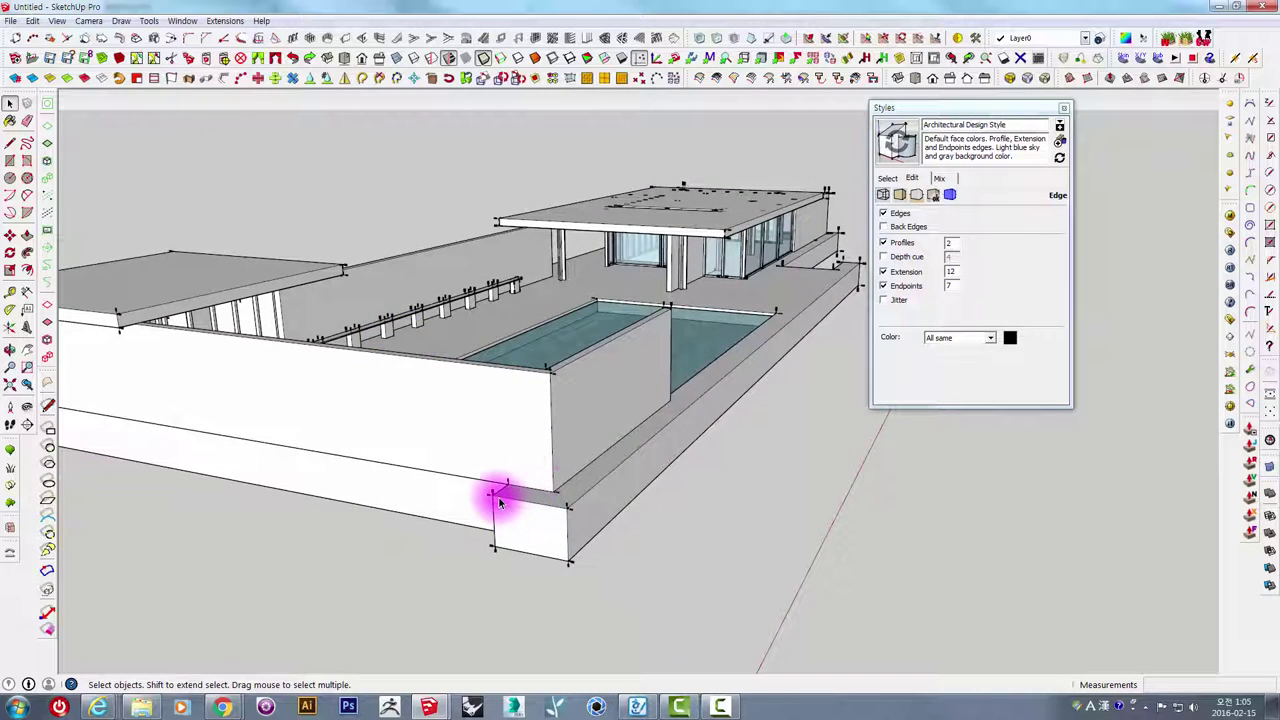
scroll(500, 502, "up", 1)
scroll(492, 503, "up", 2)
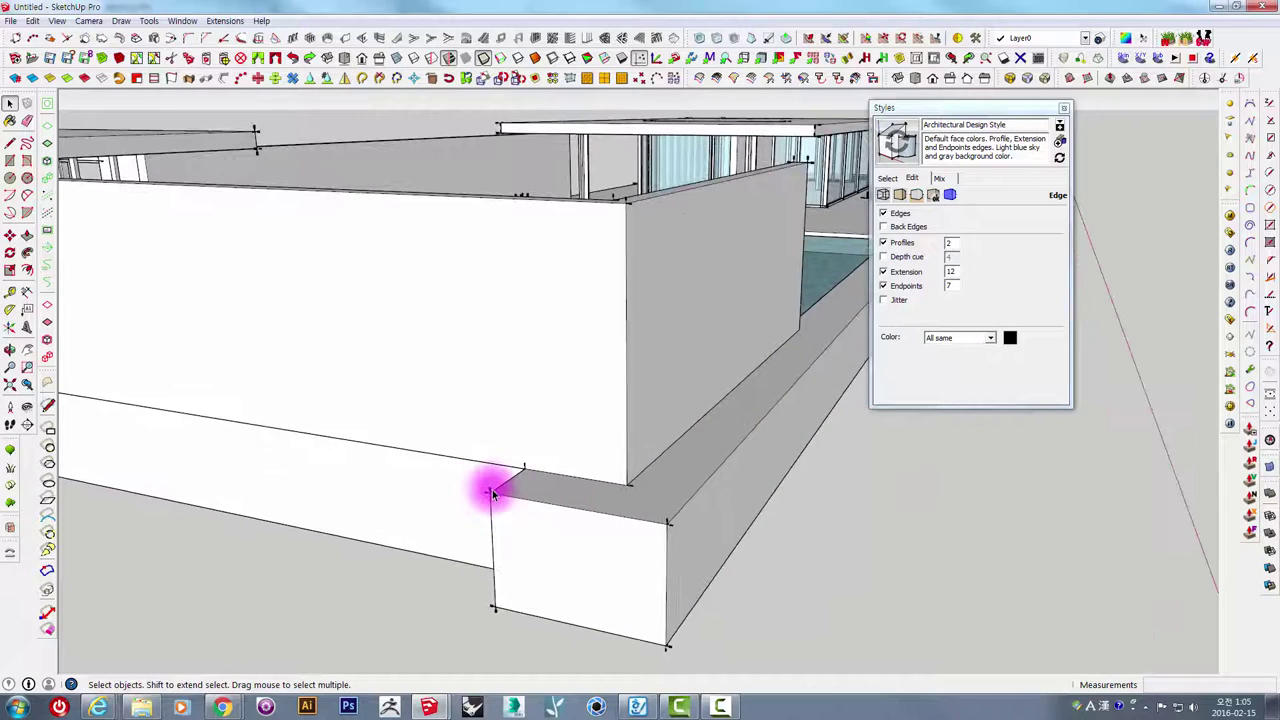
scroll(492, 500, "down", 1)
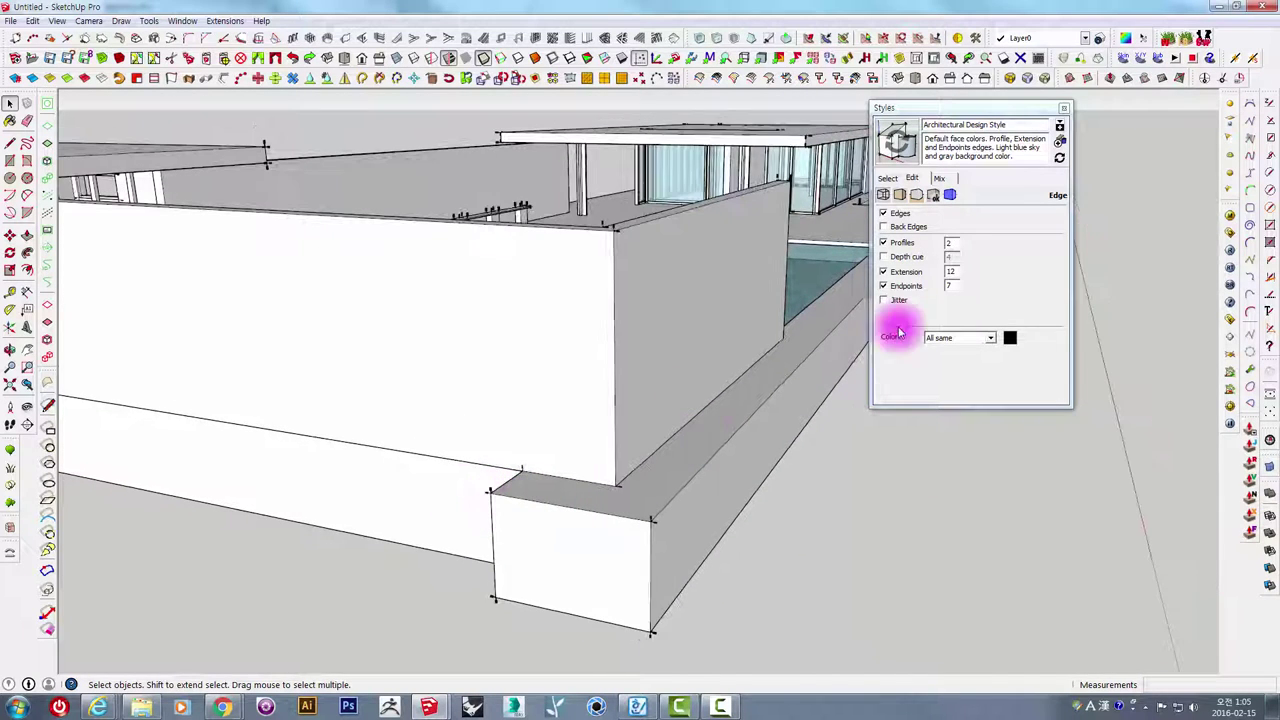
left_click(951, 285)
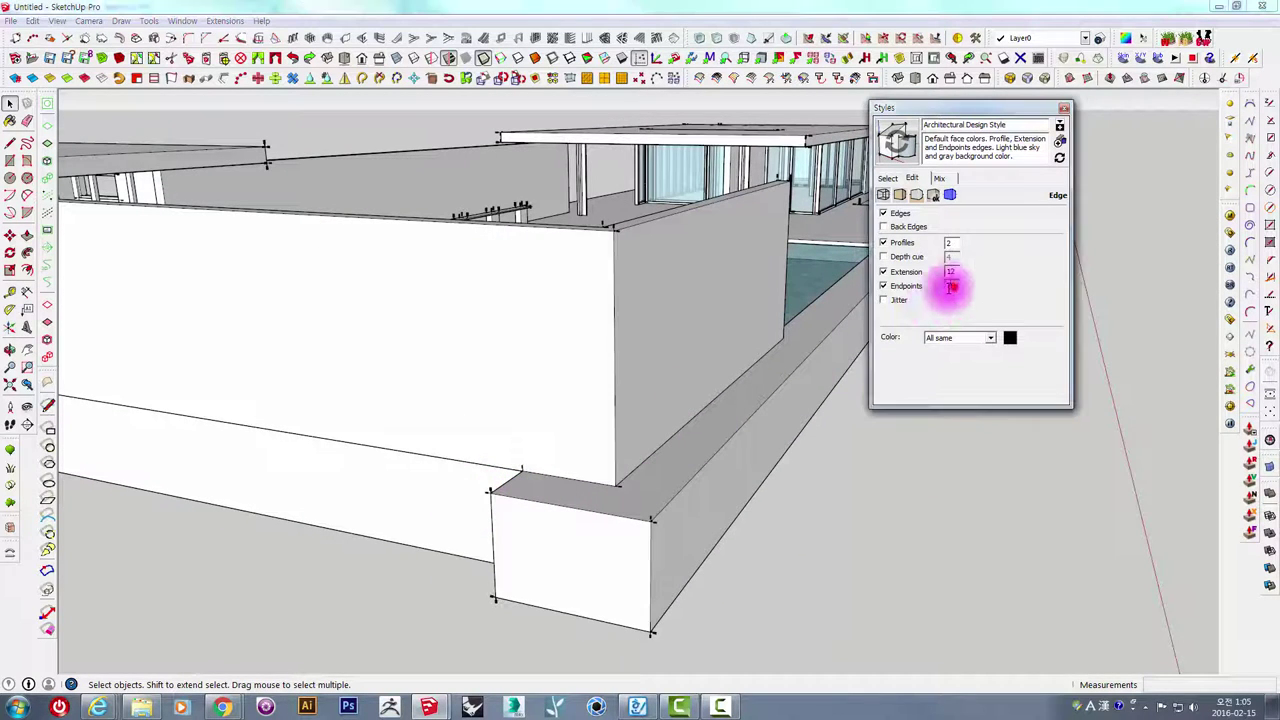
left_click(893, 290)
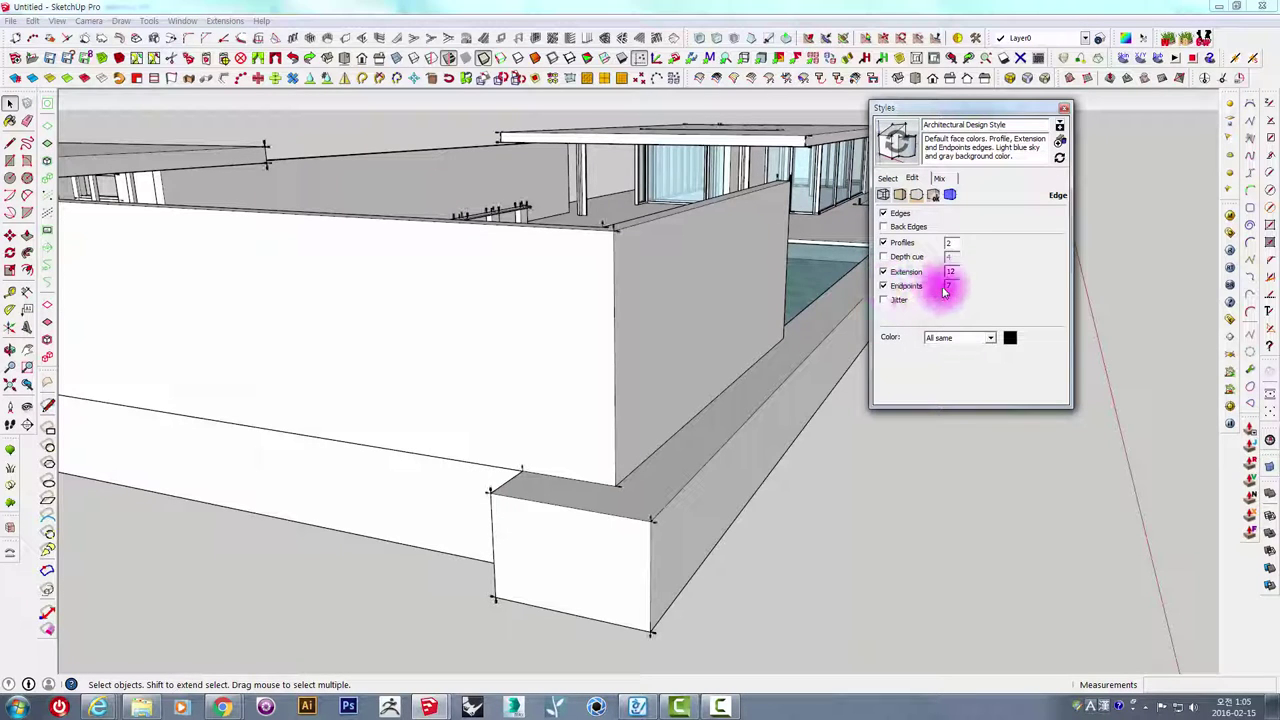
left_click(951, 285)
type("14")
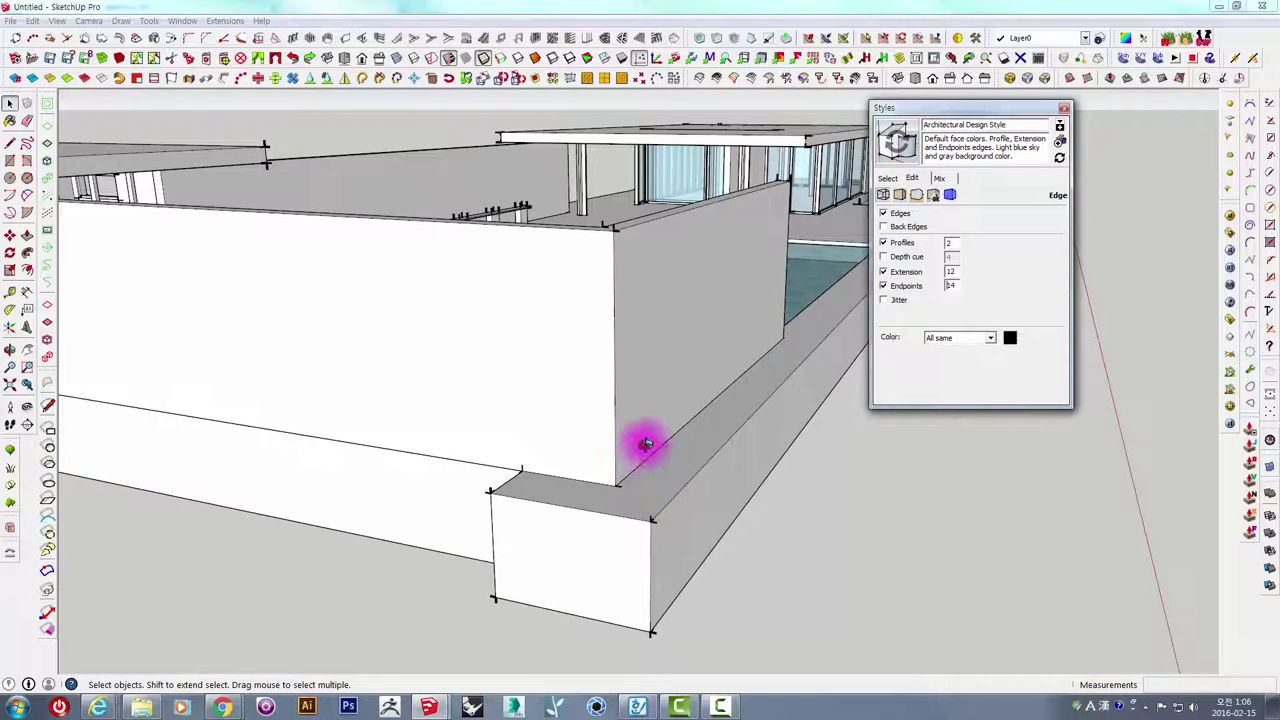
scroll(645, 444, "down", 3)
mouse_move(694, 414)
middle_mouse_down()
mouse_move(694, 434)
mouse_move(608, 534)
mouse_move(514, 513)
mouse_move(689, 509)
mouse_move(529, 357)
mouse_move(534, 337)
mouse_move(563, 432)
mouse_move(486, 383)
mouse_move(586, 306)
mouse_move(648, 334)
mouse_move(574, 434)
mouse_move(614, 351)
mouse_move(586, 434)
mouse_move(529, 527)
middle_mouse_up()
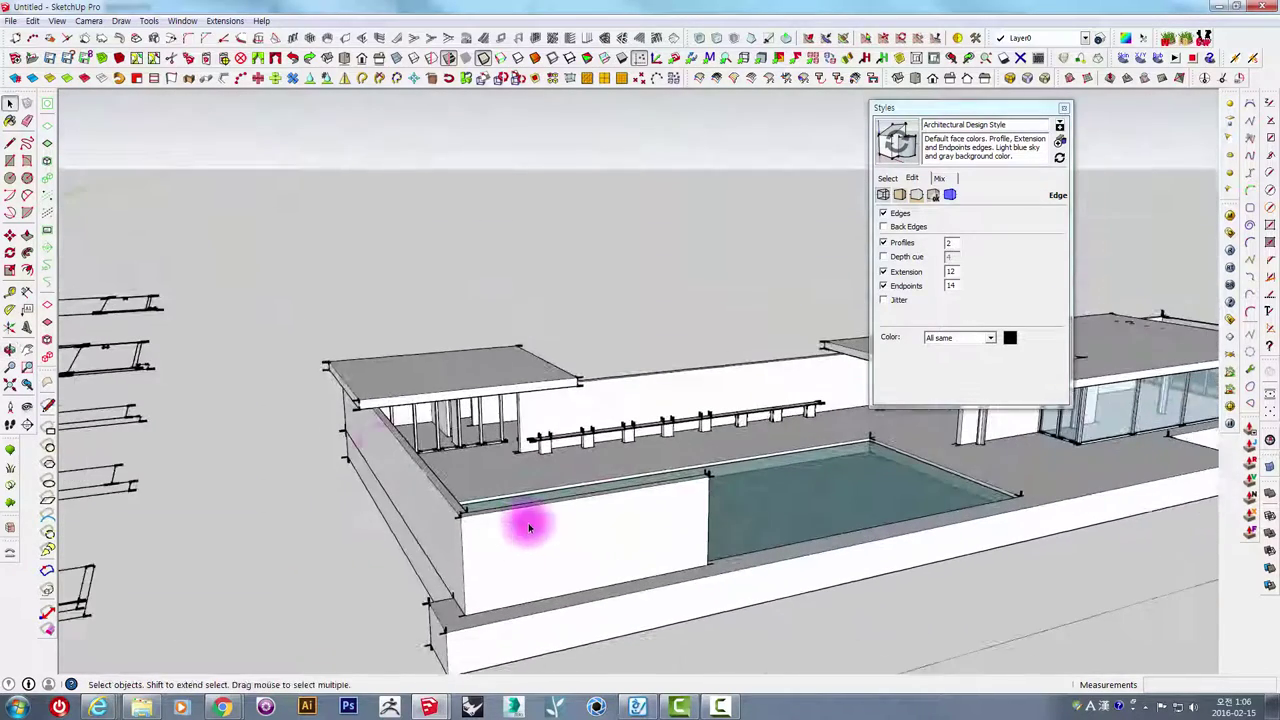
mouse_move(429, 357)
middle_mouse_down()
mouse_move(729, 429)
mouse_move(785, 408)
mouse_move(503, 489)
mouse_move(723, 386)
mouse_move(871, 234)
middle_mouse_up()
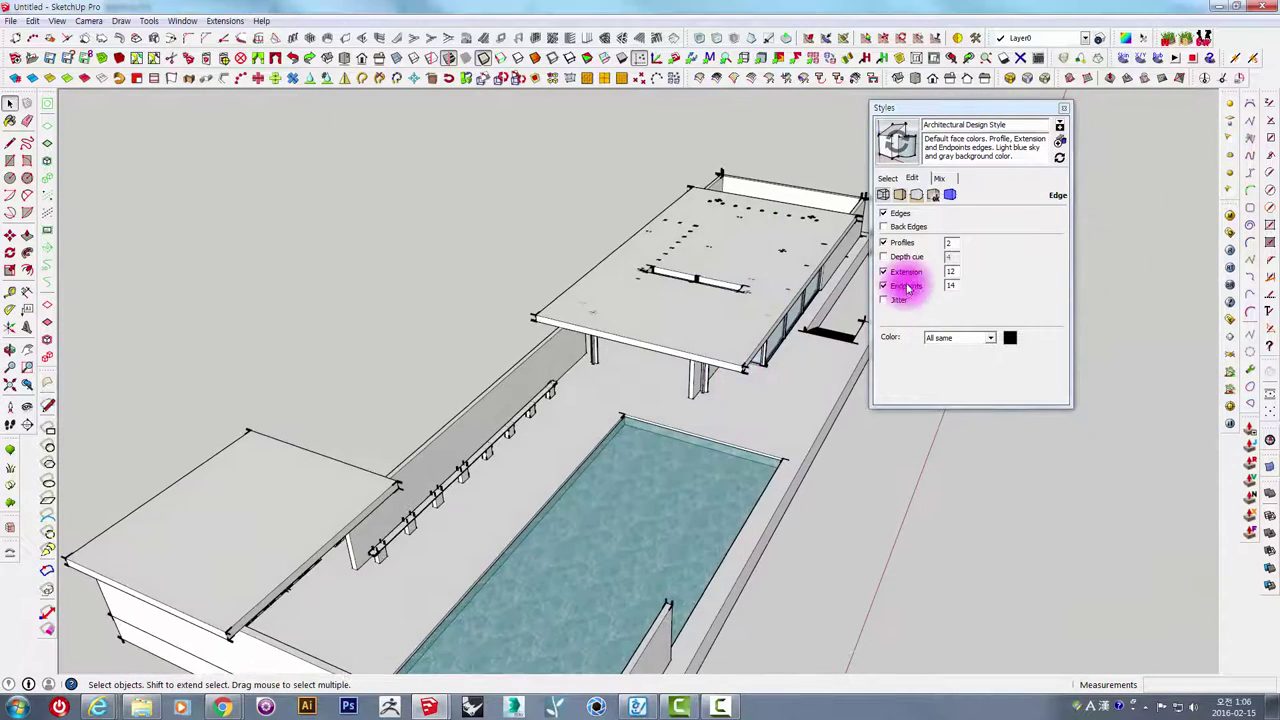
Scroll through the Edge settings and select the Profiles thickness value of 2.
scroll(720, 200, "up", 1)
scroll(694, 297, "up", 1)
scroll(680, 270, "down", 1)
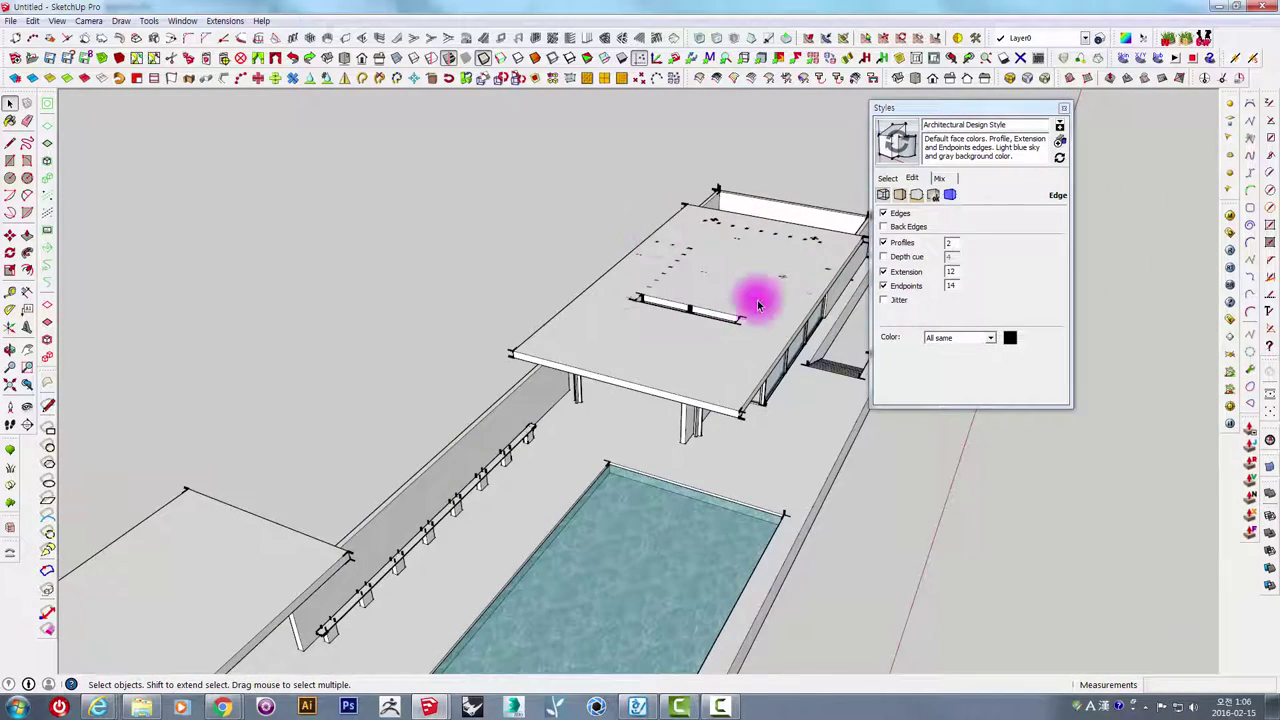
scroll(752, 305, "down", 2)
scroll(745, 306, "down", 2)
scroll(749, 302, "down", 2)
scroll(744, 318, "down", 1)
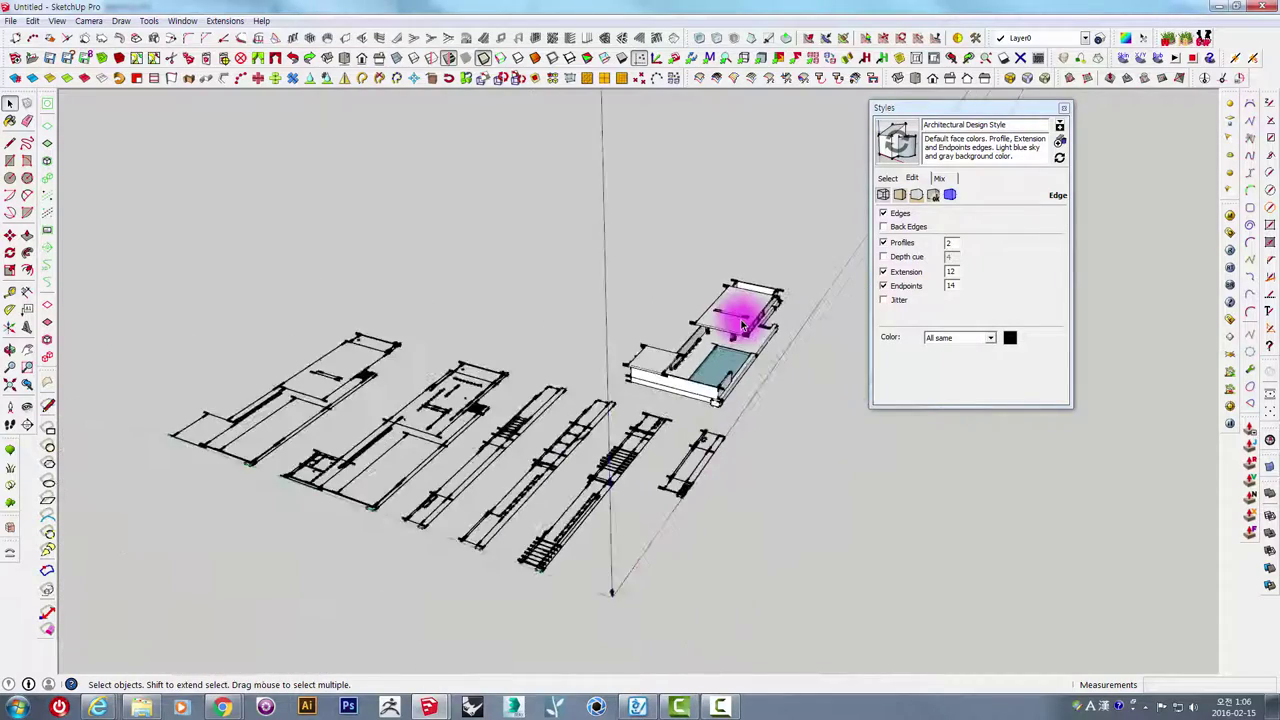
scroll(742, 325, "down", 1)
scroll(742, 325, "down", 1)
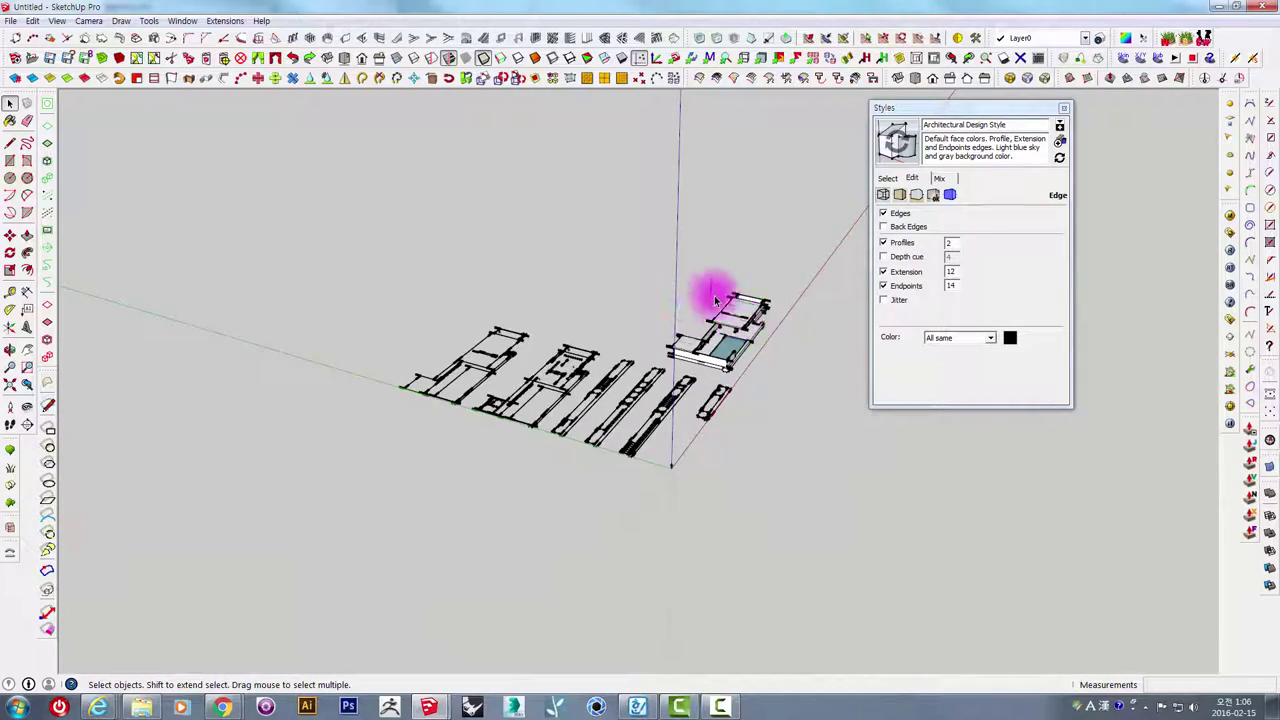
scroll(737, 320, "up", 2)
scroll(737, 320, "up", 2)
scroll(737, 320, "up", 2)
scroll(734, 306, "down", 2)
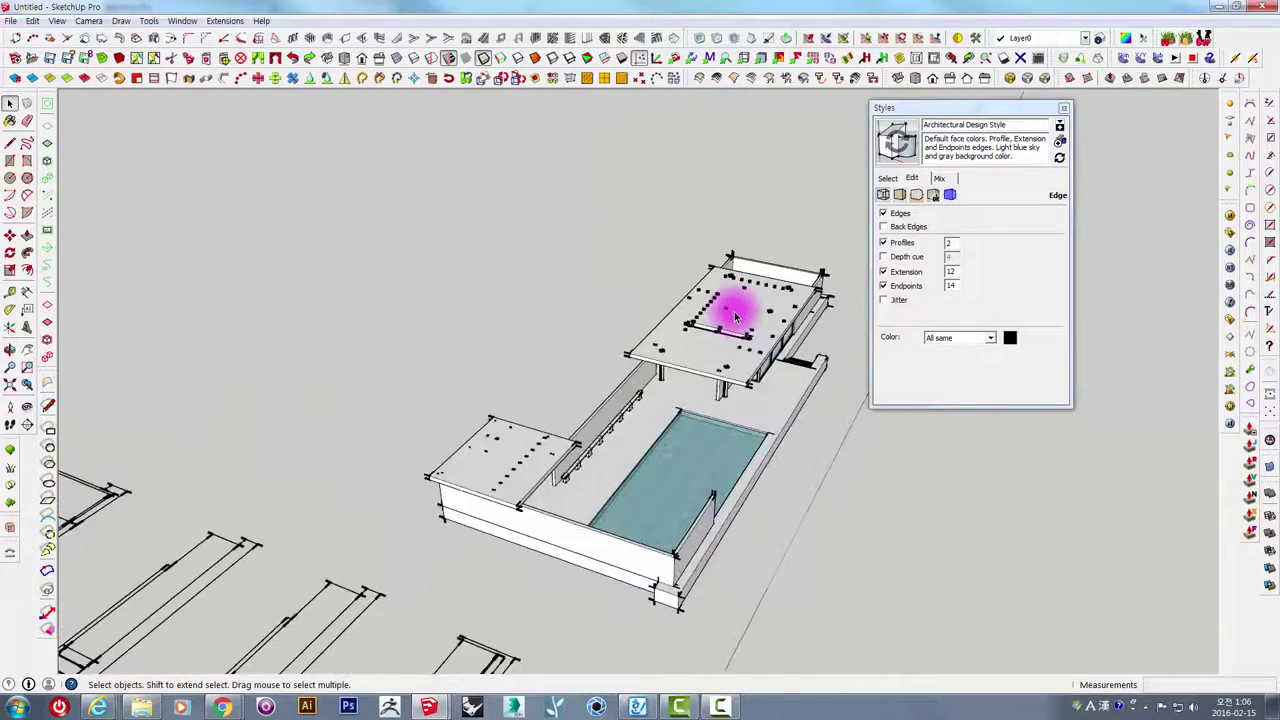
scroll(734, 300, "down", 2)
scroll(700, 300, "down", 1)
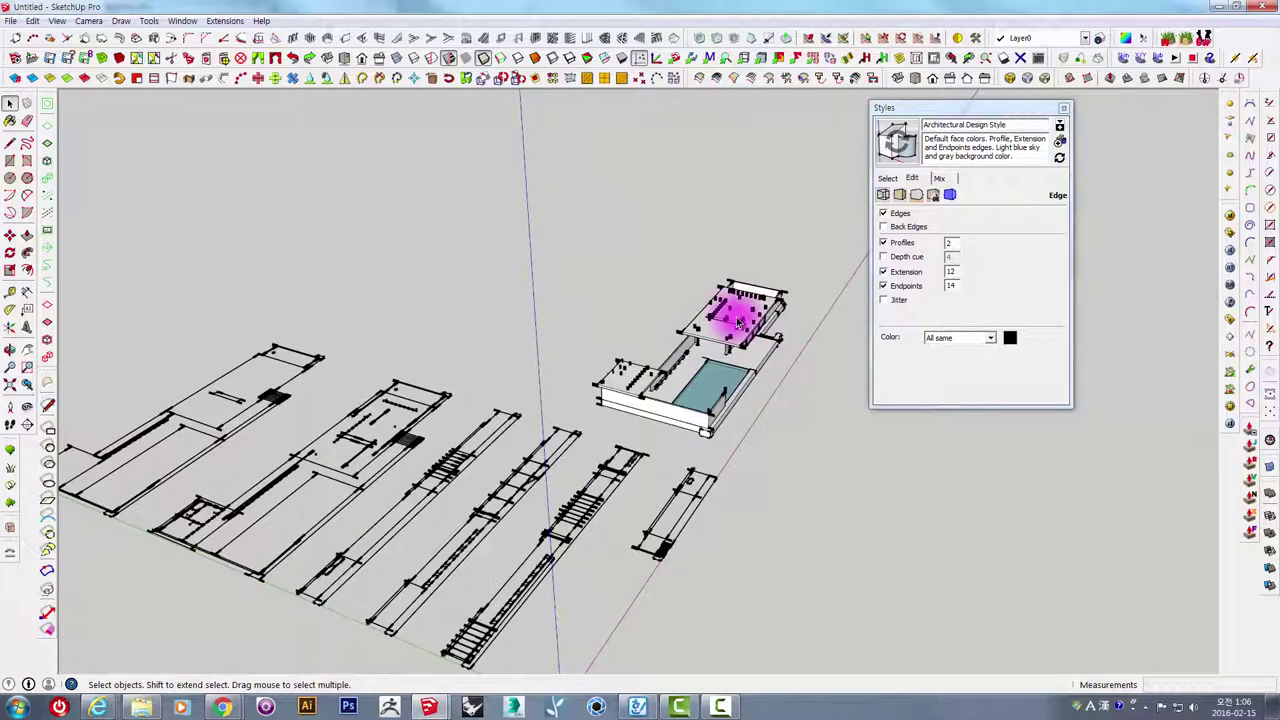
scroll(730, 310, "up", 1)
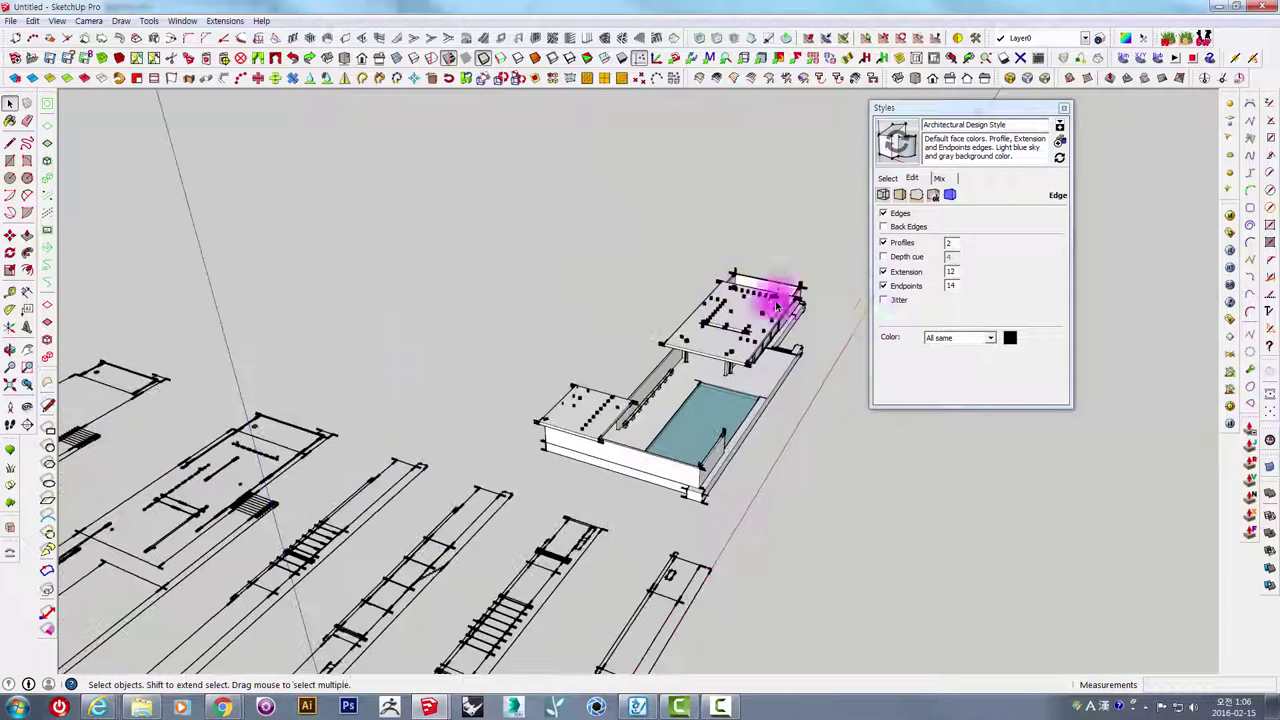
left_click(948, 243)
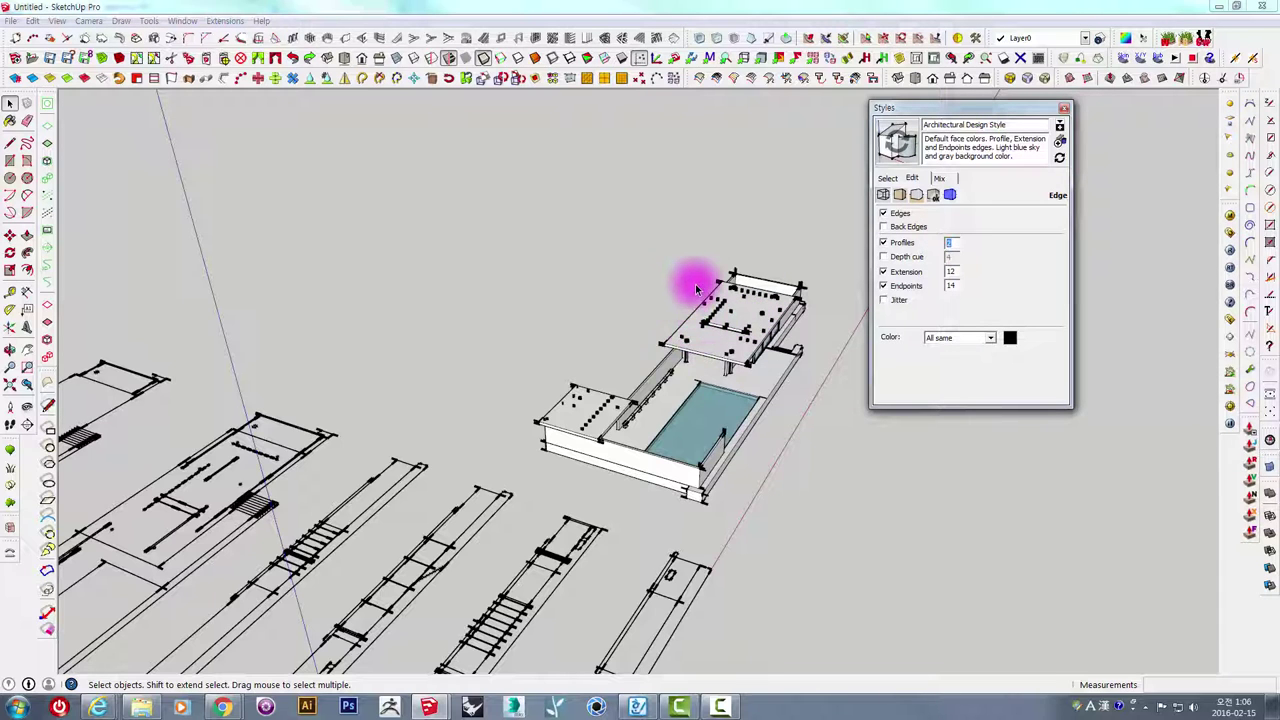
Orbit low around the pavilion and set edge Extension to 4 and Endpoints to 7.
scroll(697, 290, "down", 3)
scroll(654, 237, "down", 3)
scroll(703, 263, "down", 1)
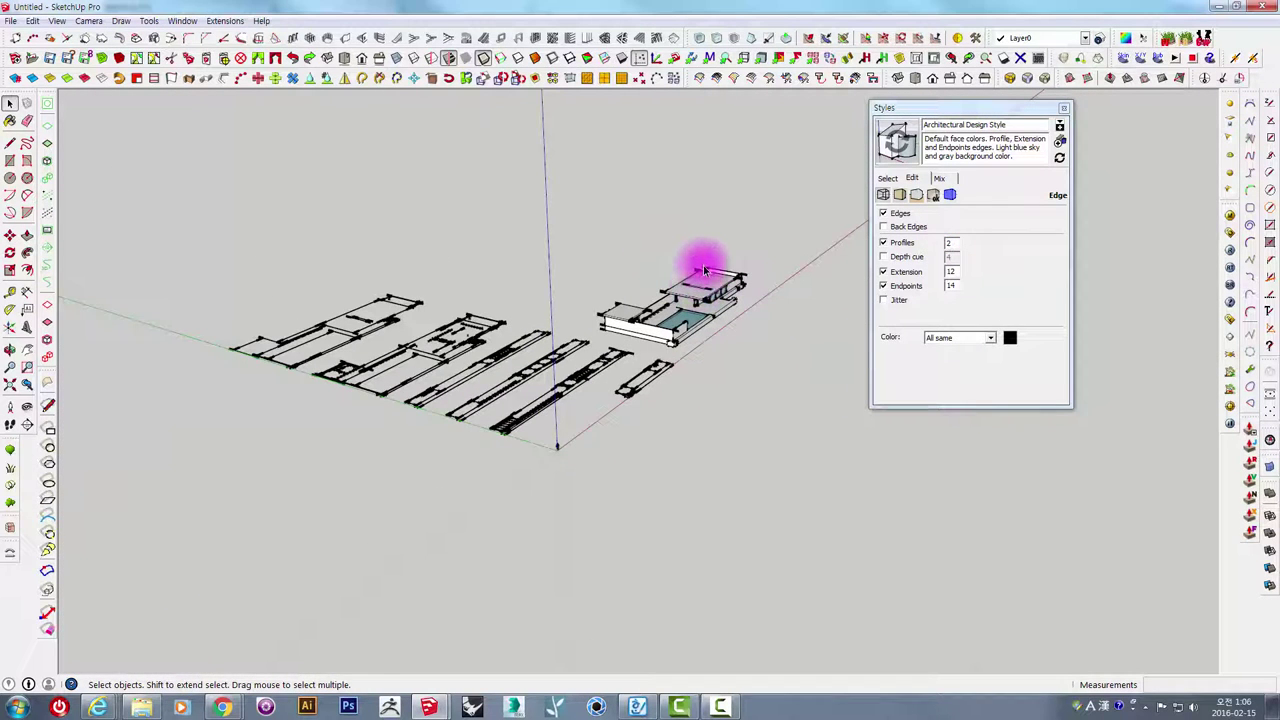
scroll(702, 268, "up", 2)
scroll(700, 265, "up", 2)
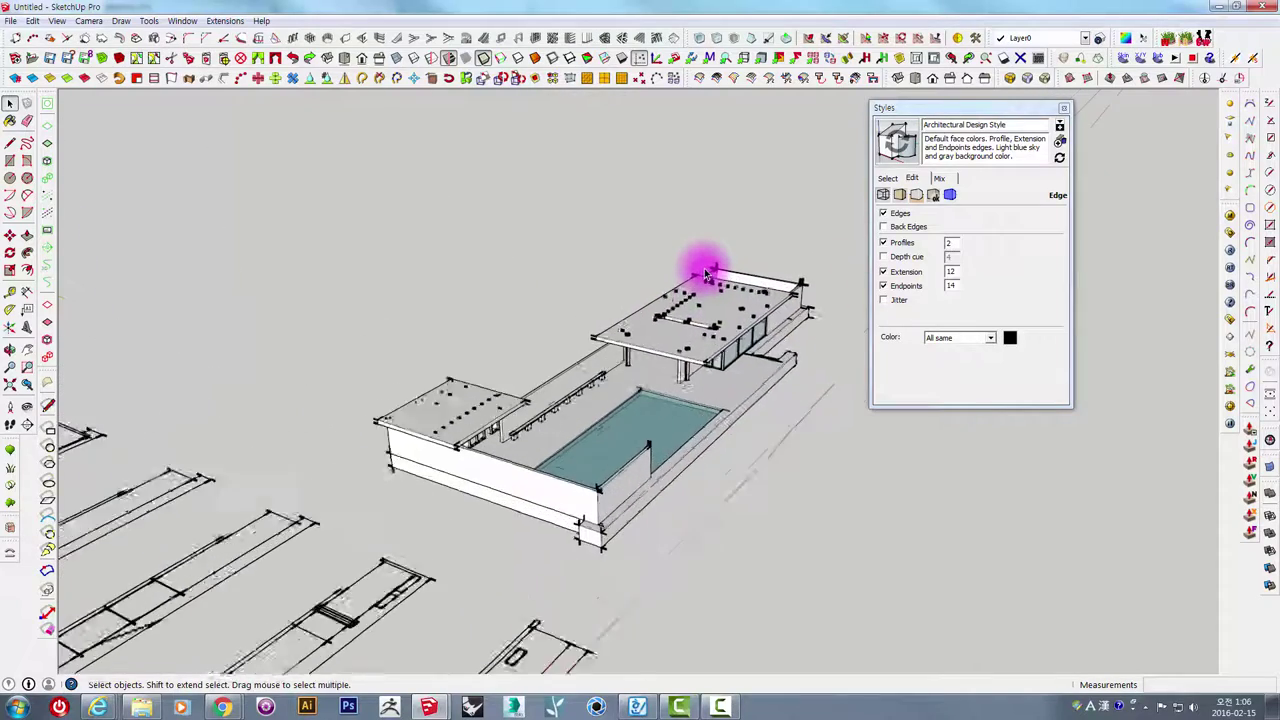
scroll(705, 262, "up", 2)
scroll(718, 265, "up", 2)
scroll(720, 272, "up", 2)
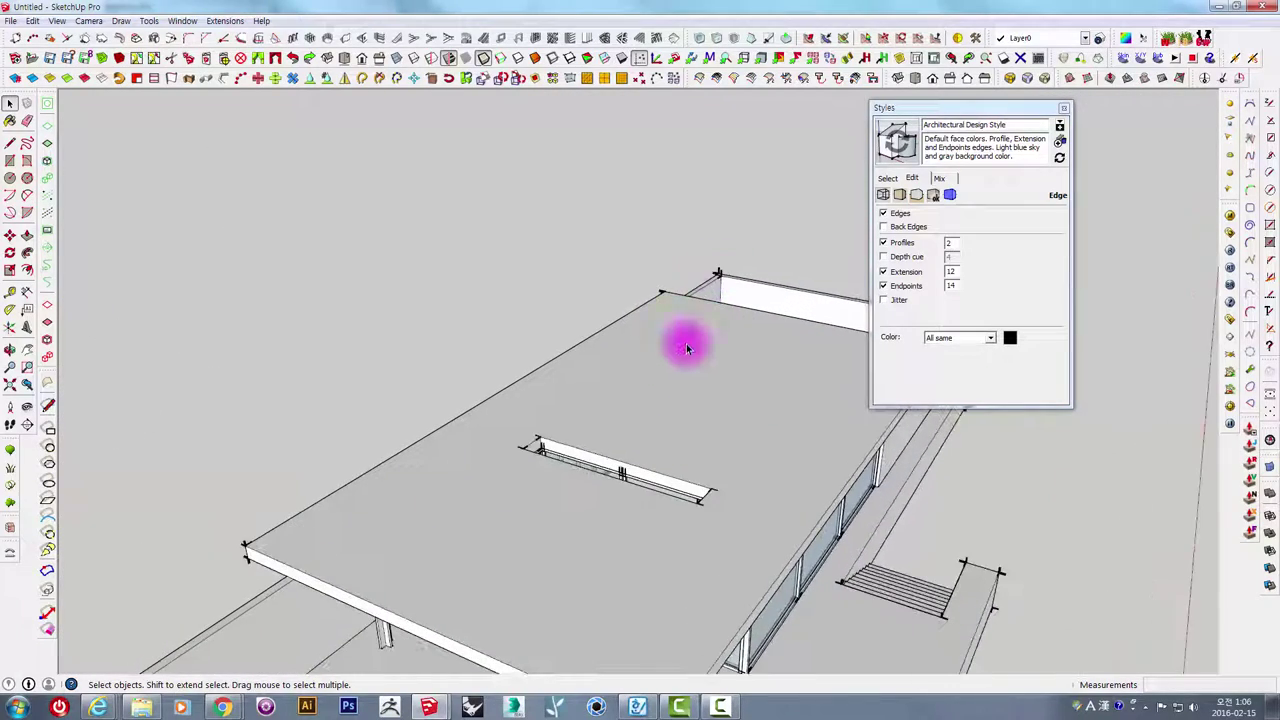
scroll(723, 271, "up", 2)
scroll(710, 300, "down", 4)
scroll(705, 313, "down", 3)
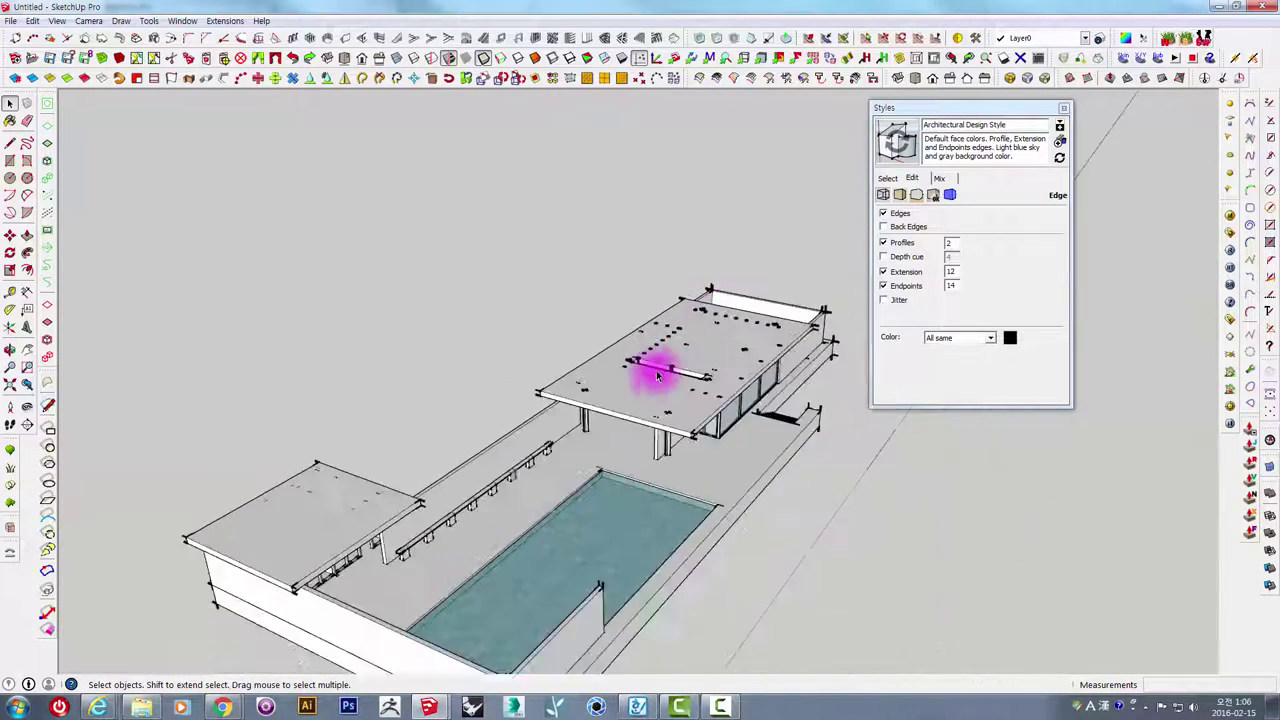
middle_click_drag(657, 366, 771, 266)
scroll(737, 400, "up", 3)
scroll(732, 393, "up", 1)
scroll(731, 393, "up", 2)
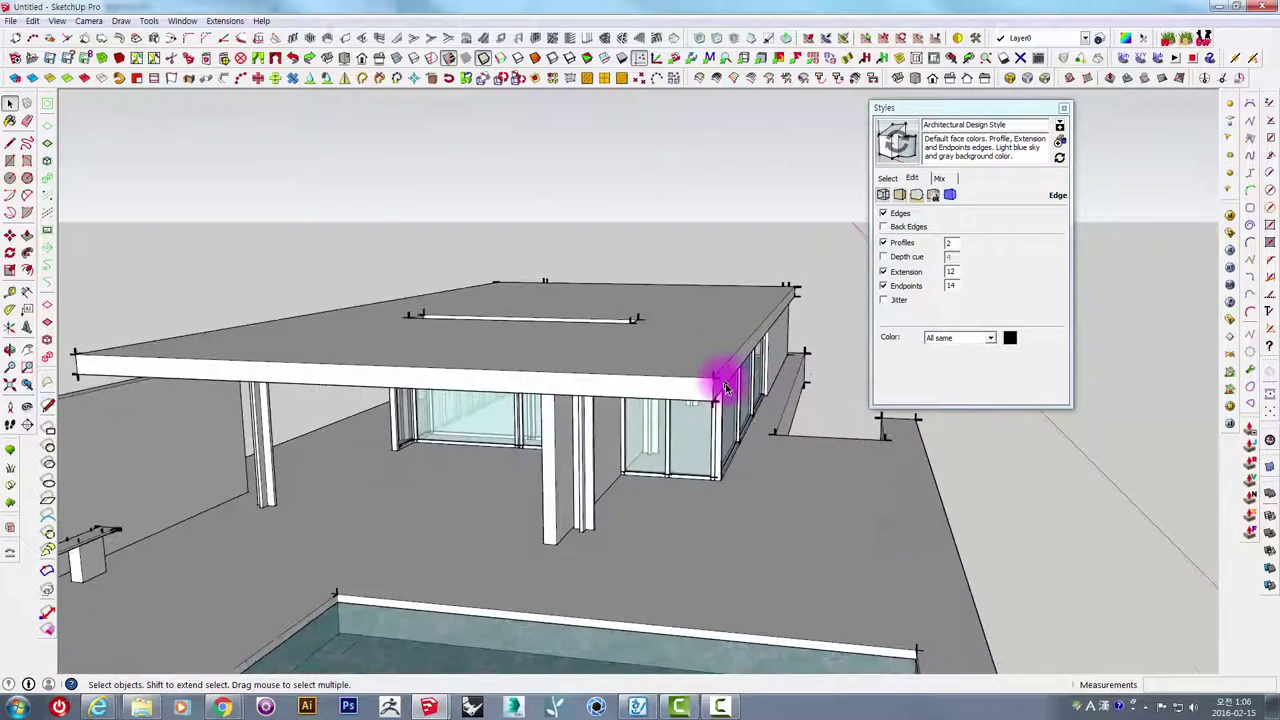
scroll(723, 371, "up", 1)
scroll(723, 371, "up", 2)
scroll(700, 363, "up", 1)
mouse_move(711, 376)
middle_mouse_down()
mouse_move(706, 363)
mouse_move(686, 409)
mouse_move(734, 334)
mouse_move(643, 337)
mouse_move(537, 471)
mouse_move(563, 423)
middle_mouse_up()
scroll(580, 432, "down", 3)
scroll(600, 430, "down", 3)
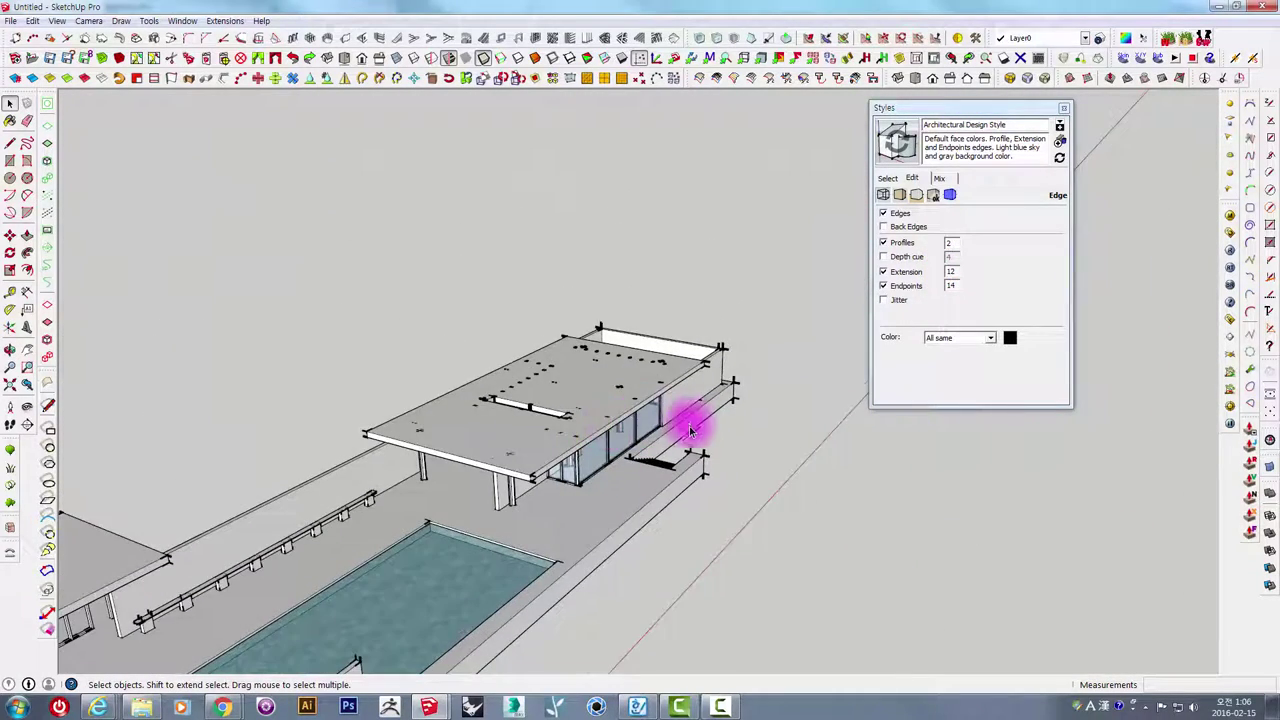
scroll(690, 433, "down", 3)
mouse_move(694, 443)
middle_mouse_down()
mouse_move(385, 492)
mouse_move(766, 386)
mouse_move(523, 520)
mouse_move(691, 334)
middle_mouse_up()
scroll(643, 405, "up", 3)
mouse_move(643, 405)
middle_mouse_down()
mouse_move(551, 523)
mouse_move(634, 446)
mouse_move(672, 490)
mouse_move(590, 378)
middle_mouse_up()
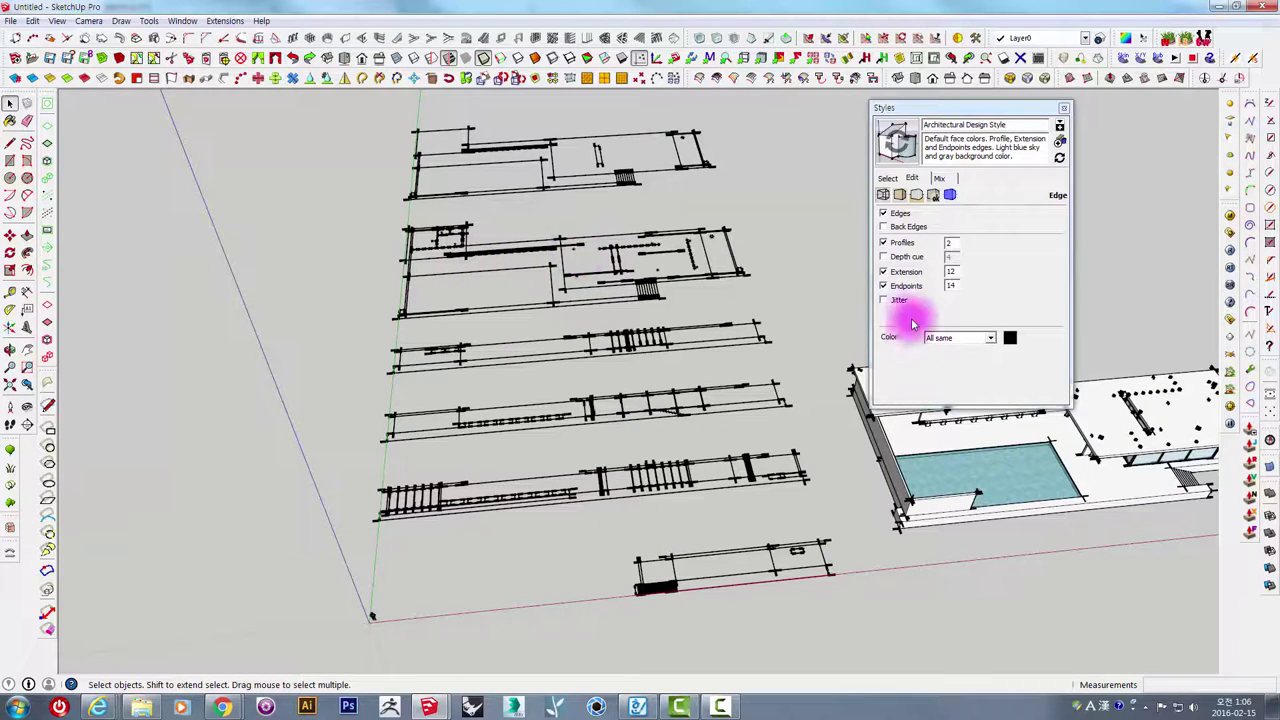
left_click(955, 285)
type("7")
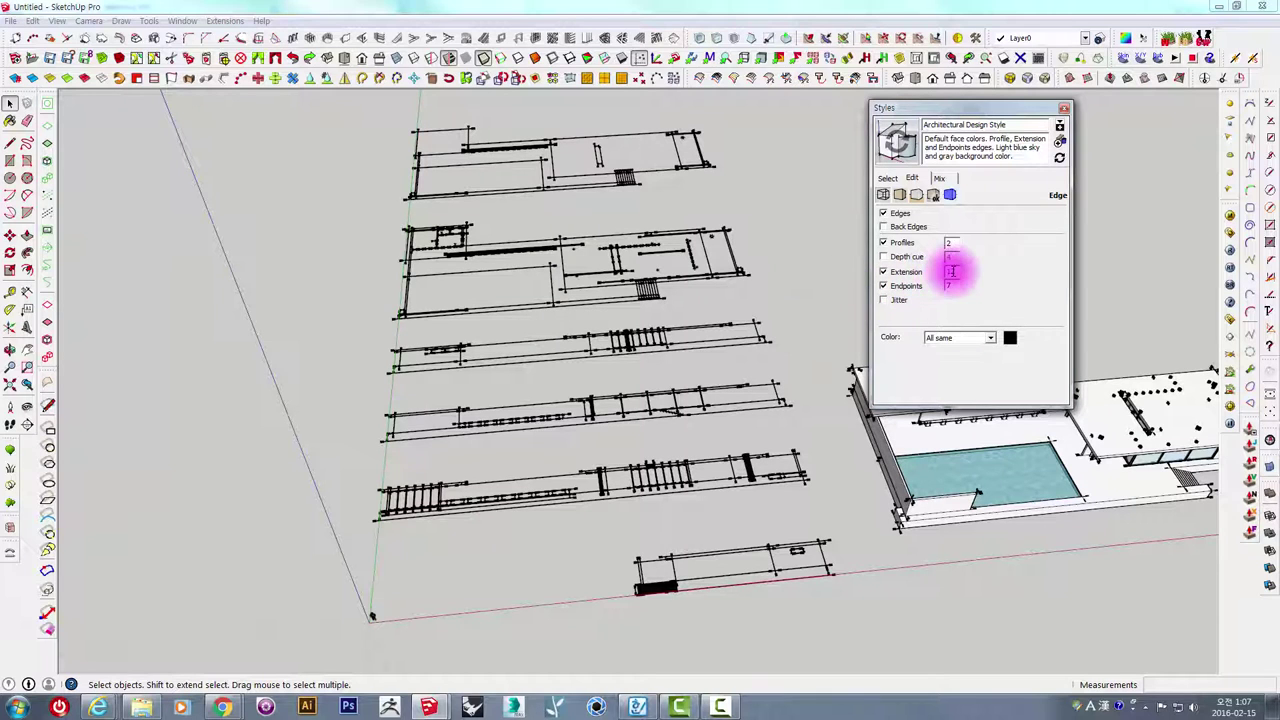
type("4")
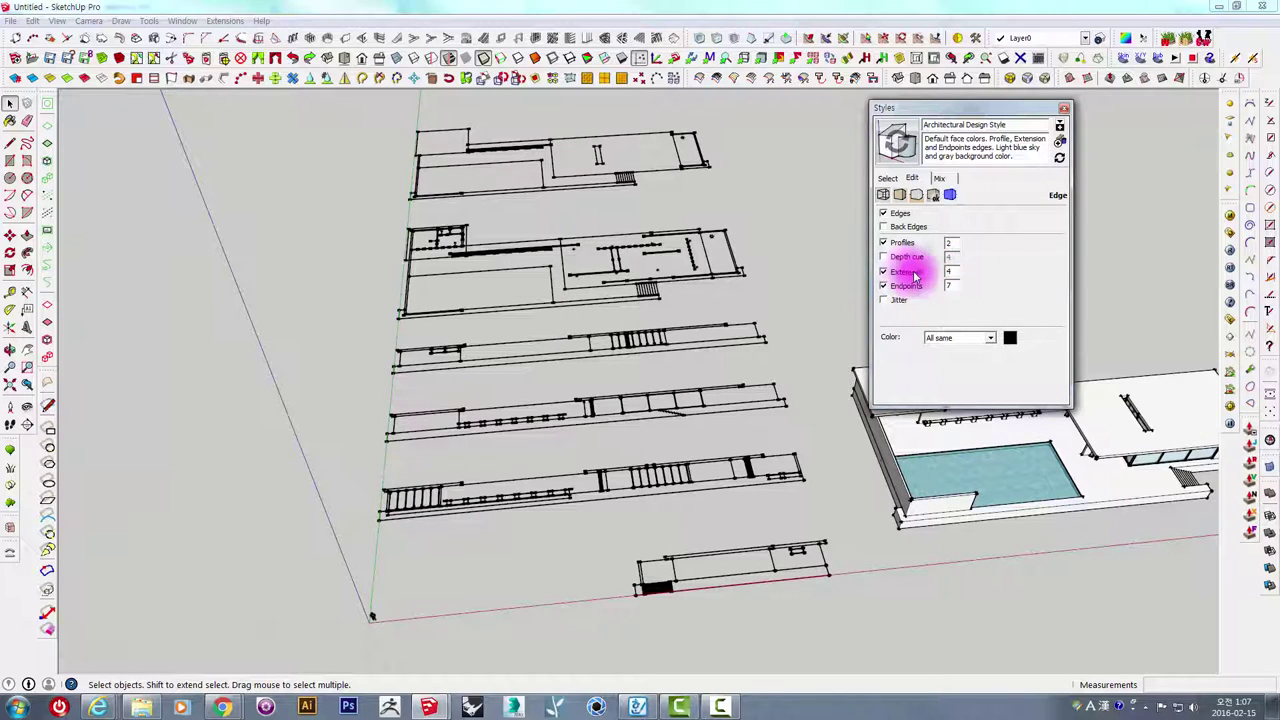
mouse_move(494, 329)
middle_mouse_down()
mouse_move(651, 291)
mouse_move(700, 305)
mouse_move(663, 343)
mouse_move(674, 366)
mouse_move(545, 393)
mouse_move(694, 340)
mouse_move(860, 226)
middle_mouse_up()
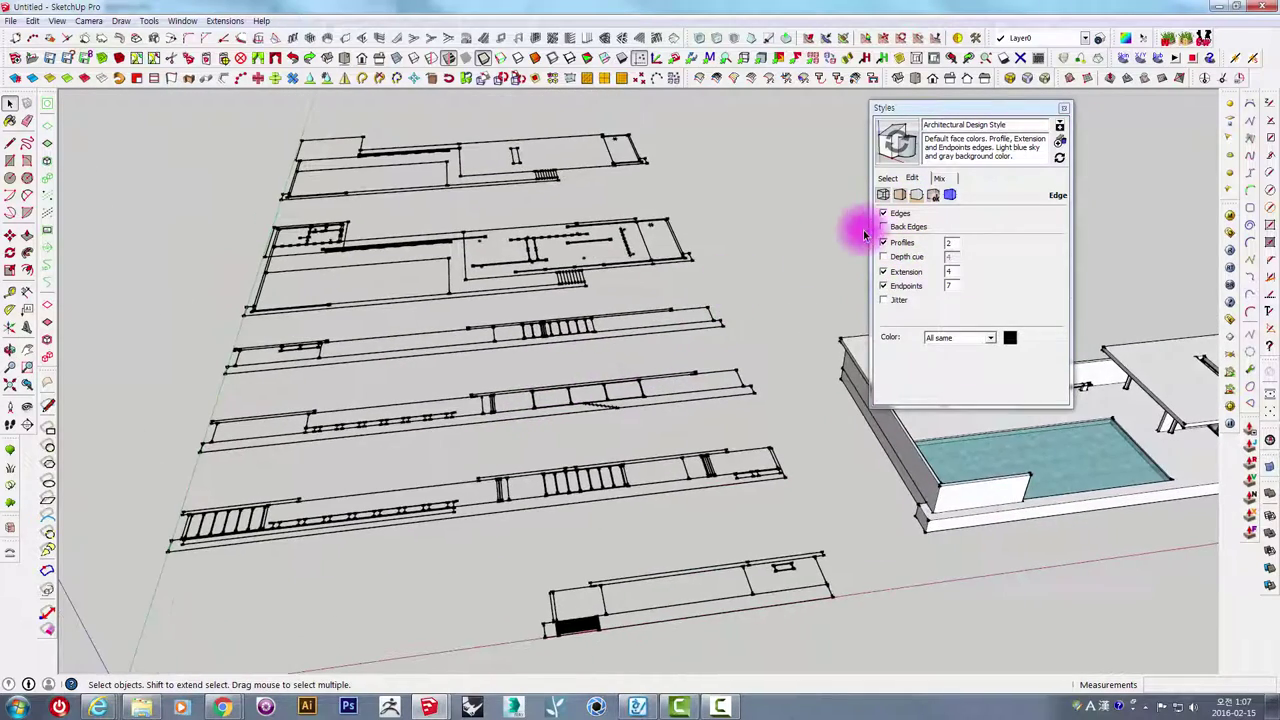
Show the style's Face settings and draw a test rectangle on the ground.
left_click(903, 197)
mouse_move(670, 397)
middle_mouse_down()
mouse_move(694, 311)
mouse_move(549, 360)
mouse_move(534, 406)
mouse_move(437, 320)
mouse_move(577, 329)
middle_mouse_up()
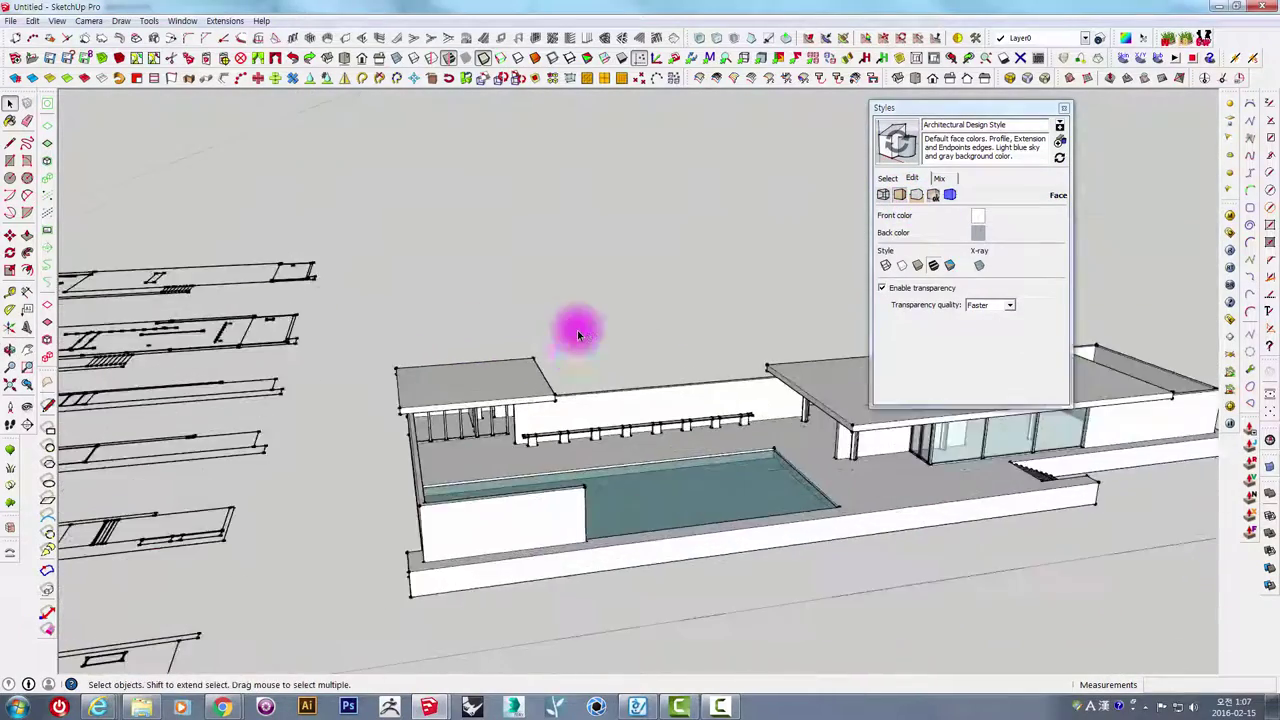
scroll(571, 380, "up", 3)
scroll(414, 234, "down", 3)
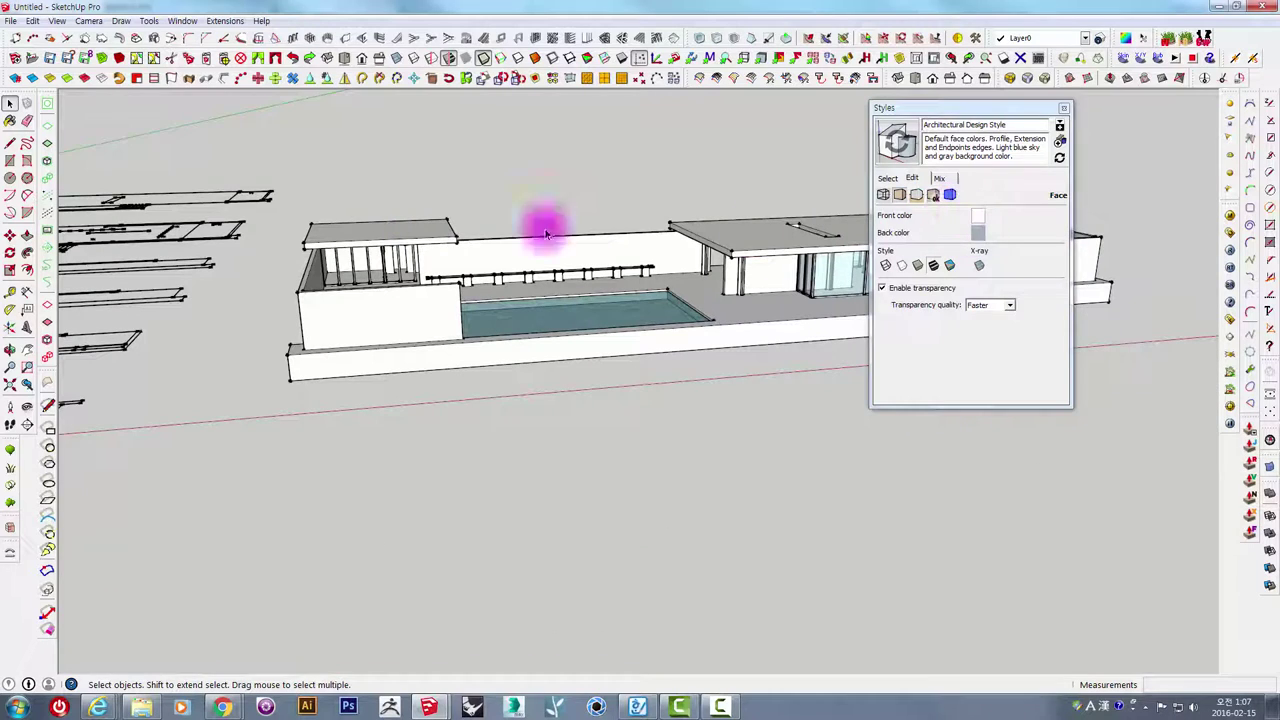
left_click(423, 463)
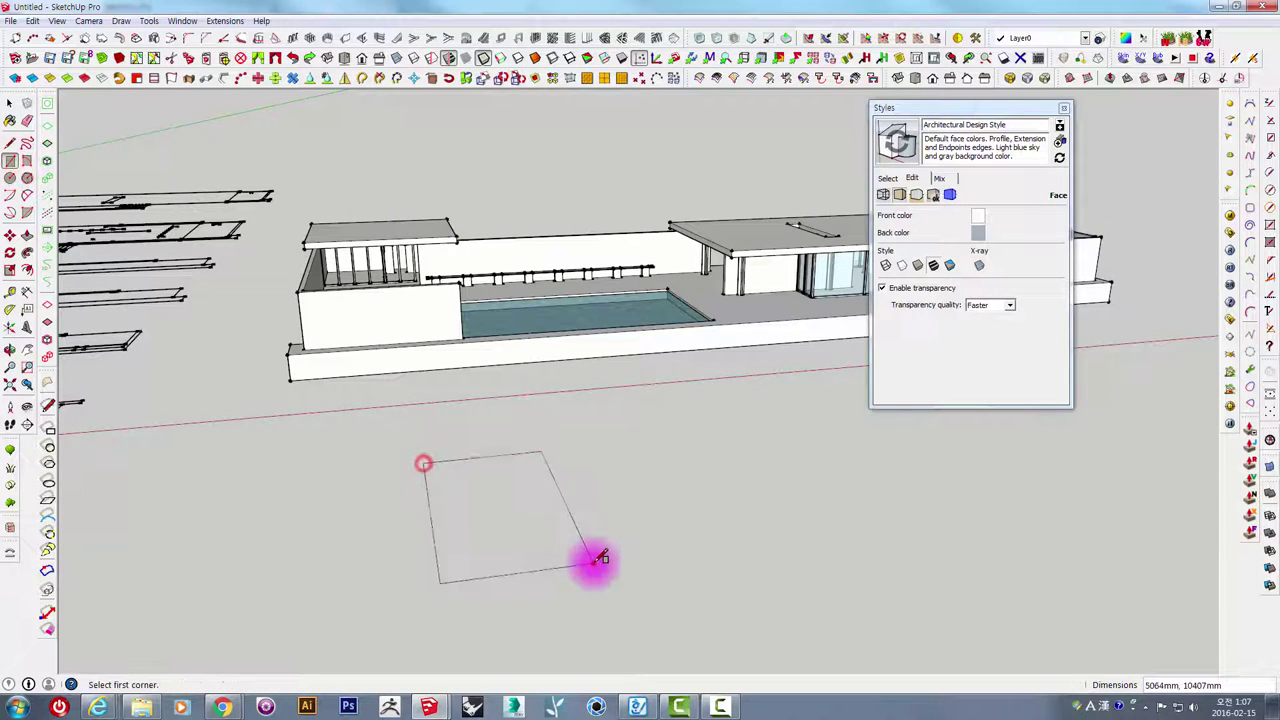
left_click(591, 557)
middle_click_drag(591, 557, 644, 591)
key("space")
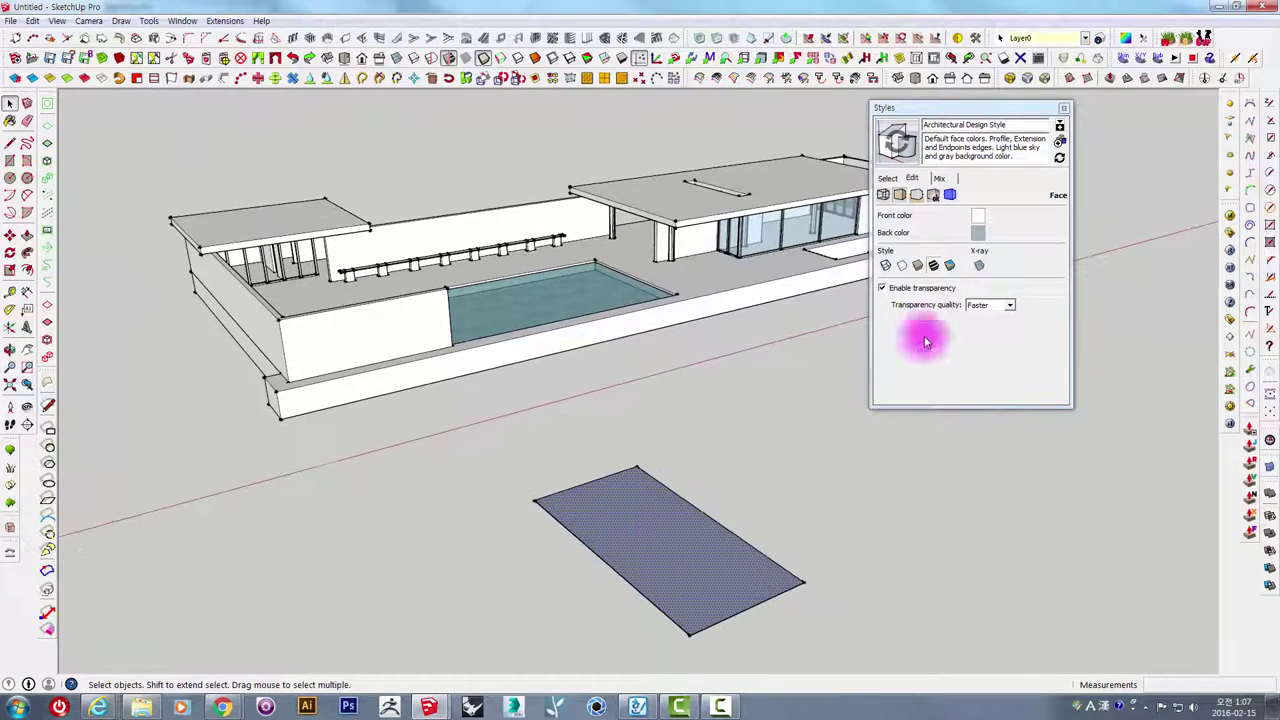
Push/Pull the rectangle into a box, then select and delete it.
mouse_move(728, 486)
middle_mouse_down()
mouse_move(712, 210)
mouse_move(683, 351)
mouse_move(621, 256)
mouse_move(586, 517)
mouse_move(654, 297)
mouse_move(618, 463)
mouse_move(584, 404)
middle_mouse_up()
scroll(580, 466, "up", 2)
key("p")
left_click_drag(590, 428, 608, 351)
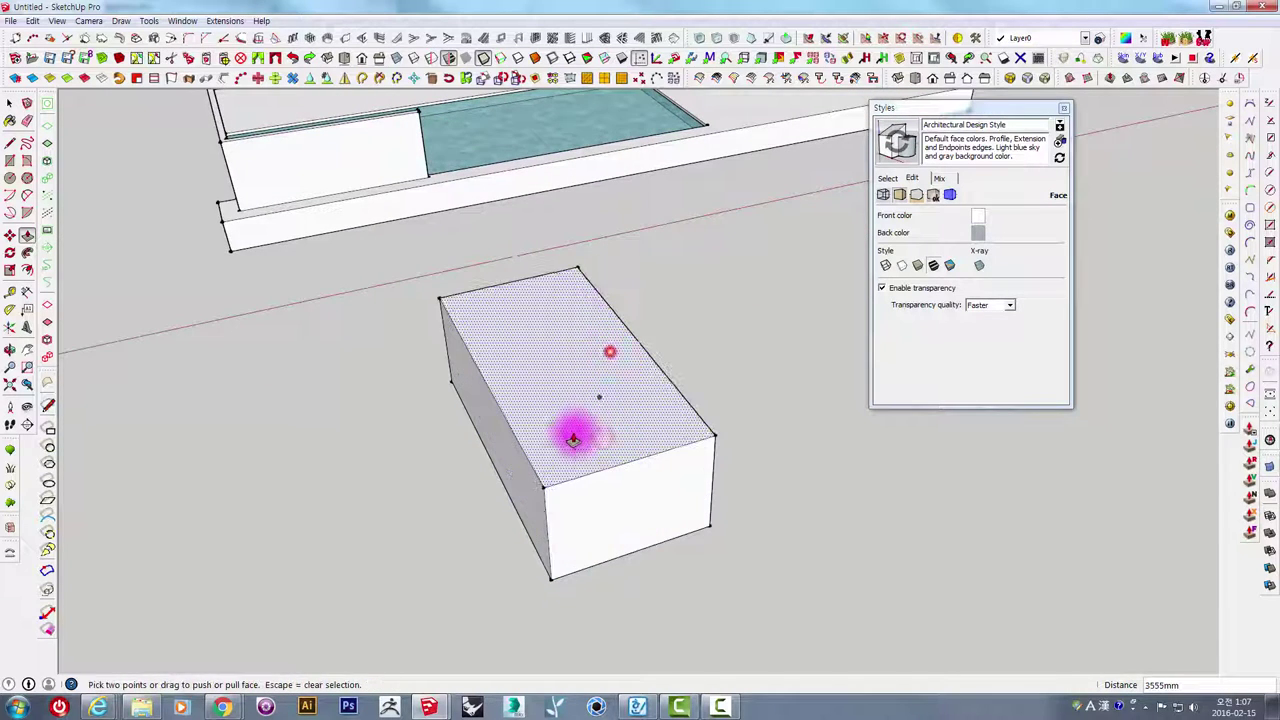
key("space")
middle_click_drag(571, 428, 686, 391)
triple_click(687, 397)
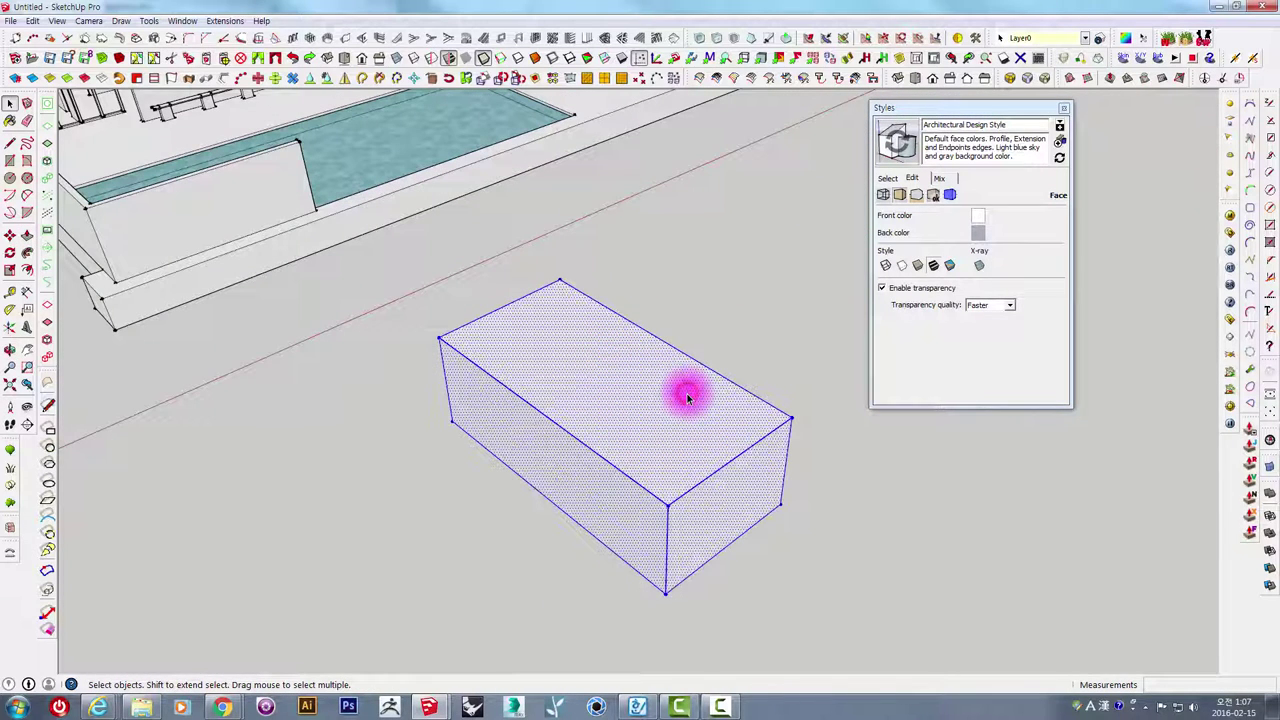
key("Delete")
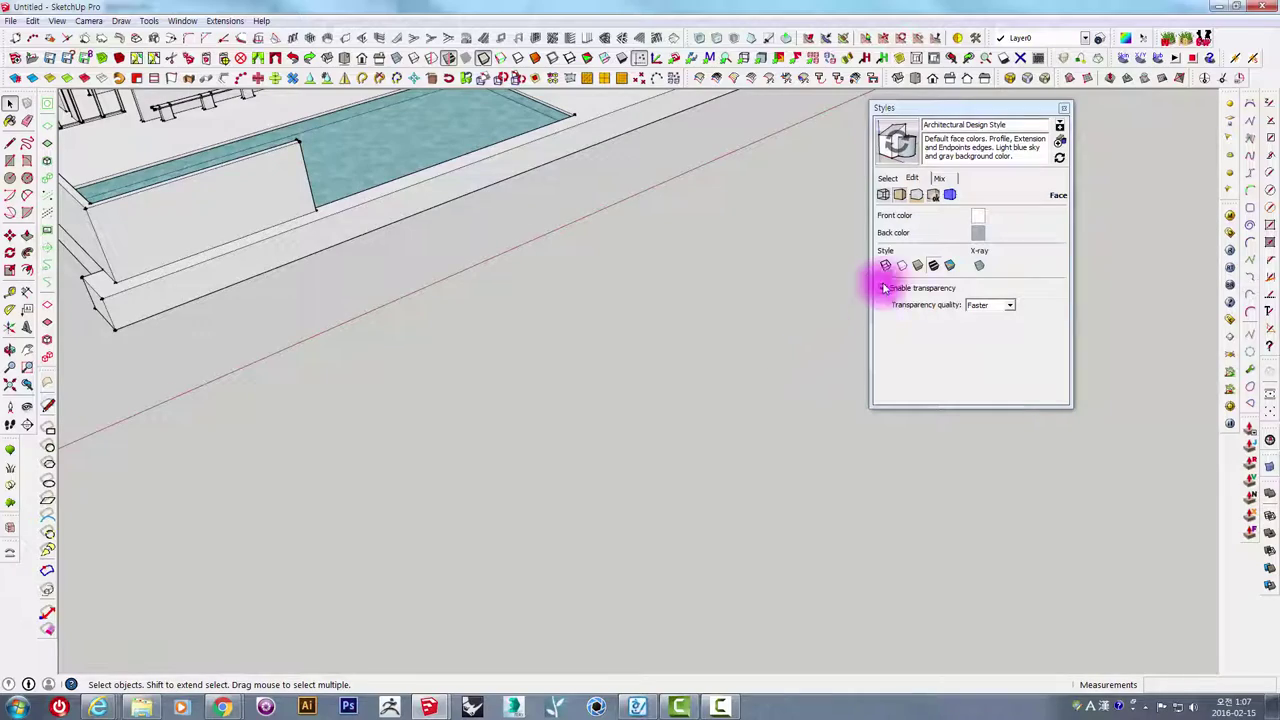
Preview the model in the Wireframe and Hidden Line face styles.
left_click(885, 265)
scroll(357, 266, "down", 5)
middle_click_drag(571, 563, 663, 440)
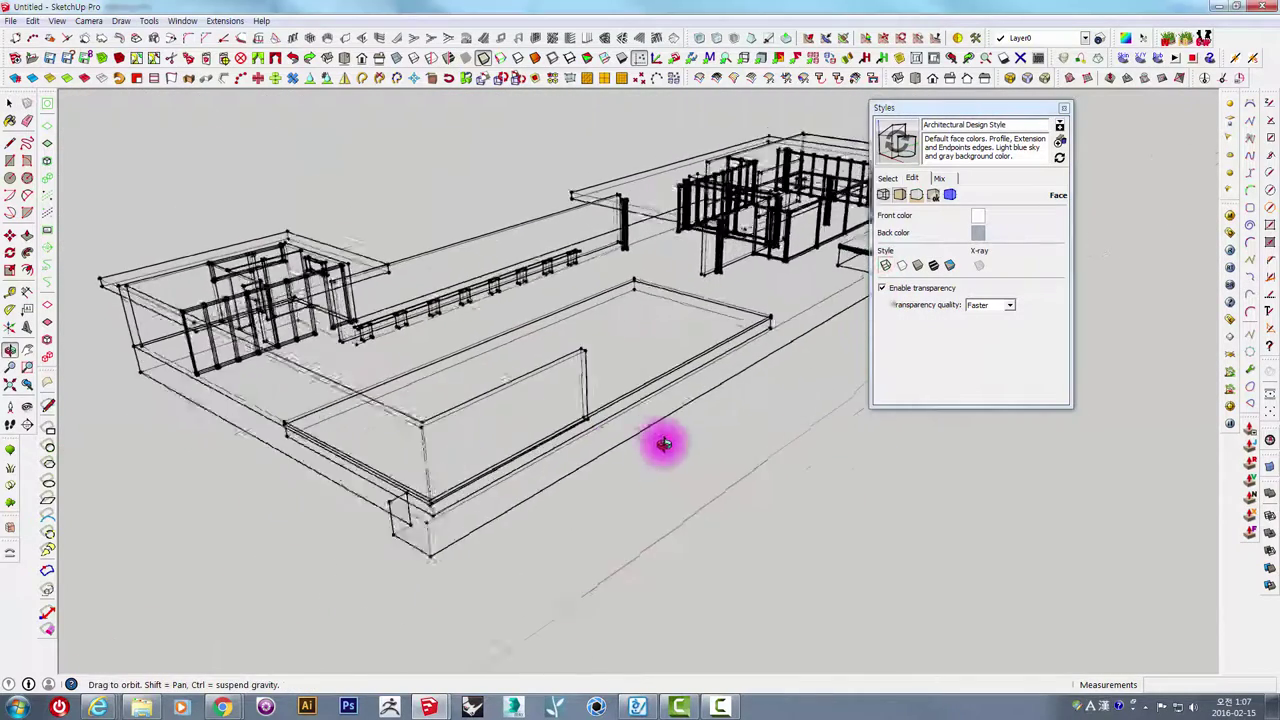
left_click(902, 265)
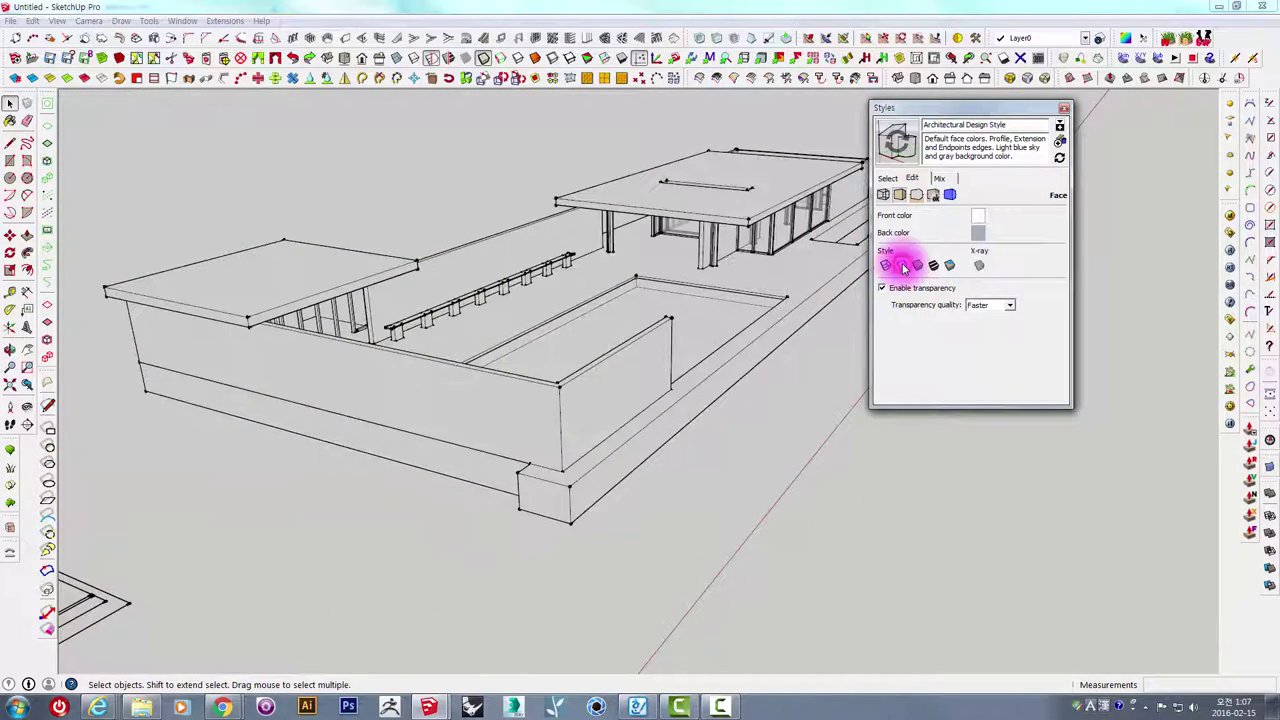
middle_click_drag(686, 449, 700, 449)
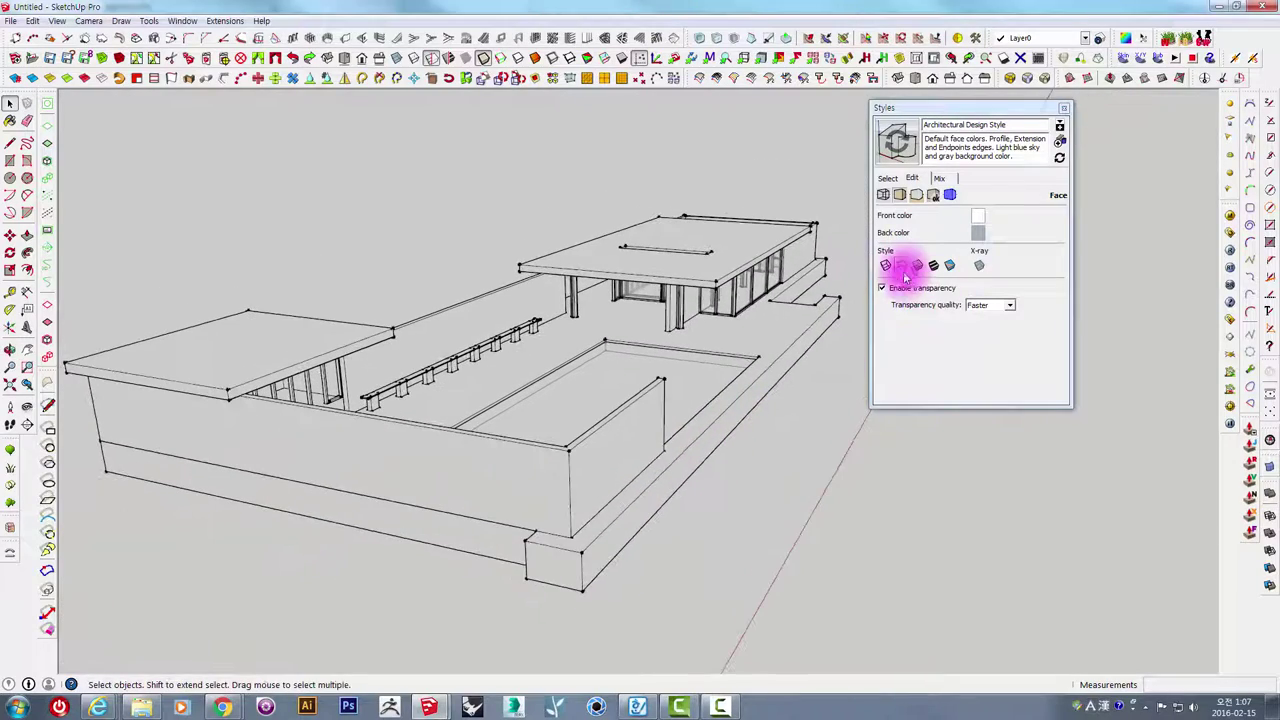
mouse_move(420, 343)
middle_mouse_down()
mouse_move(652, 330)
mouse_move(629, 251)
mouse_move(729, 257)
mouse_move(706, 289)
middle_mouse_up()
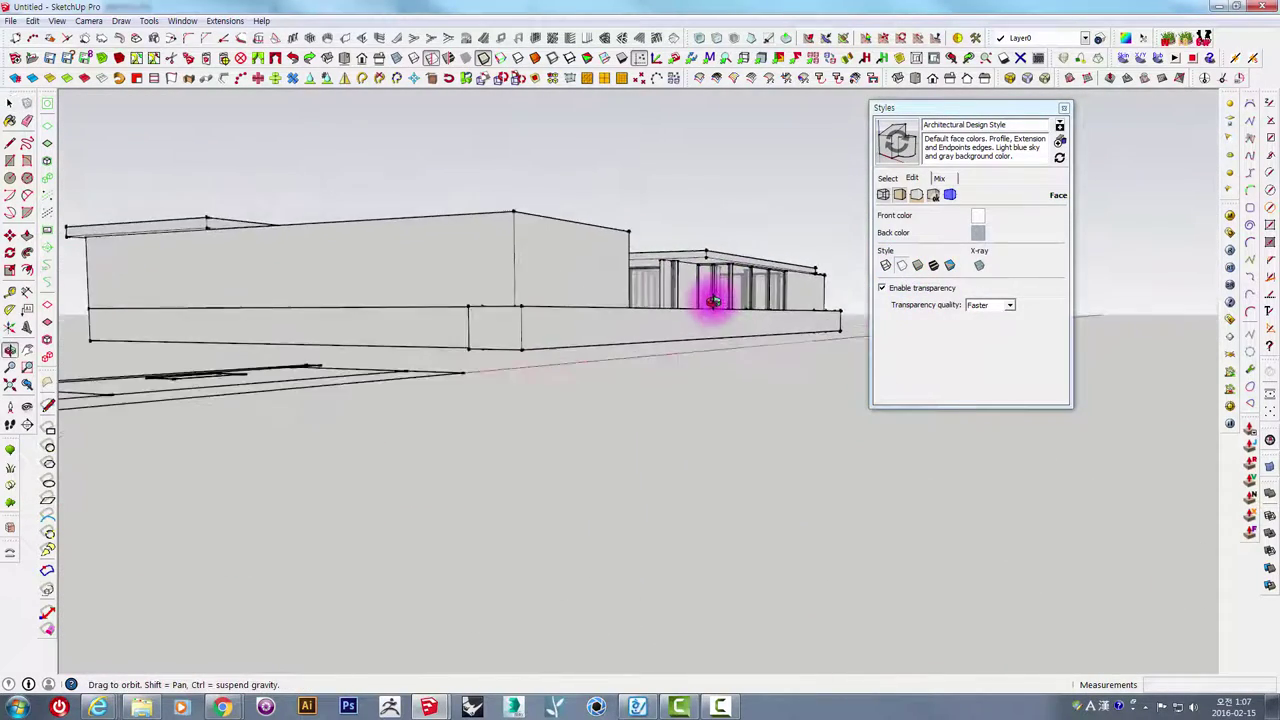
mouse_move(845, 275)
middle_mouse_down()
mouse_move(666, 397)
mouse_move(729, 480)
middle_mouse_up()
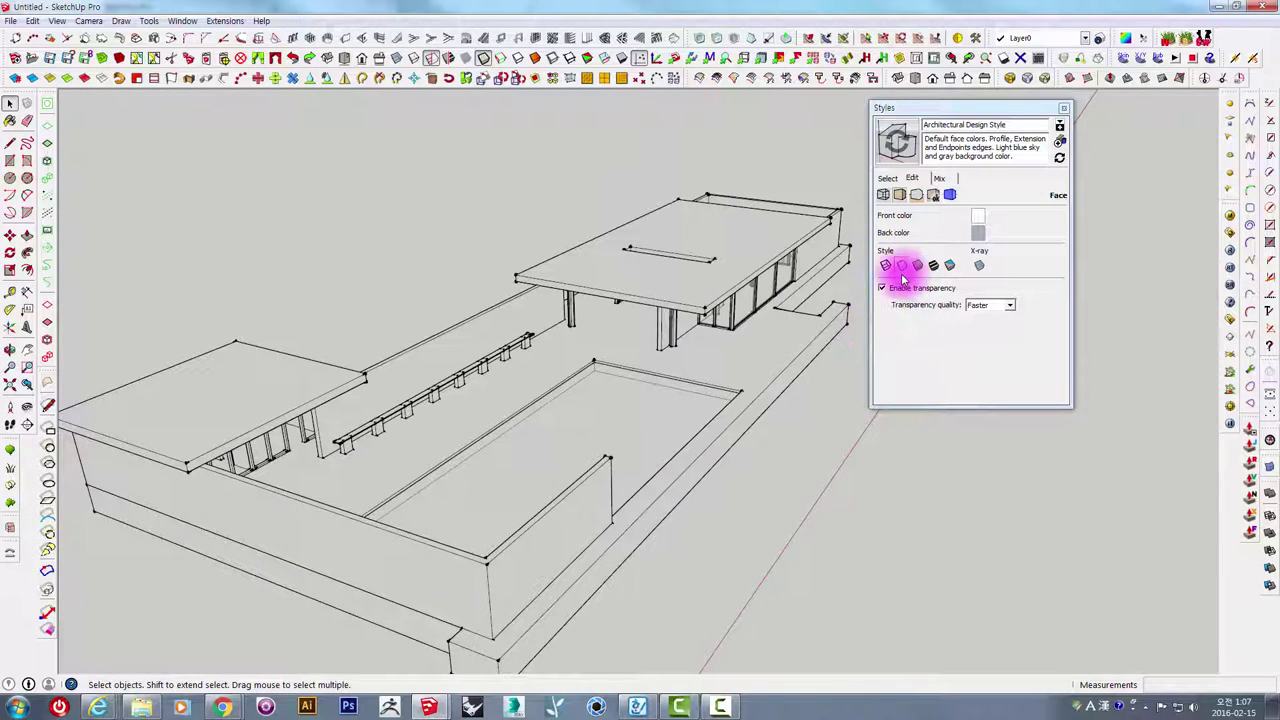
mouse_move(858, 318)
middle_mouse_down()
mouse_move(829, 537)
mouse_move(757, 414)
mouse_move(911, 352)
middle_mouse_up()
Try the Shaded, Shaded with Textures and Monochrome face styles.
left_click(929, 264)
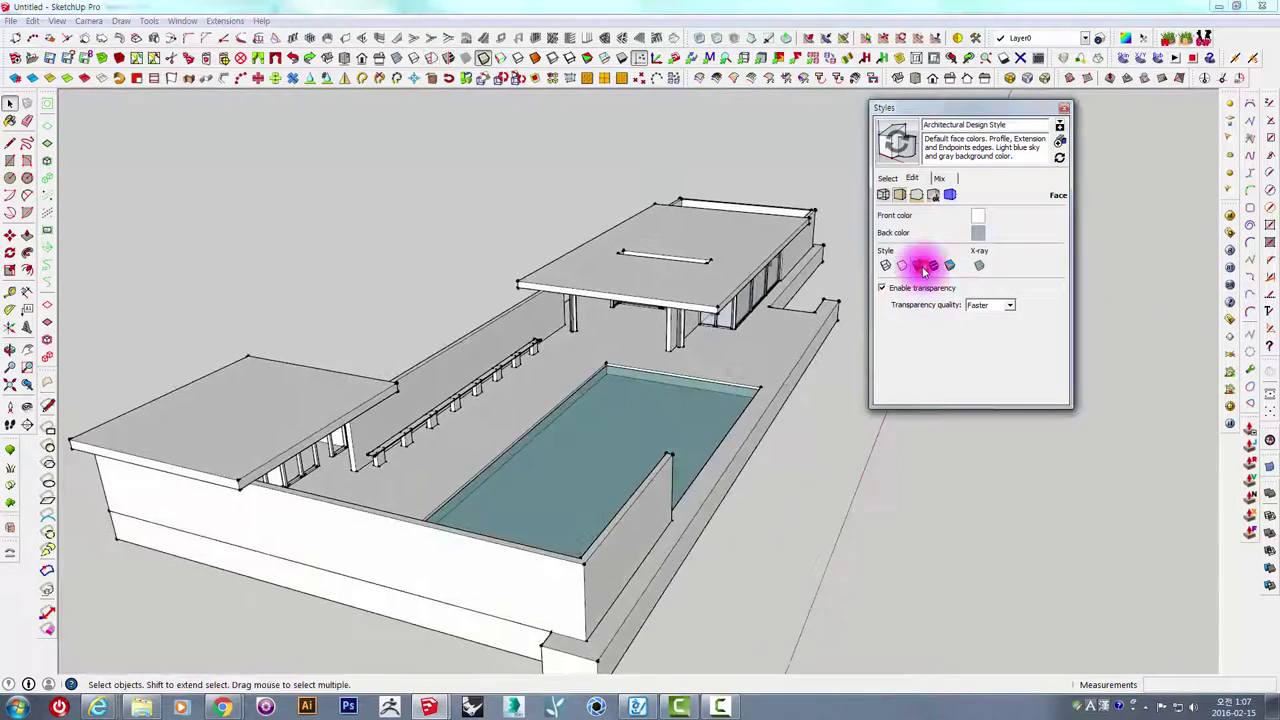
middle_click_drag(845, 306, 928, 283)
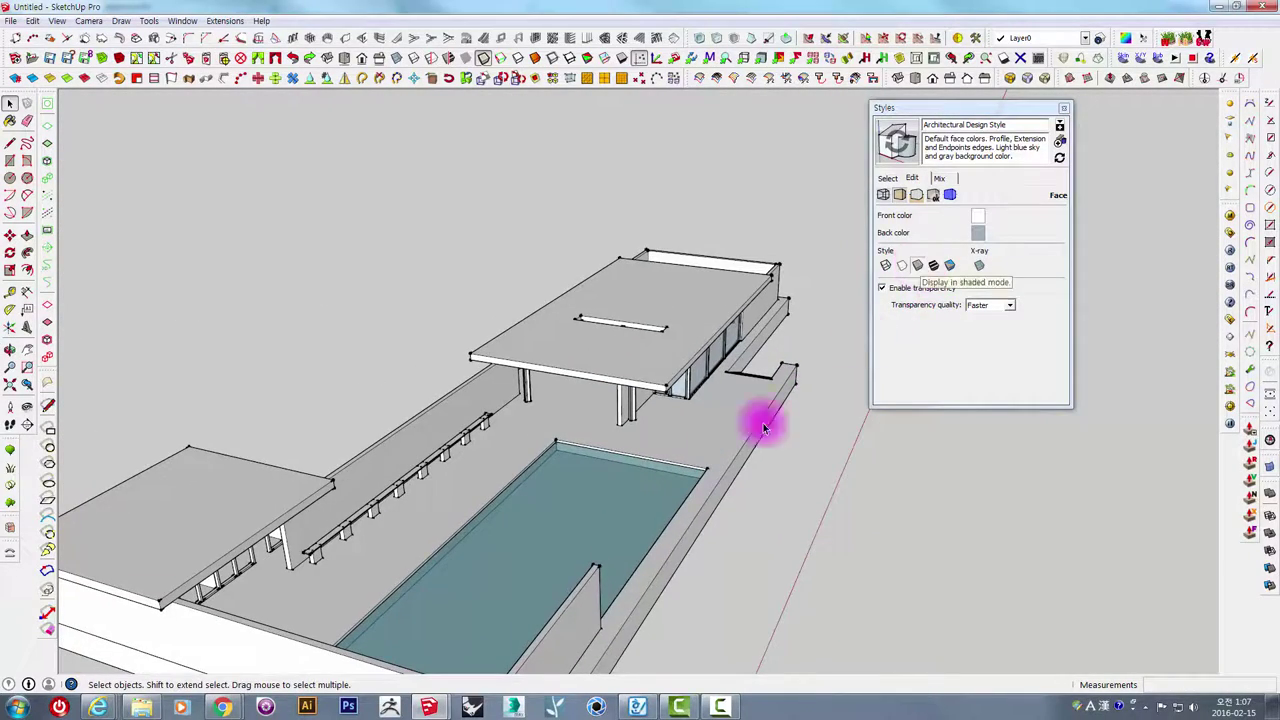
mouse_move(763, 423)
middle_mouse_down()
mouse_move(543, 457)
mouse_move(449, 580)
mouse_move(378, 494)
middle_mouse_up()
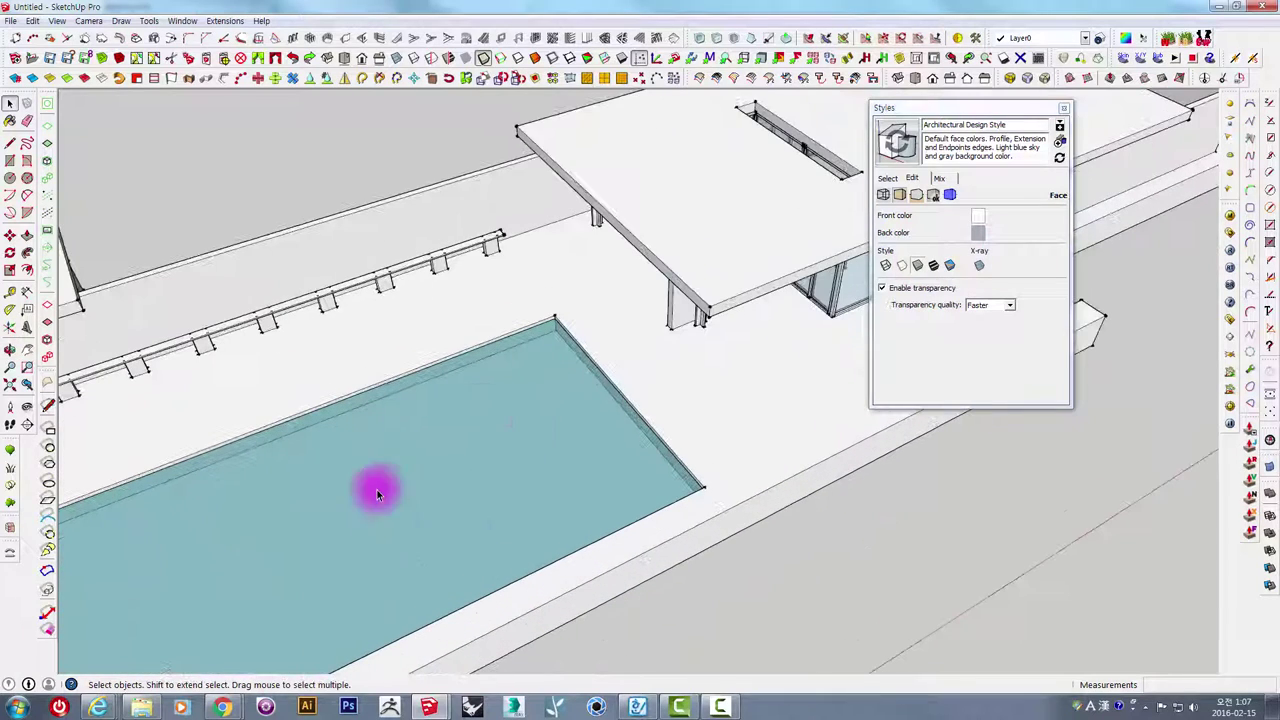
left_click(934, 265)
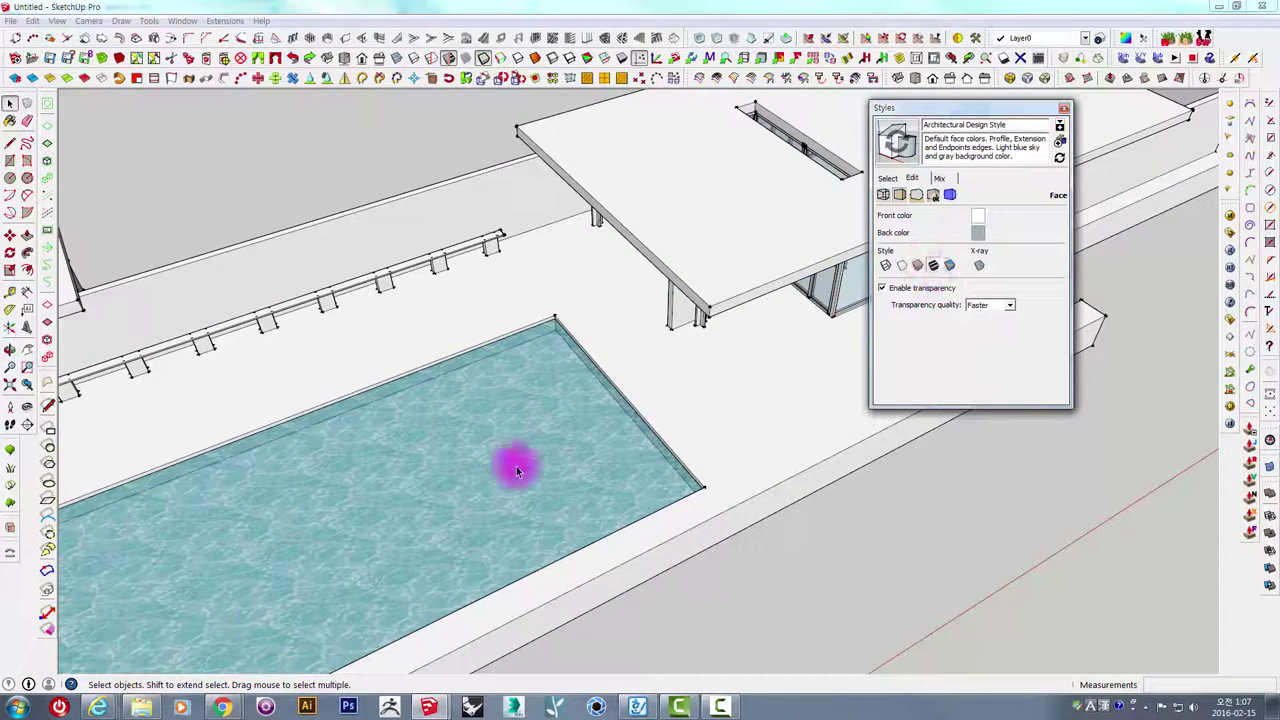
left_click(951, 265)
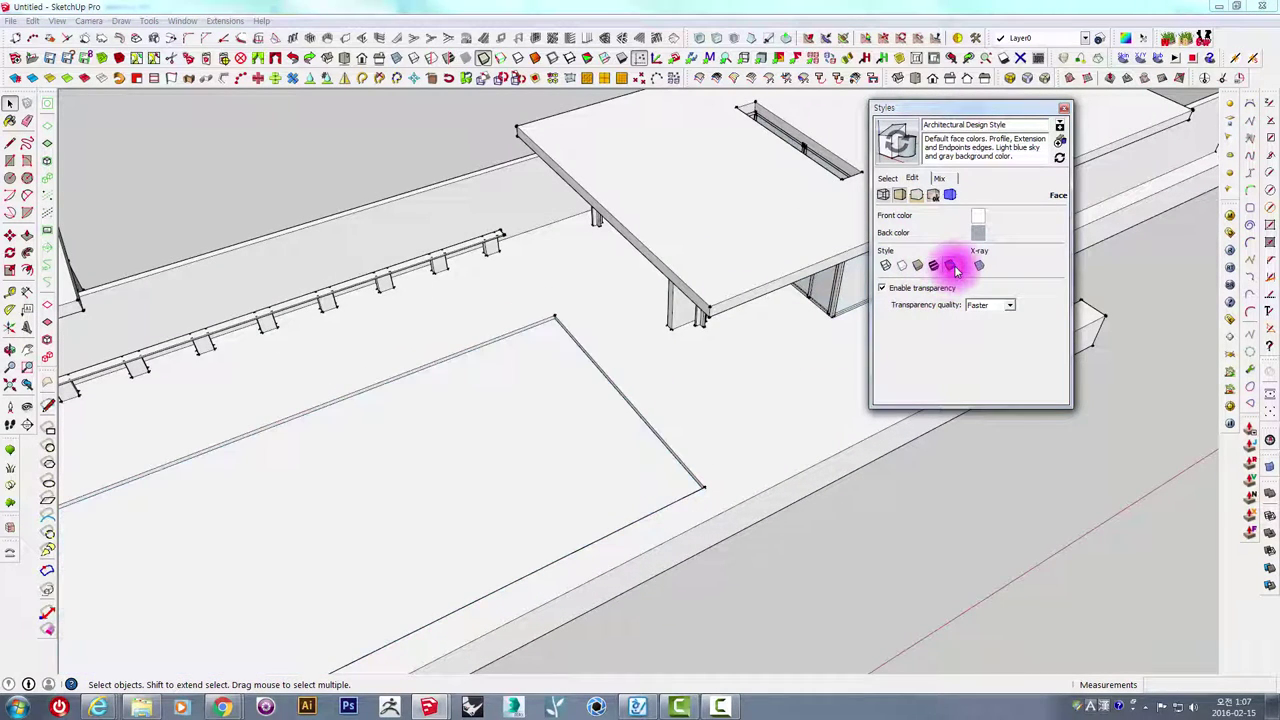
middle_click_drag(571, 443, 571, 423)
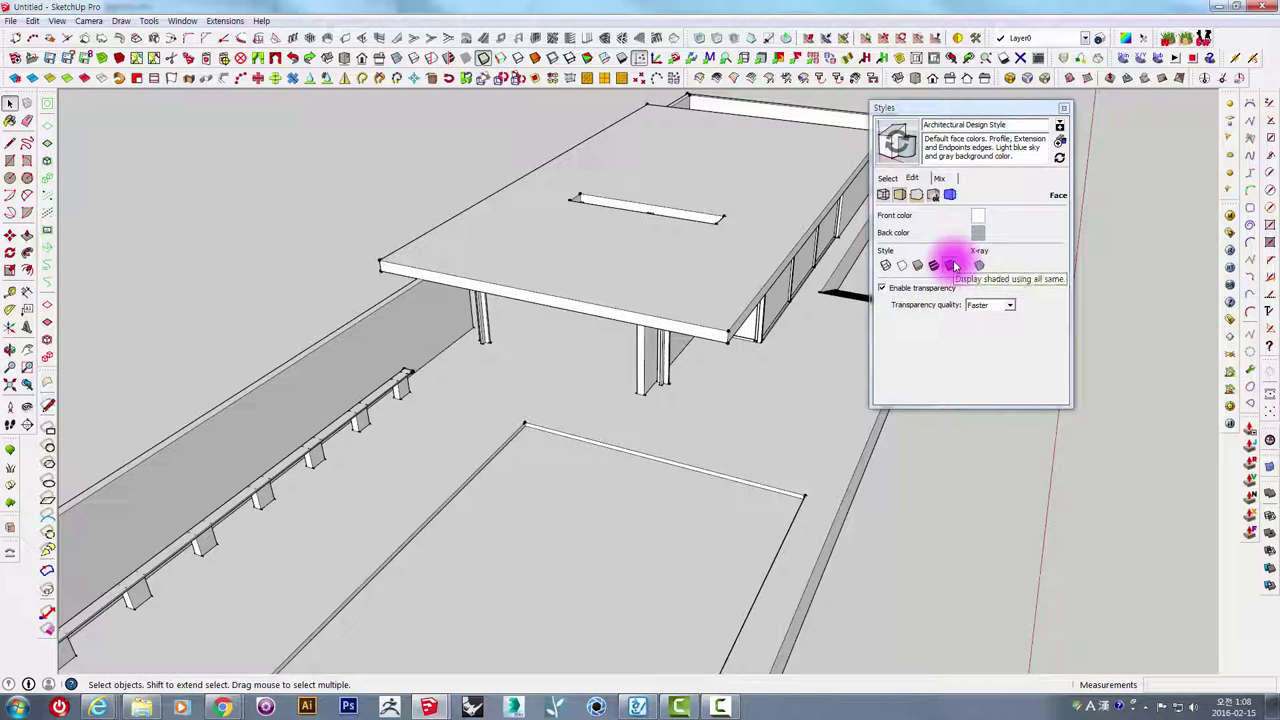
mouse_move(800, 371)
middle_mouse_down()
mouse_move(680, 271)
mouse_move(730, 243)
middle_mouse_up()
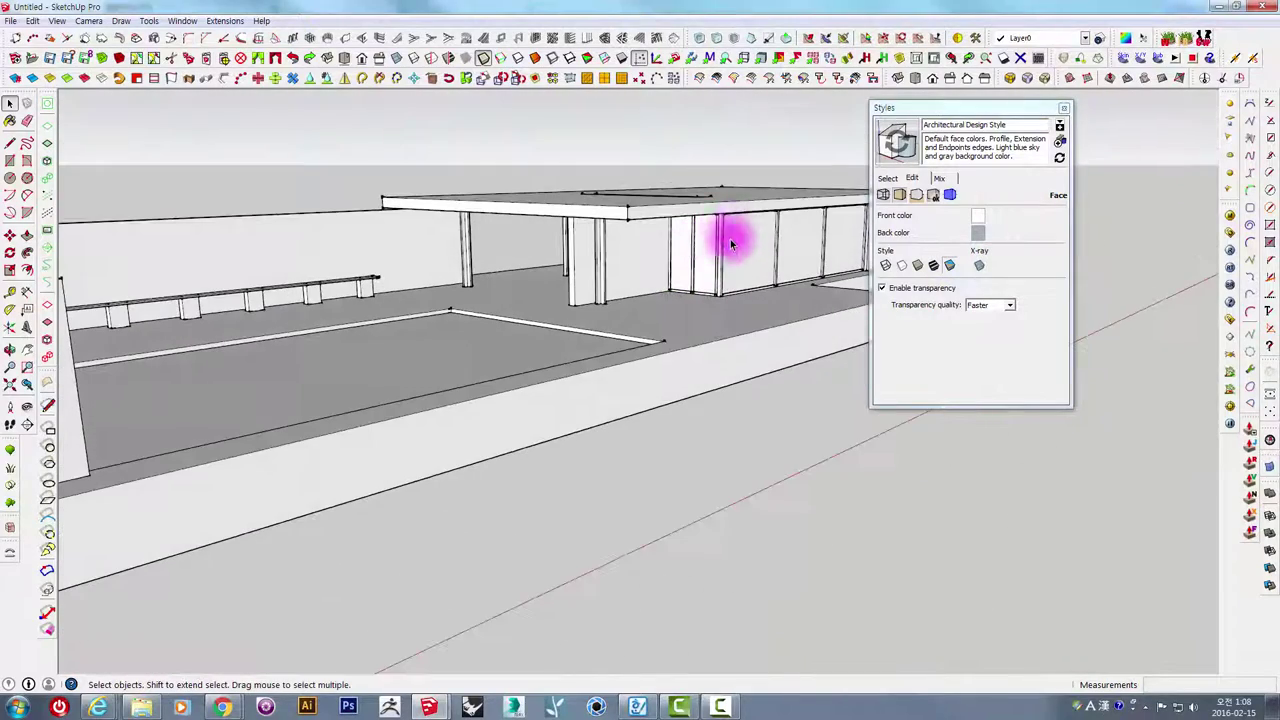
Toggle X-ray on and off, then set the front face colour to white.
left_click(980, 268)
mouse_move(754, 263)
middle_mouse_down()
mouse_move(871, 400)
mouse_move(880, 389)
middle_mouse_up()
left_click(980, 266)
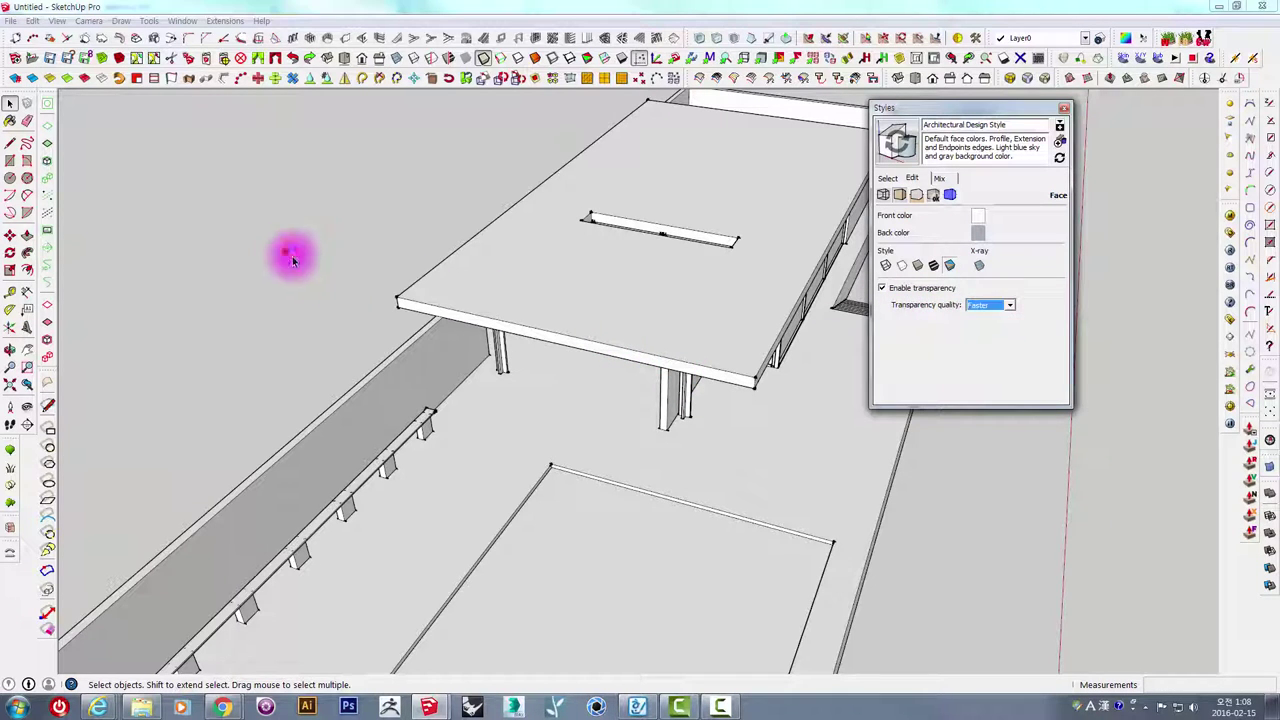
mouse_move(292, 260)
middle_mouse_down()
mouse_move(586, 306)
mouse_move(529, 409)
mouse_move(757, 277)
middle_mouse_up()
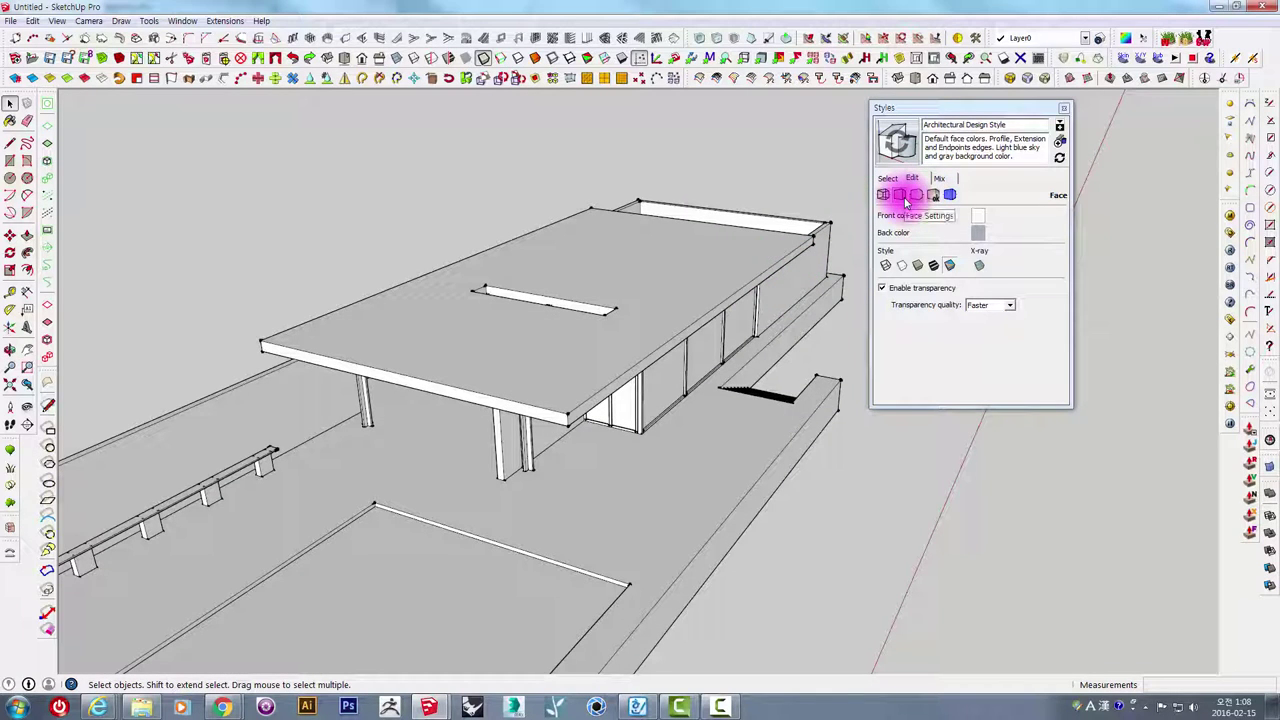
left_click(979, 220)
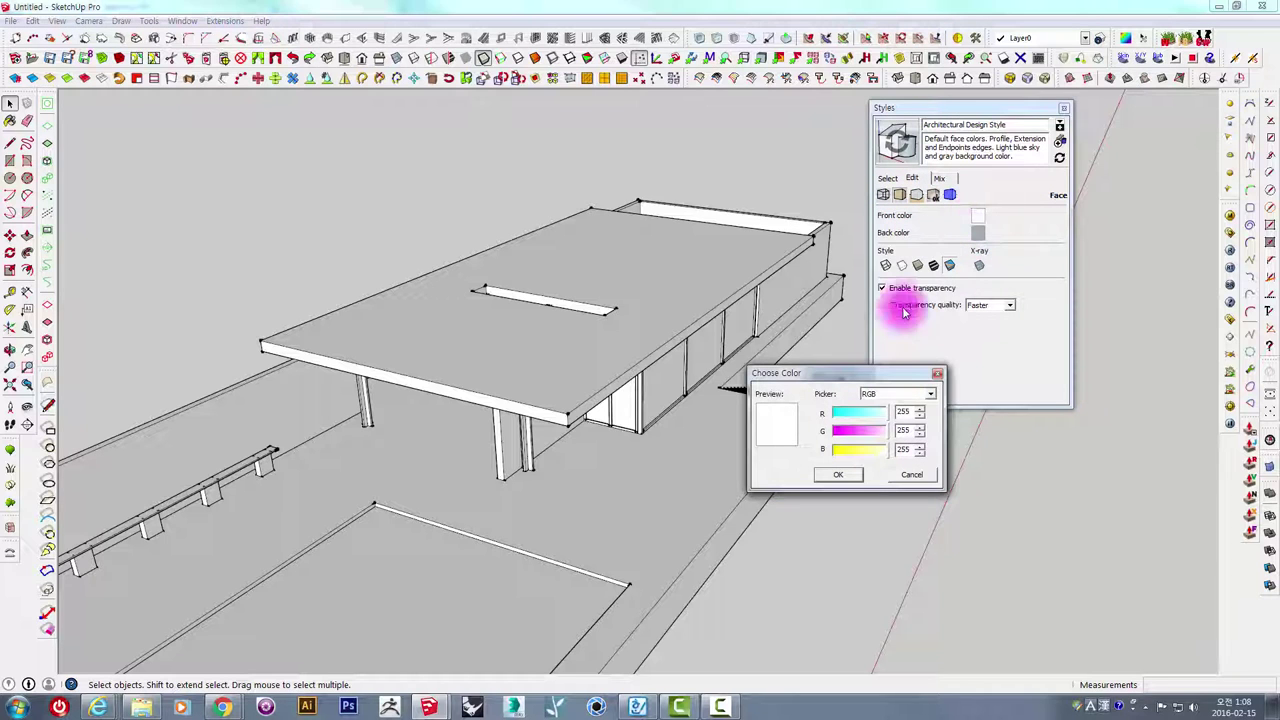
left_click(920, 477)
mouse_move(876, 460)
middle_mouse_down()
mouse_move(686, 286)
mouse_move(686, 300)
mouse_move(720, 297)
mouse_move(916, 194)
middle_mouse_up()
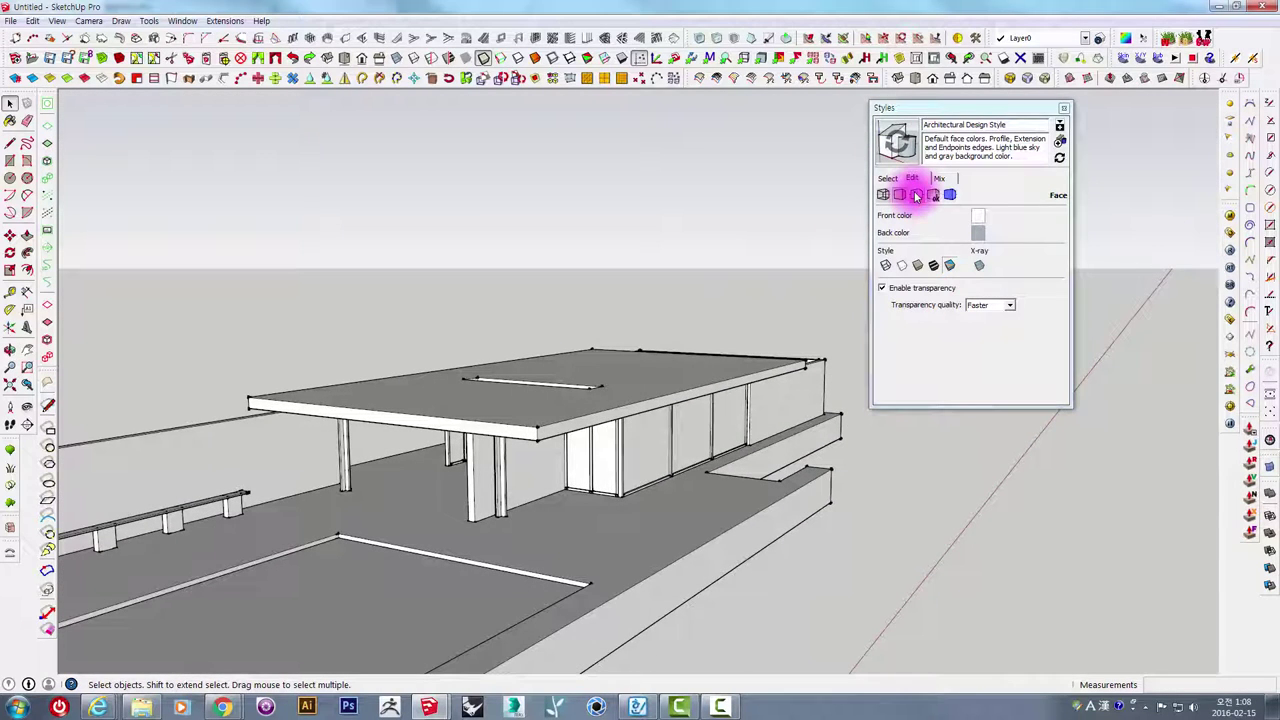
Show the Background settings and turn the sky gradient off.
left_click(916, 195)
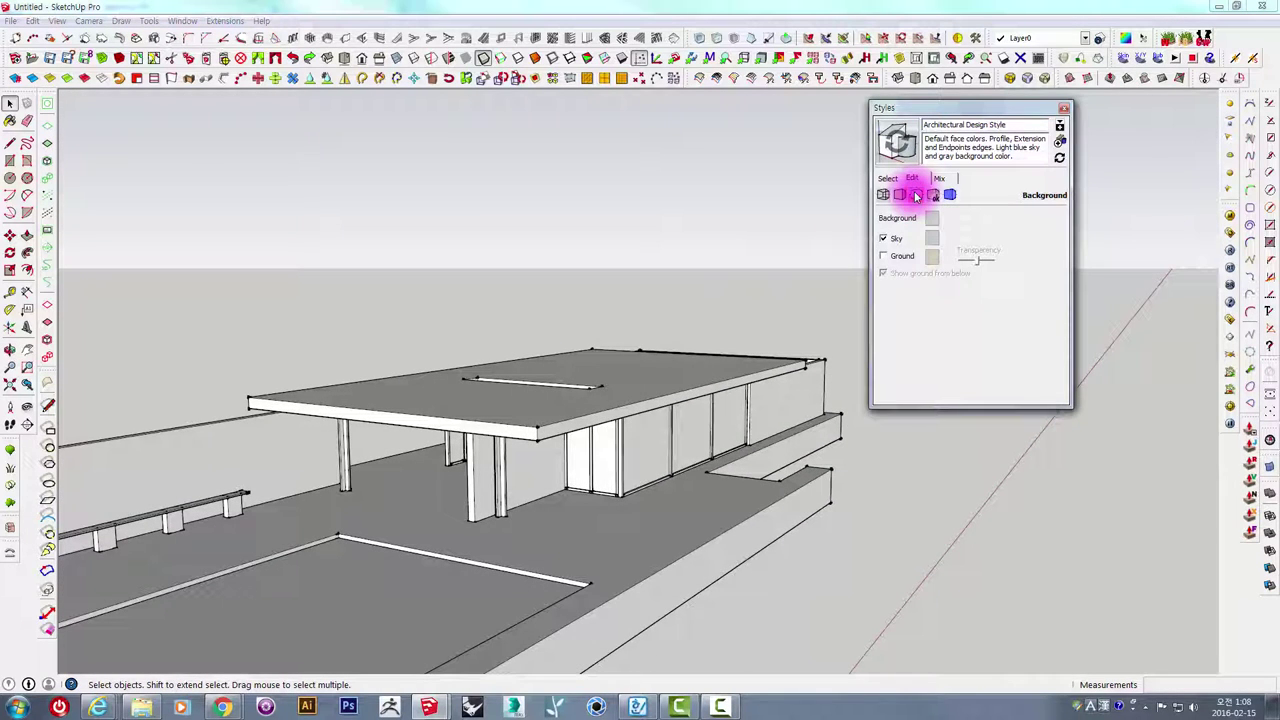
mouse_move(648, 352)
middle_mouse_down()
mouse_move(634, 297)
mouse_move(649, 280)
mouse_move(834, 217)
middle_mouse_up()
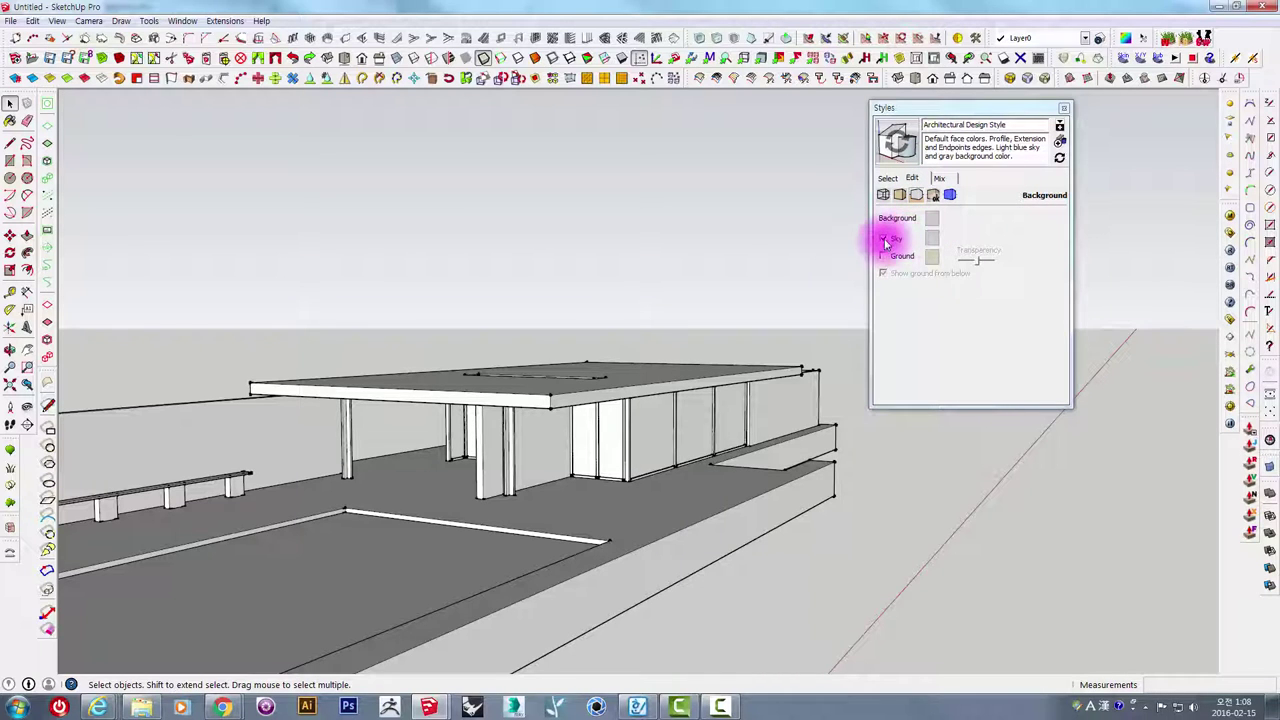
mouse_move(660, 294)
middle_mouse_down()
mouse_move(649, 157)
mouse_move(614, 150)
middle_mouse_up()
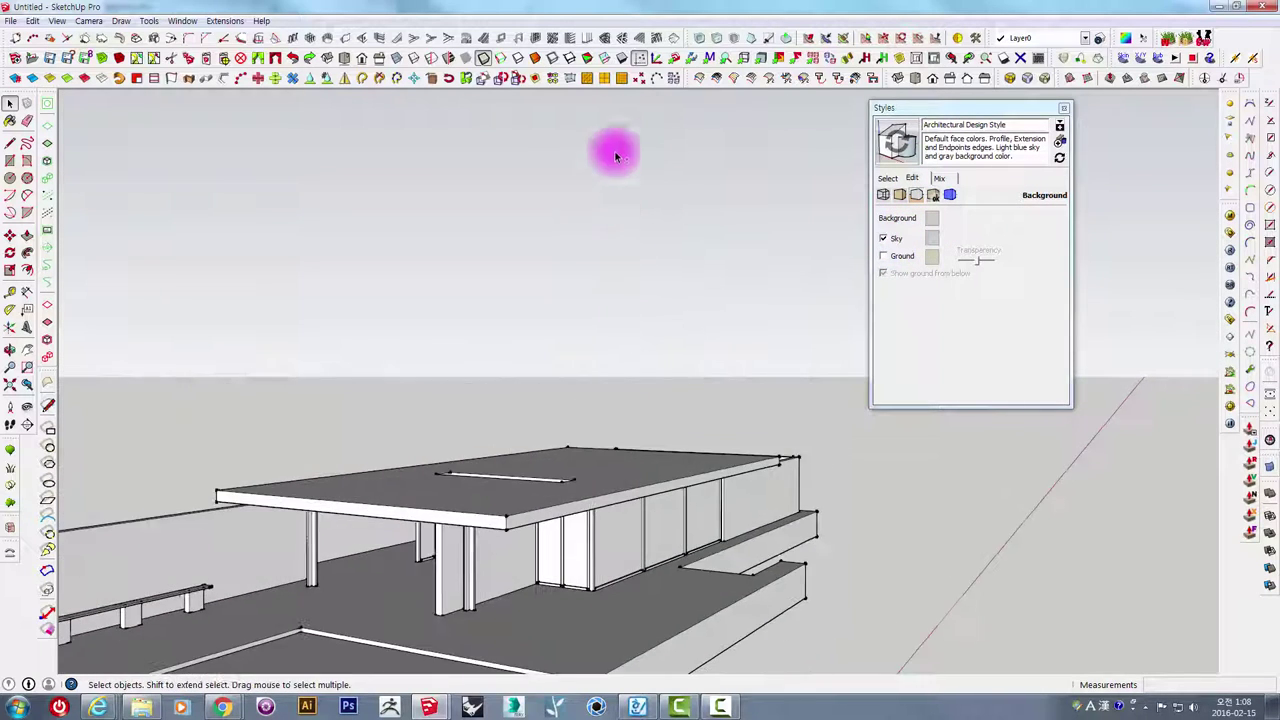
left_click(884, 240)
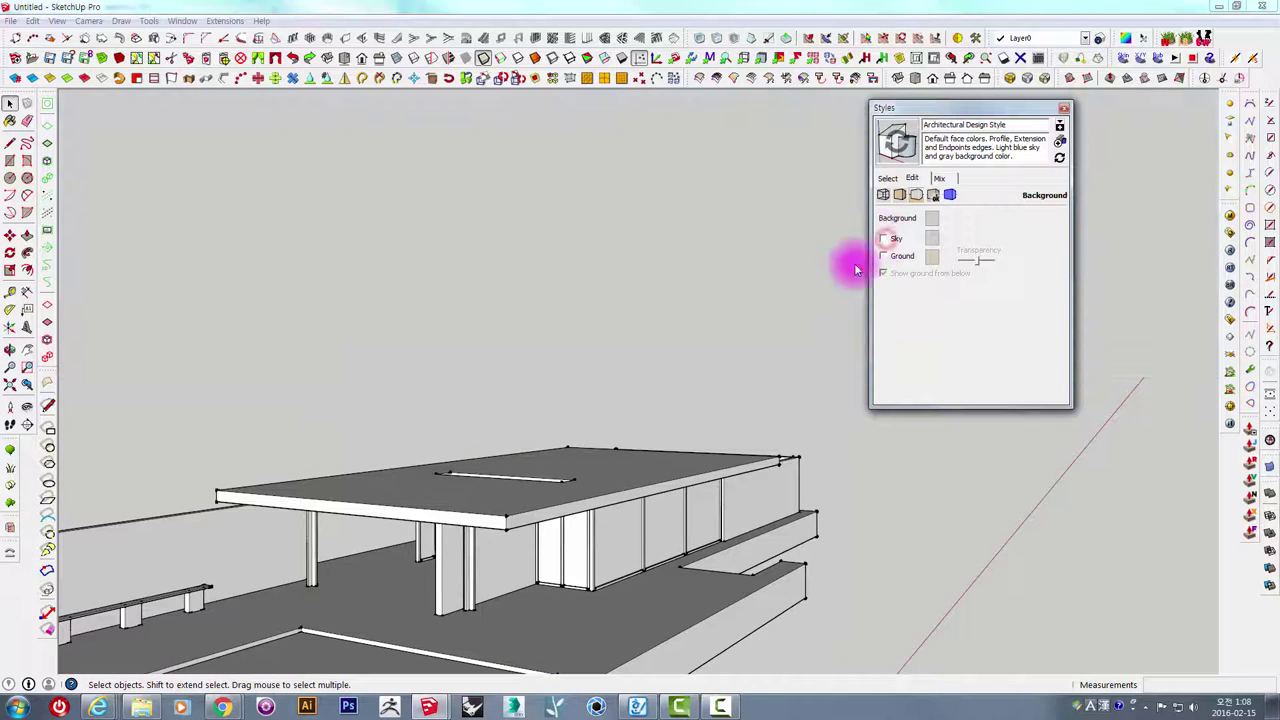
middle_click_drag(752, 372, 691, 391)
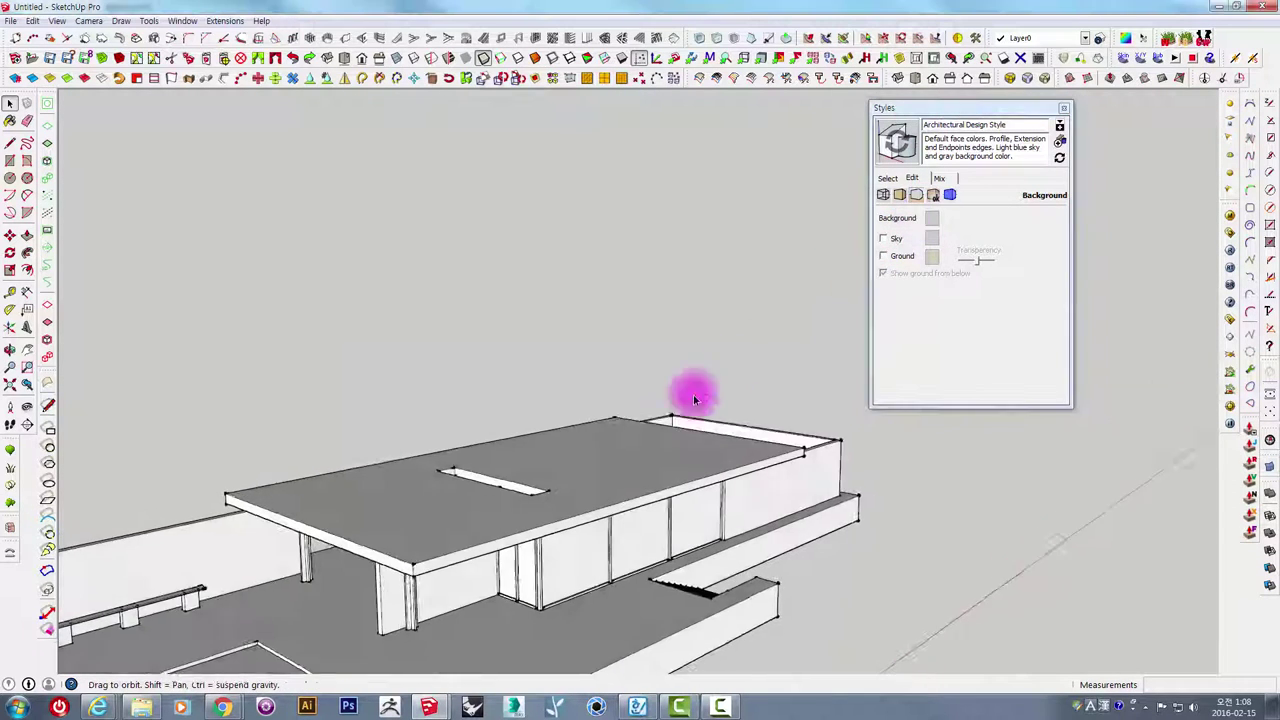
Set the background colour to white via the colour wheel, then re-enable Sky.
left_click(931, 218)
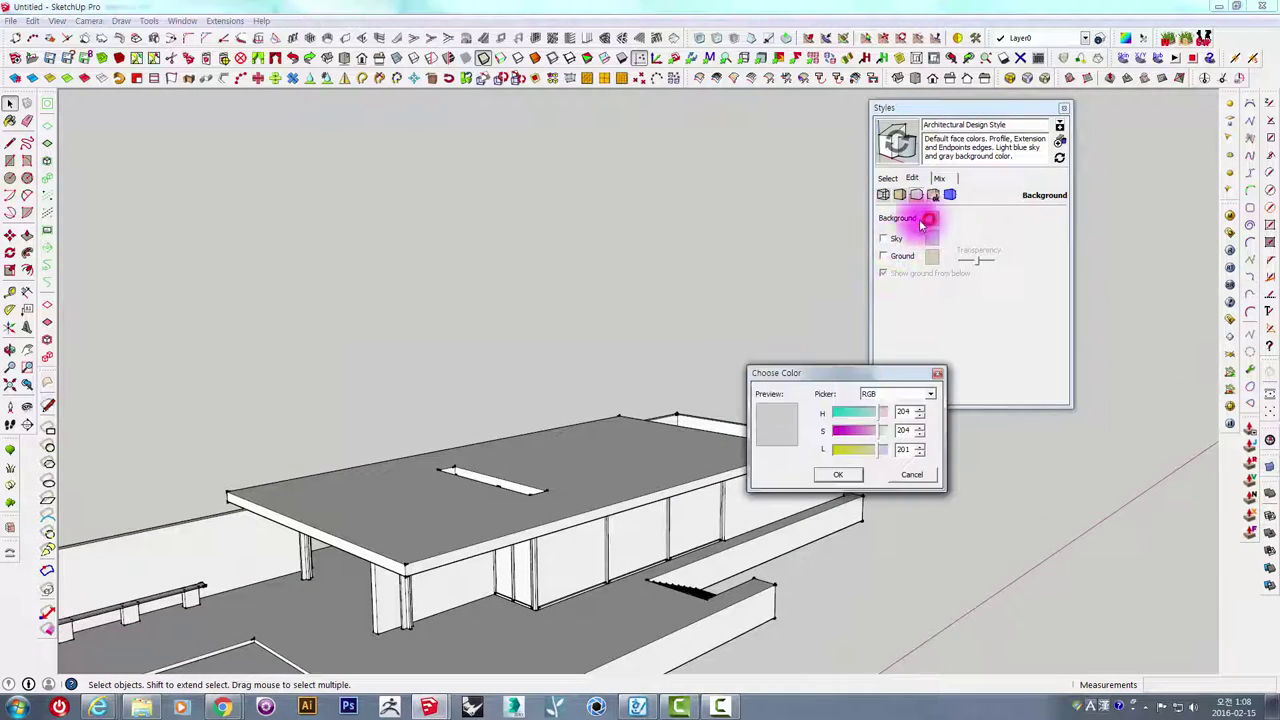
left_click(891, 407)
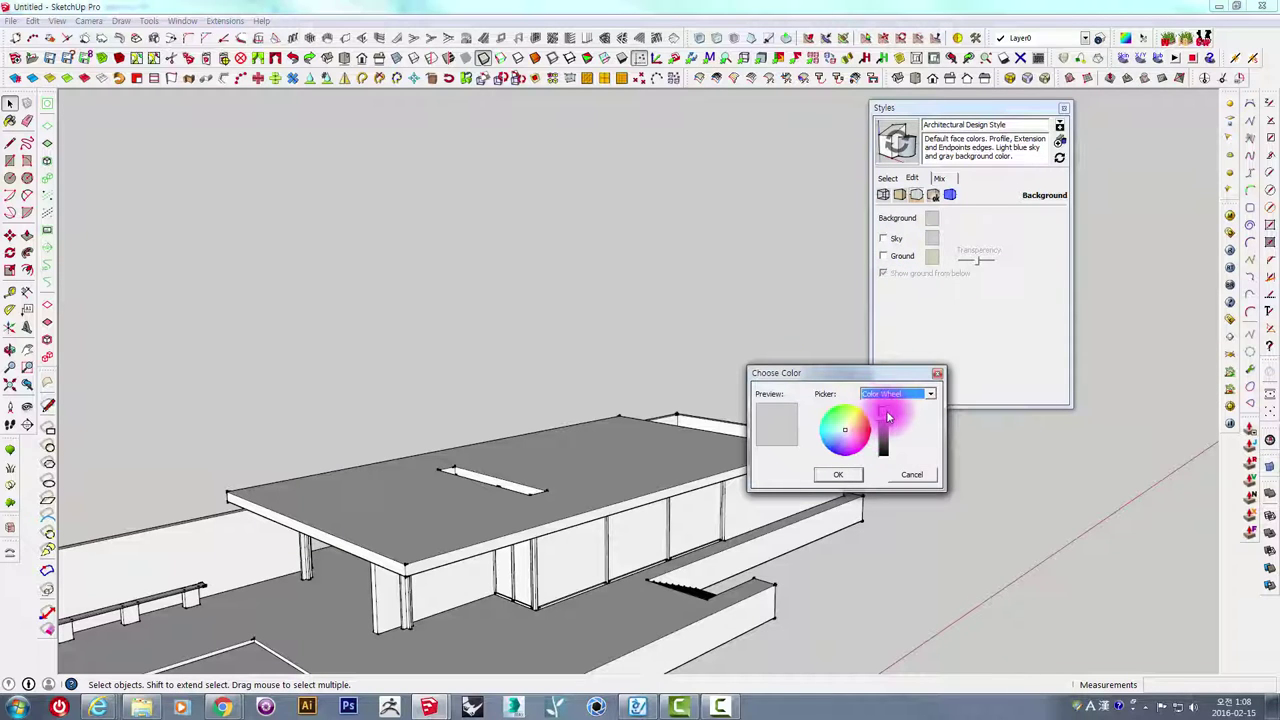
left_click_drag(888, 417, 891, 383)
left_click(845, 477)
mouse_move(680, 440)
middle_mouse_down()
mouse_move(717, 364)
mouse_move(731, 457)
middle_mouse_up()
left_click(931, 218)
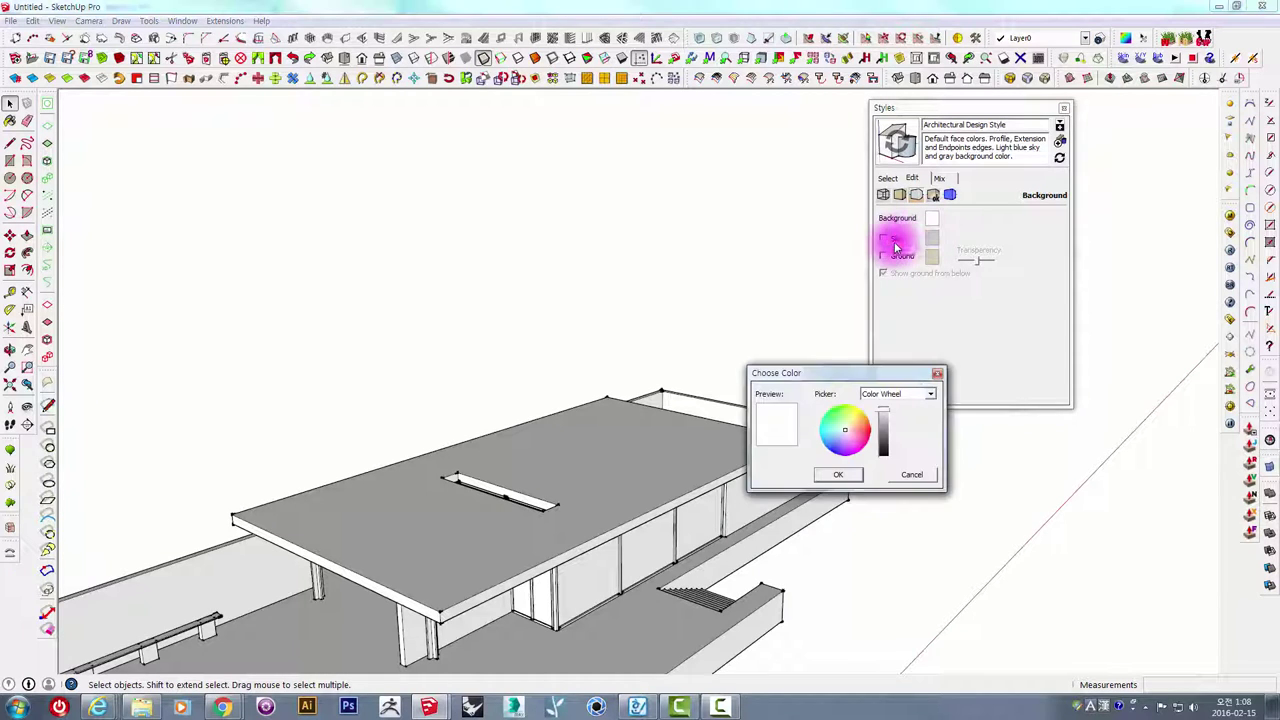
left_click(910, 474)
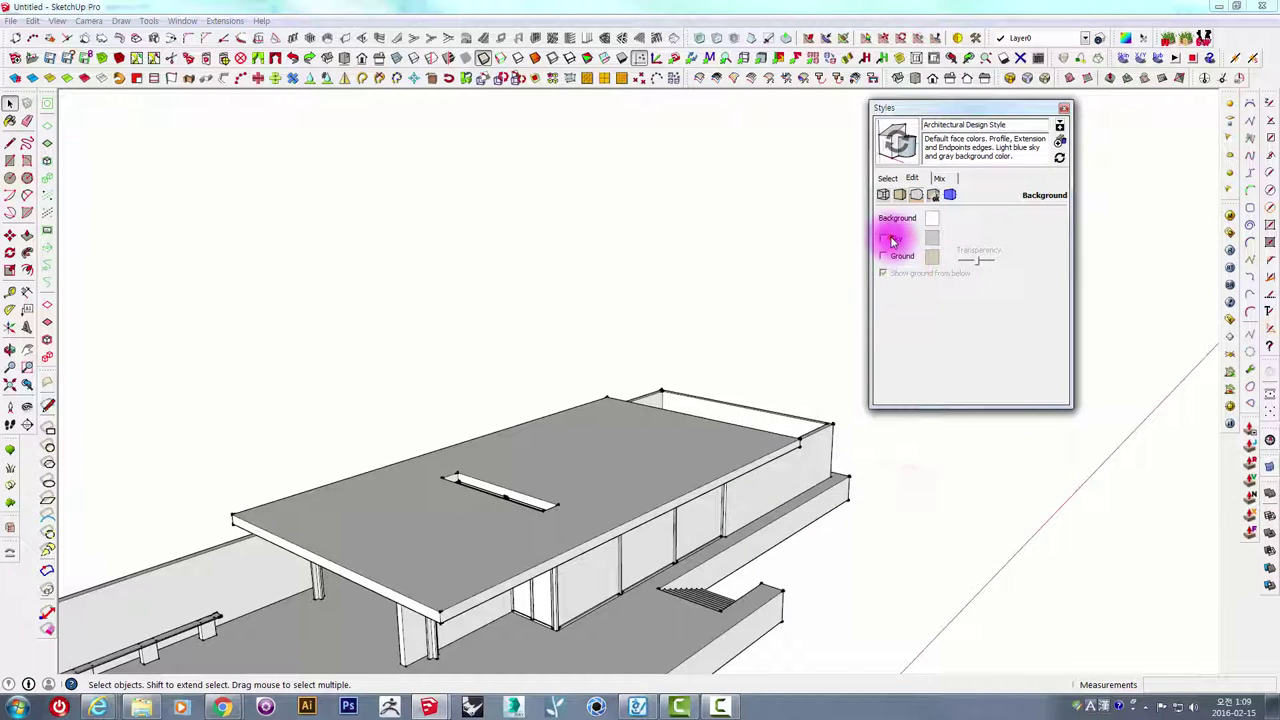
left_click(884, 238)
Turn on the beige ground plane and make it slightly more transparent.
middle_click_drag(751, 391, 714, 317)
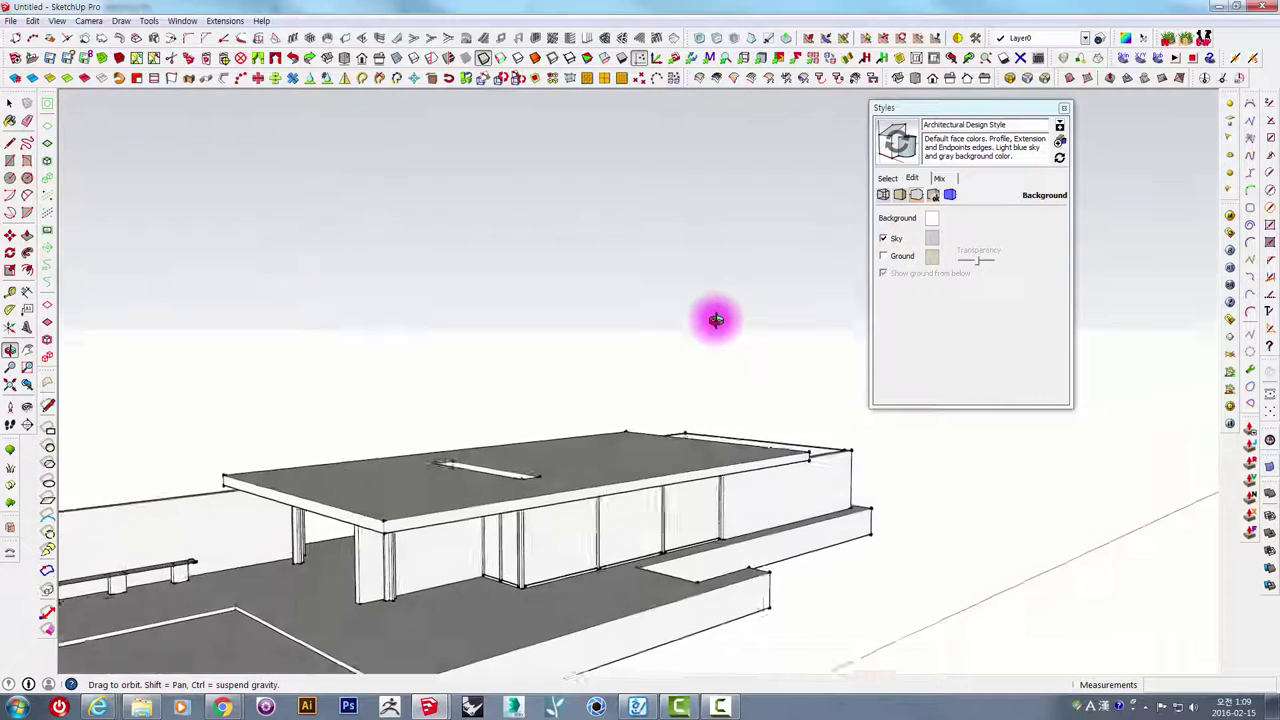
left_click(897, 261)
middle_click_drag(537, 434, 443, 380)
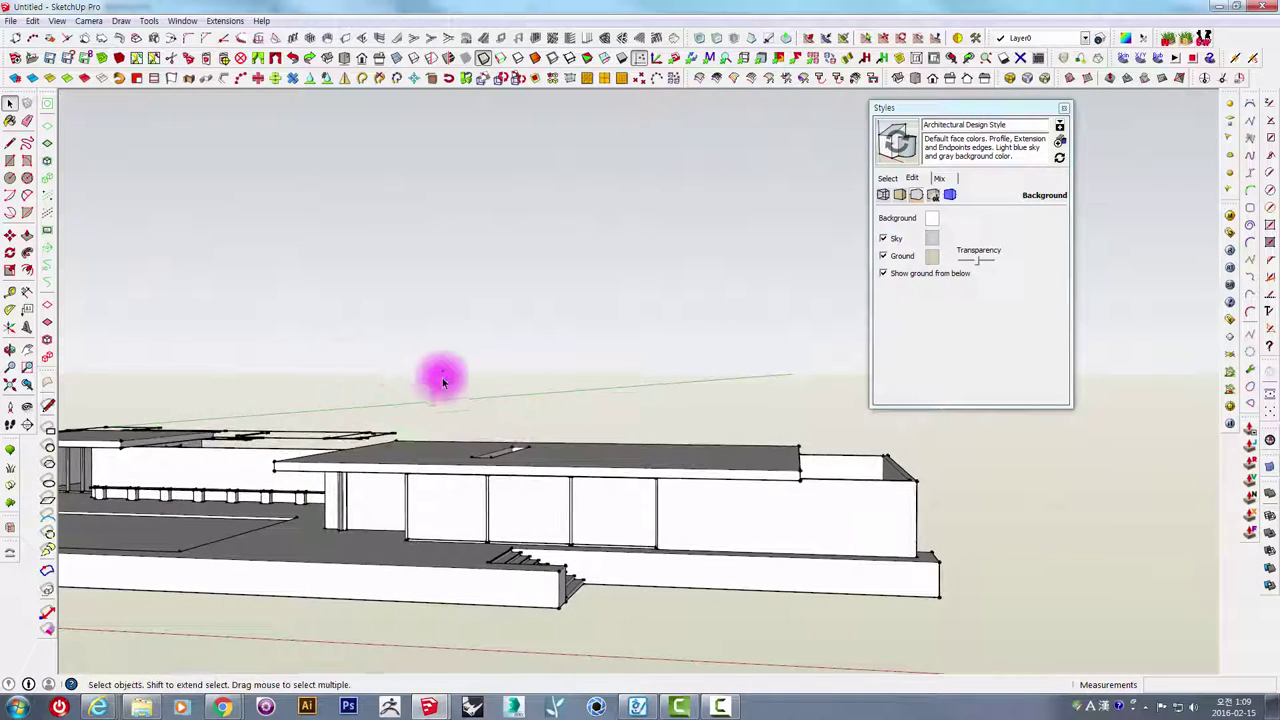
mouse_move(540, 391)
middle_mouse_down()
mouse_move(766, 374)
mouse_move(701, 330)
middle_mouse_up()
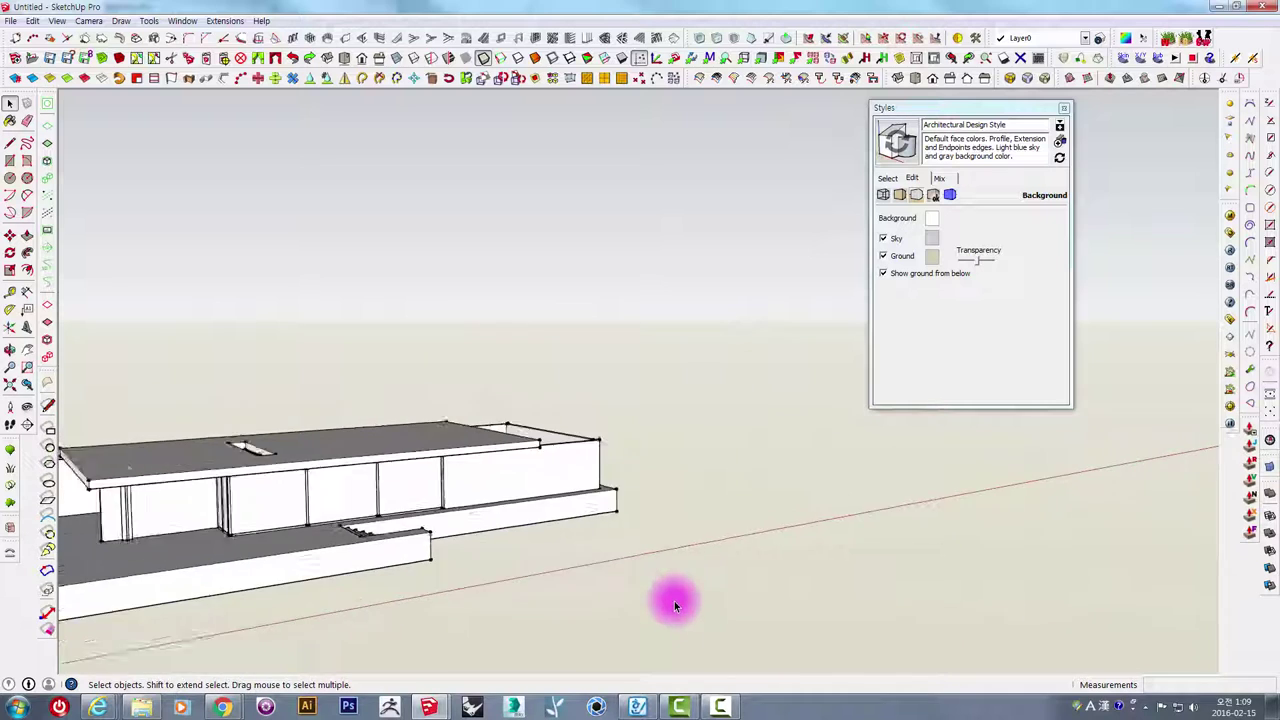
middle_click_drag(674, 601, 1029, 286)
middle_click_drag(777, 319, 923, 235)
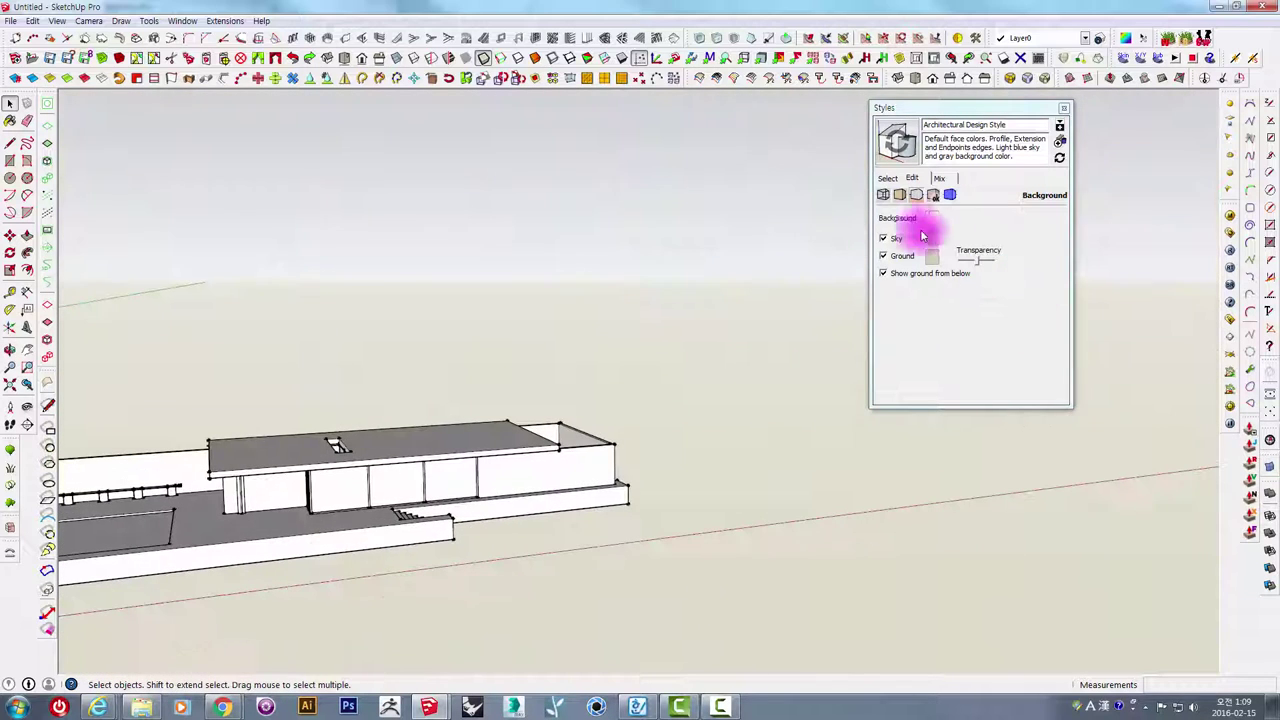
left_click_drag(978, 265, 984, 267)
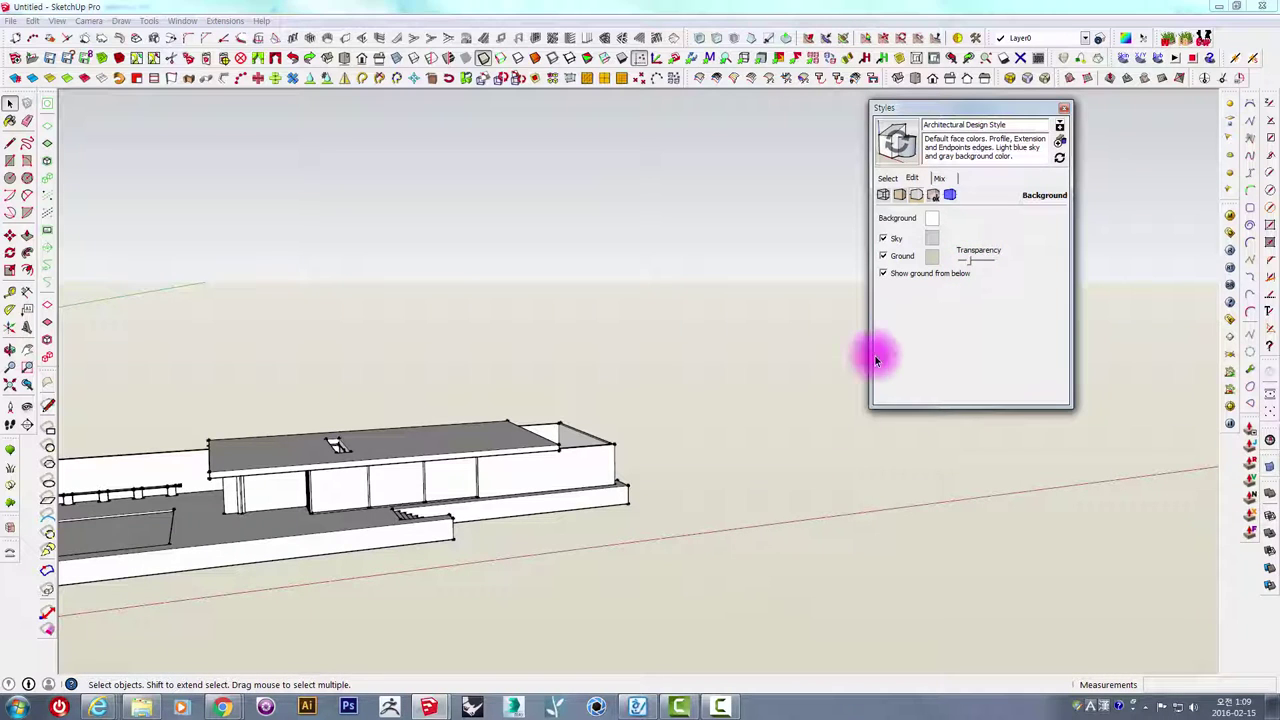
middle_click_drag(726, 443, 765, 421)
mouse_move(551, 474)
middle_mouse_down()
mouse_move(771, 449)
mouse_move(531, 446)
mouse_move(828, 400)
mouse_move(935, 193)
middle_mouse_up()
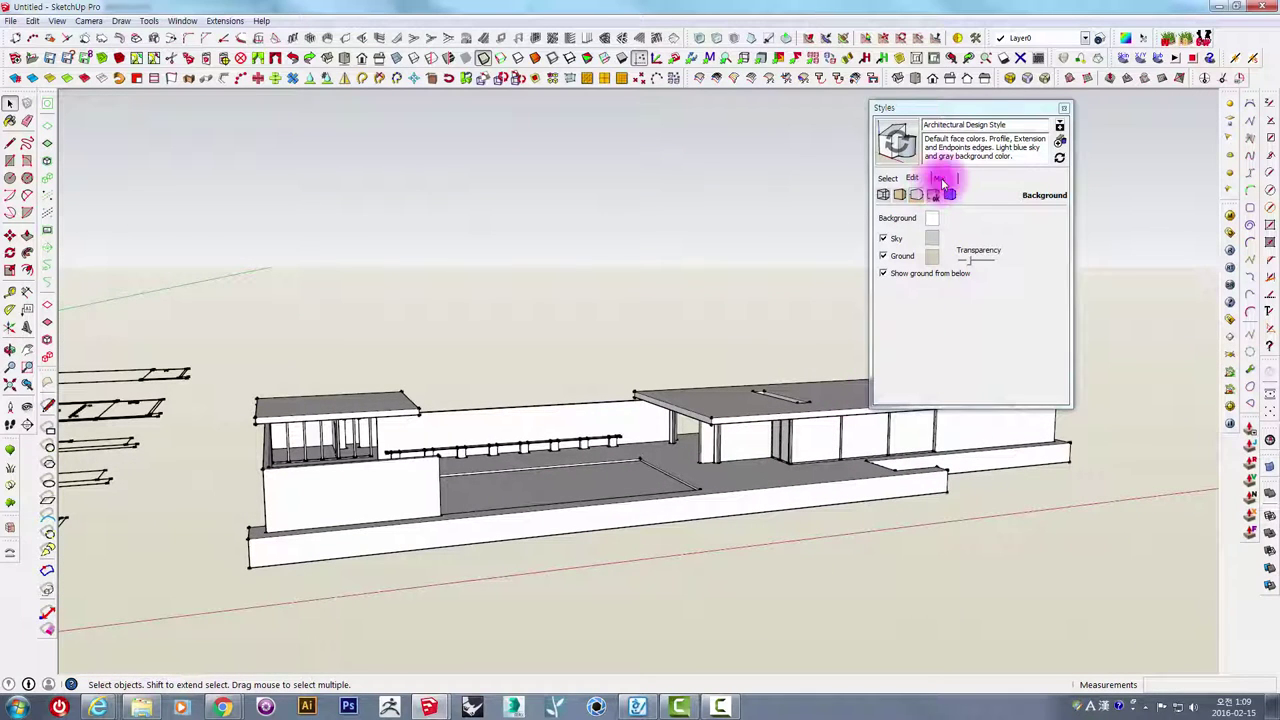
Look at the Watermark settings, then switch to the Modeling settings.
left_click(934, 196)
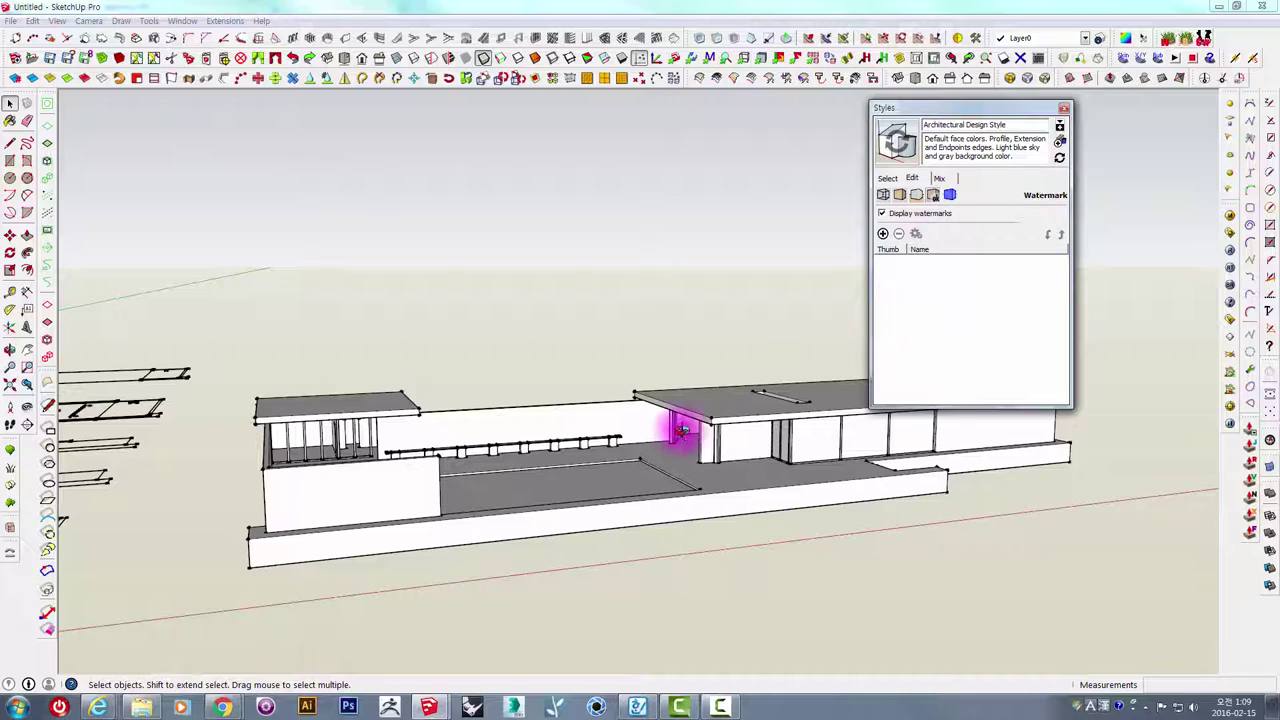
mouse_move(680, 430)
middle_mouse_down()
mouse_move(737, 434)
mouse_move(823, 400)
middle_mouse_up()
scroll(686, 457, "up", 3)
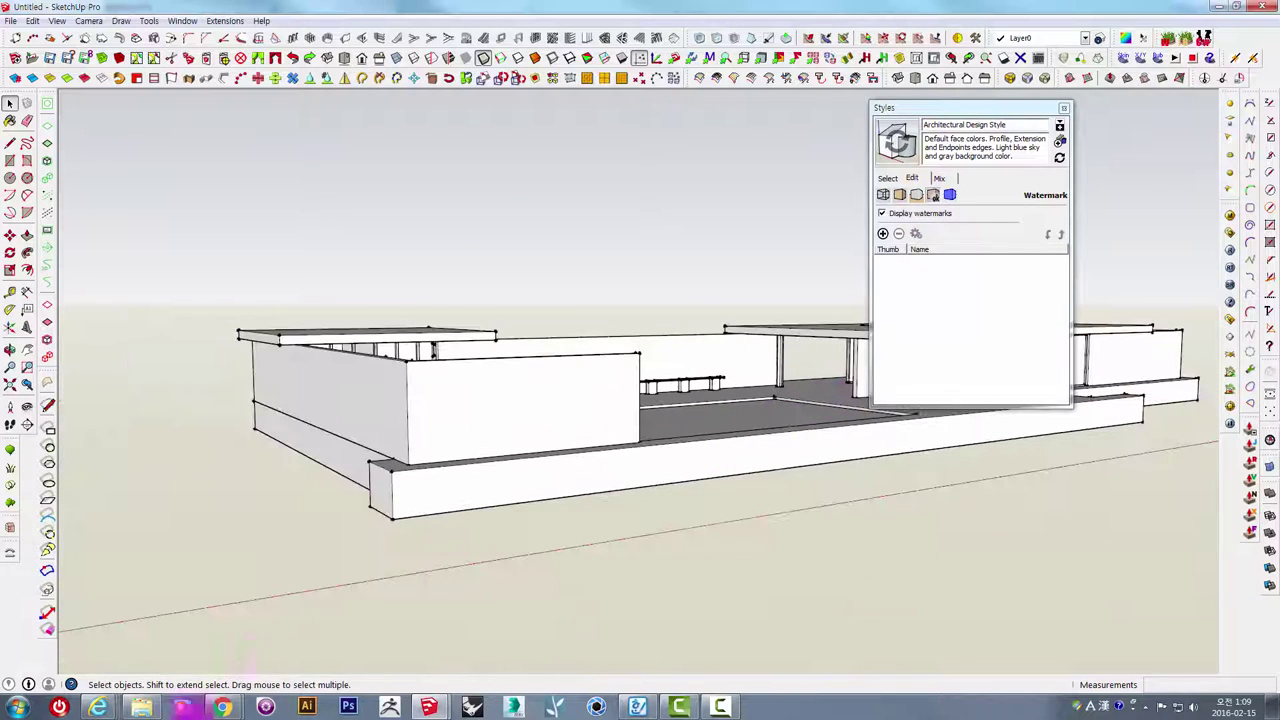
left_click(950, 195)
mouse_move(687, 374)
middle_mouse_down()
mouse_move(510, 315)
mouse_move(700, 386)
mouse_move(963, 443)
middle_mouse_up()
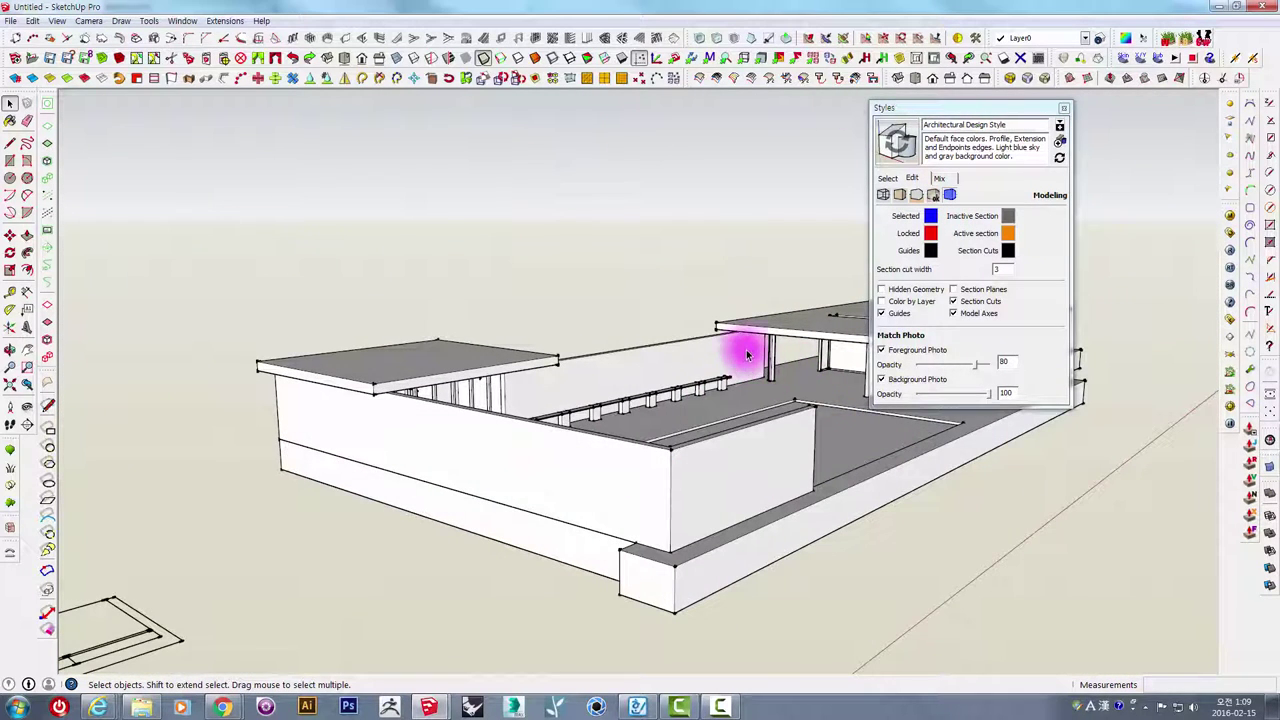
middle_click_drag(745, 355, 666, 391)
mouse_move(849, 360)
middle_mouse_down()
mouse_move(686, 300)
mouse_move(523, 395)
middle_mouse_up()
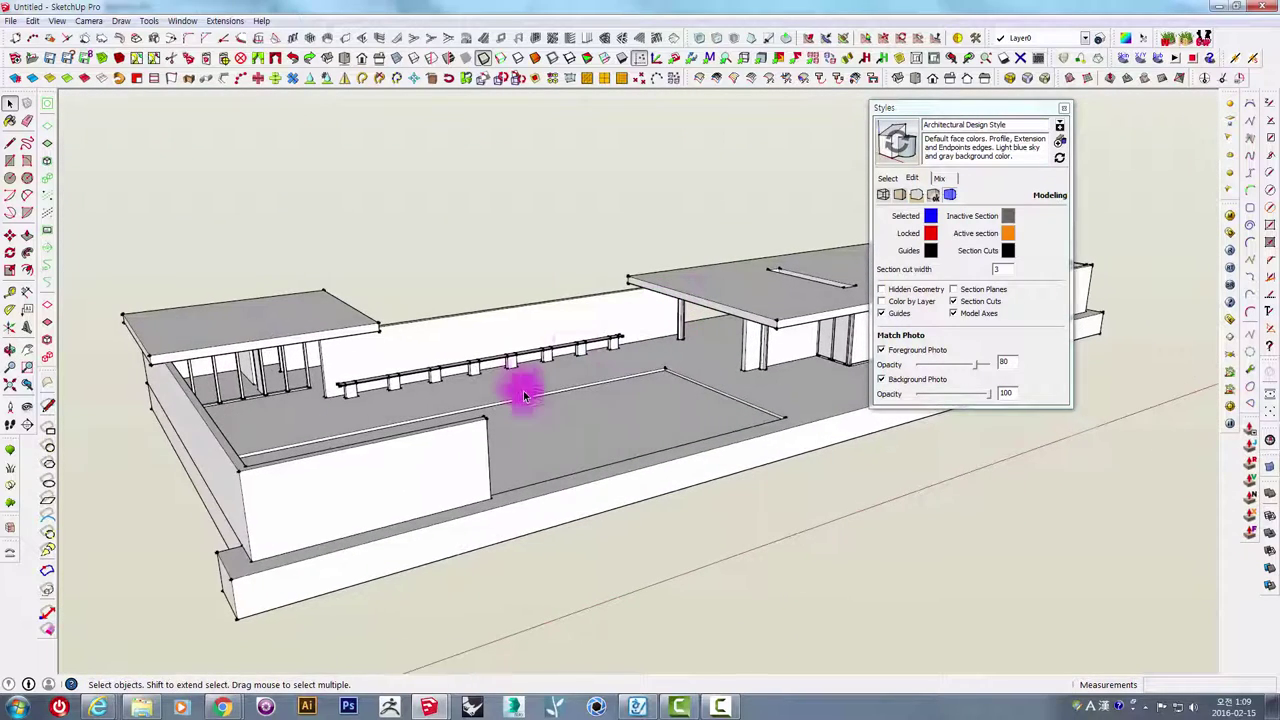
Place a test section plane through the building.
left_click(27, 424)
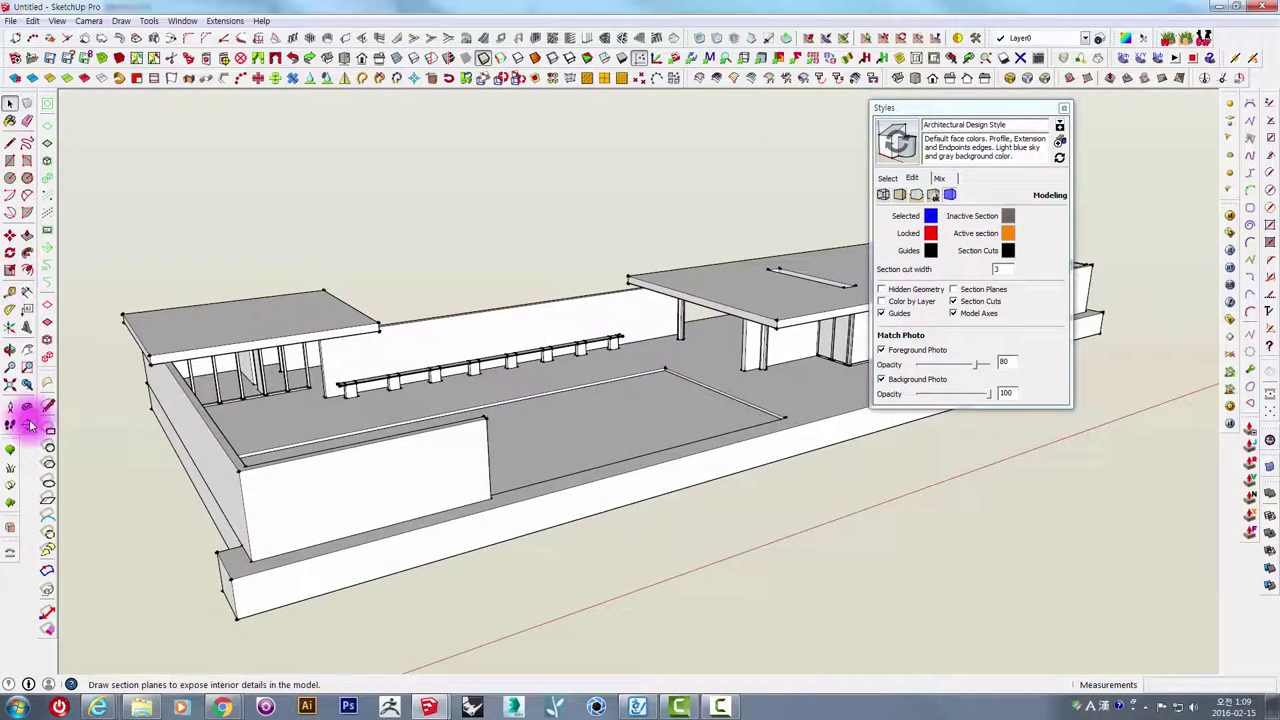
mouse_move(323, 471)
middle_mouse_down()
mouse_move(437, 372)
mouse_move(623, 400)
mouse_move(586, 482)
middle_mouse_up()
left_click(437, 372)
key("space")
scroll(586, 482, "up", 2)
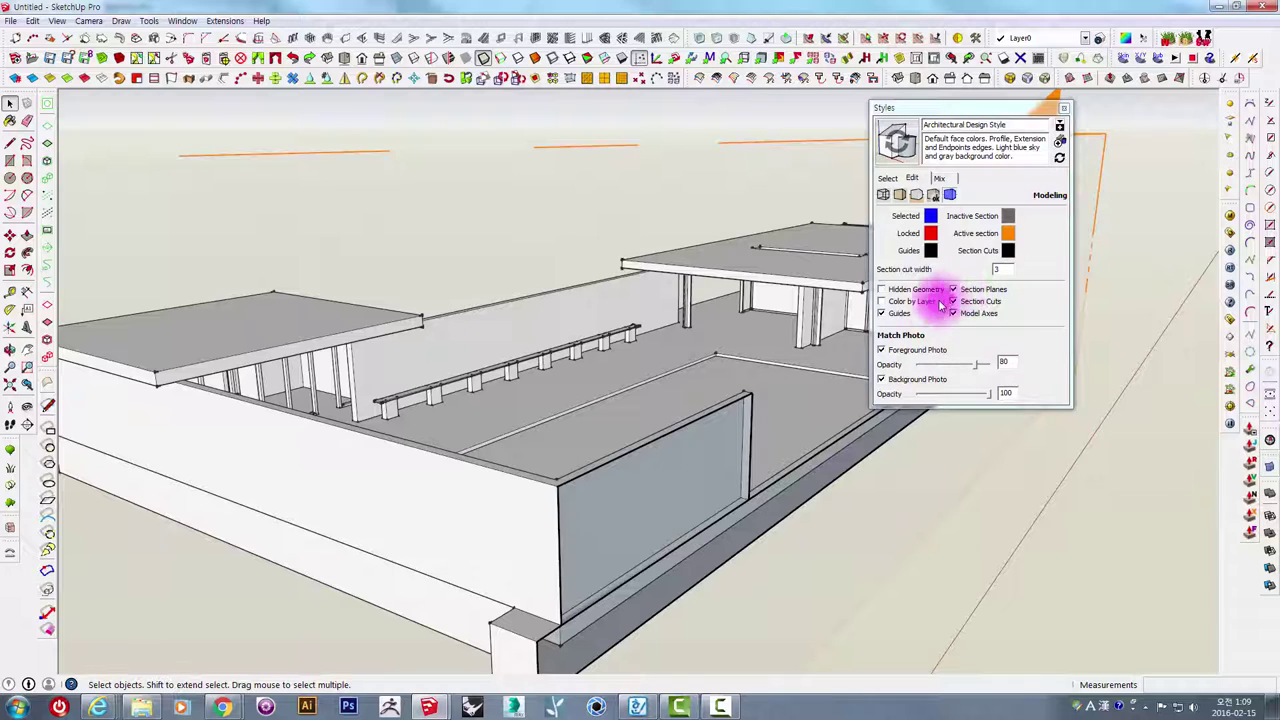
Set the section cut width to 1, inspect the cut, and select the section plane.
left_click(1003, 270)
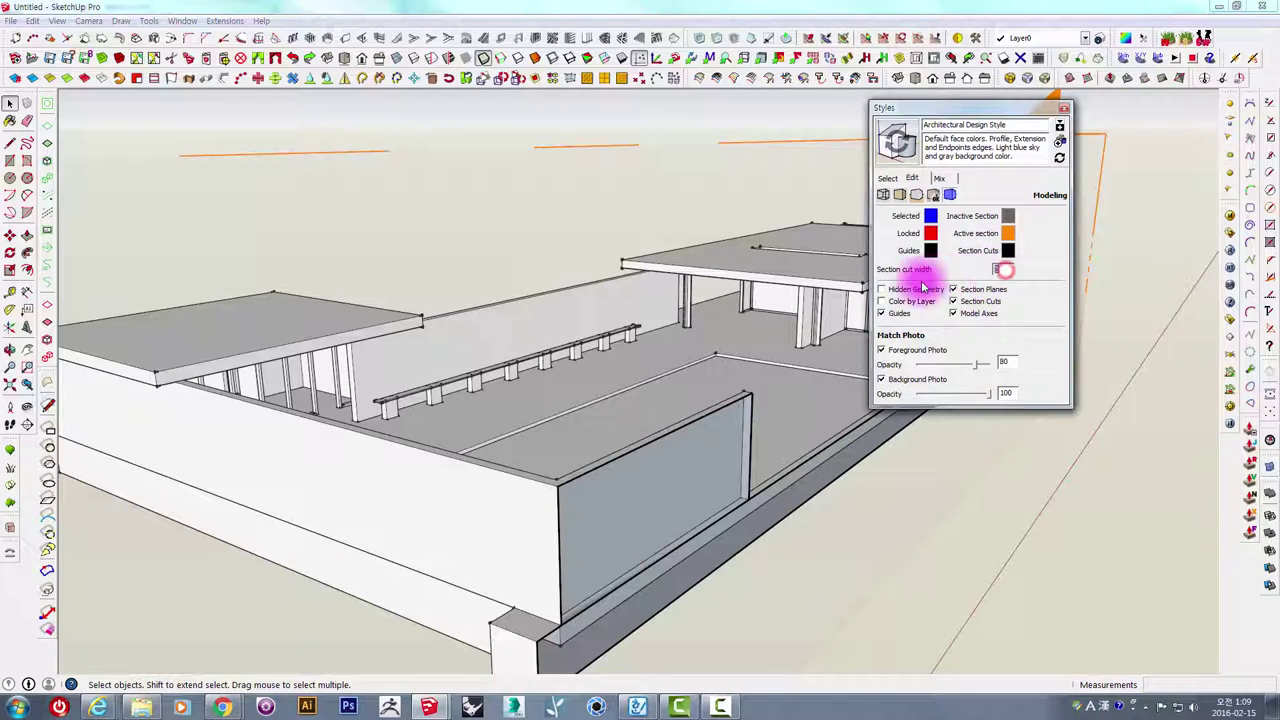
type("1")
key("Return")
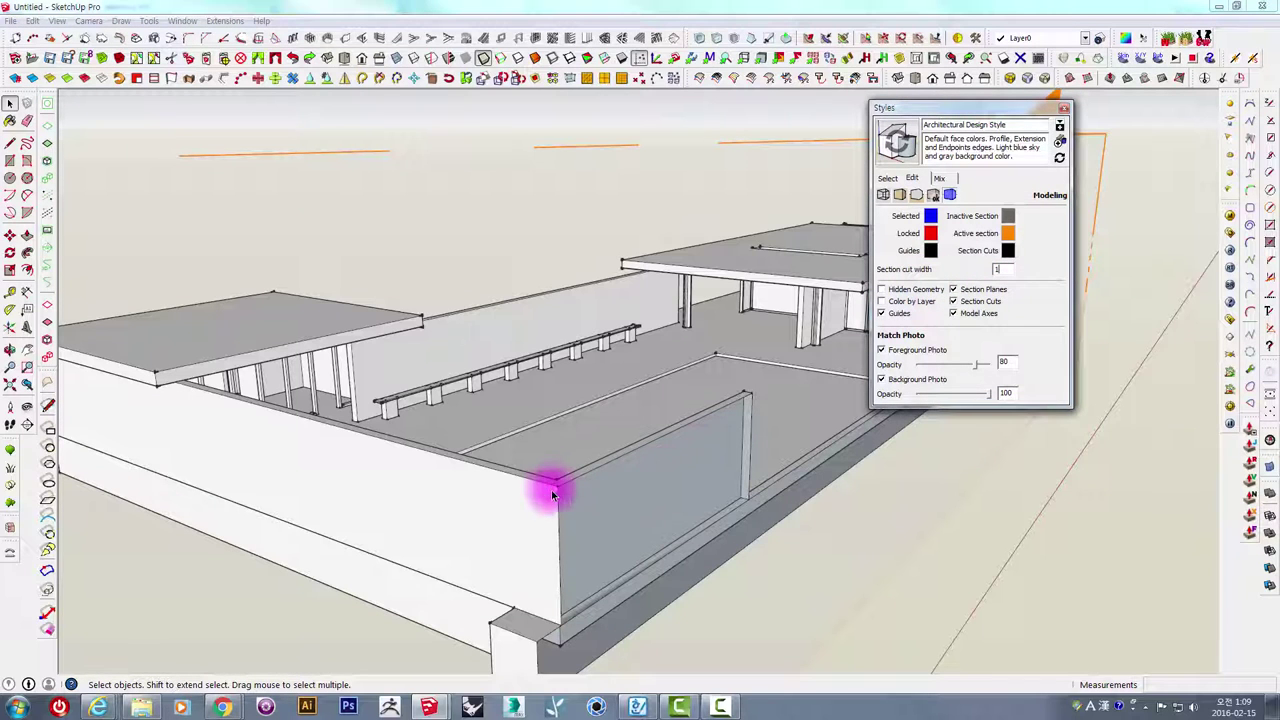
middle_click_drag(737, 414, 905, 308)
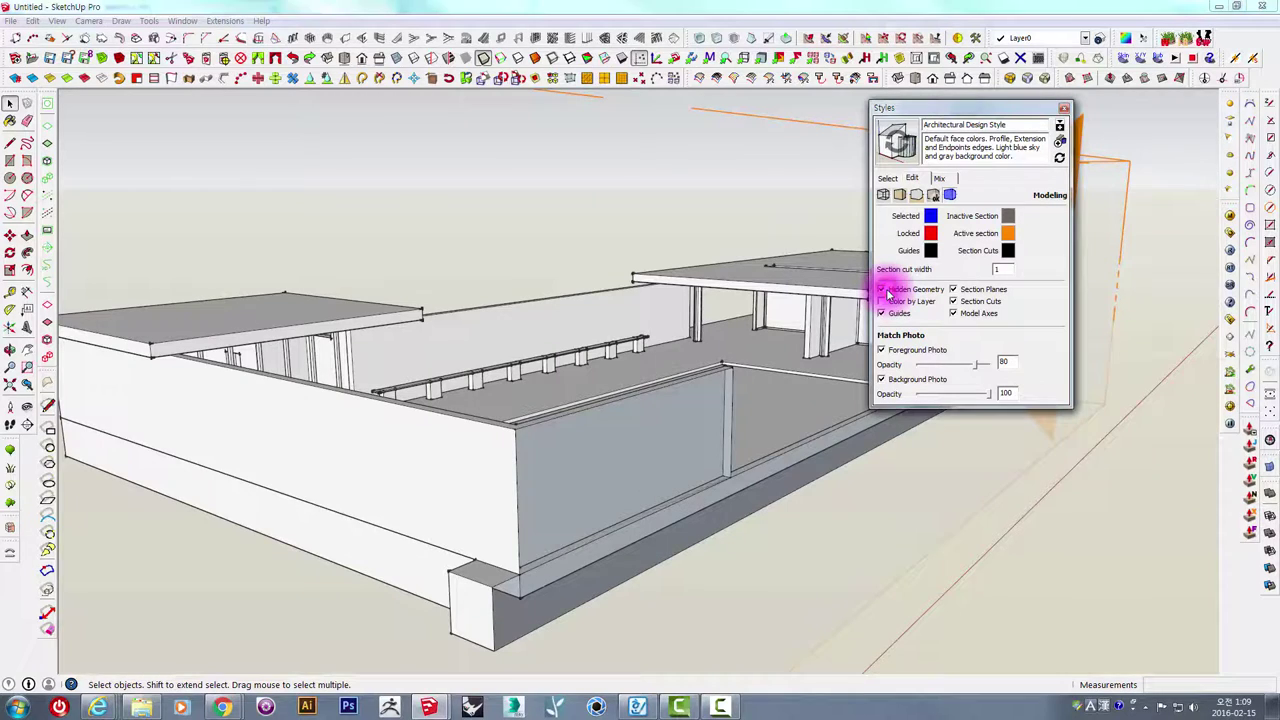
middle_click_drag(752, 376, 723, 363)
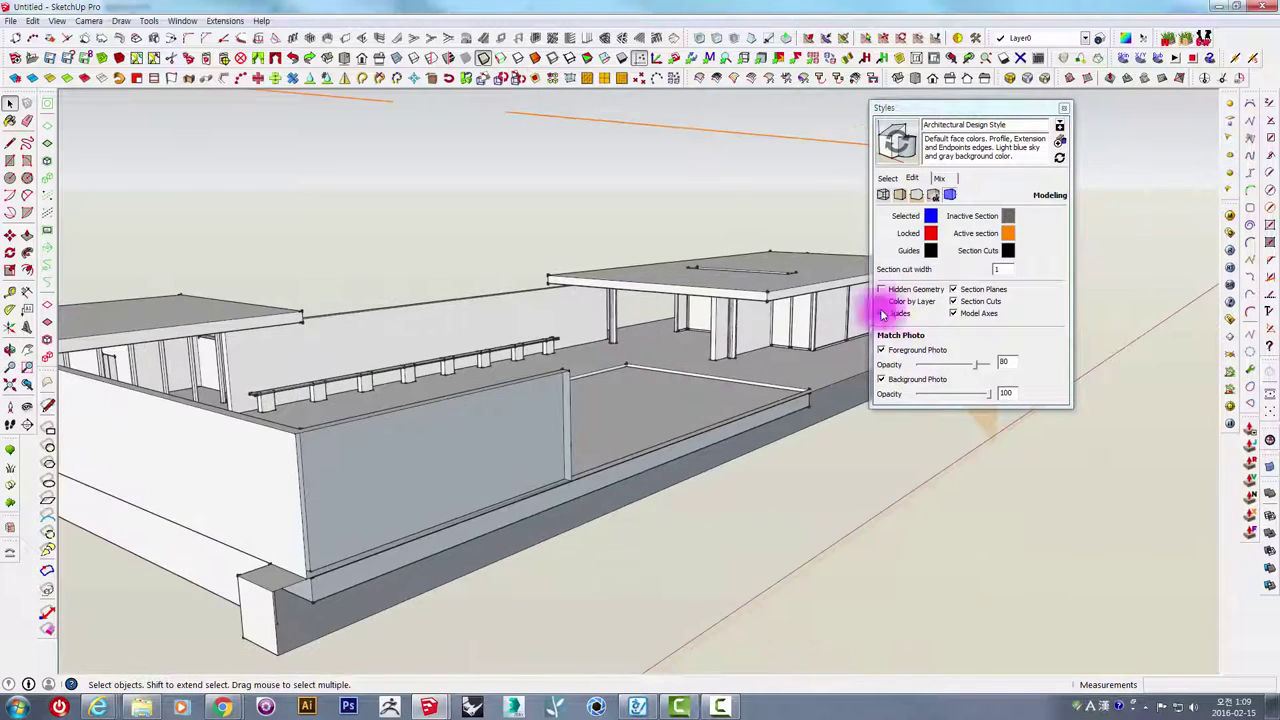
mouse_move(840, 345)
middle_mouse_down()
mouse_move(766, 374)
mouse_move(673, 353)
mouse_move(700, 345)
middle_mouse_up()
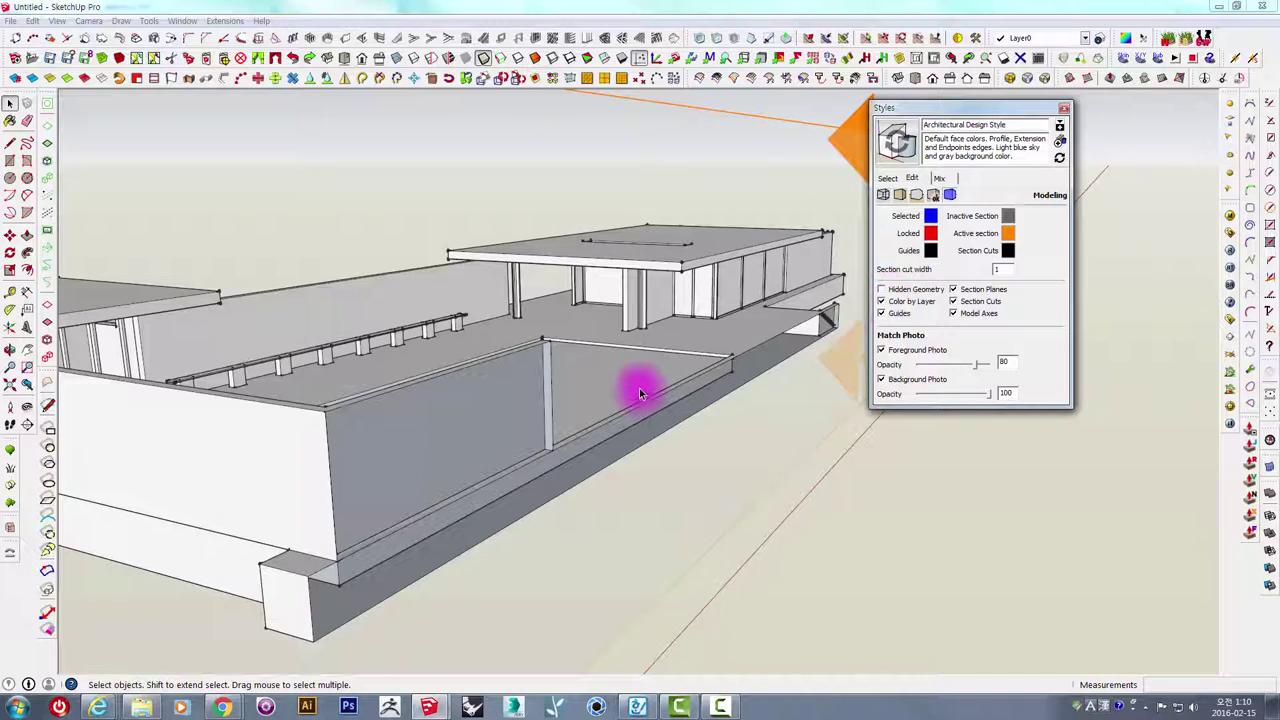
mouse_move(640, 392)
middle_mouse_down()
mouse_move(709, 314)
mouse_move(806, 346)
middle_mouse_up()
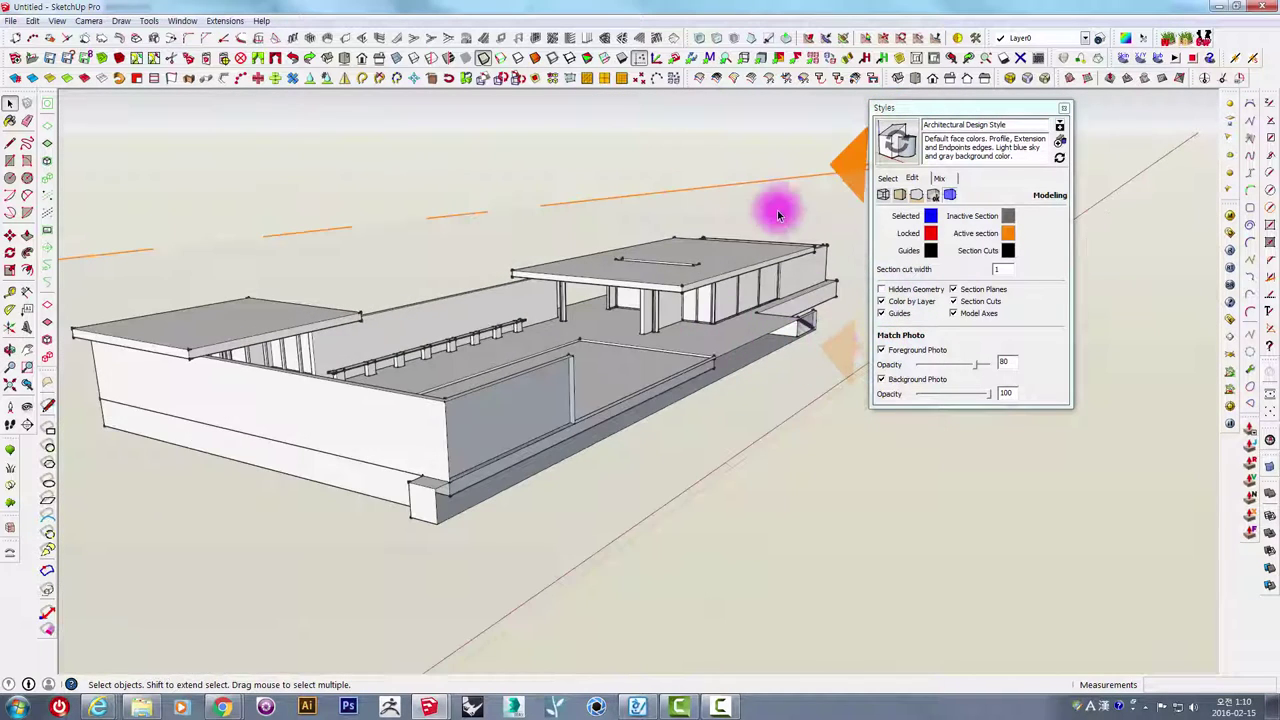
left_click(765, 189)
Delete the section plane and toggle the model axes display.
key("Delete")
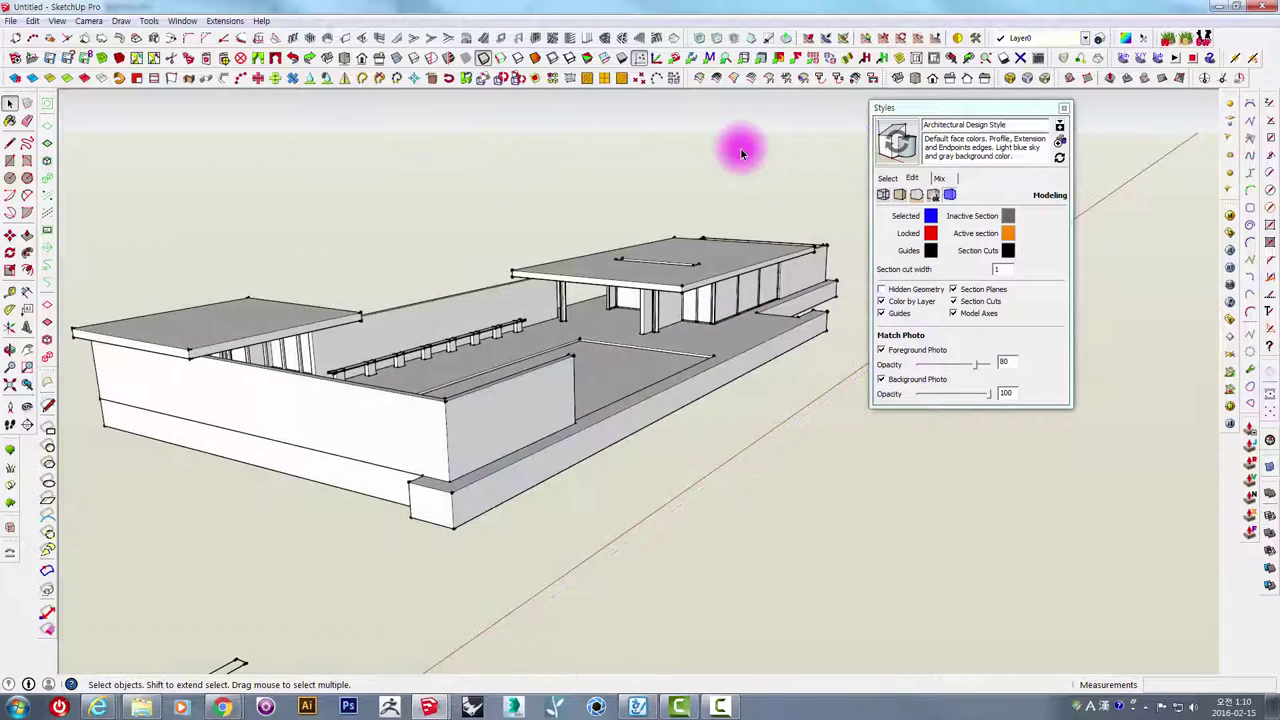
mouse_move(700, 286)
middle_mouse_down()
mouse_move(680, 357)
mouse_move(929, 339)
middle_mouse_up()
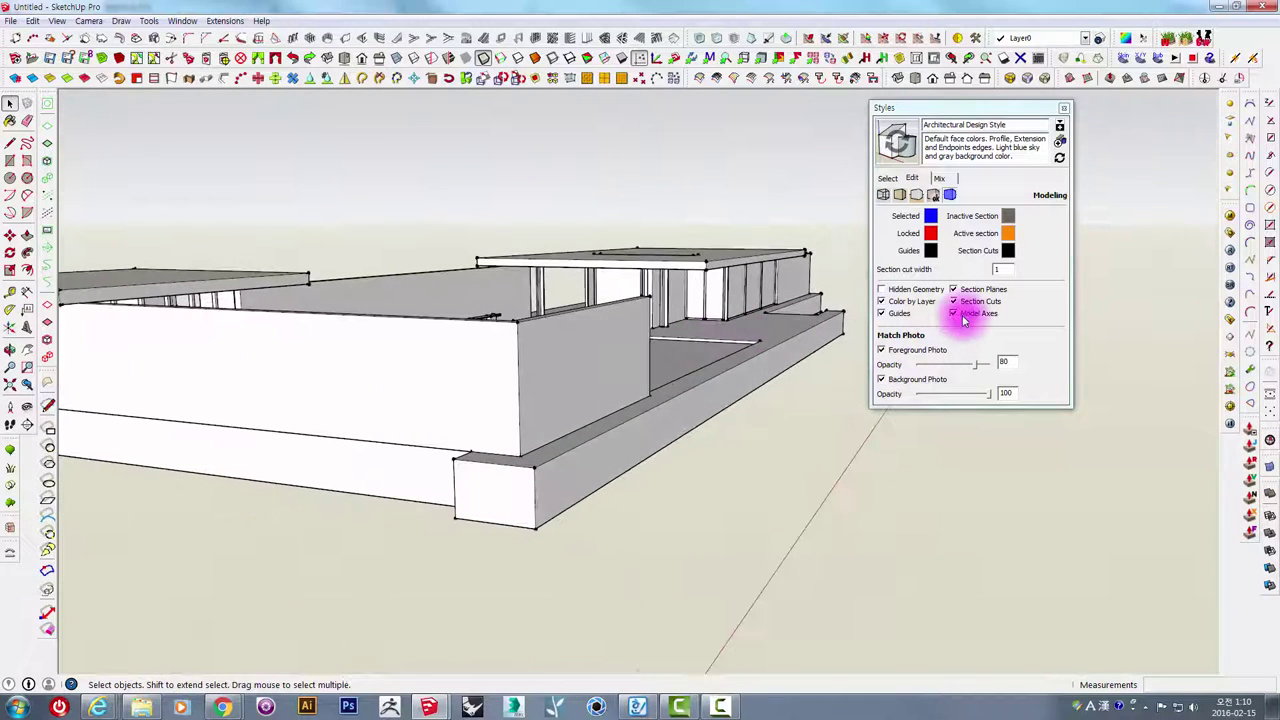
left_click(954, 314)
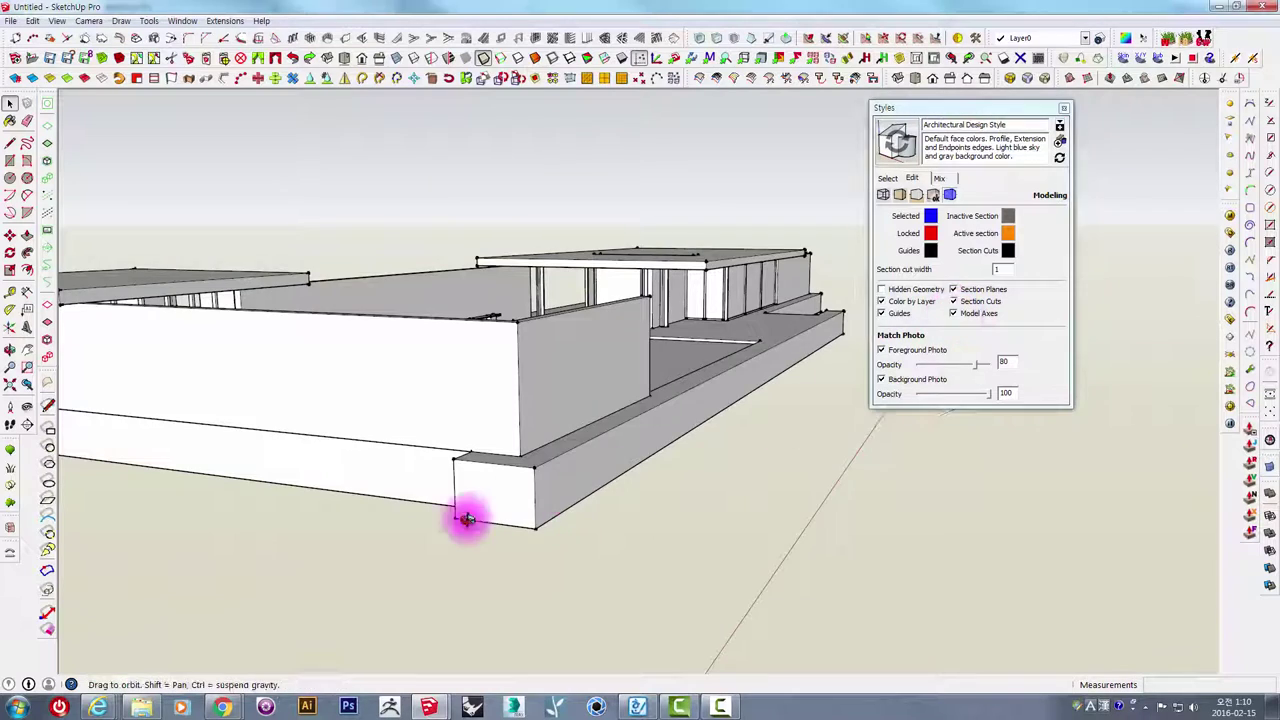
mouse_move(463, 517)
middle_mouse_down()
mouse_move(400, 520)
mouse_move(520, 470)
middle_mouse_up()
mouse_move(718, 377)
middle_mouse_down()
mouse_move(534, 400)
mouse_move(1049, 294)
middle_mouse_up()
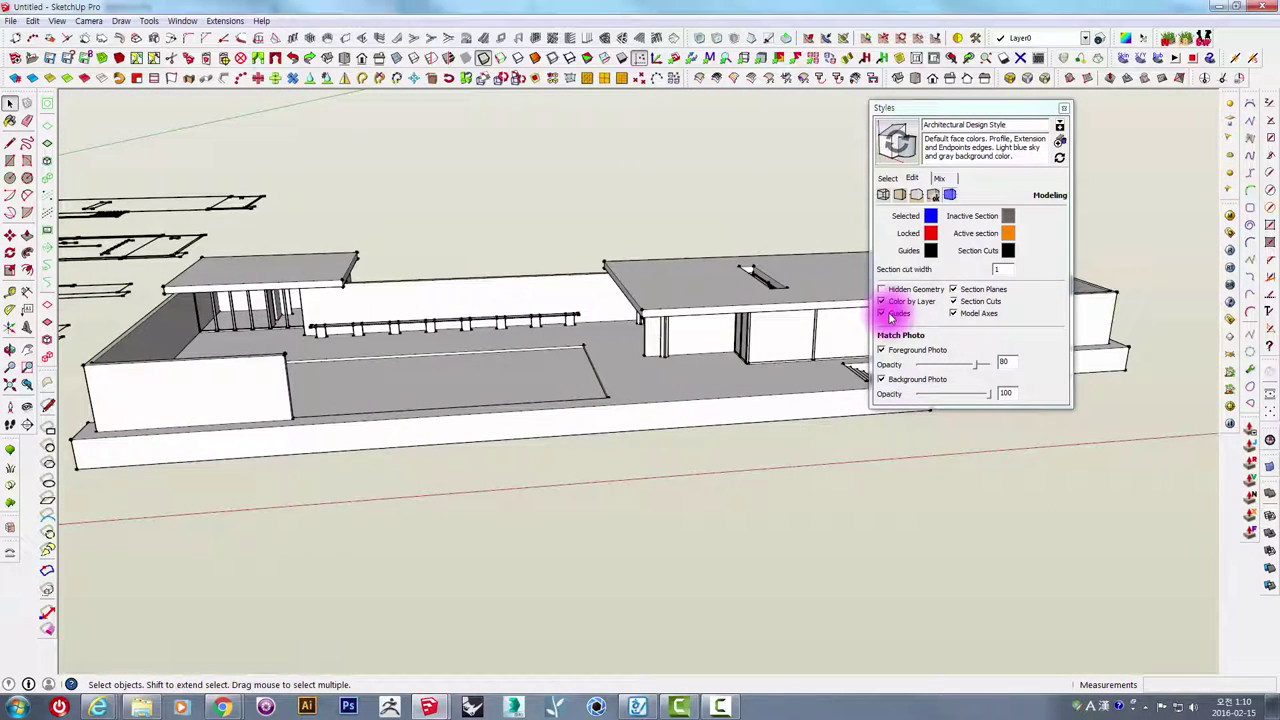
mouse_move(400, 400)
middle_mouse_down()
mouse_move(737, 471)
mouse_move(449, 349)
mouse_move(688, 425)
mouse_move(414, 351)
mouse_move(150, 330)
middle_mouse_up()
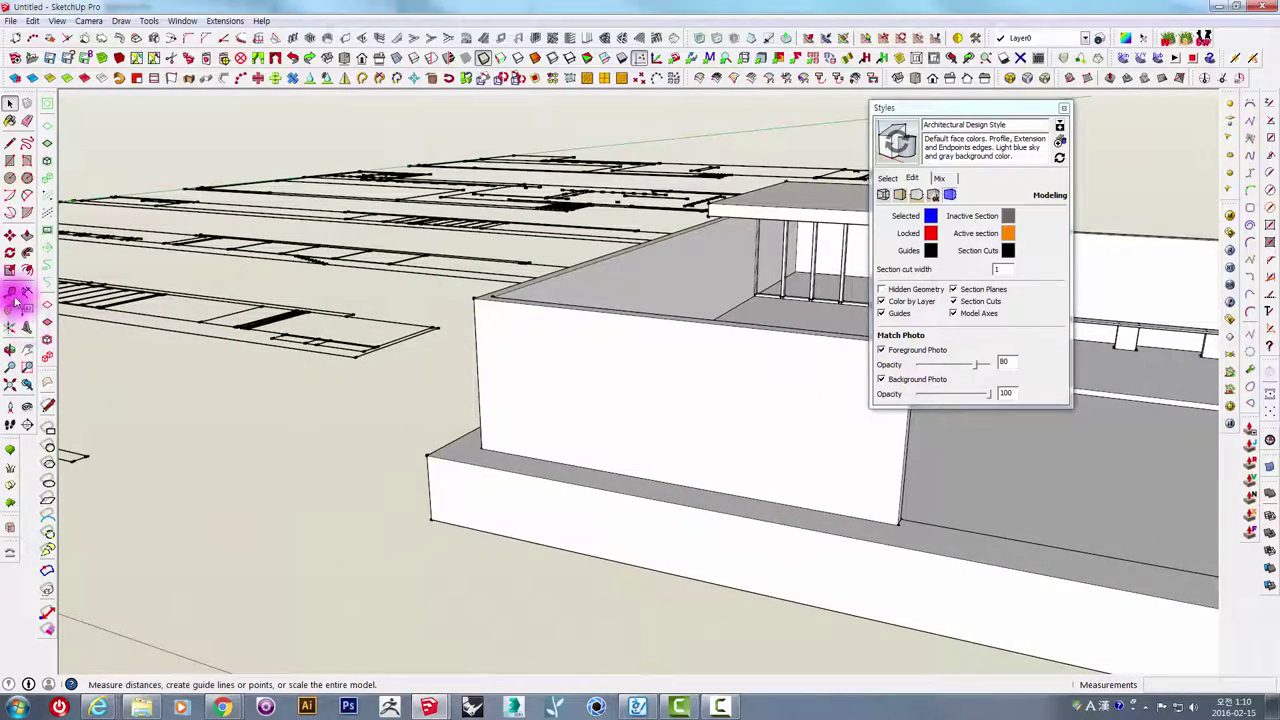
Measure from the front wall's top corner with the Tape Measure to place a guide.
left_click(12, 292)
middle_click_drag(388, 405, 586, 357)
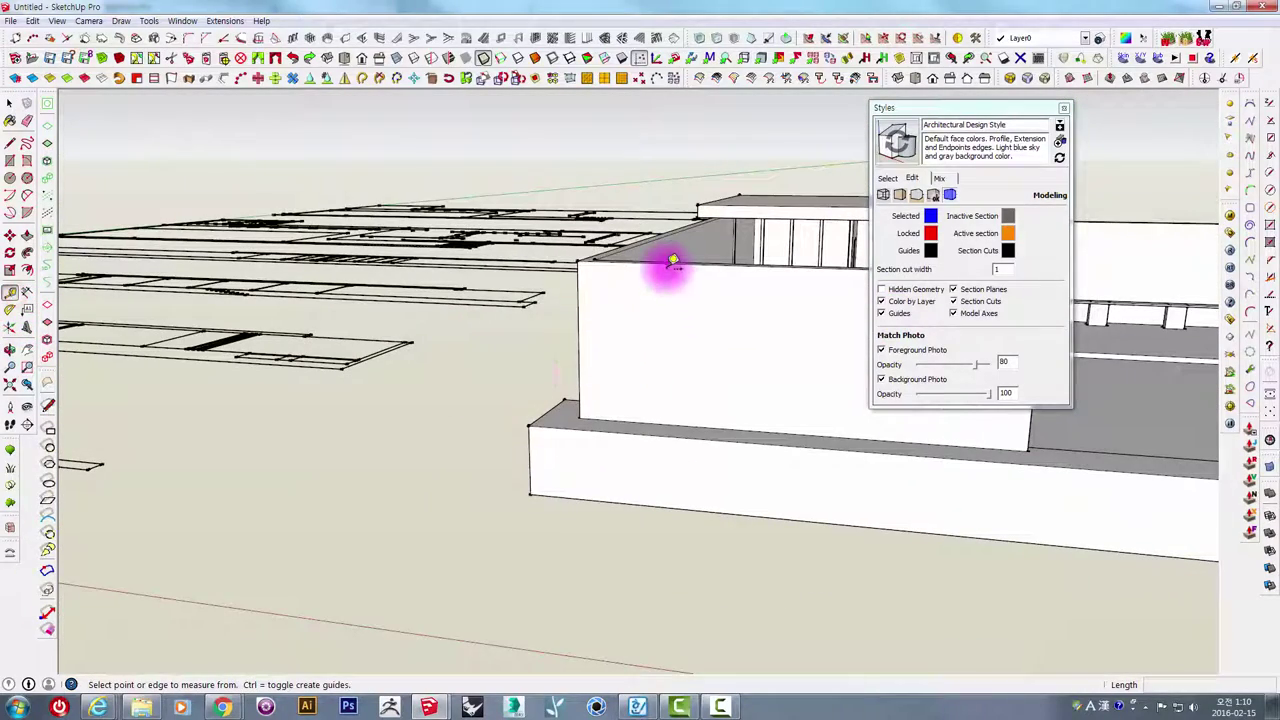
middle_click_drag(583, 383, 543, 502)
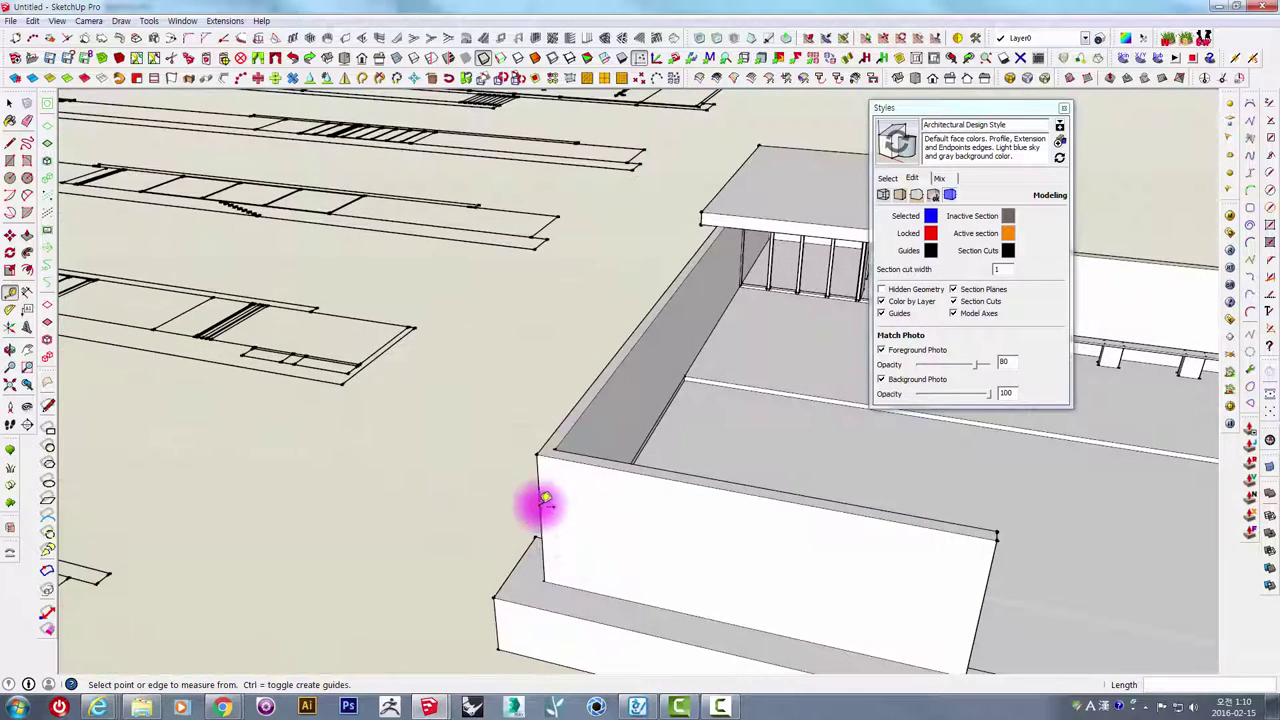
left_click(537, 454)
left_click(540, 410)
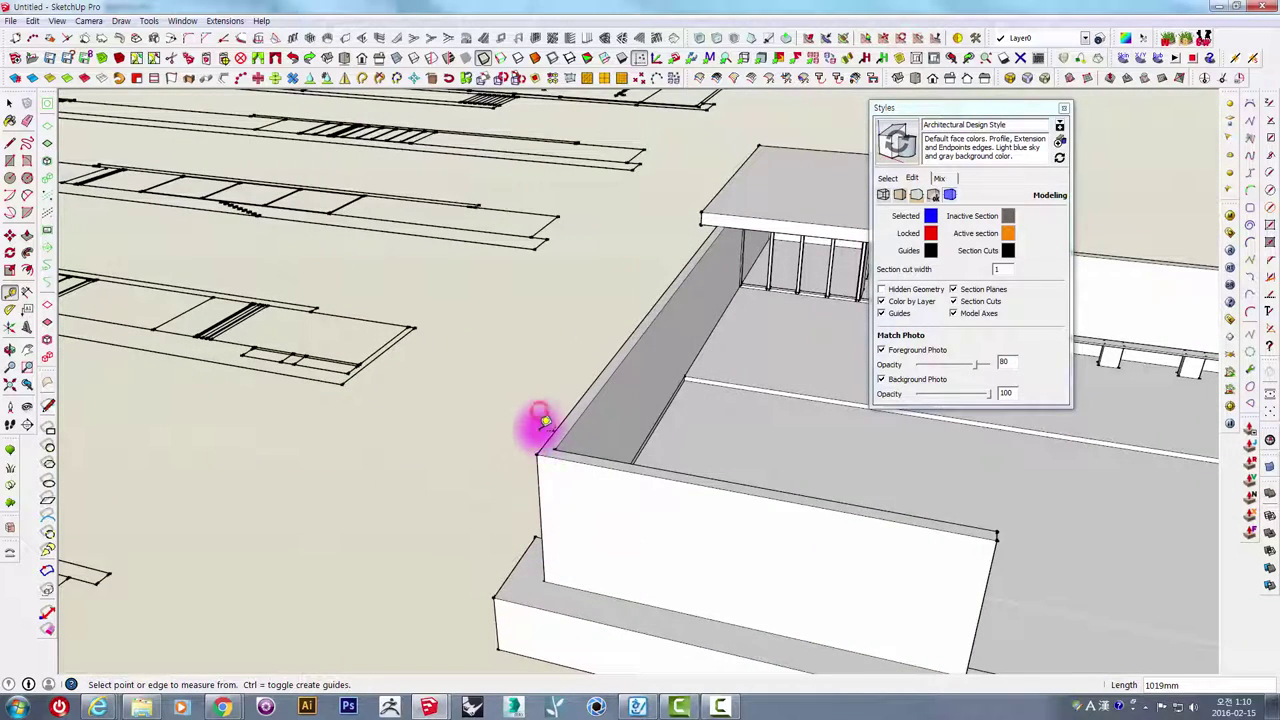
middle_click_drag(537, 423, 609, 337)
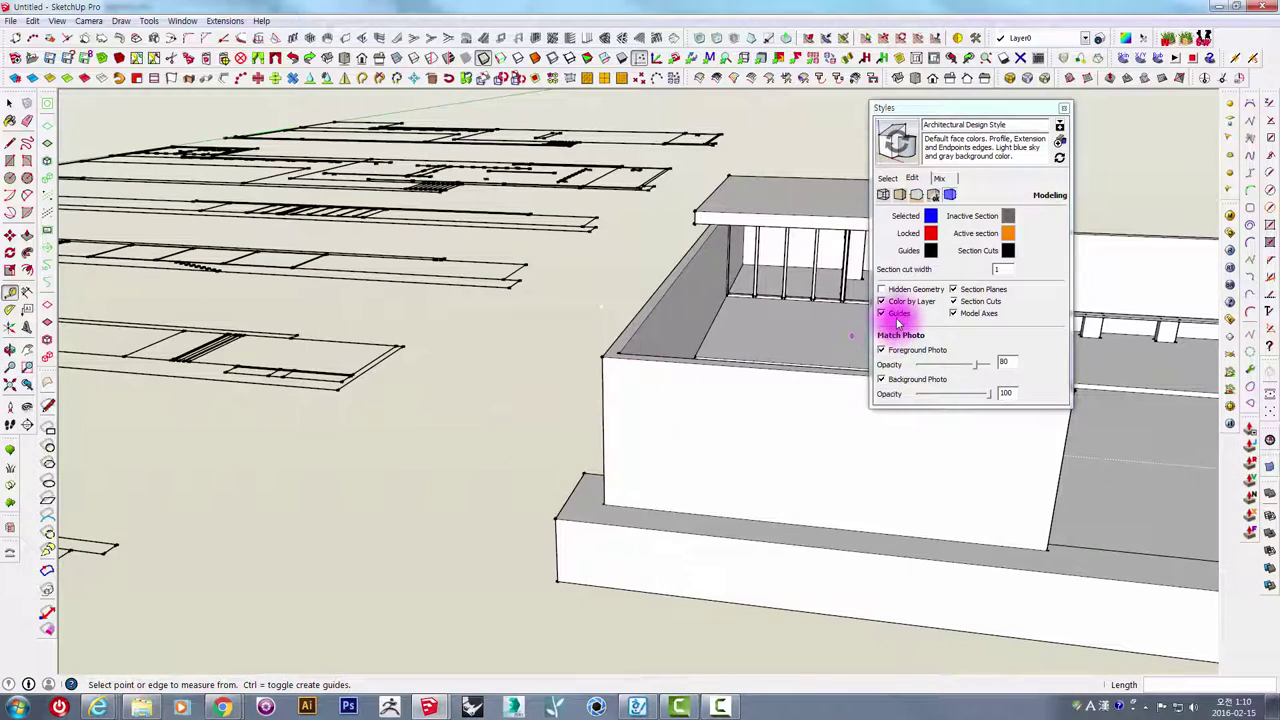
Toggle the style's Guides setting and return to the Select tool.
left_click(895, 316)
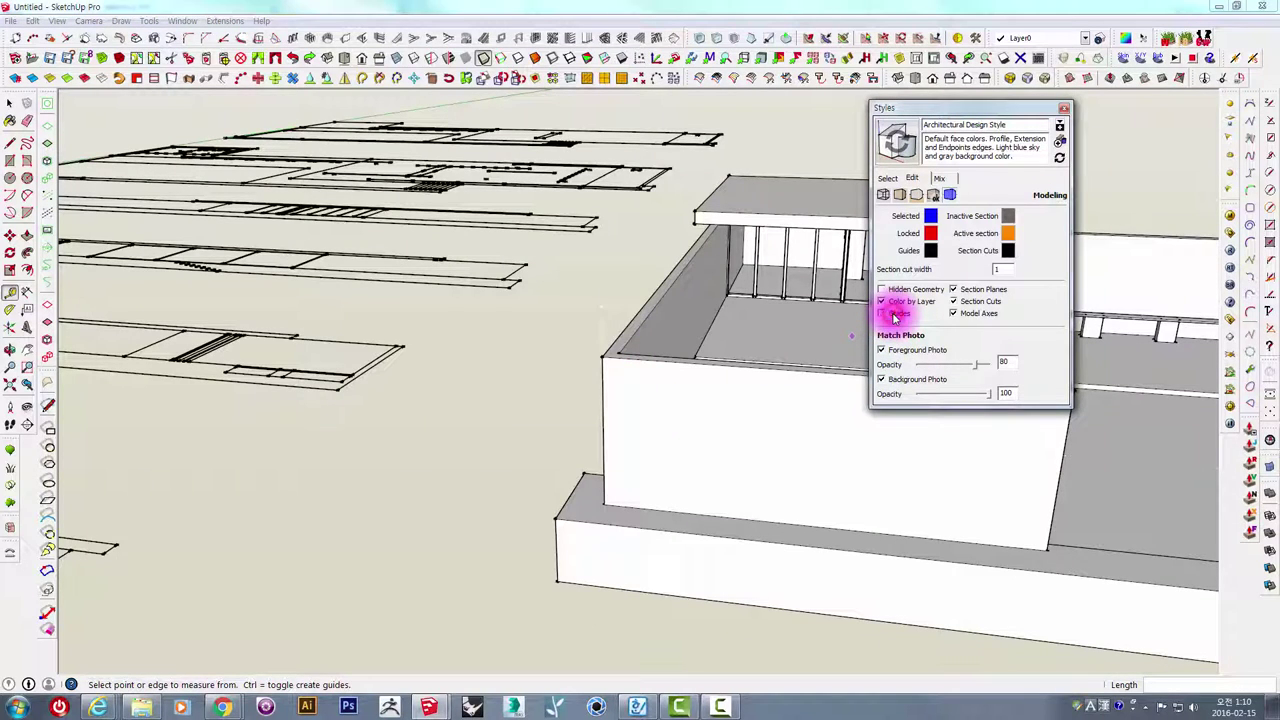
mouse_move(671, 449)
middle_mouse_down()
mouse_move(650, 441)
mouse_move(646, 486)
middle_mouse_up()
scroll(600, 460, "up", 5)
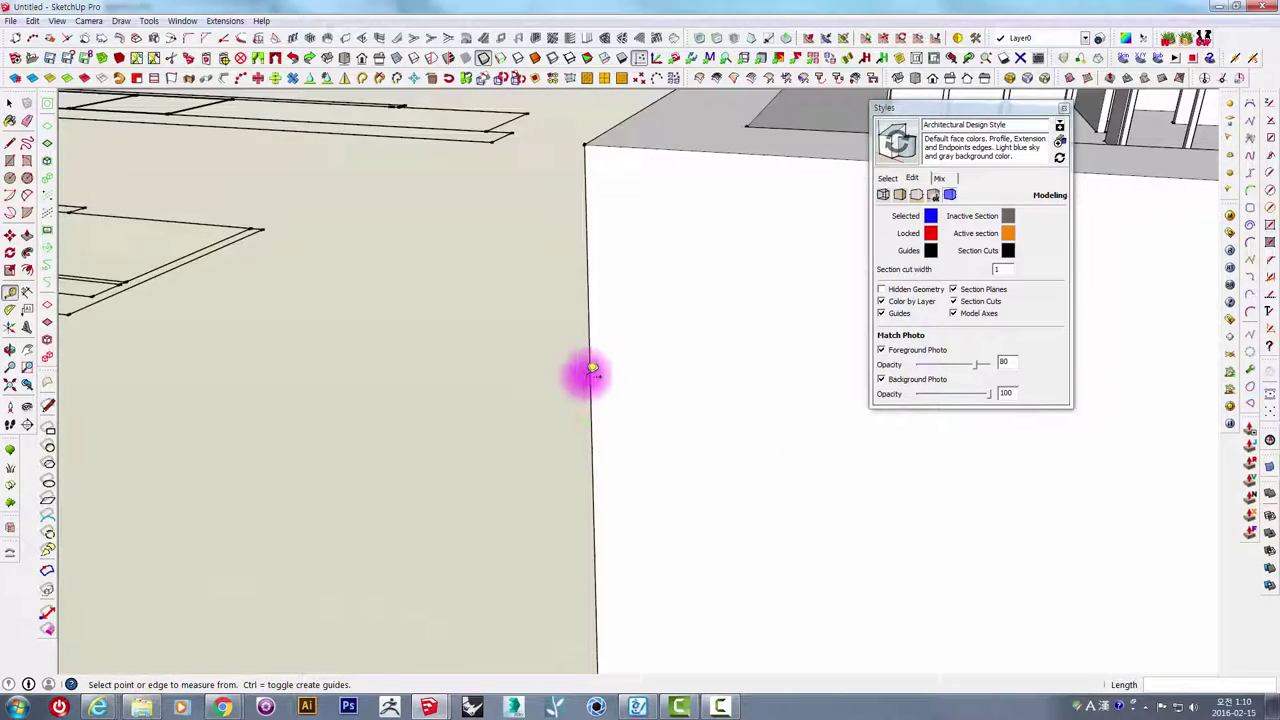
key("space")
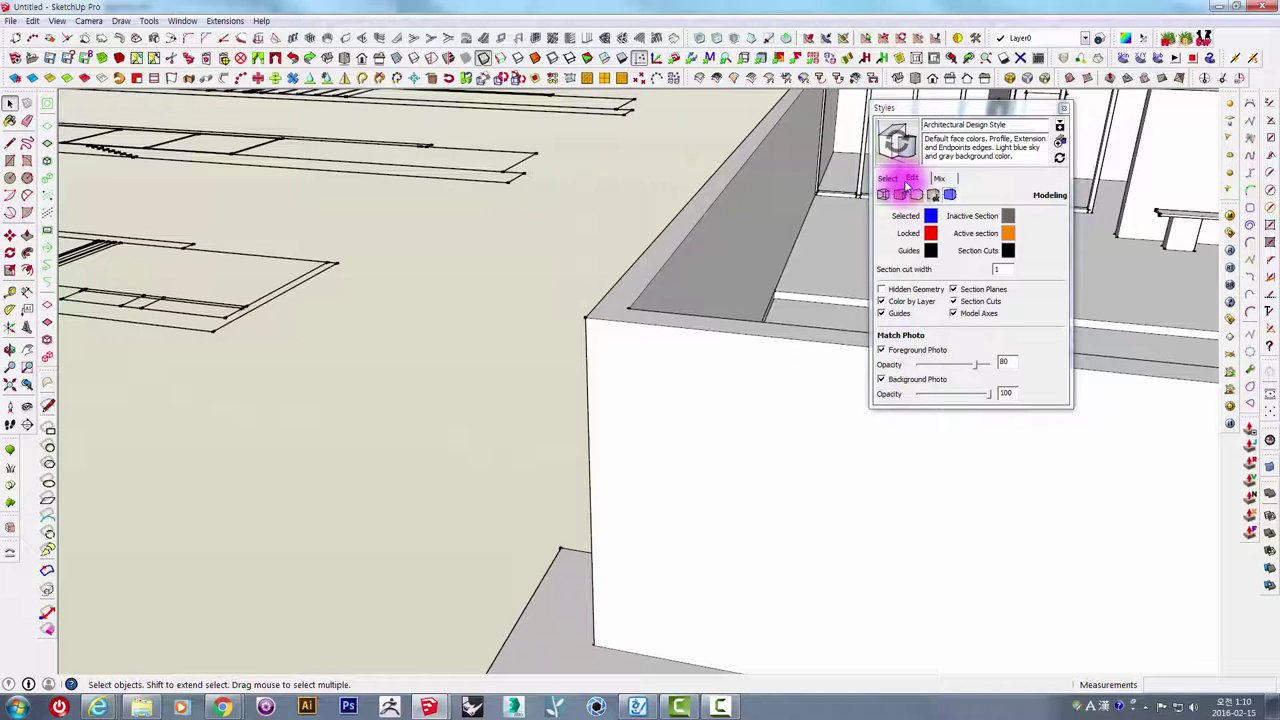
Make the style's background grey, toggling sky and ground but leaving both shown.
left_click(900, 195)
left_click(917, 196)
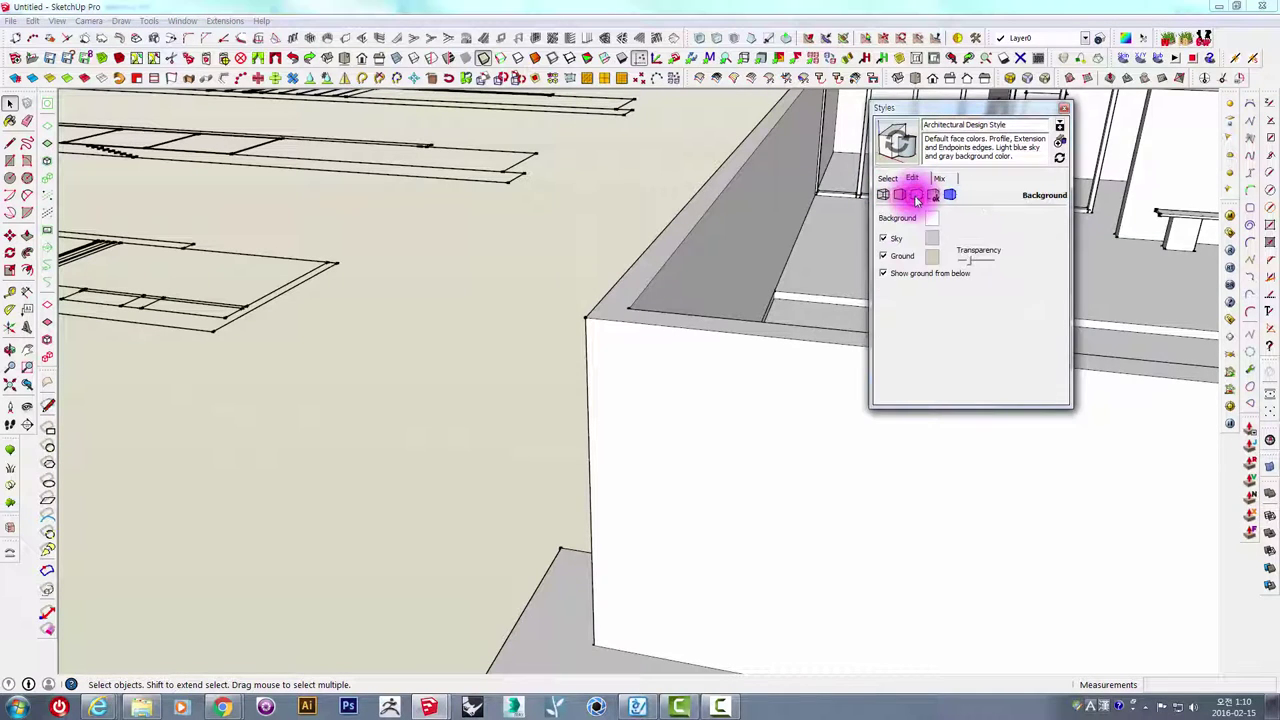
middle_click_drag(677, 380, 760, 330)
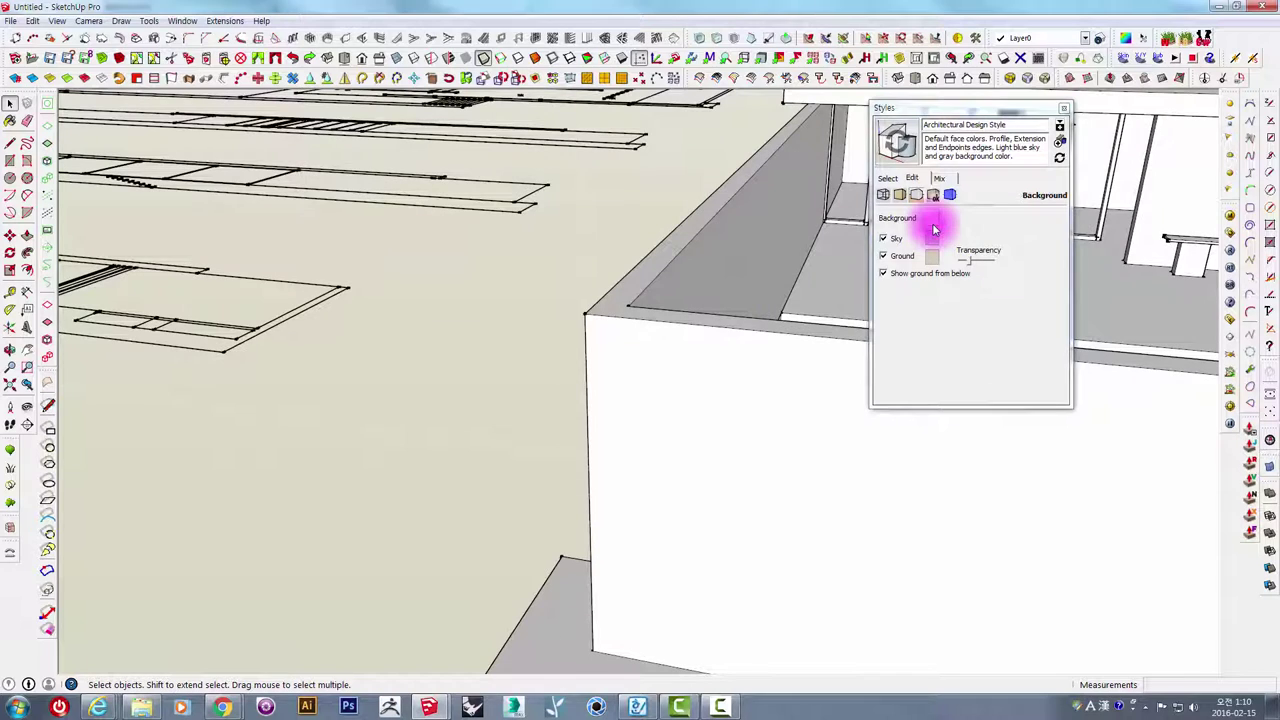
left_click(883, 238)
left_click(883, 256)
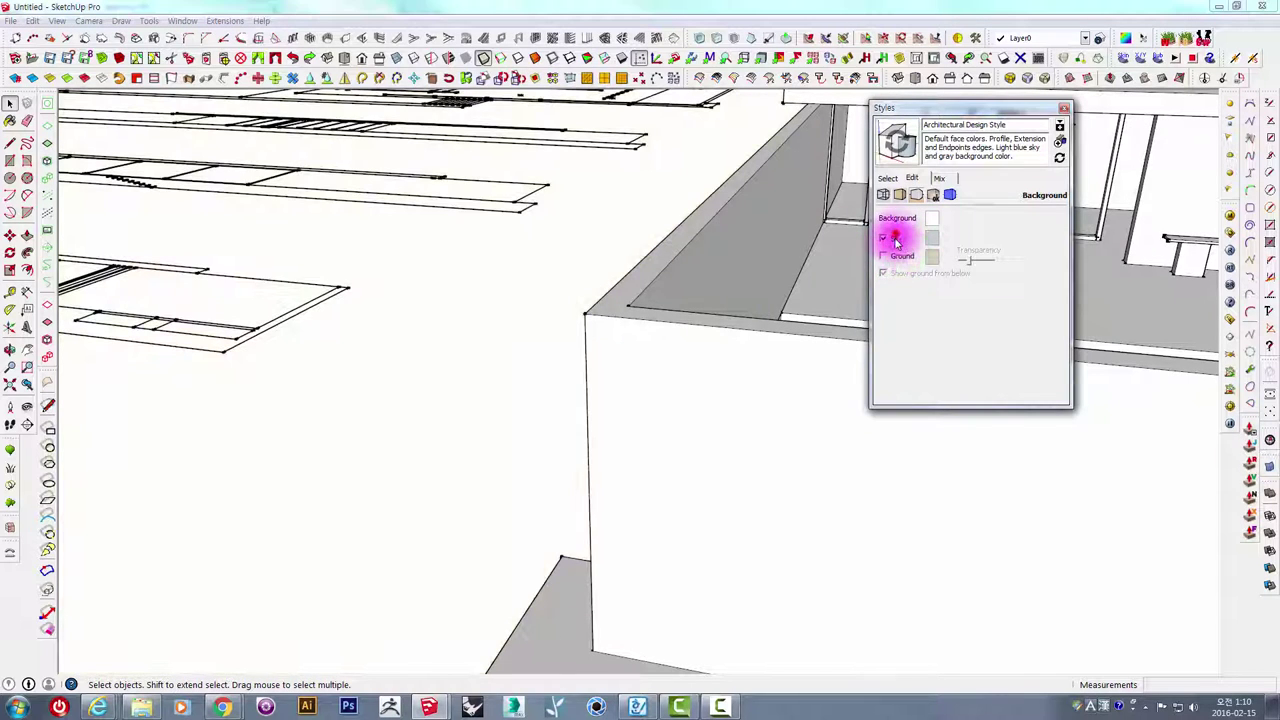
left_click(900, 255)
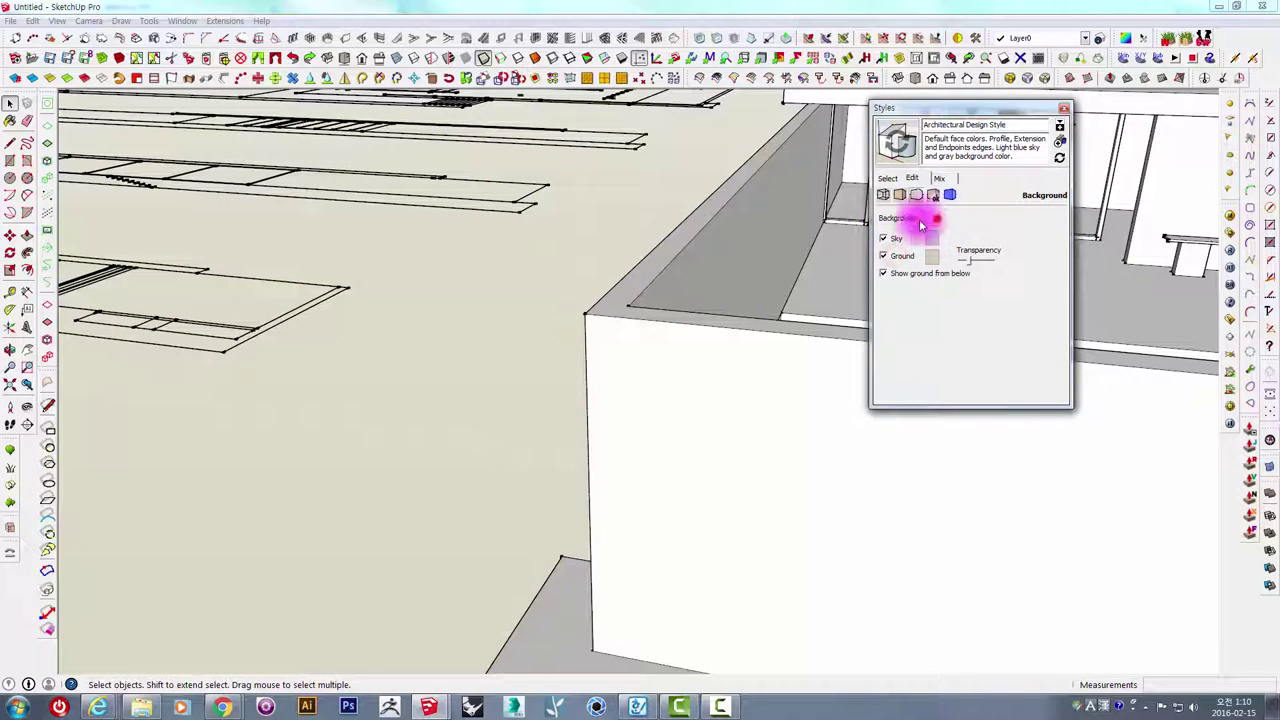
left_click(932, 218)
mouse_move(883, 425)
left_mouse_down()
mouse_move(883, 445)
mouse_move(883, 432)
left_mouse_up()
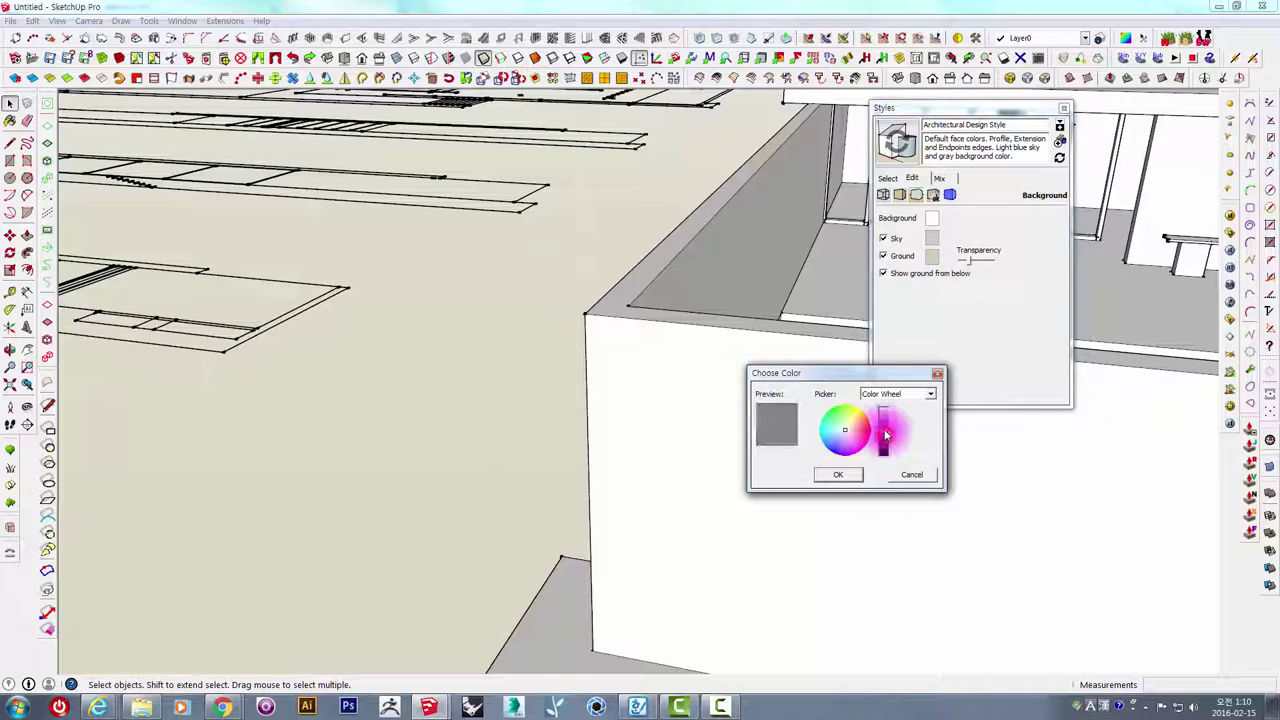
left_click(838, 475)
mouse_move(686, 380)
middle_mouse_down()
mouse_move(691, 263)
mouse_move(570, 244)
mouse_move(634, 300)
mouse_move(629, 290)
middle_mouse_up()
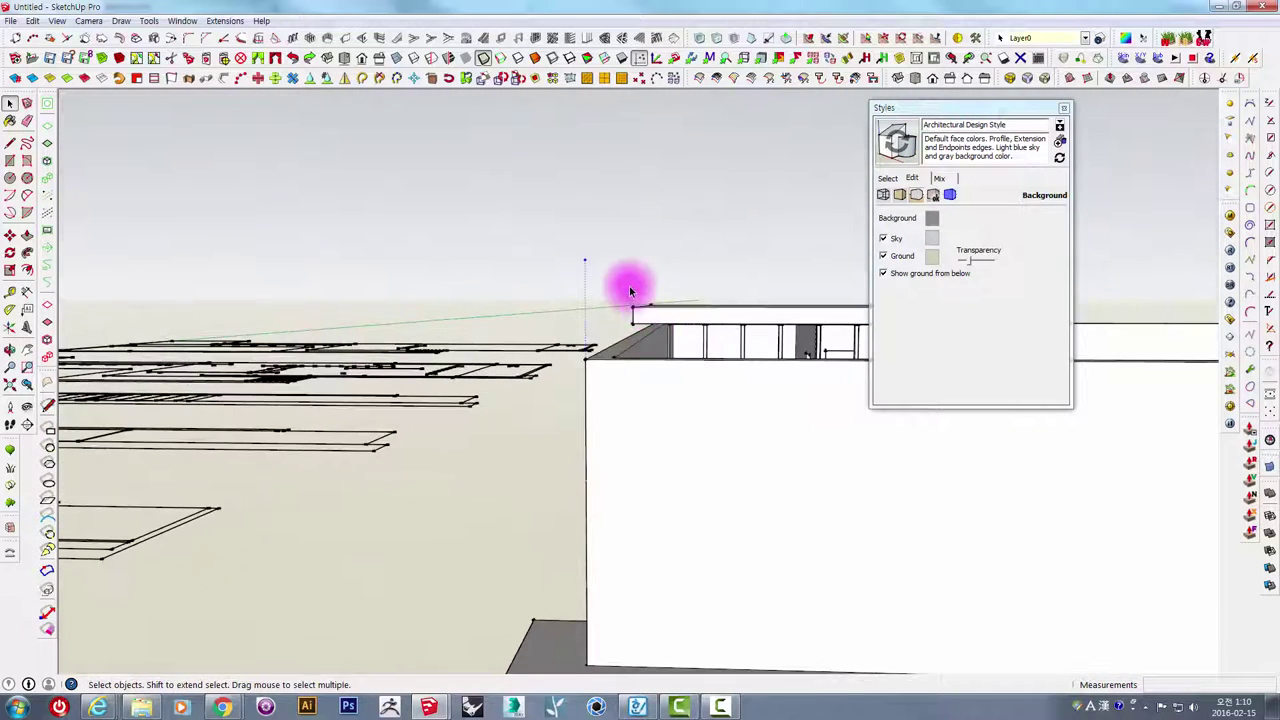
left_click(950, 195)
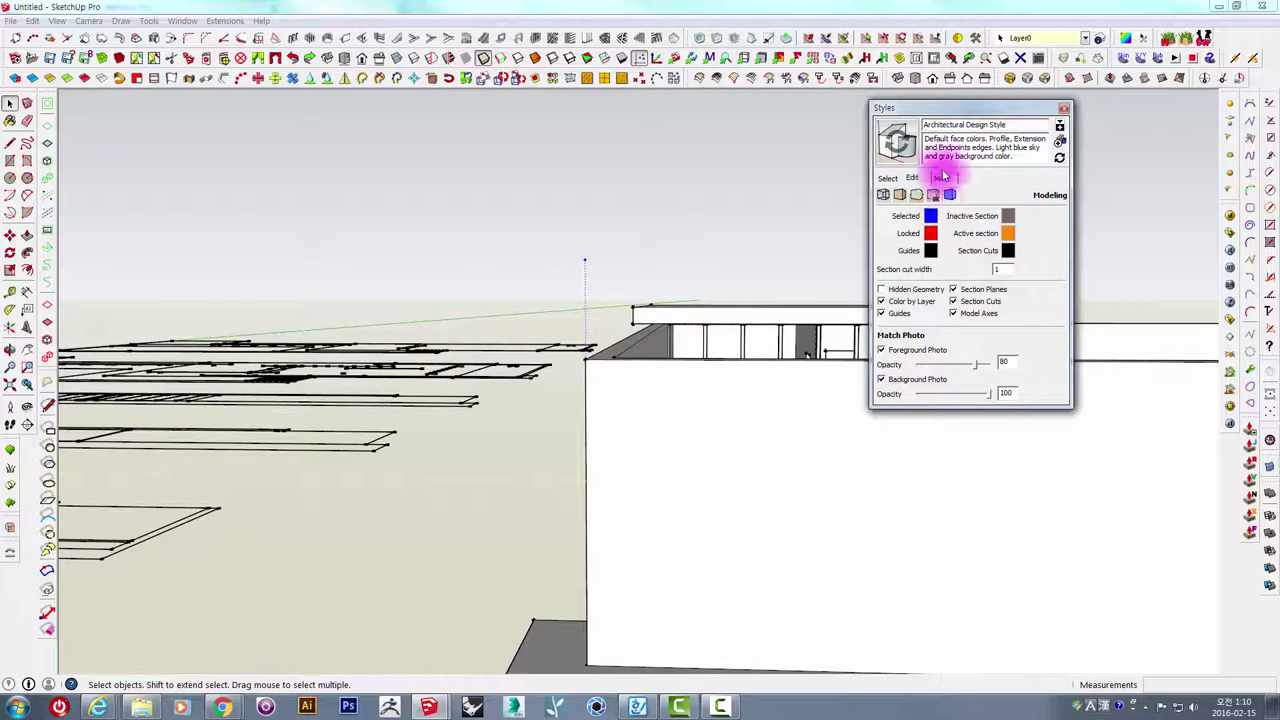
Apply the Architectural Design Style from the In Model styles list.
left_click(887, 177)
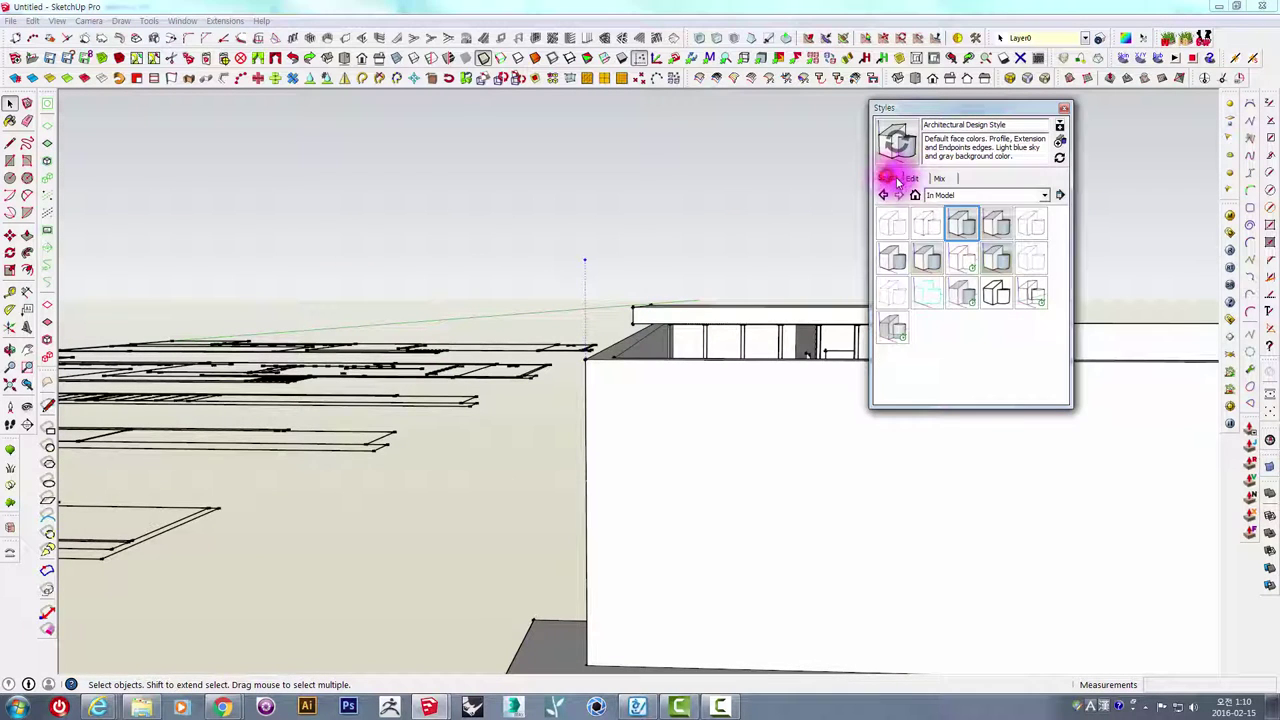
left_click(962, 226)
mouse_move(586, 297)
middle_mouse_down()
mouse_move(608, 209)
mouse_move(466, 394)
mouse_move(501, 442)
mouse_move(589, 290)
mouse_move(562, 257)
middle_mouse_up()
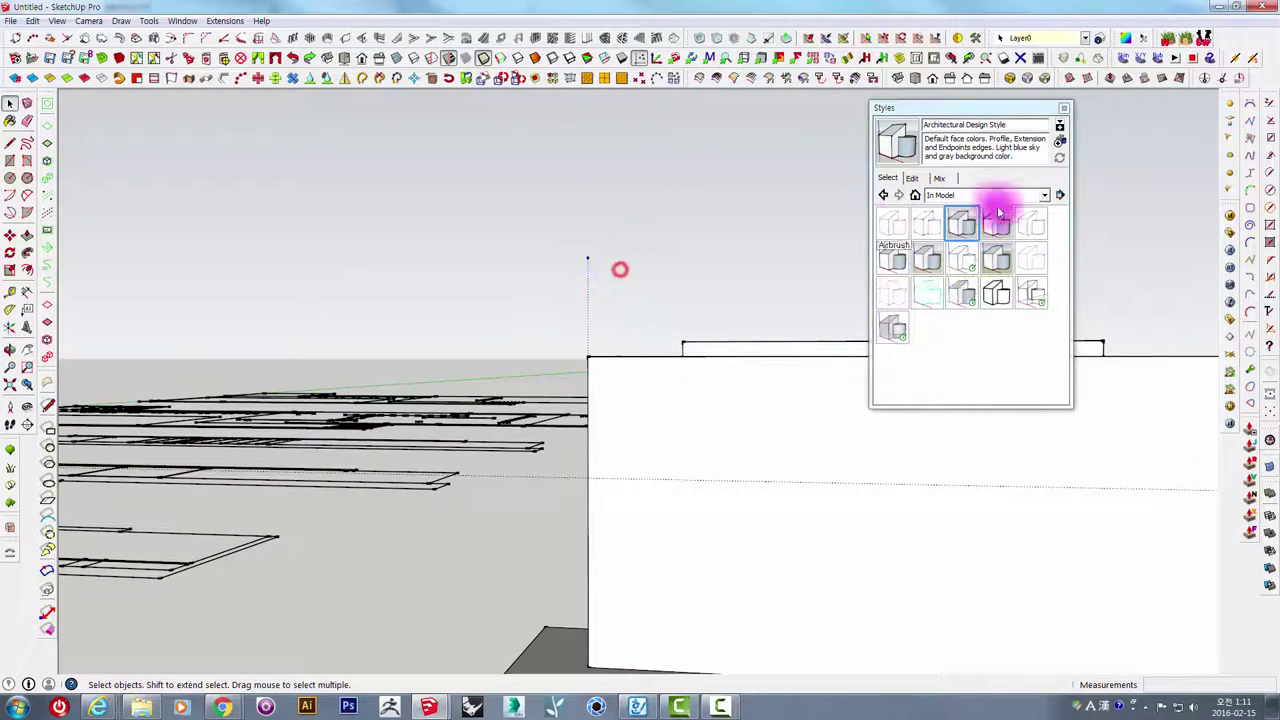
Enable Color by Layer so the house geometry shows green, and orbit to inspect it.
left_click(912, 178)
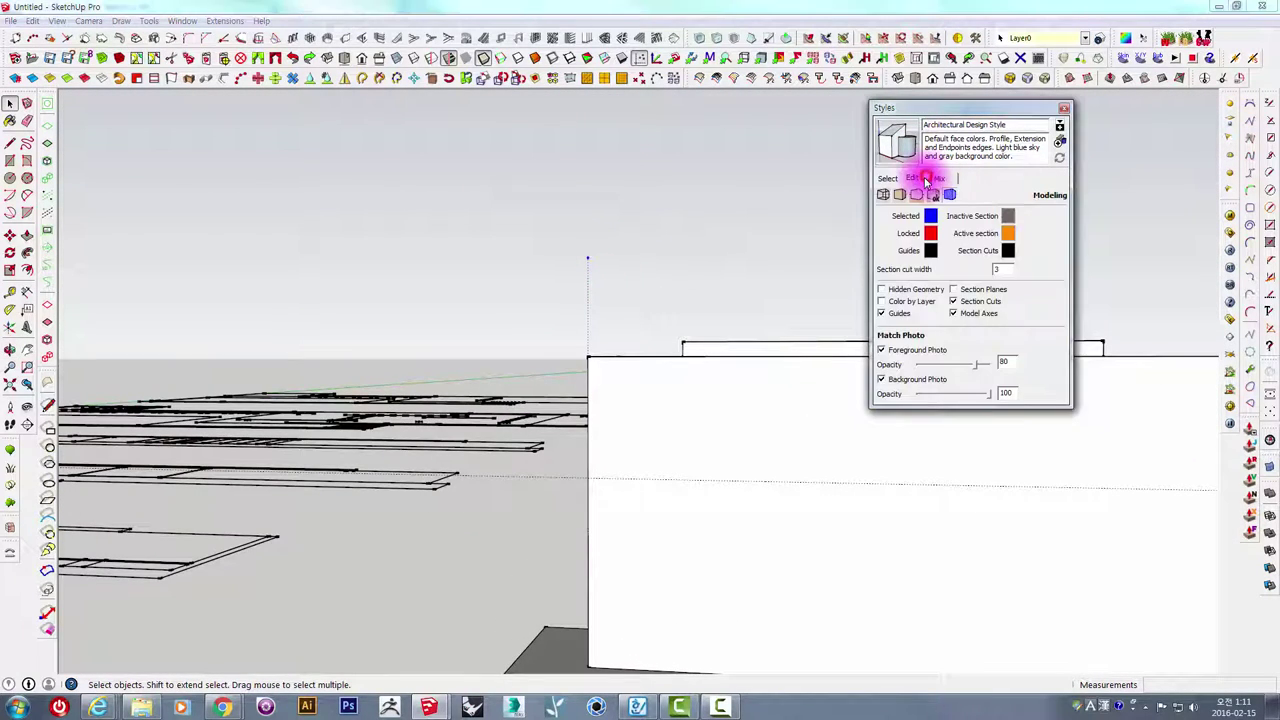
left_click(910, 305)
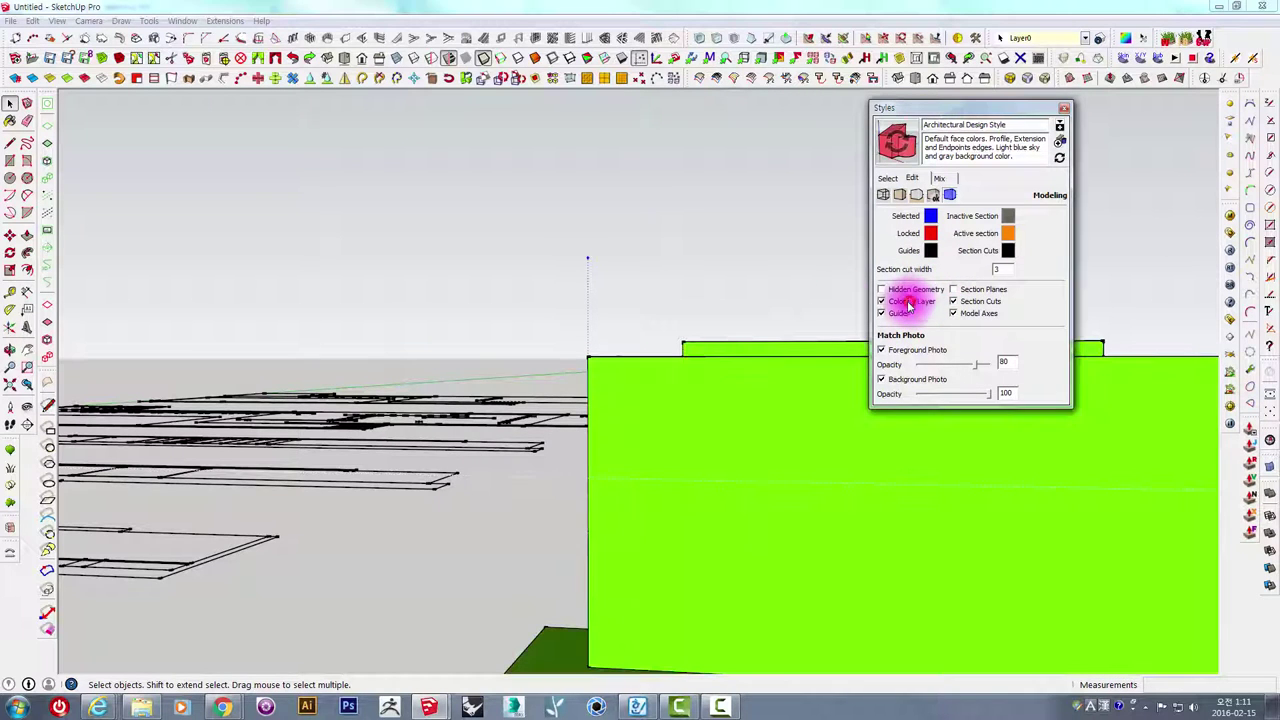
middle_click_drag(657, 246, 776, 254)
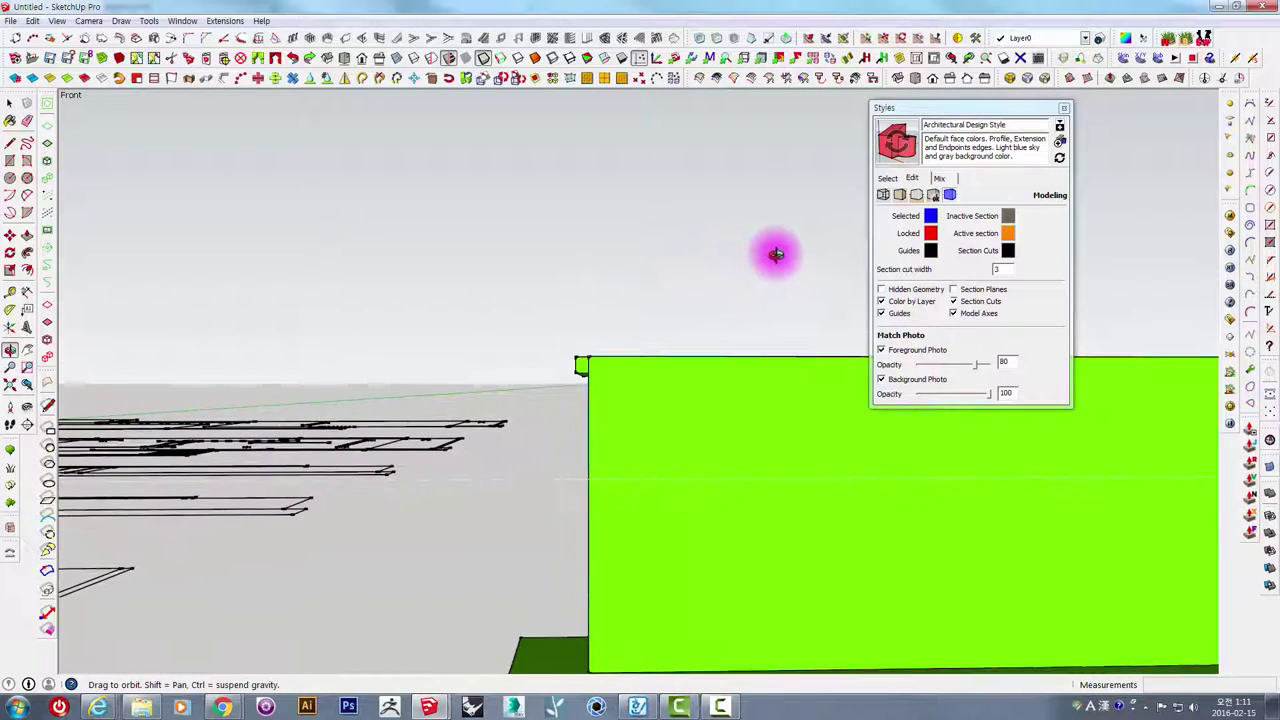
left_click(910, 305)
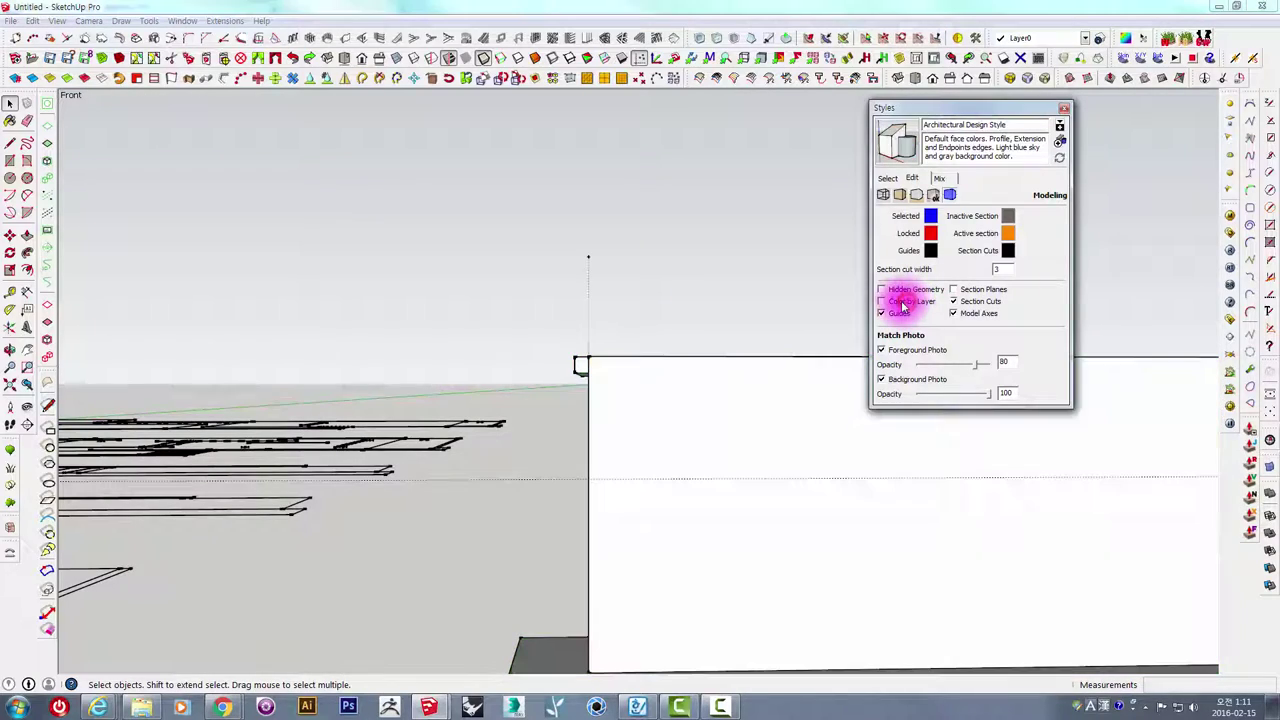
left_click(910, 305)
middle_click_drag(910, 305, 930, 517)
scroll(563, 357, "down", 5)
scroll(614, 348, "down", 3)
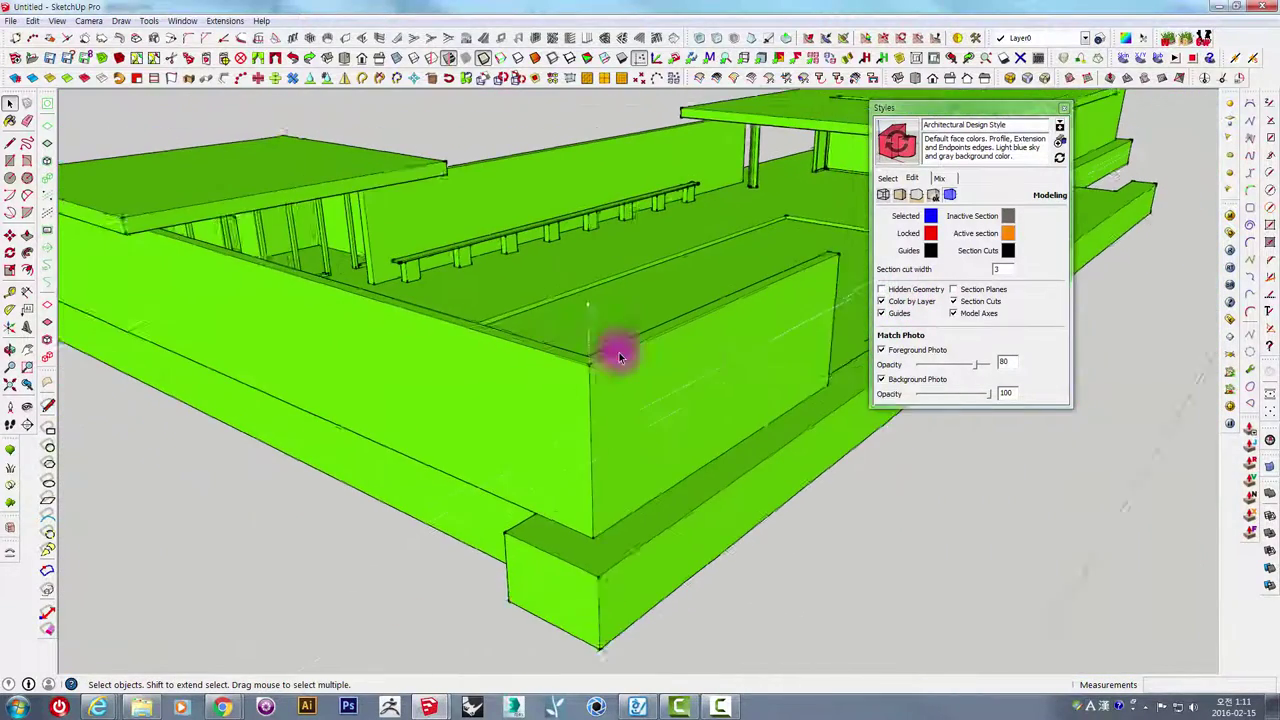
mouse_move(829, 317)
middle_mouse_down()
mouse_move(521, 279)
mouse_move(614, 380)
mouse_move(737, 371)
mouse_move(771, 300)
mouse_move(693, 258)
mouse_move(697, 363)
mouse_move(649, 323)
mouse_move(846, 306)
mouse_move(679, 369)
mouse_move(652, 320)
mouse_move(577, 352)
mouse_move(861, 393)
middle_mouse_up()
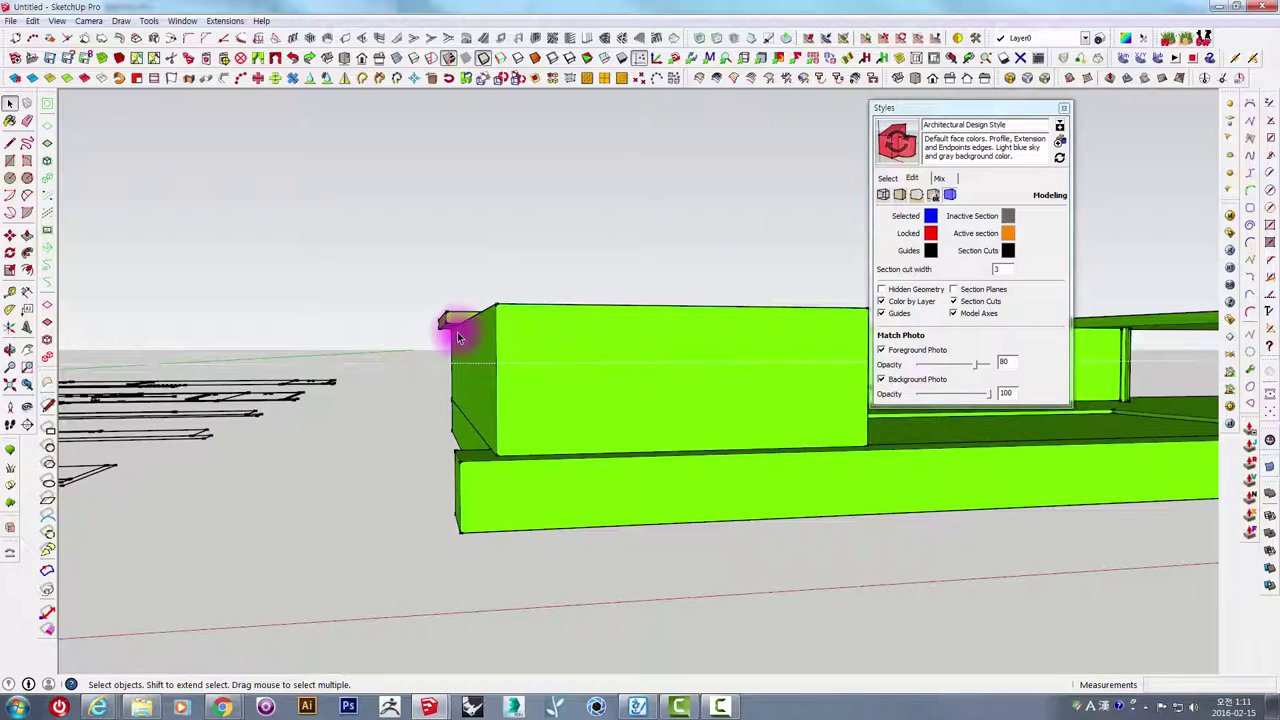
mouse_move(400, 354)
middle_mouse_down()
mouse_move(391, 383)
mouse_move(403, 363)
mouse_move(380, 357)
middle_mouse_up()
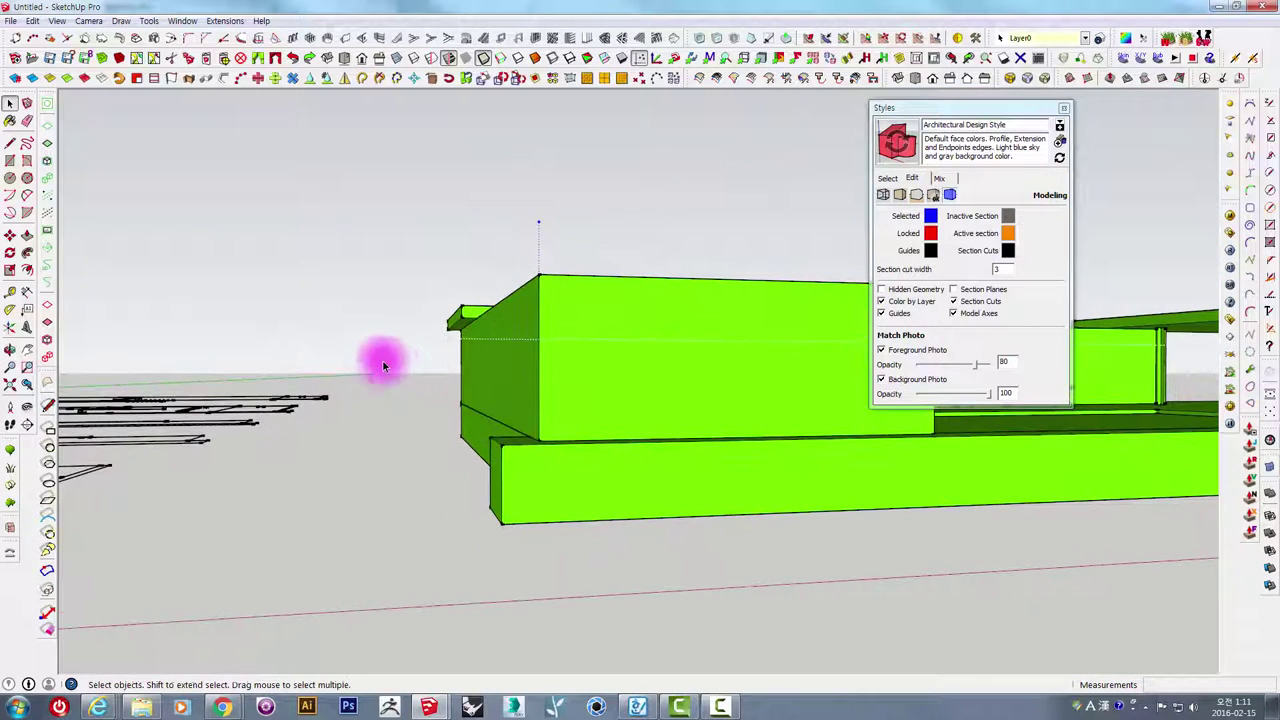
Review edge, face and background settings, setting faces to Hidden Line style.
left_click(883, 195)
left_click(899, 195)
left_click(916, 195)
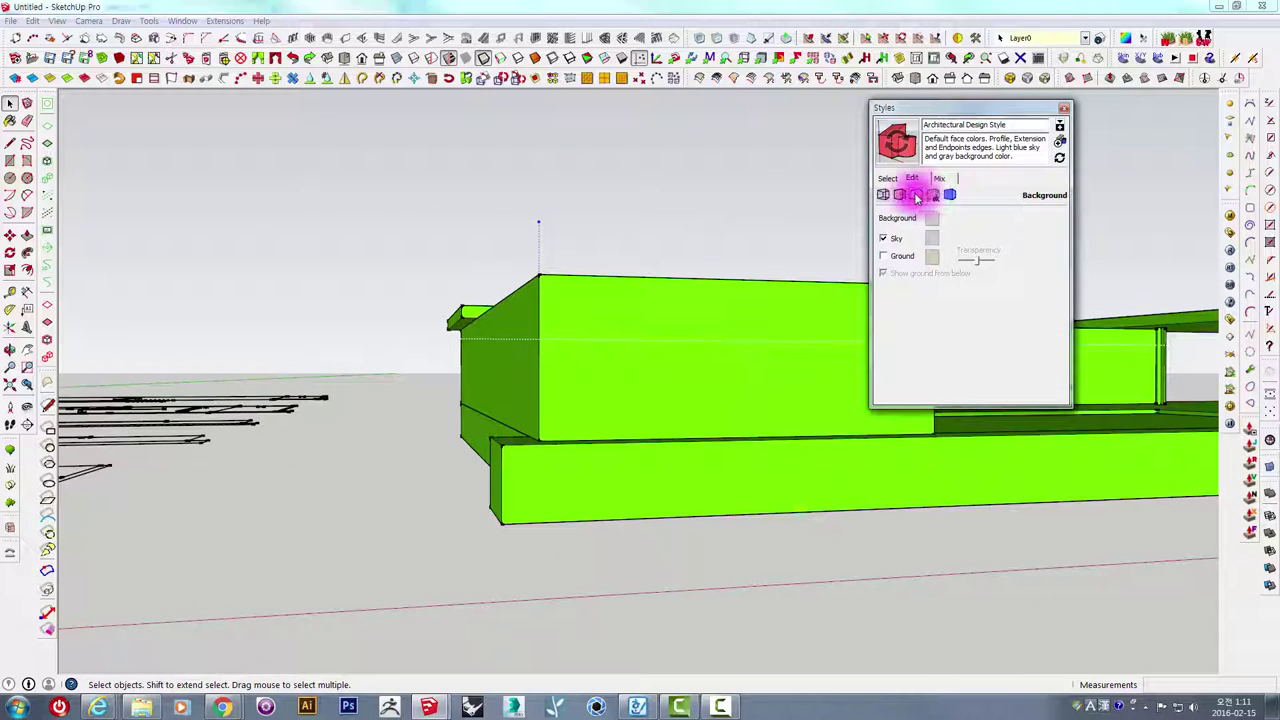
left_click(901, 196)
left_click(915, 196)
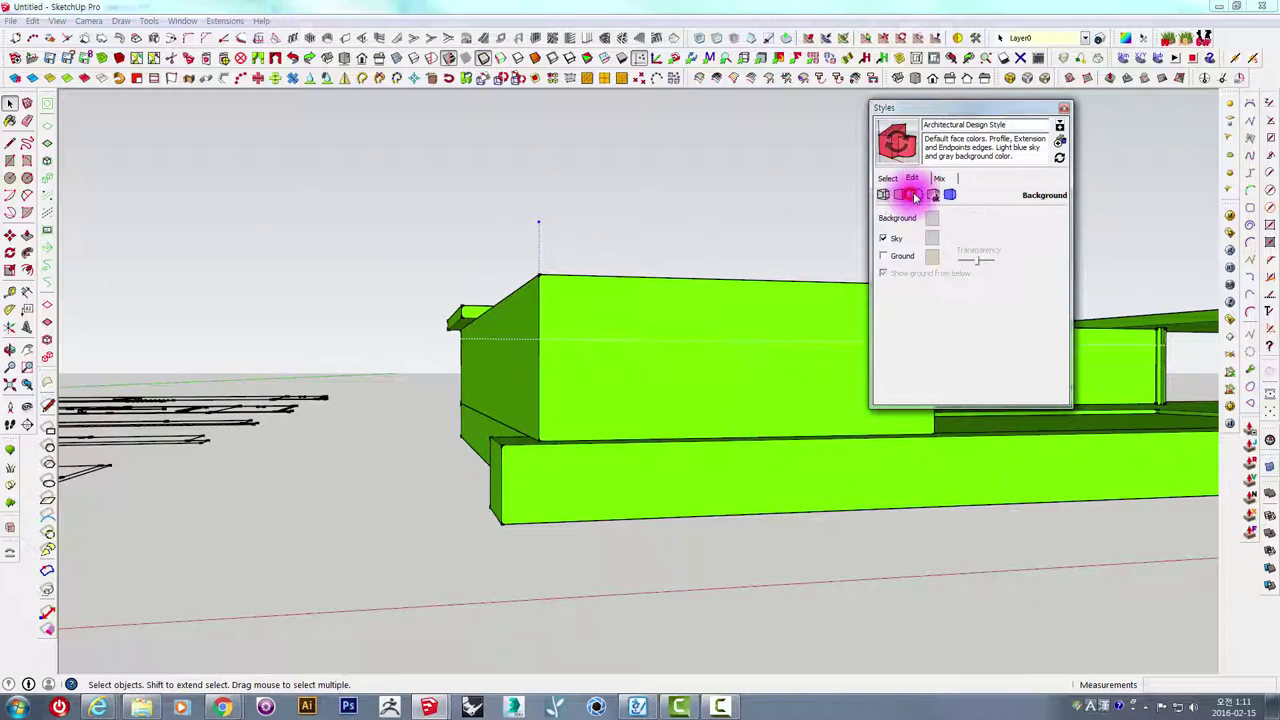
left_click(901, 196)
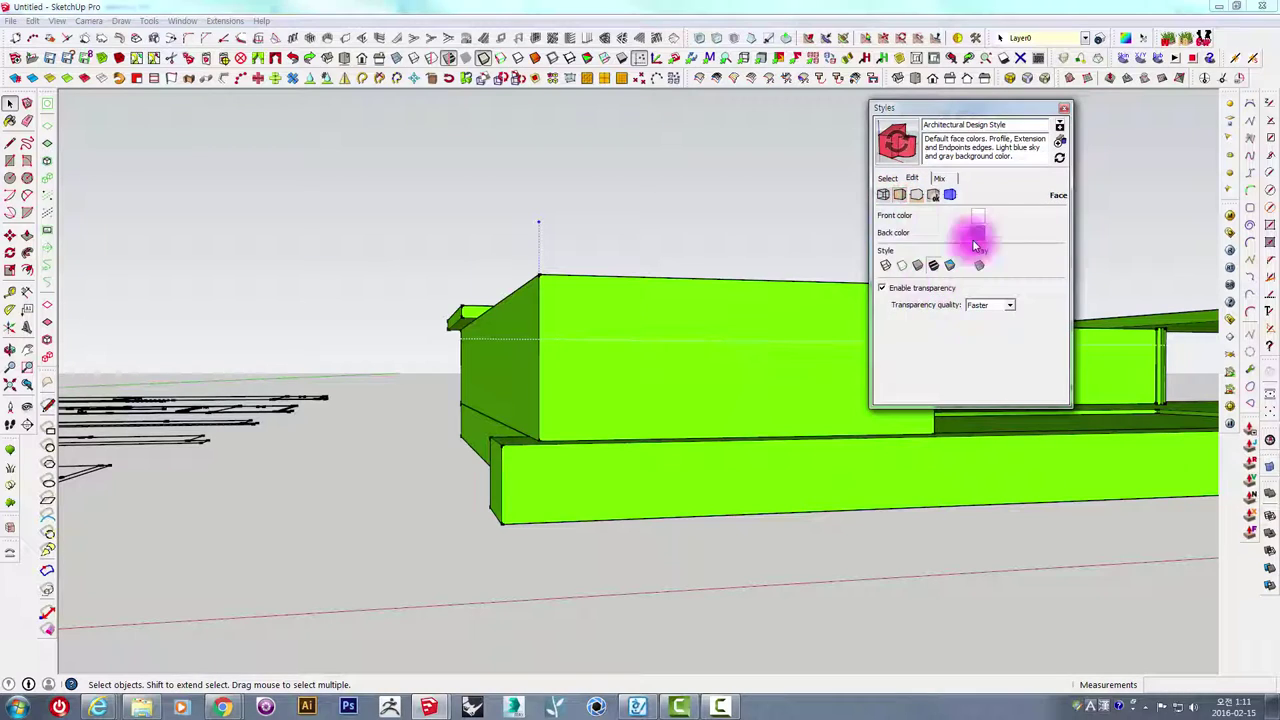
left_click(900, 266)
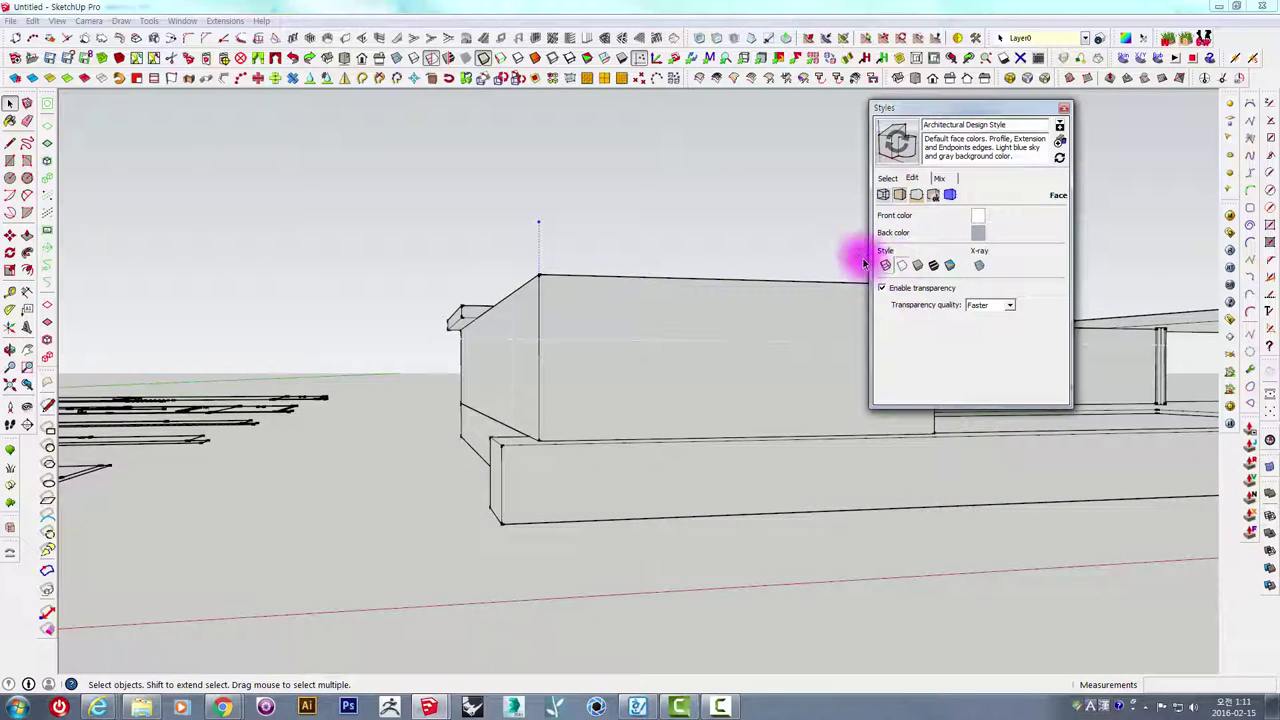
Turn off Color by Layer in the style's Modeling settings.
left_click(950, 195)
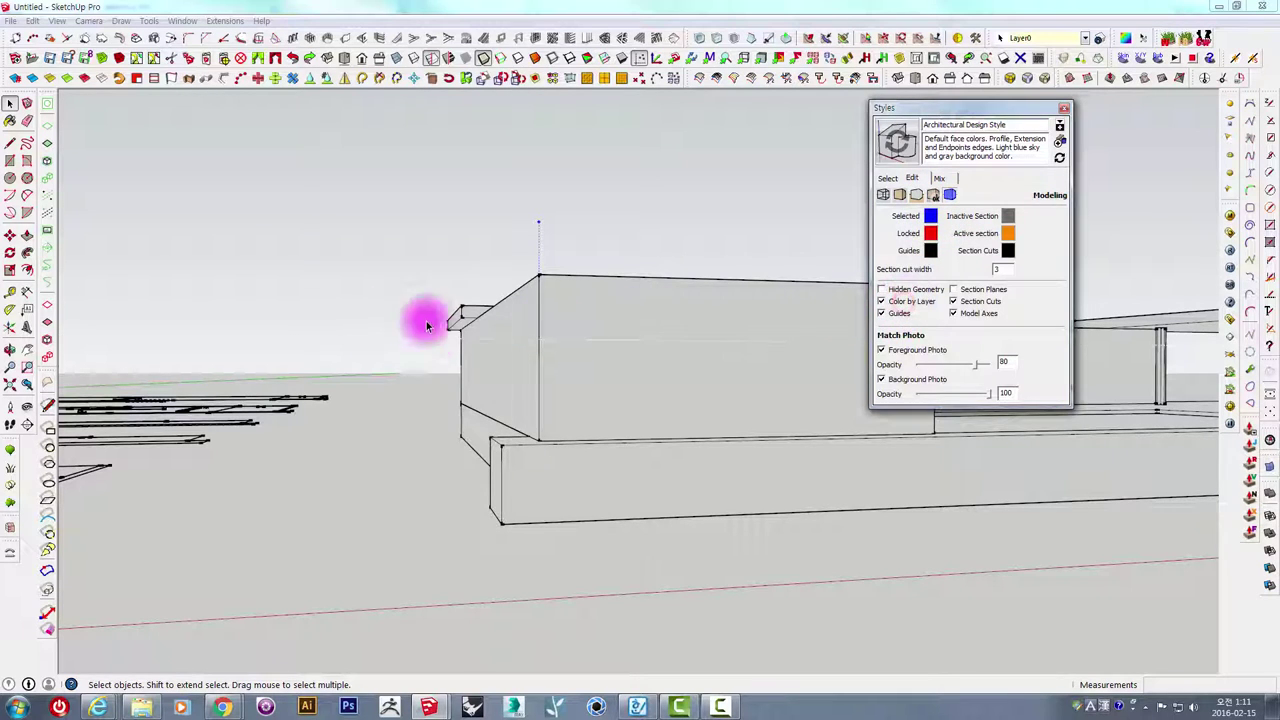
left_click(908, 303)
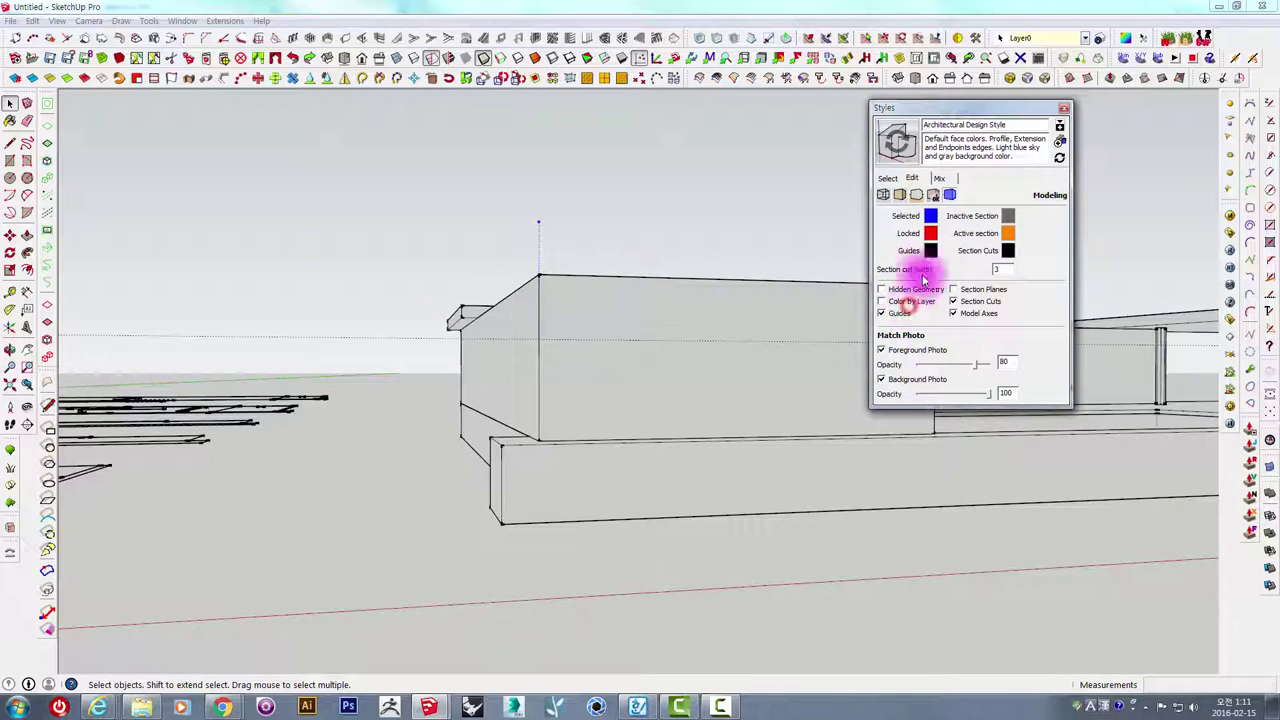
left_click(915, 195)
Apply the Architectural Design Style from In Model and orbit to check it.
left_click(897, 179)
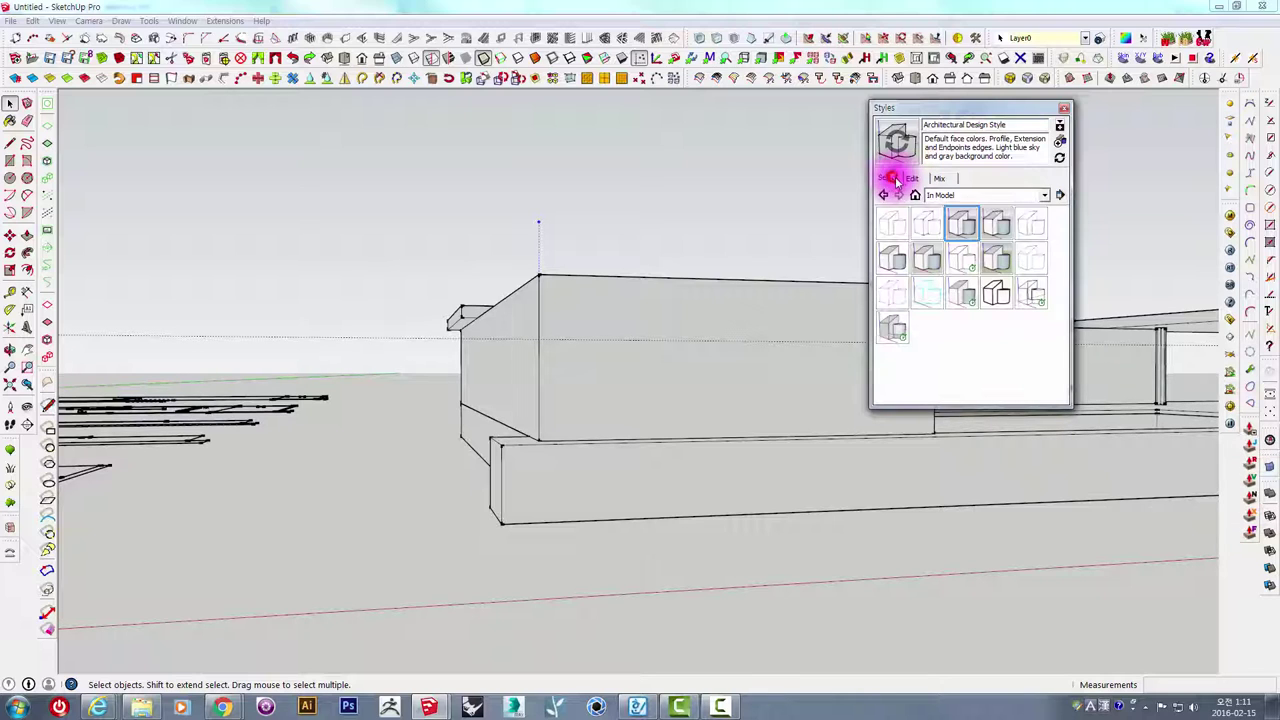
left_click(978, 228)
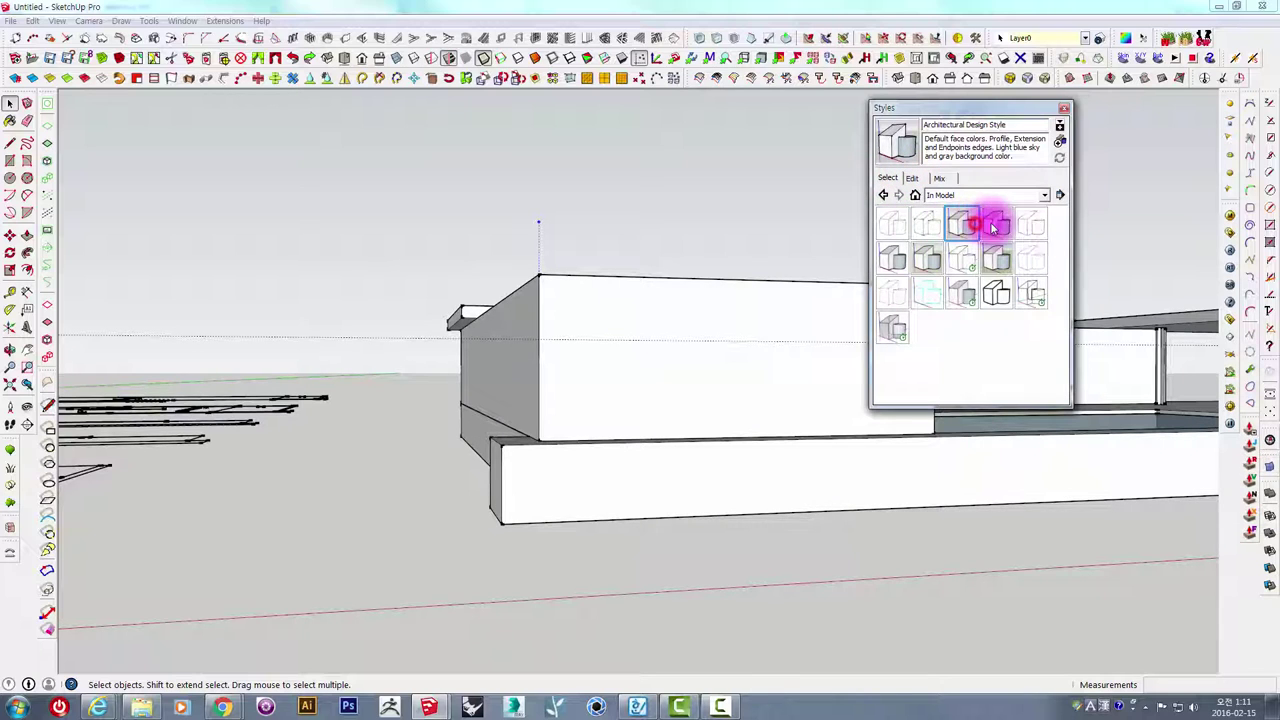
middle_click_drag(540, 320, 612, 325)
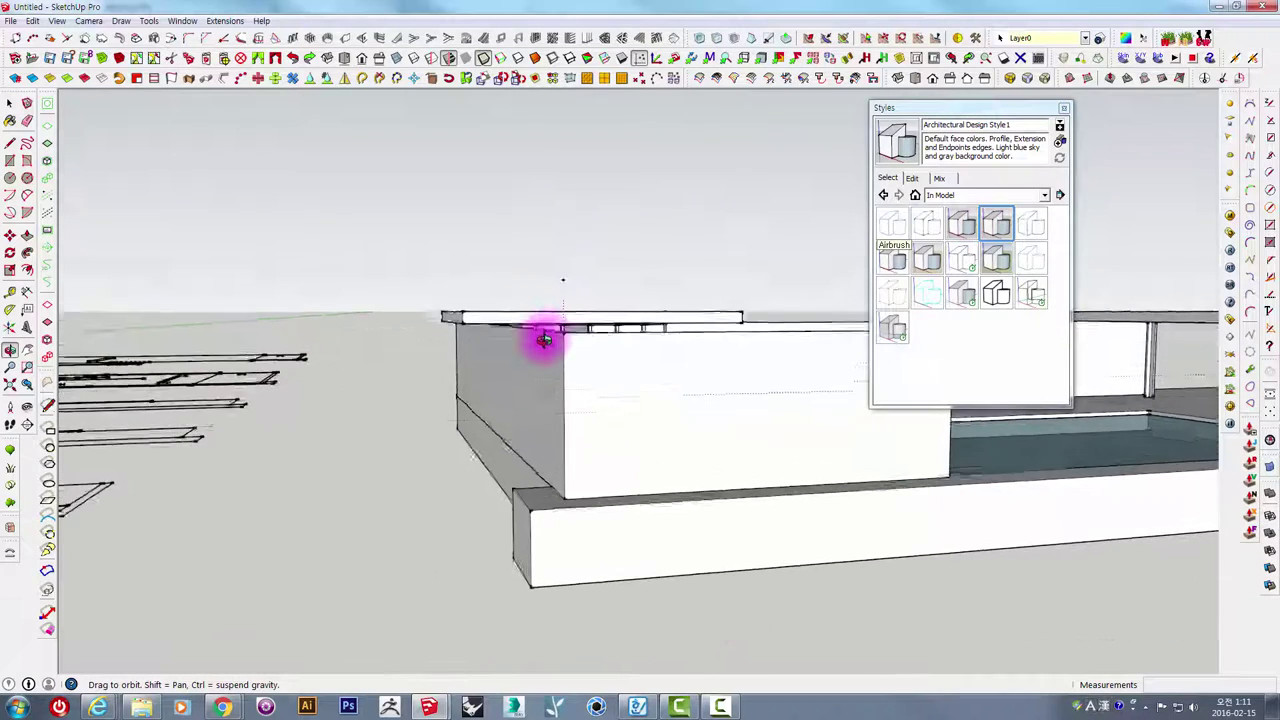
Look through the Edit and Mix tabs, then reapply the original Architectural Design Style.
left_click(913, 179)
left_click(940, 180)
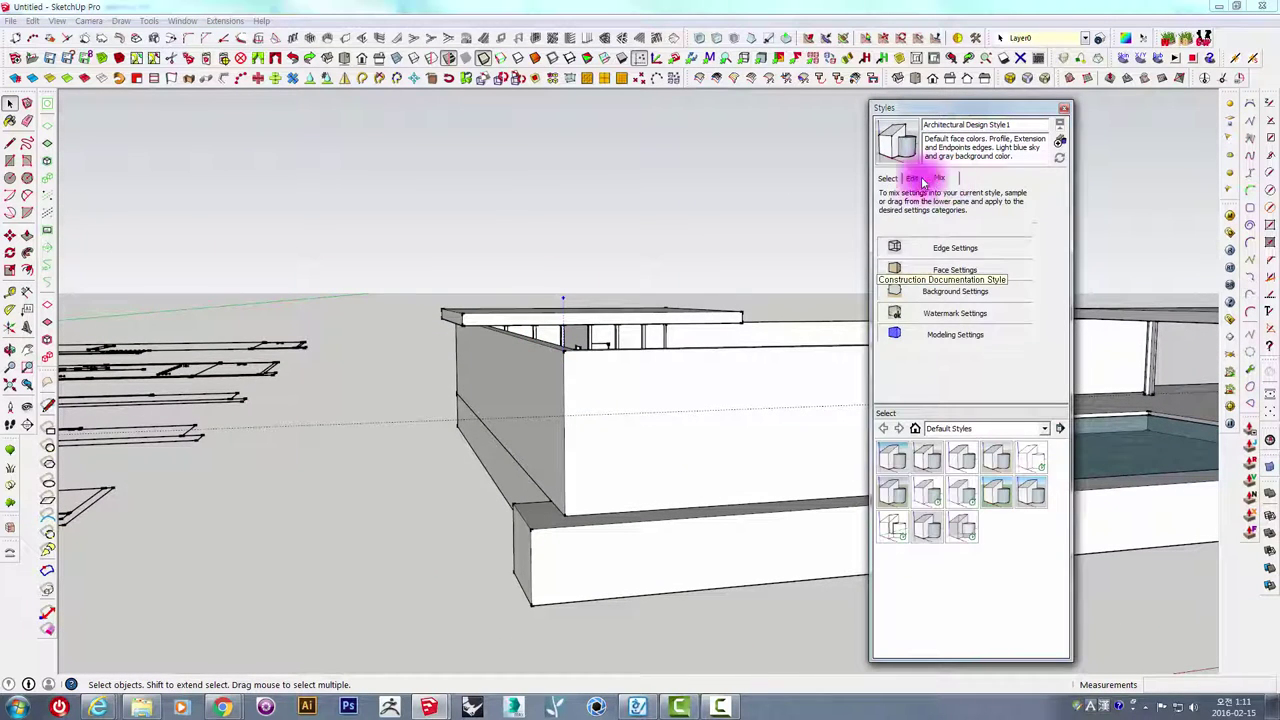
left_click(887, 178)
middle_click_drag(600, 329, 643, 329)
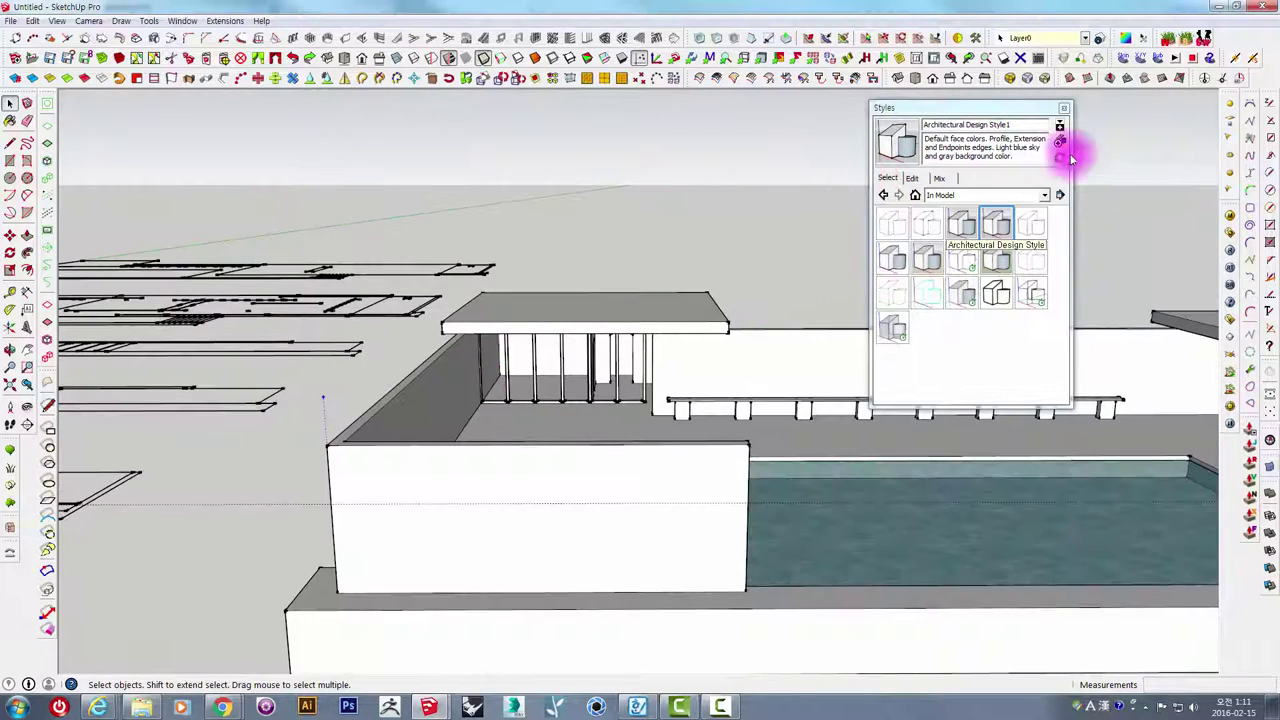
middle_click_drag(500, 371, 563, 323)
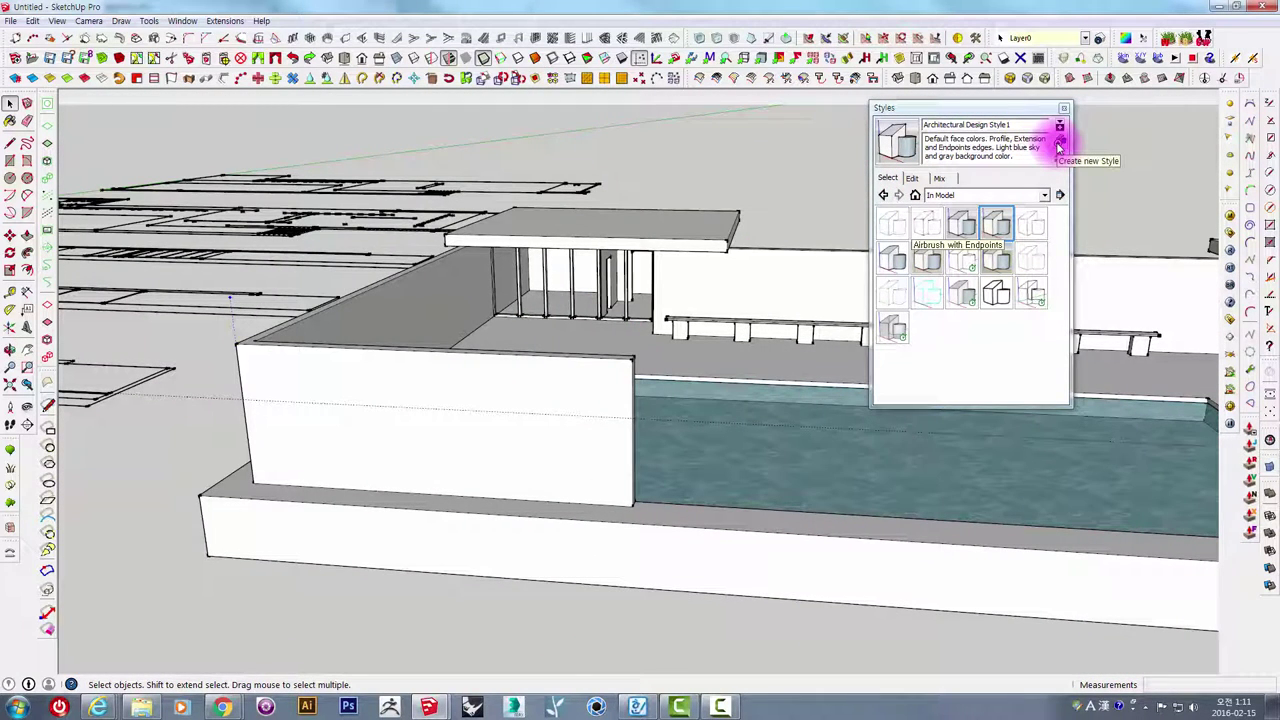
left_click(963, 222)
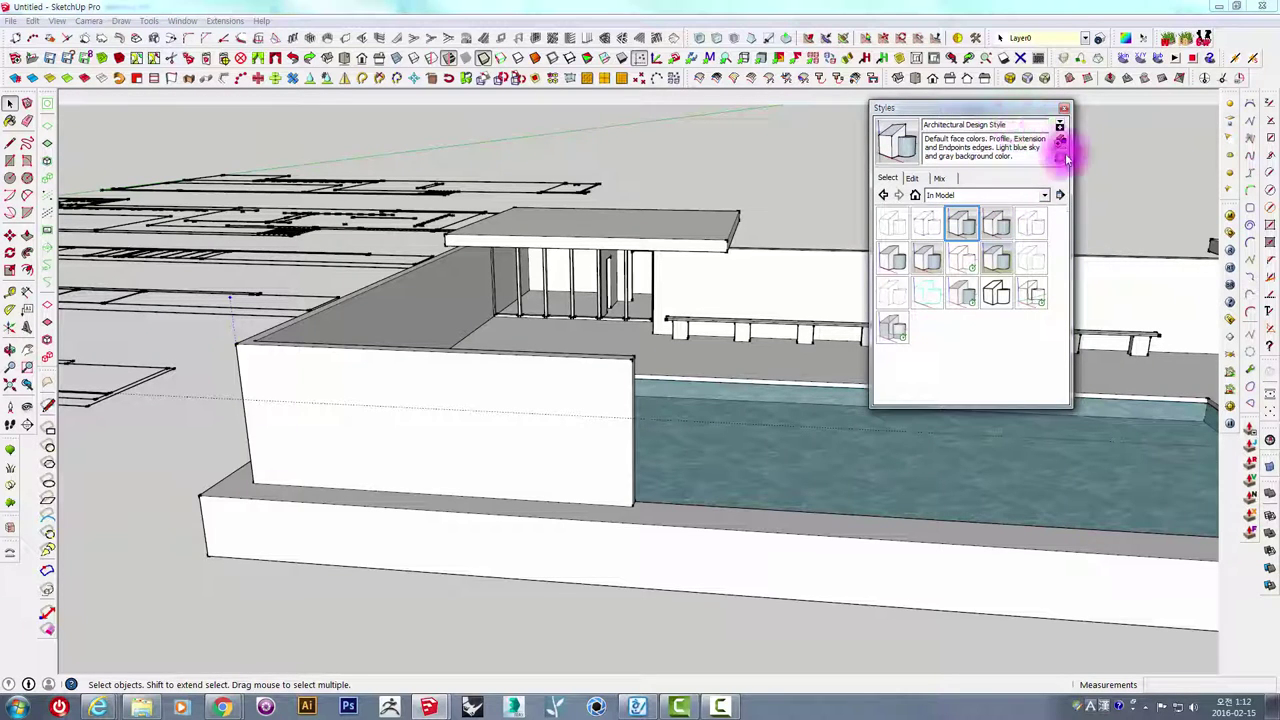
left_click(1060, 197)
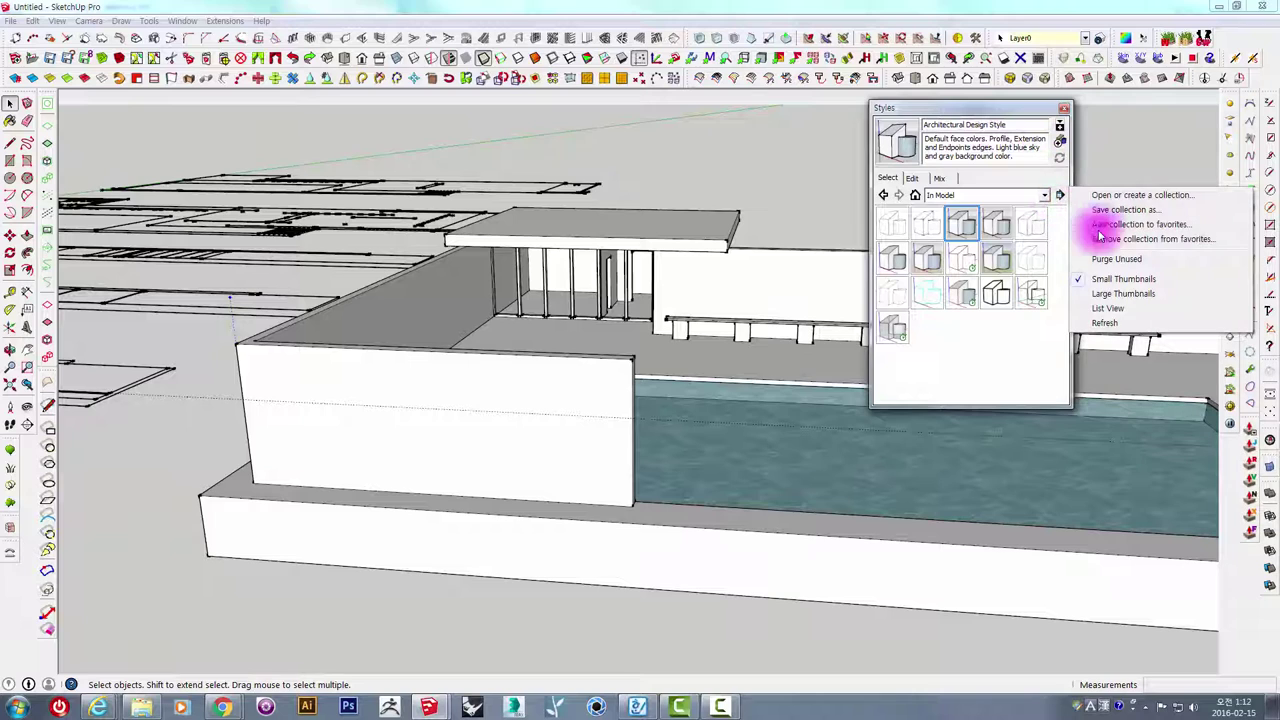
Show styles as Large Thumbnails with the In Model collection selected.
left_click(1097, 293)
left_click(1061, 195)
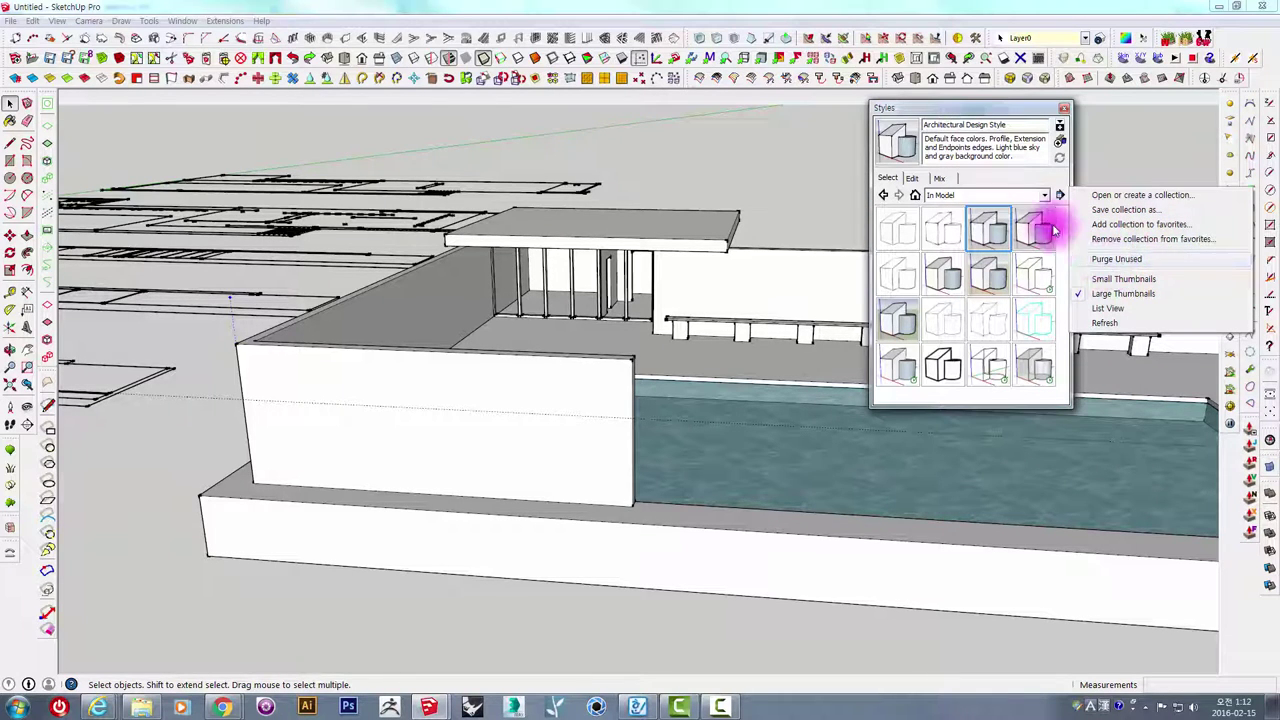
left_click(1043, 195)
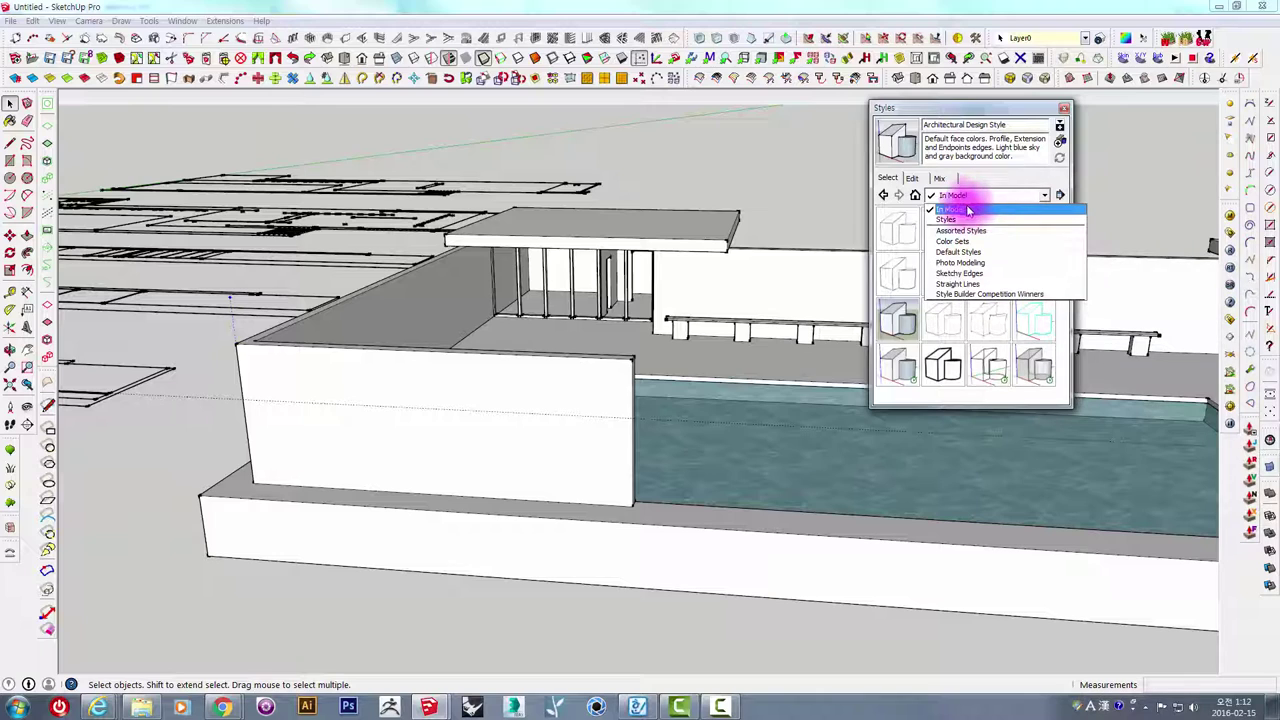
left_click(968, 210)
Purge unused styles so only the Architectural Design Style remains selected.
left_click(1060, 195)
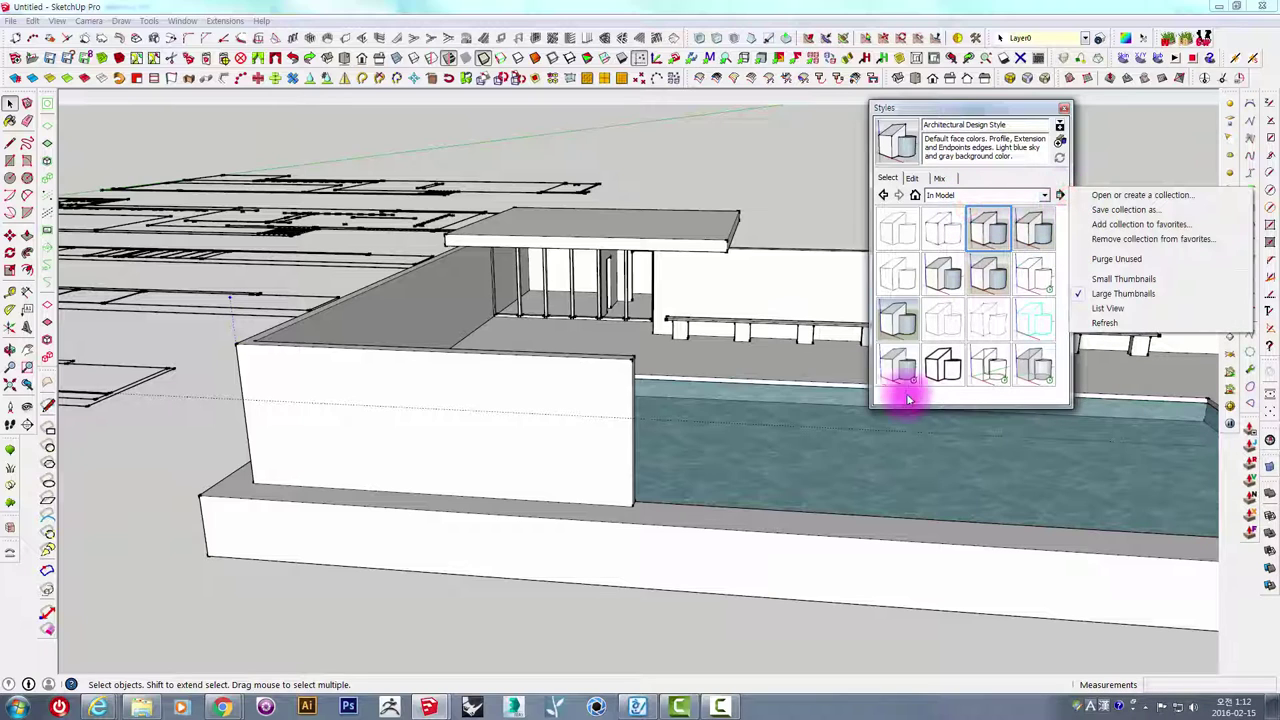
left_click(1128, 260)
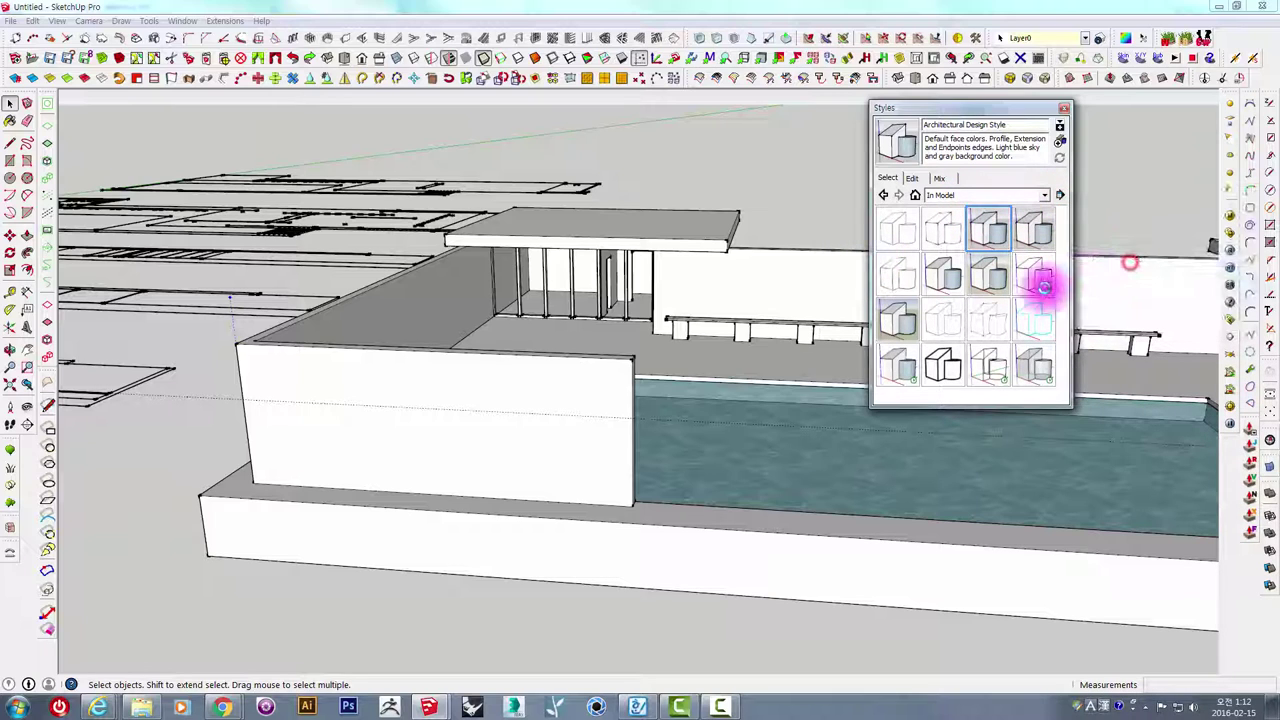
mouse_move(723, 251)
middle_mouse_down()
mouse_move(685, 265)
mouse_move(720, 255)
middle_mouse_up()
left_click(886, 223)
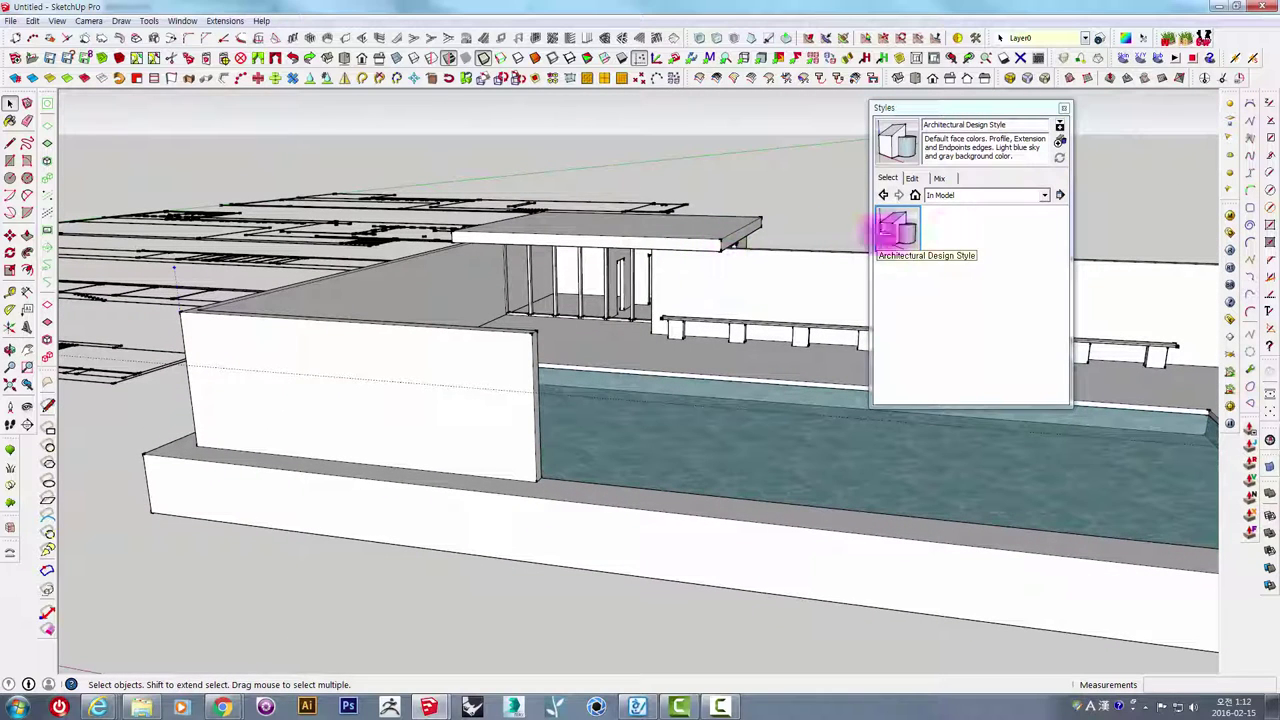
left_click(1064, 199)
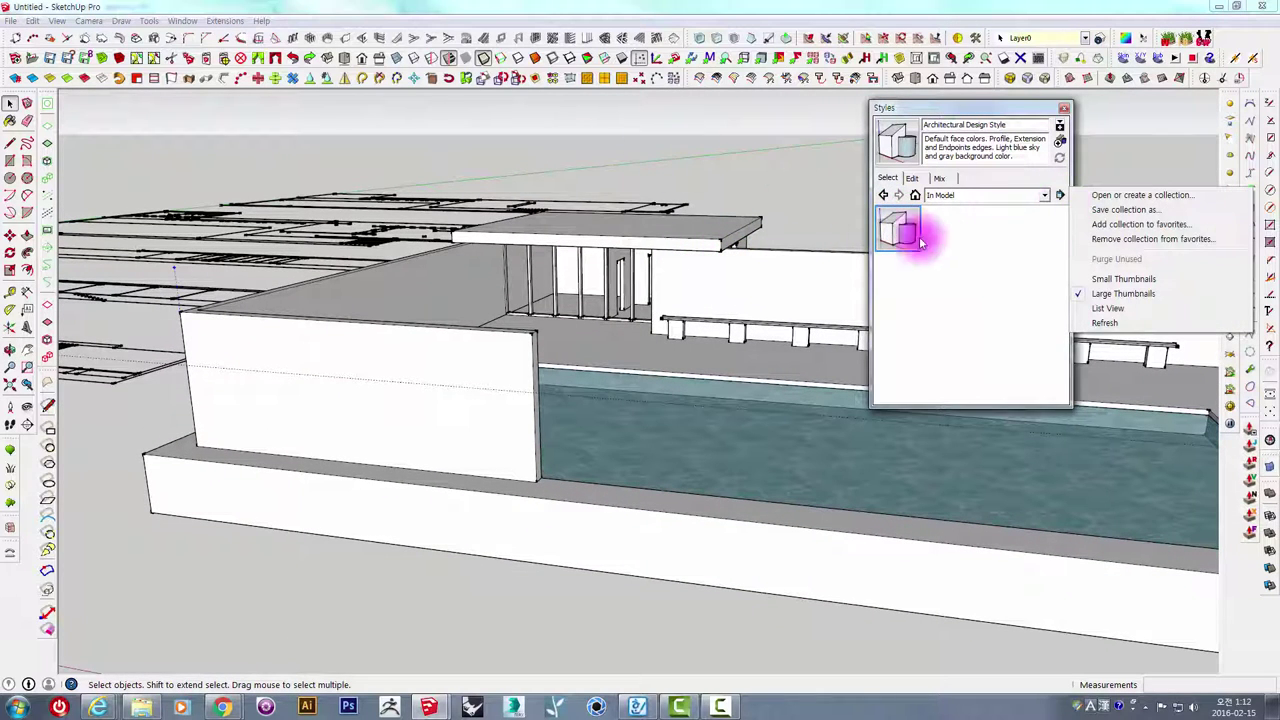
left_click(651, 157)
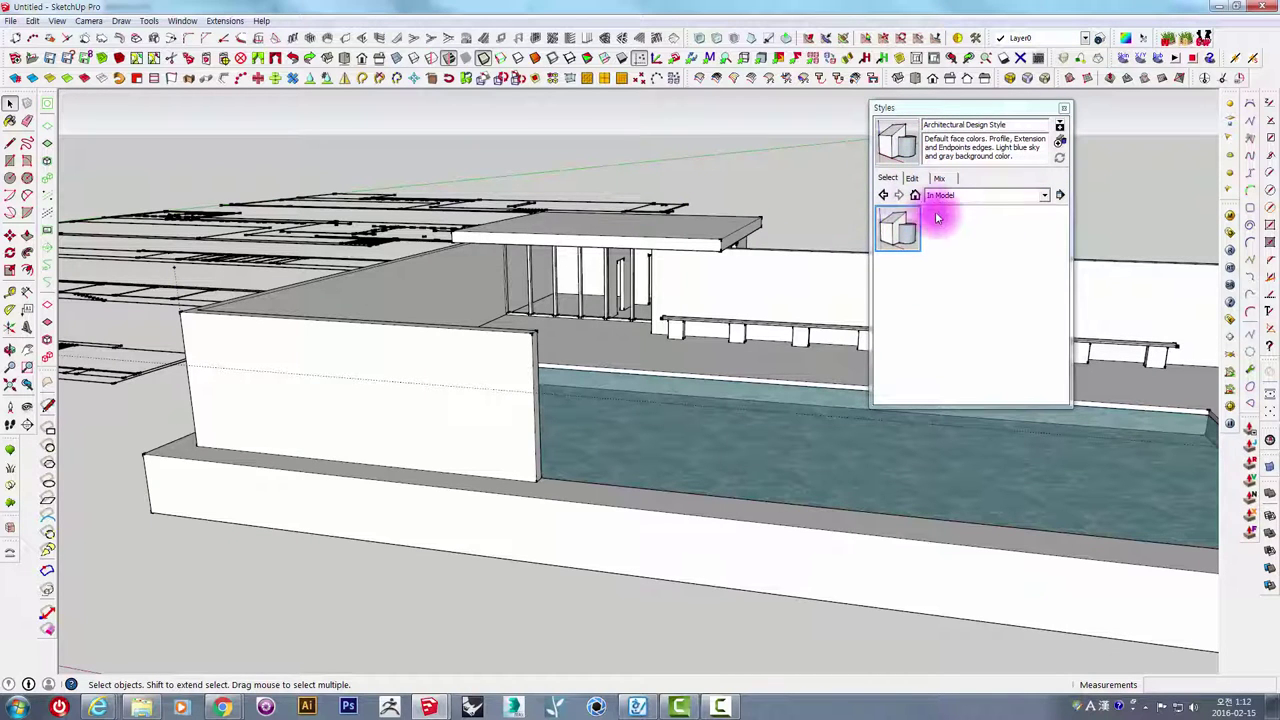
middle_click_drag(829, 183, 929, 234)
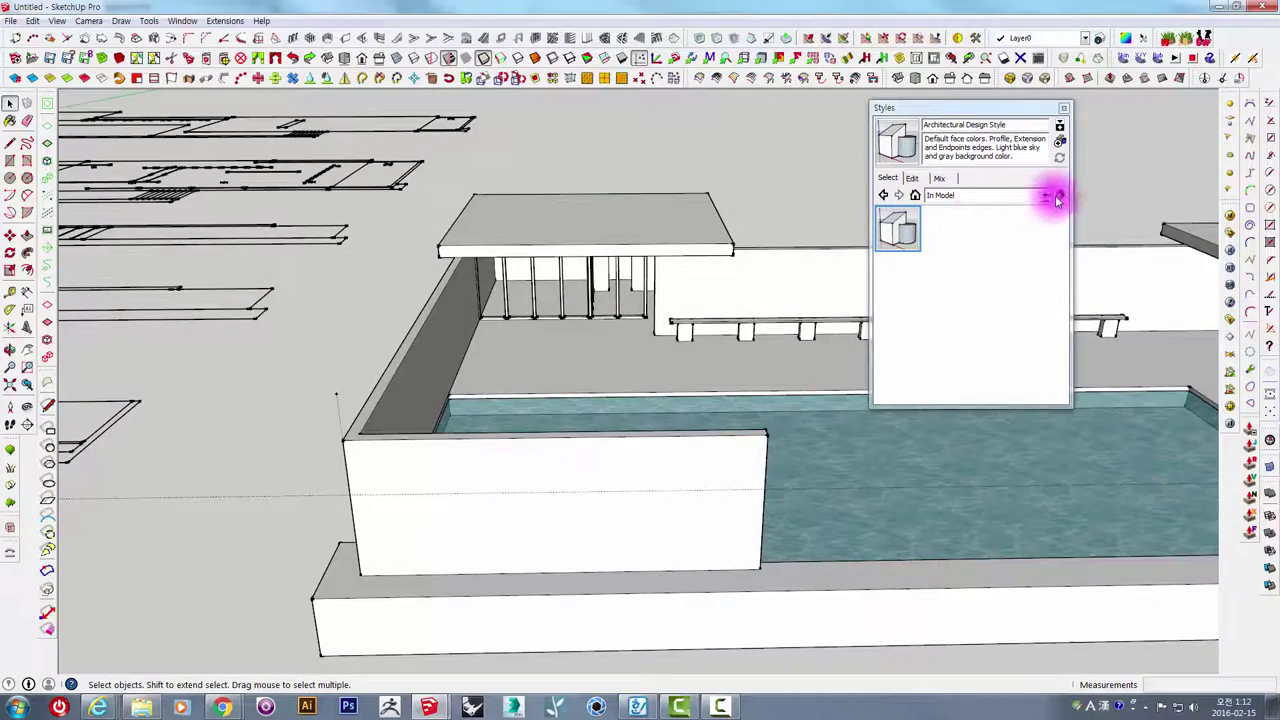
Dismiss the Styles flyout, jump to Front view with F2, and orbit to a high oblique view.
left_click(1058, 196)
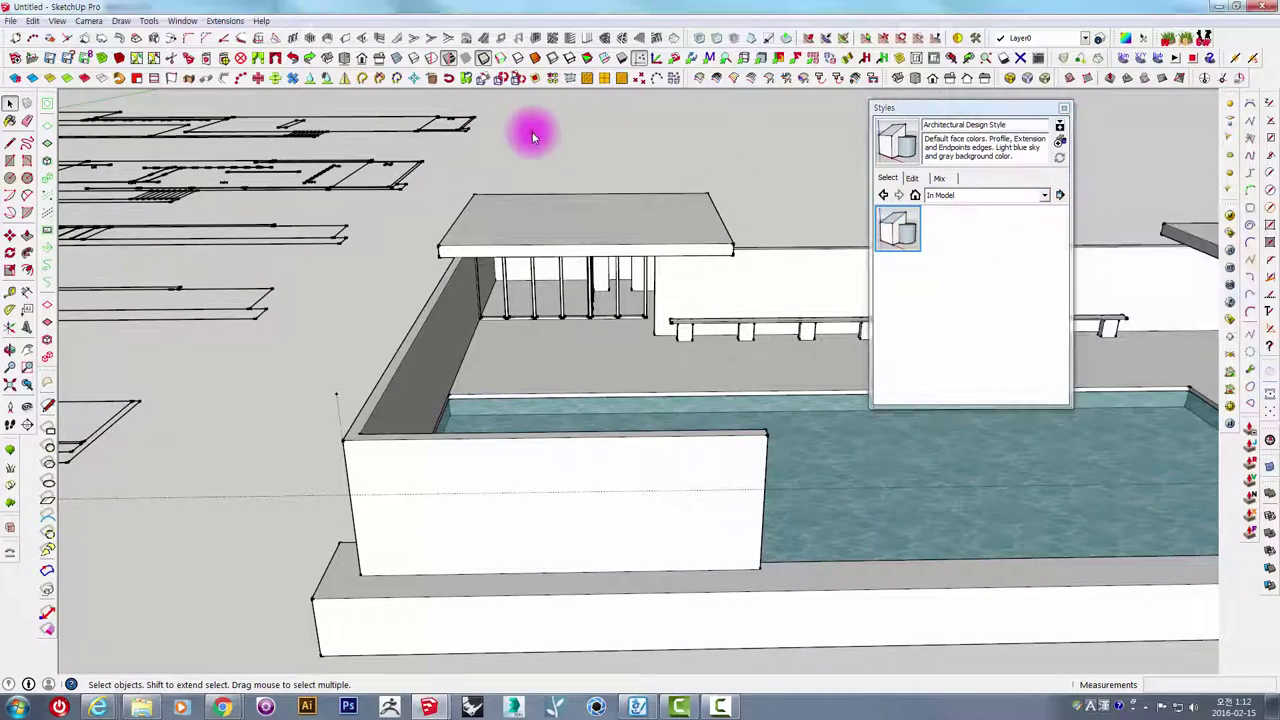
middle_click_drag(529, 129, 770, 348)
key("F2")
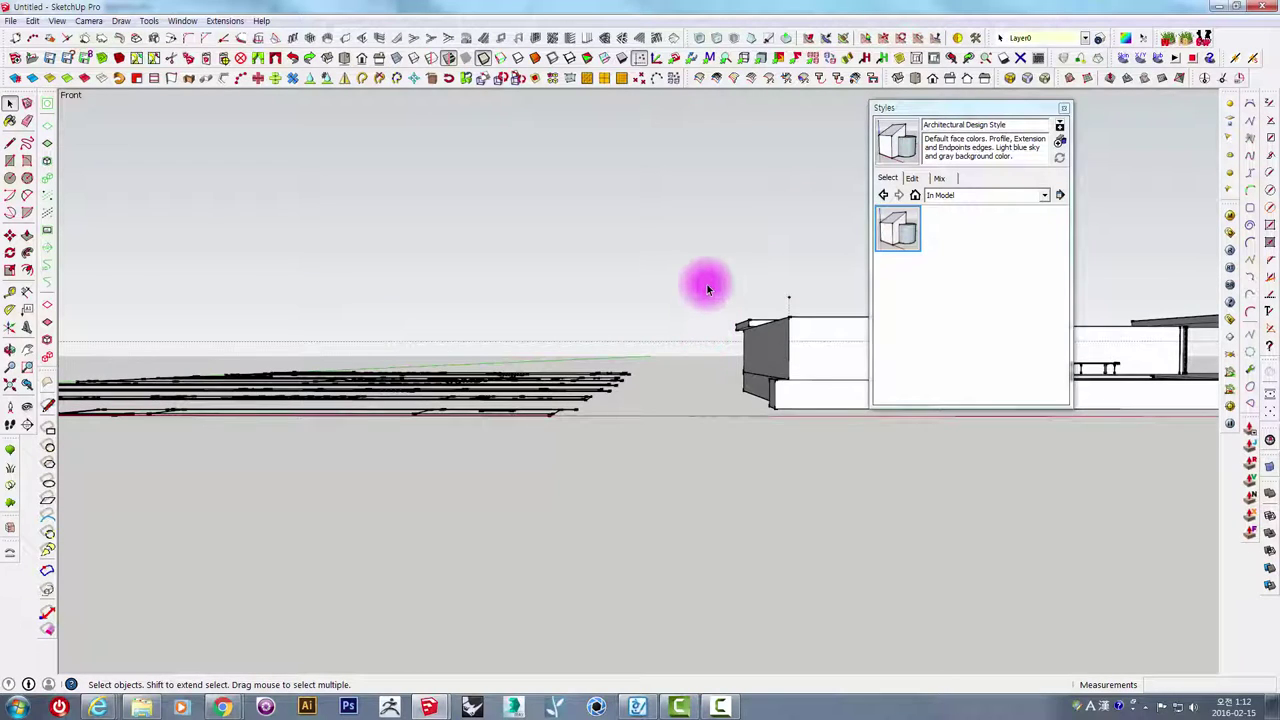
scroll(790, 300, "up", 3)
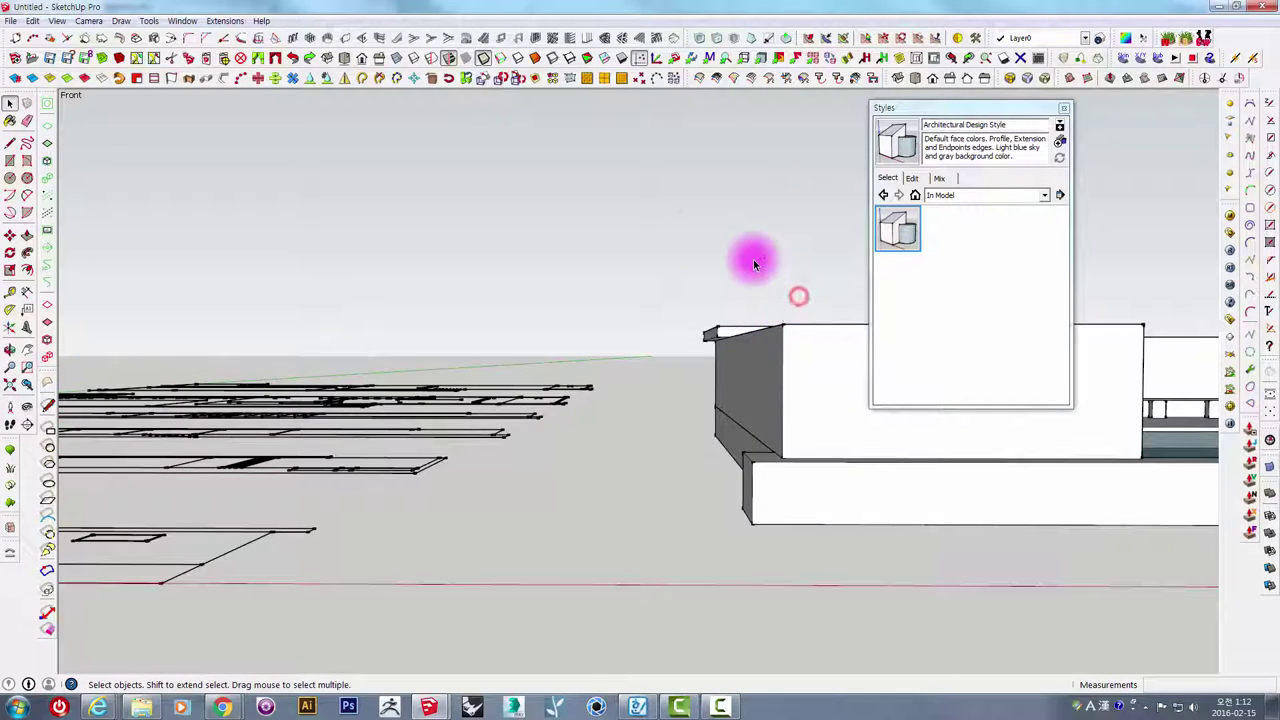
mouse_move(754, 263)
middle_mouse_down()
mouse_move(643, 323)
mouse_move(566, 389)
mouse_move(529, 334)
mouse_move(683, 357)
mouse_move(586, 357)
mouse_move(429, 420)
mouse_move(511, 443)
mouse_move(386, 451)
mouse_move(591, 409)
mouse_move(583, 420)
mouse_move(517, 434)
mouse_move(463, 360)
mouse_move(500, 337)
mouse_move(620, 331)
mouse_move(631, 314)
mouse_move(514, 318)
middle_mouse_up()
Zoom and orbit so the floor-plan drawings beside the house tilt into view.
scroll(433, 405, "up", 3)
scroll(391, 443, "up", 3)
scroll(396, 450, "up", 3)
scroll(587, 413, "down", 3)
scroll(539, 400, "down", 2)
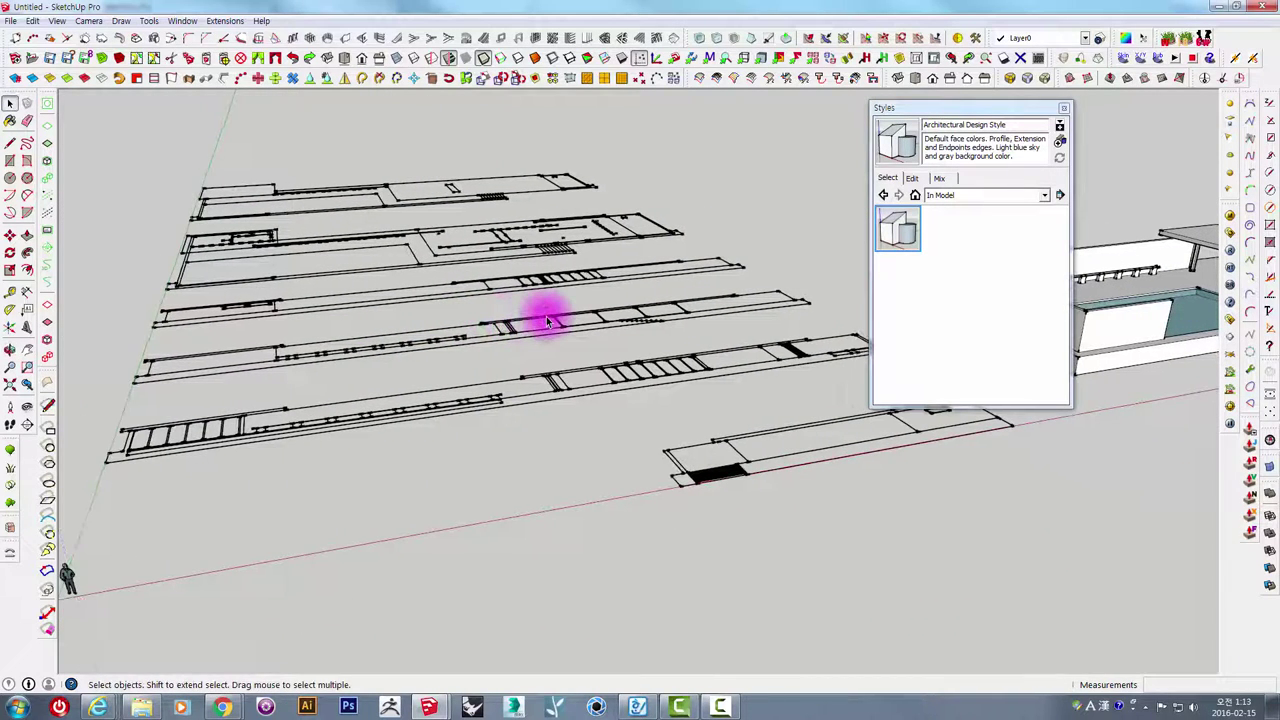
scroll(547, 320, "down", 2)
mouse_move(603, 297)
middle_mouse_down()
mouse_move(686, 300)
mouse_move(800, 357)
mouse_move(725, 425)
mouse_move(674, 391)
mouse_move(675, 350)
middle_mouse_up()
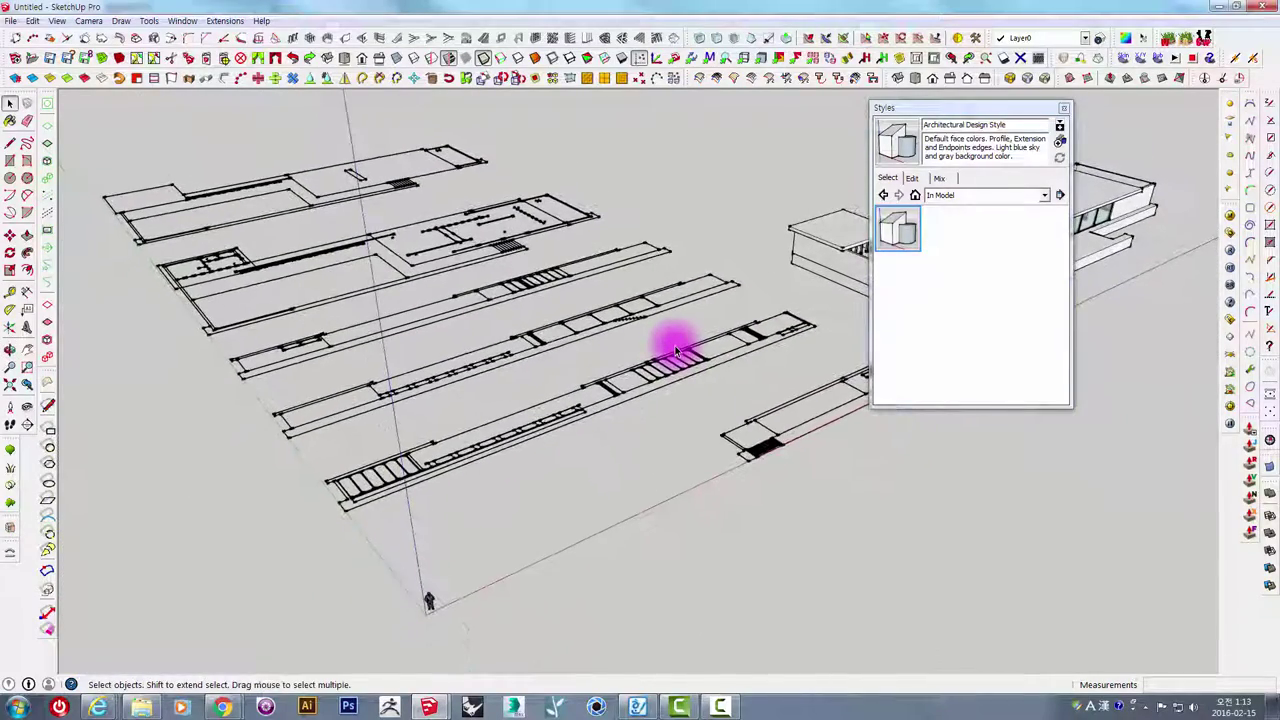